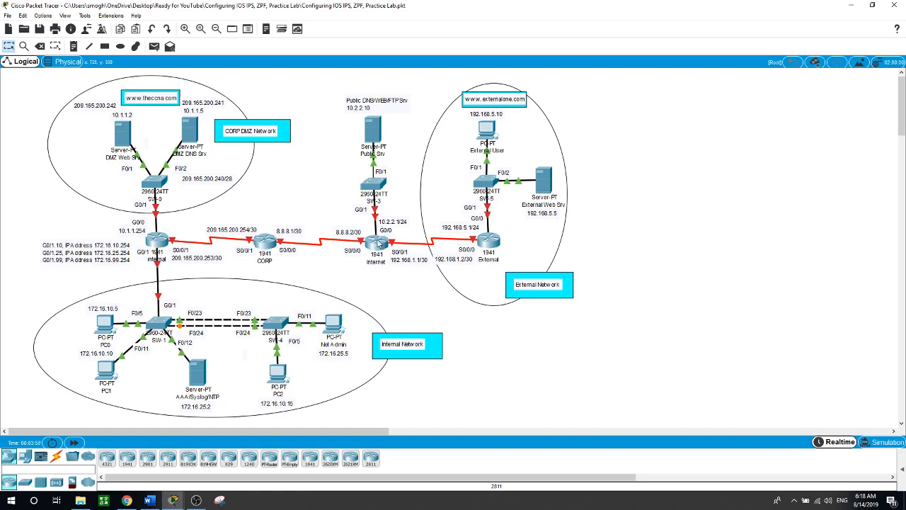
# Enter global configuration on the Internet router's CLI and set its hostname to Internet
pyautogui.click(377, 244)
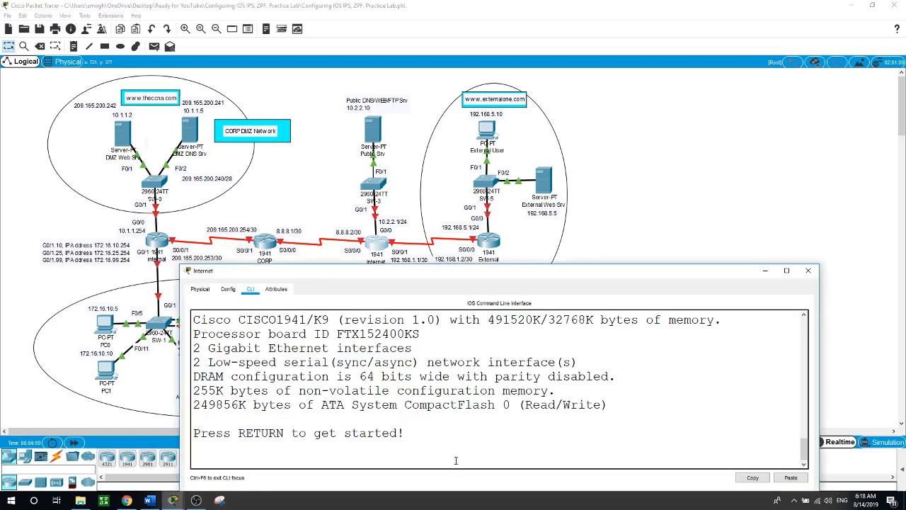
pyautogui.press('Return')
pyautogui.write('en')
pyautogui.press('Return')
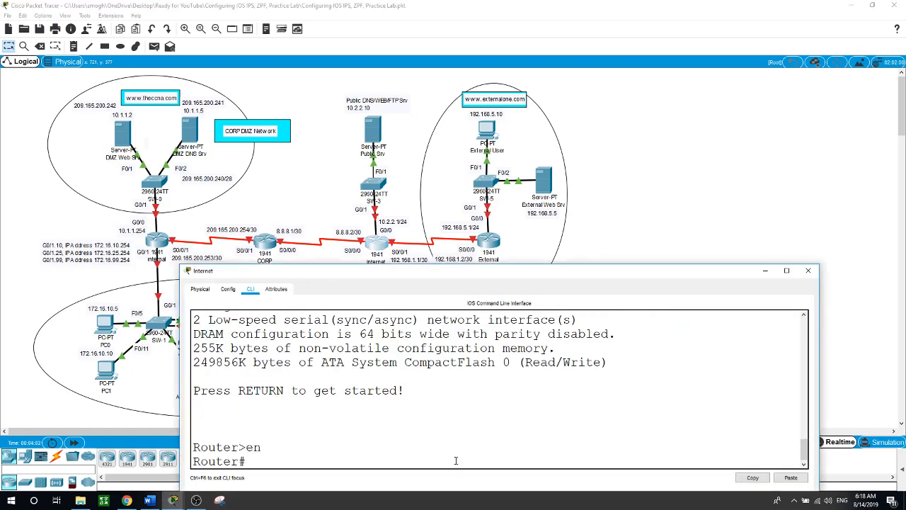
pyautogui.write('conf t')
pyautogui.press('Return')
pyautogui.write('hostna')
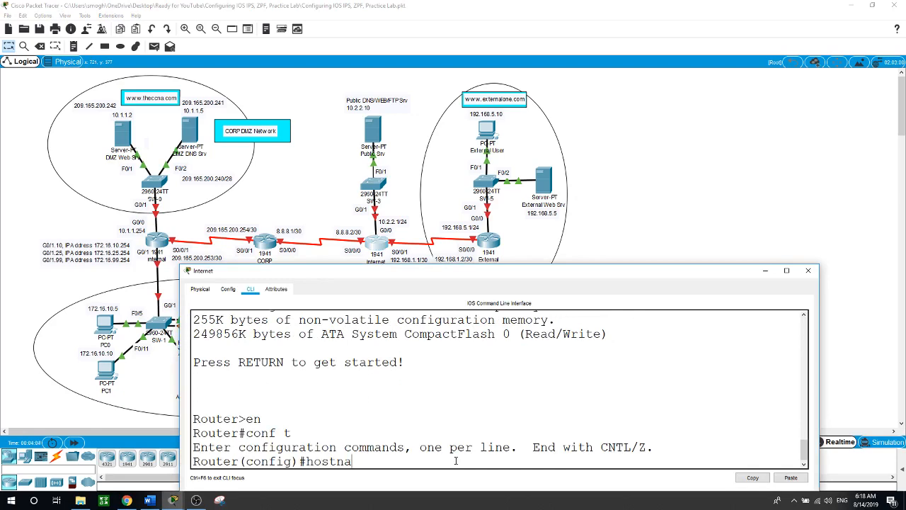
pyautogui.write('me Internet')
pyautogui.press('Return')
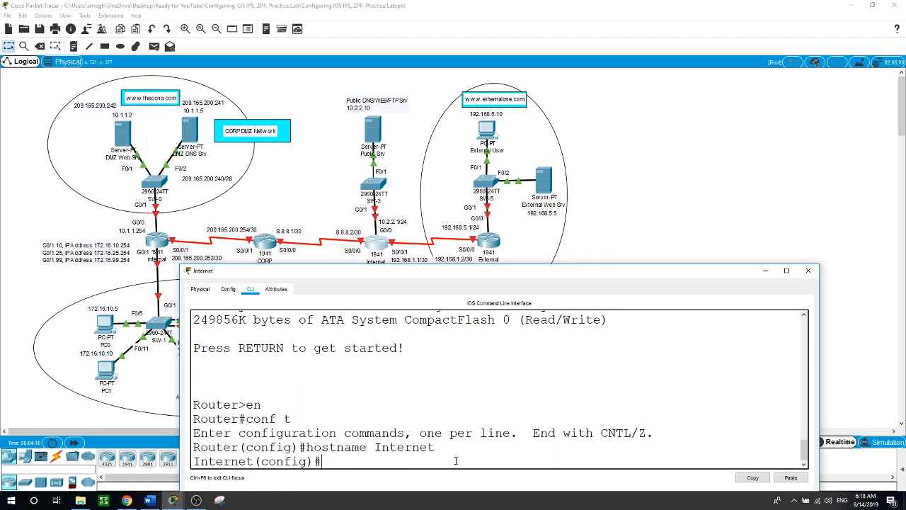
# Address Serial0/0/0 as 8.8.8.2 255.255.255.252 and enable it
pyautogui.write('int s0/0/0')
pyautogui.press('Return')
pyautogui.write('ip')
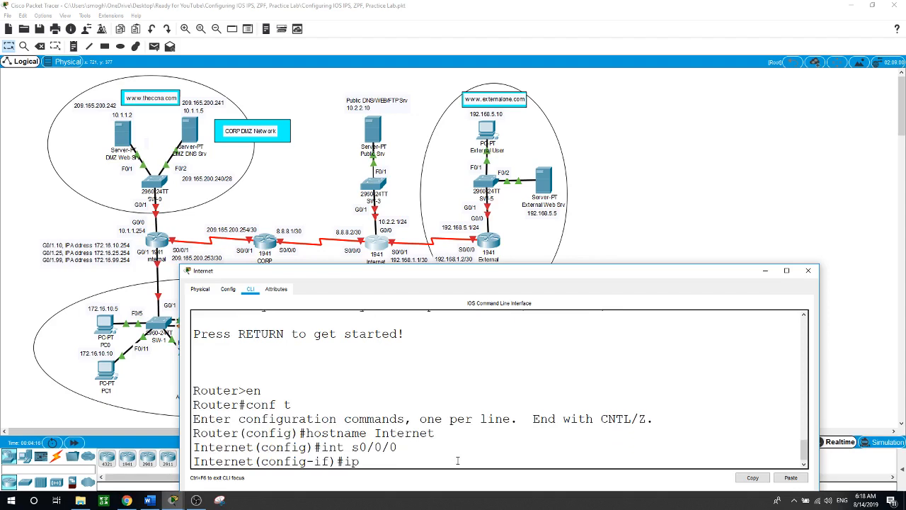
pyautogui.write(' add')
pyautogui.press('Tab')
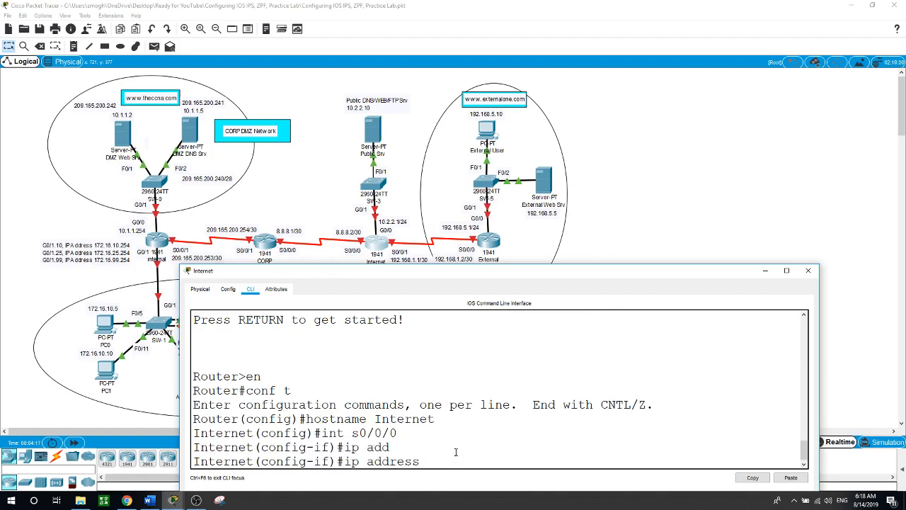
pyautogui.write('8.8.8.2 255.255.255.252')
pyautogui.press('Return')
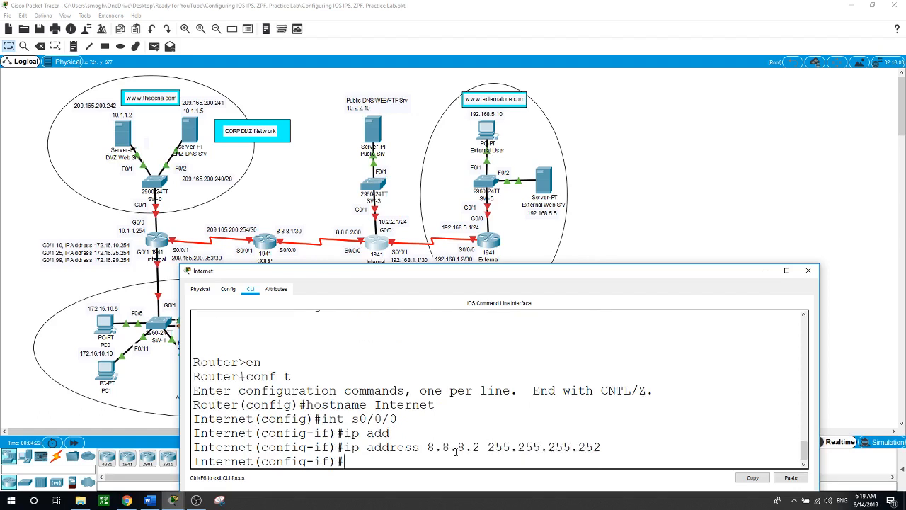
pyautogui.write('no shut')
pyautogui.press('Return')
pyautogui.press('Return')
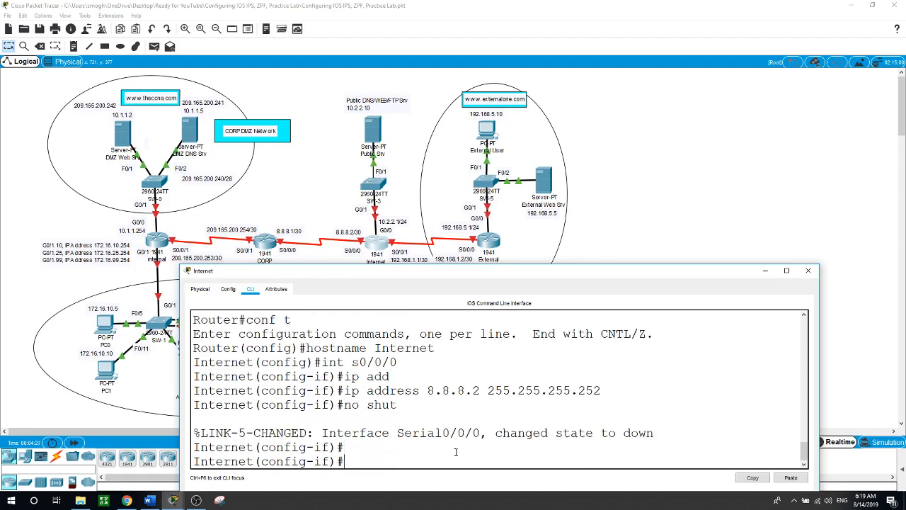
pyautogui.write('int')
pyautogui.write('s0/0/1')
# Give Serial0/0/1 the address 192.168.1.1 255.255.255.252 and enable it
pyautogui.press('Return')
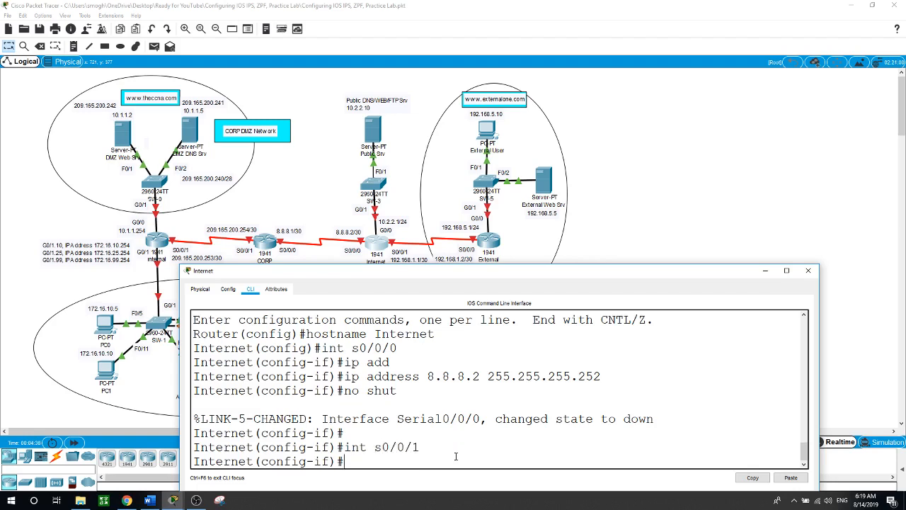
pyautogui.write('ip address 192.168.1.1')
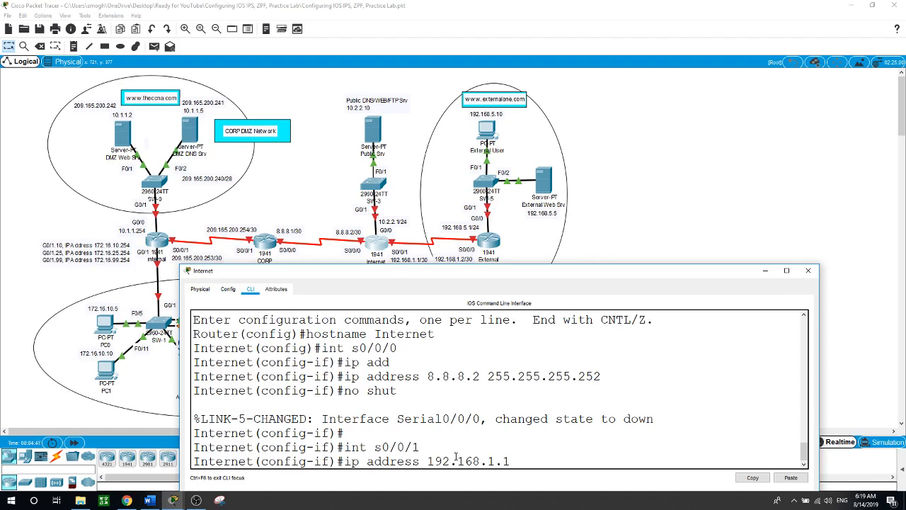
pyautogui.write(' 255.255.255.252')
pyautogui.press('Return')
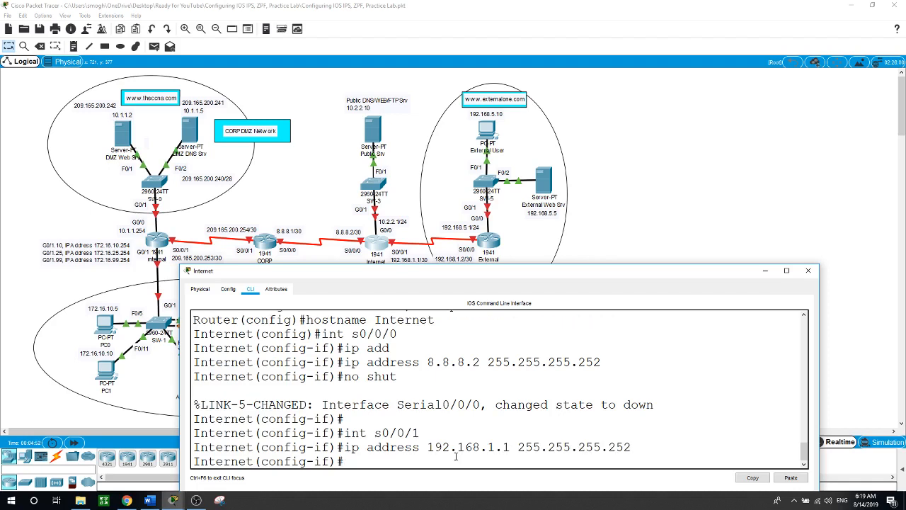
pyautogui.write('no shut')
pyautogui.press('Return')
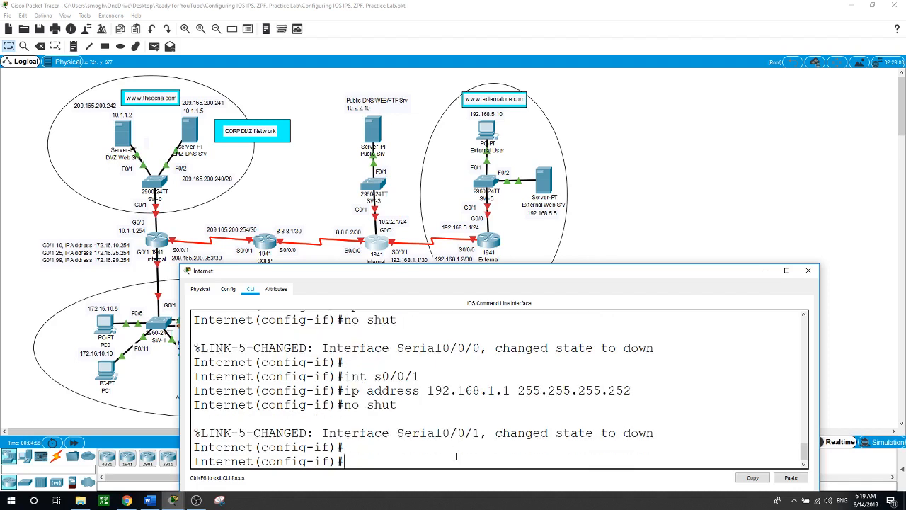
# Give GigabitEthernet0/0 the address 10.2.2.1 255.255.255.0 and bring it up
pyautogui.write('int g0/0')
pyautogui.press('Return')
pyautogui.write('ig-if)#i')
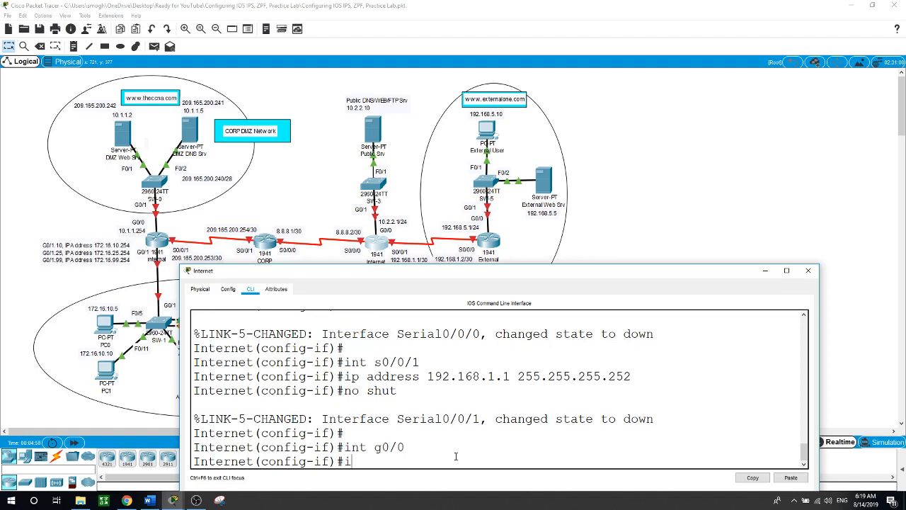
pyautogui.write('p add')
pyautogui.press('Tab')
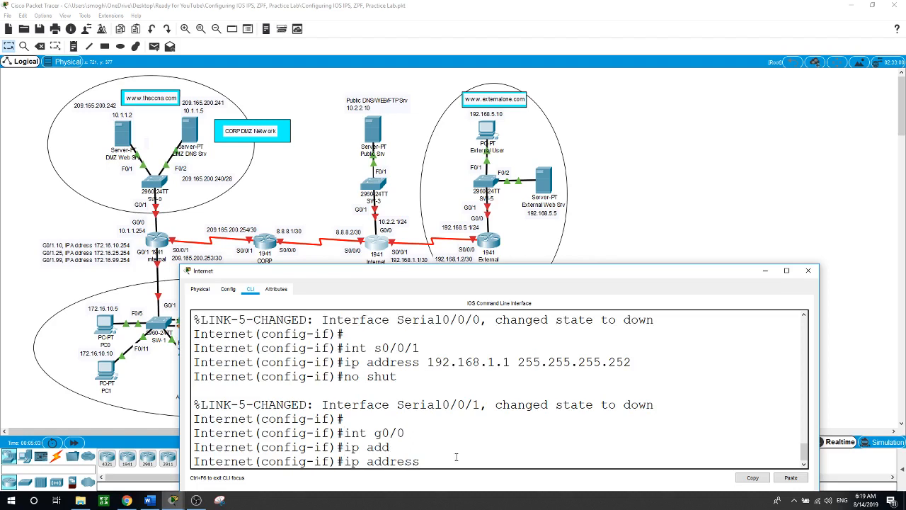
pyautogui.write('10.2.2.1 255.255.255.0')
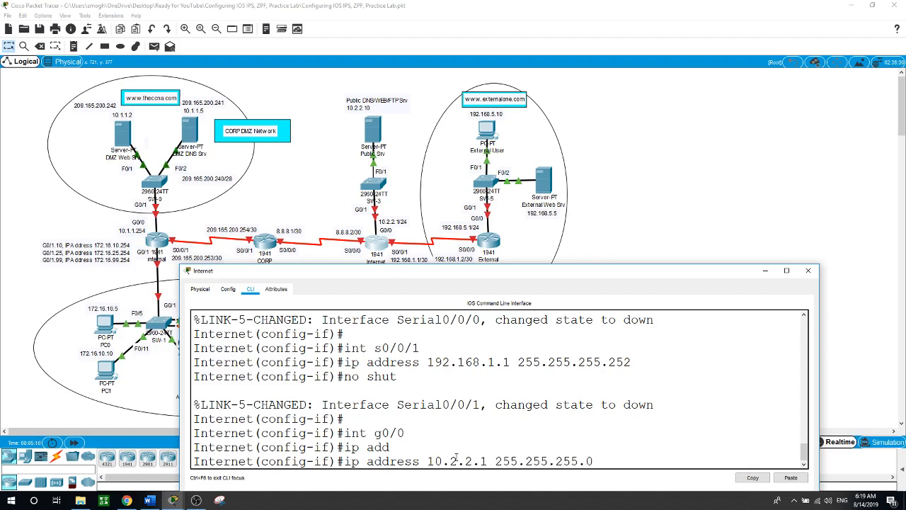
pyautogui.press('Return')
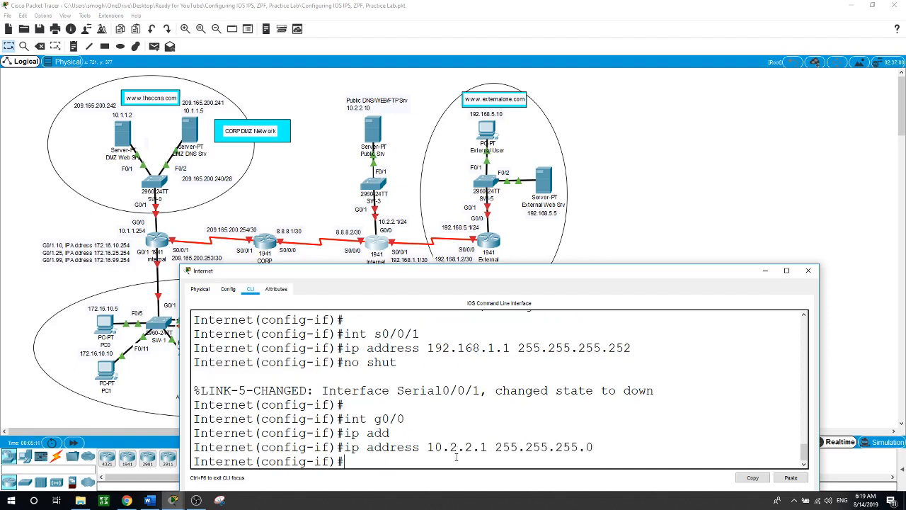
pyautogui.write('no shut')
pyautogui.press('Return')
pyautogui.press('Return')
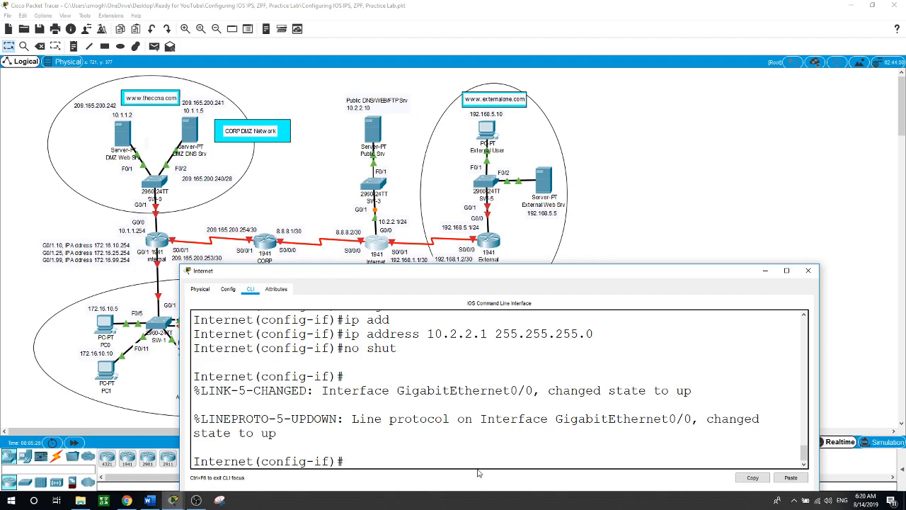
# On the Internet router, add static route 209.165.200.240 255.255.255.240 out Serial0/0/0
pyautogui.click(217, 208)
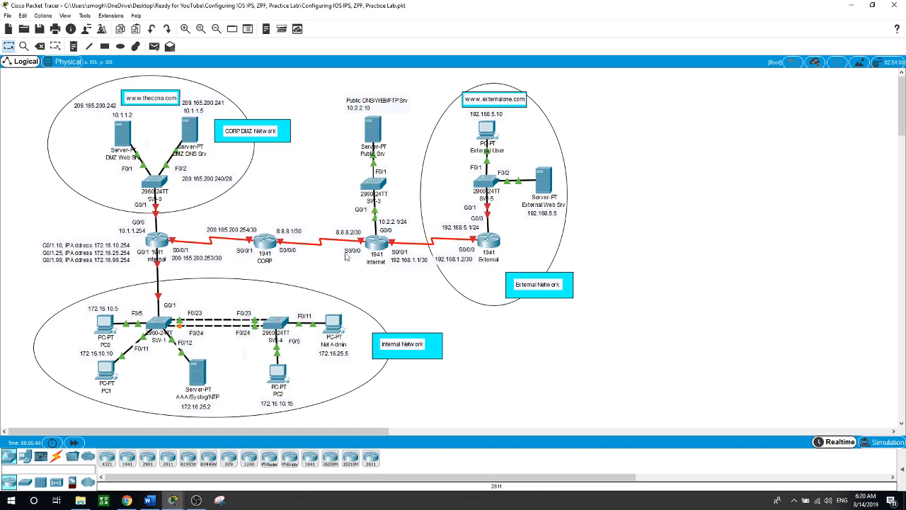
pyautogui.click(375, 244)
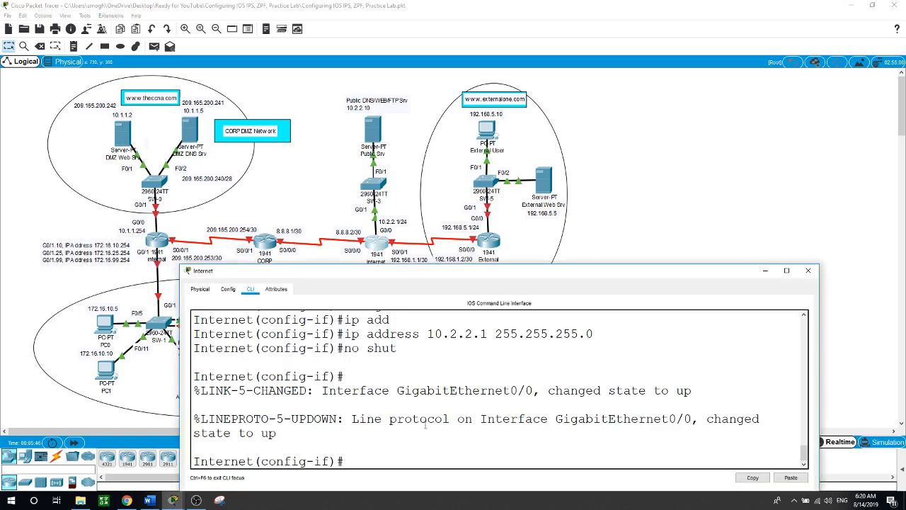
pyautogui.write('exit')
pyautogui.press('Return')
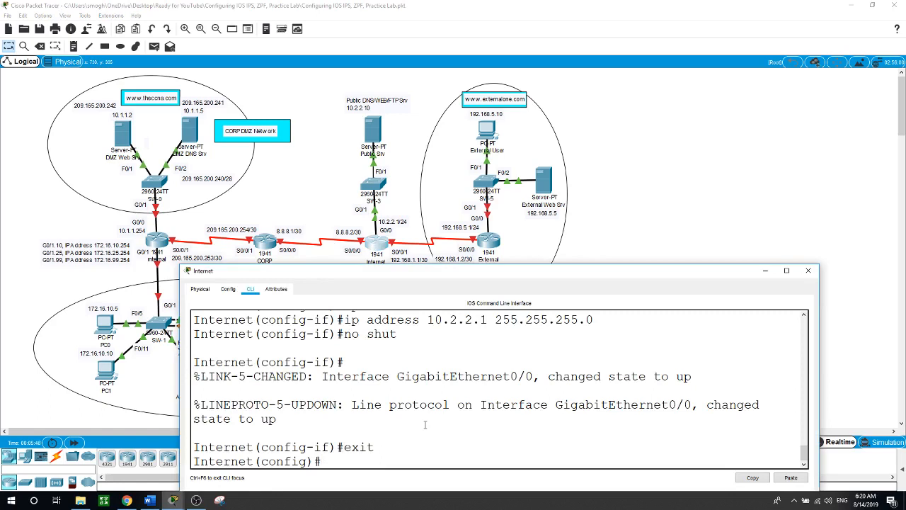
pyautogui.write('ip route 209.165.')
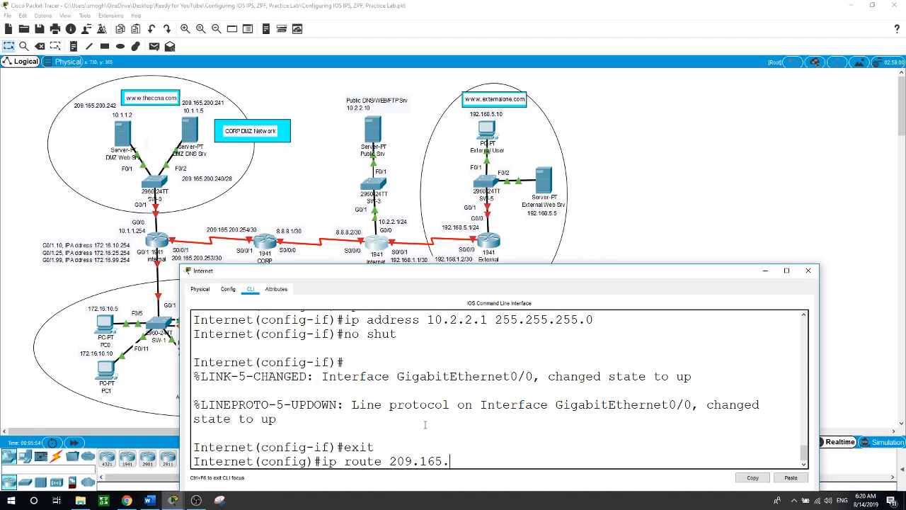
pyautogui.write('200.240 255.255.255.2')
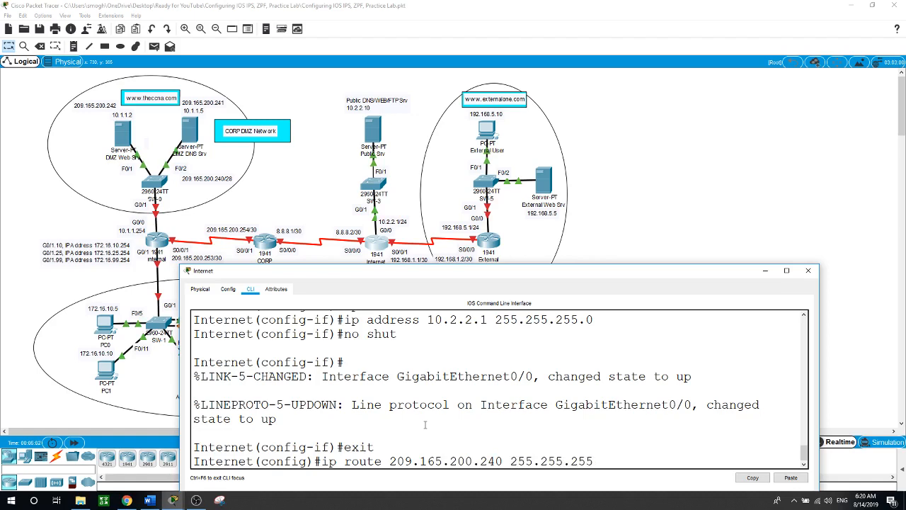
pyautogui.write('40 s0/0/0')
pyautogui.press('Return')
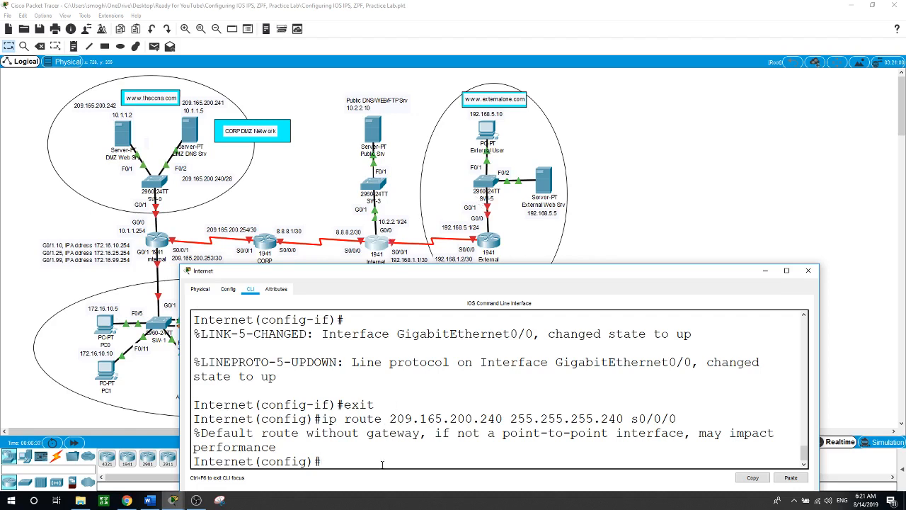
# Add routes 10.1.1.0 255.255.255.0 and 172.16.0.0 255.255.0.0 via S0/0/0, and 192.168.5.0 255.255.255.0 via S0/0/1
pyautogui.write('ip route 10.1.1.0 255.2')
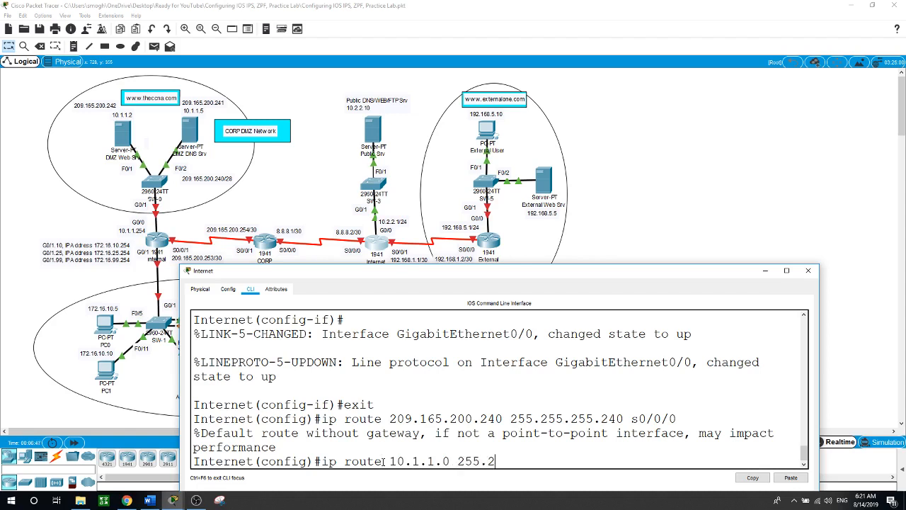
pyautogui.write('55.255.0 s0/00')
pyautogui.press('BackSpace')
pyautogui.write('/0')
pyautogui.press('Return')
pyautogui.write('ip route')
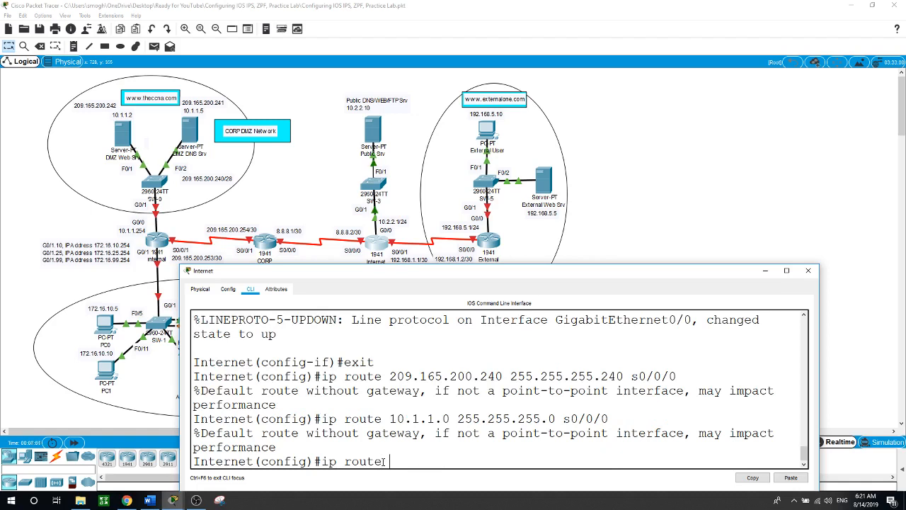
pyautogui.write('172.16.0.0 255.25')
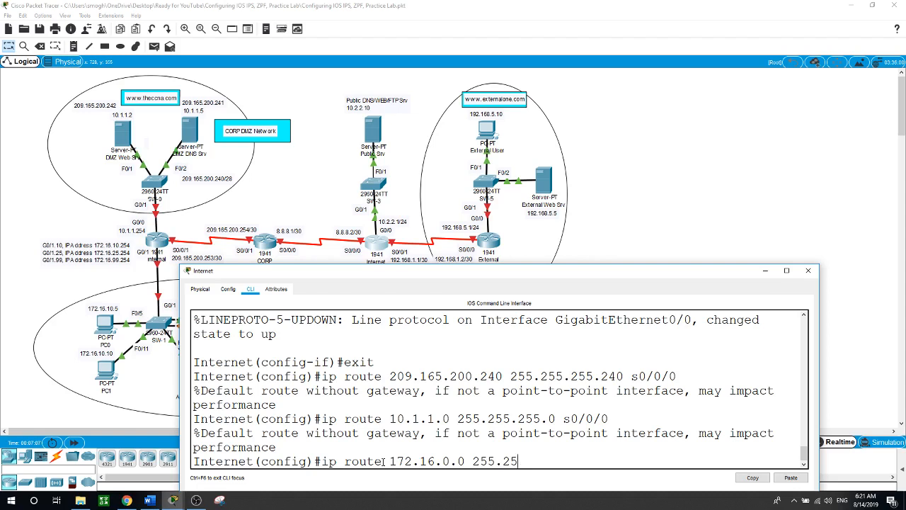
pyautogui.write('5.0.0 s0/0/0')
pyautogui.press('Return')
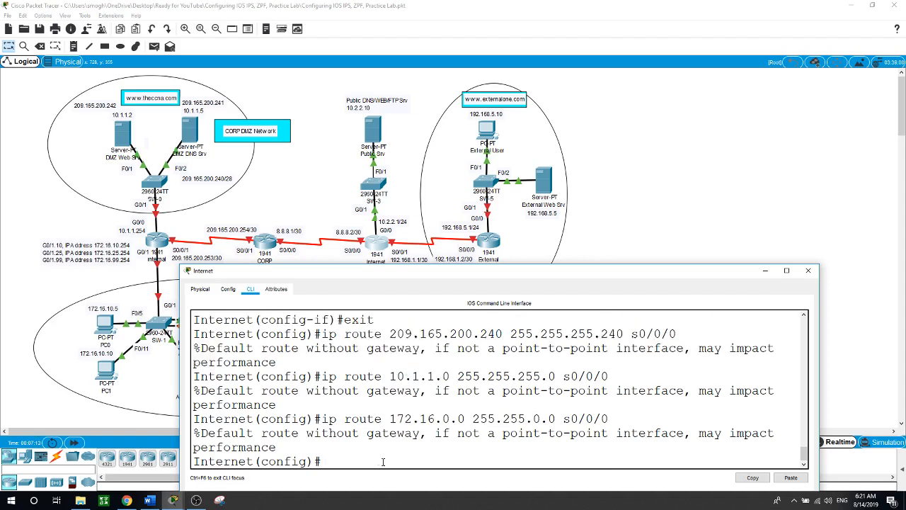
pyautogui.write('ip route 192.168.5.0 2')
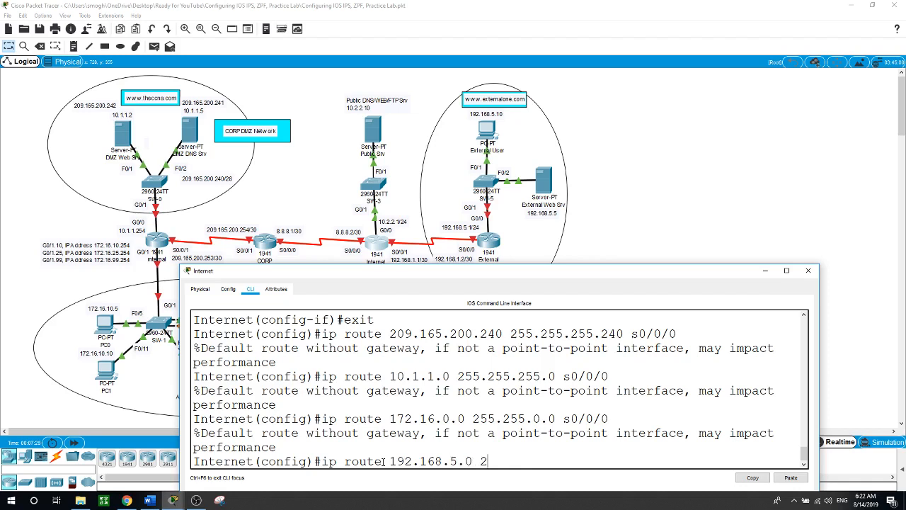
pyautogui.write('55.255.255.0 s')
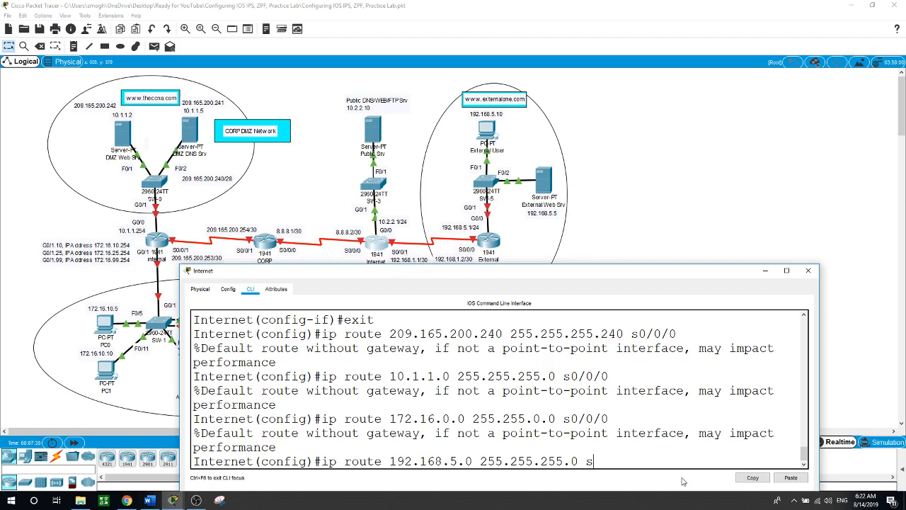
pyautogui.write('0/0/1')
pyautogui.press('Return')
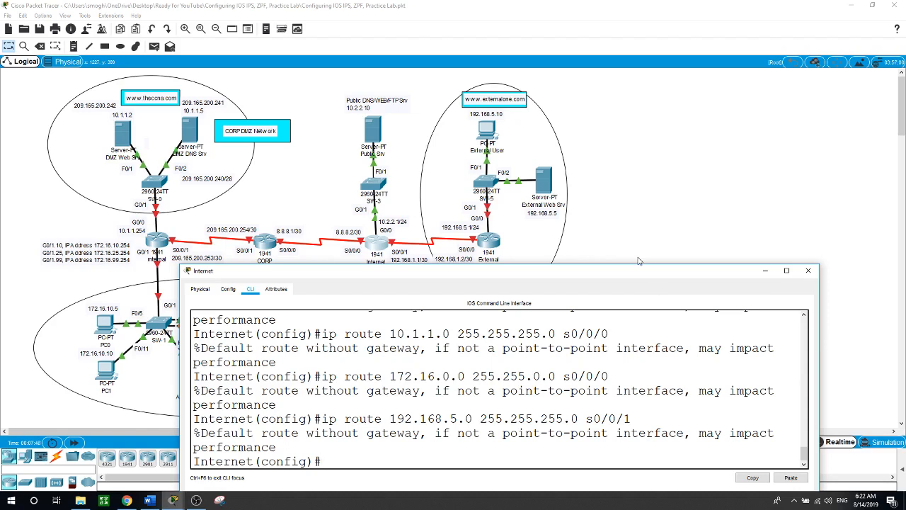
# Enter global configuration on the External router and set its hostname to External
pyautogui.click(658, 198)
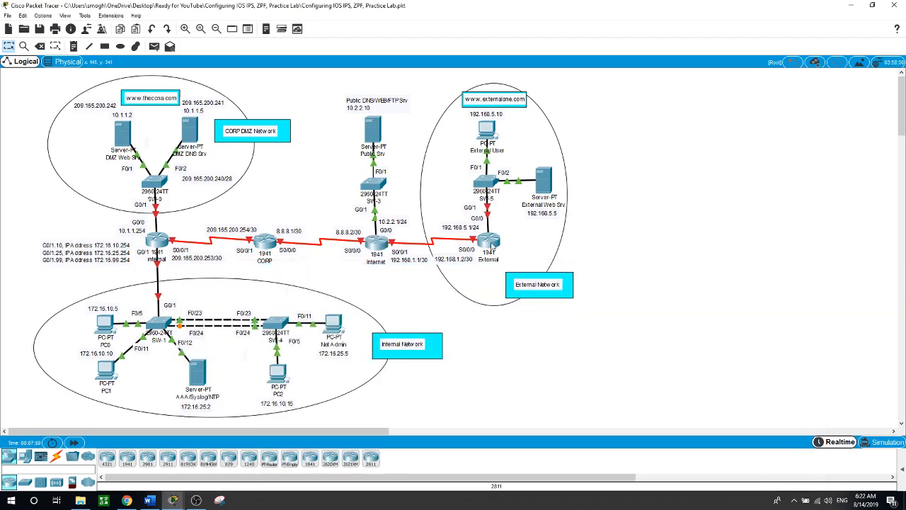
pyautogui.click(492, 244)
pyautogui.press('Return')
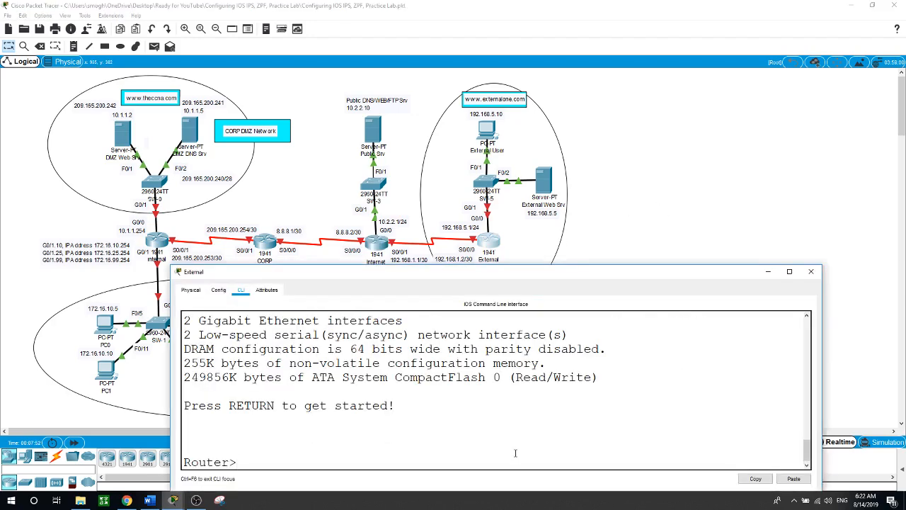
pyautogui.write('en')
pyautogui.press('Return')
pyautogui.write('conf t')
pyautogui.press('Return')
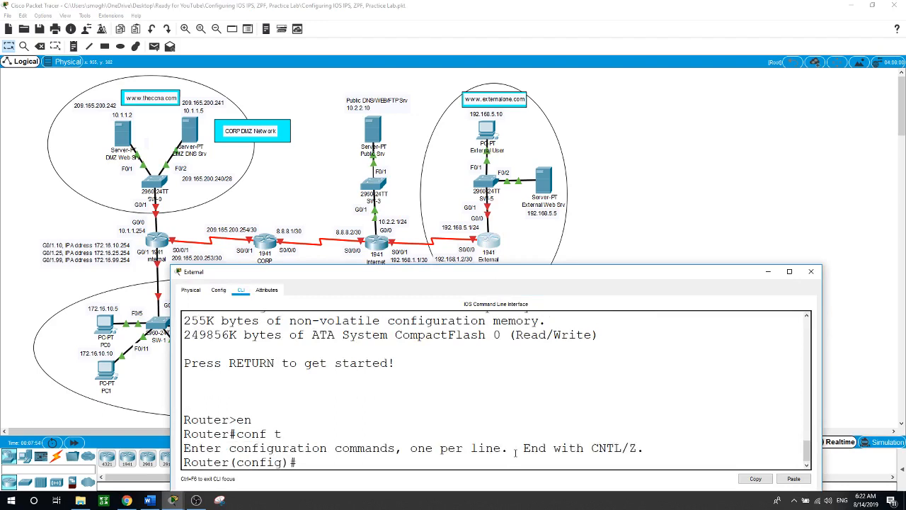
pyautogui.write('hostname Extern')
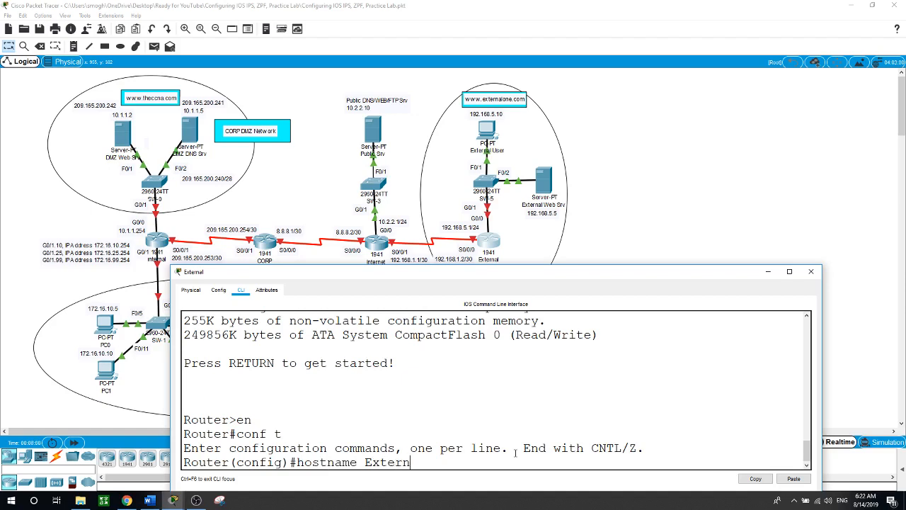
pyautogui.write('al')
pyautogui.press('Return')
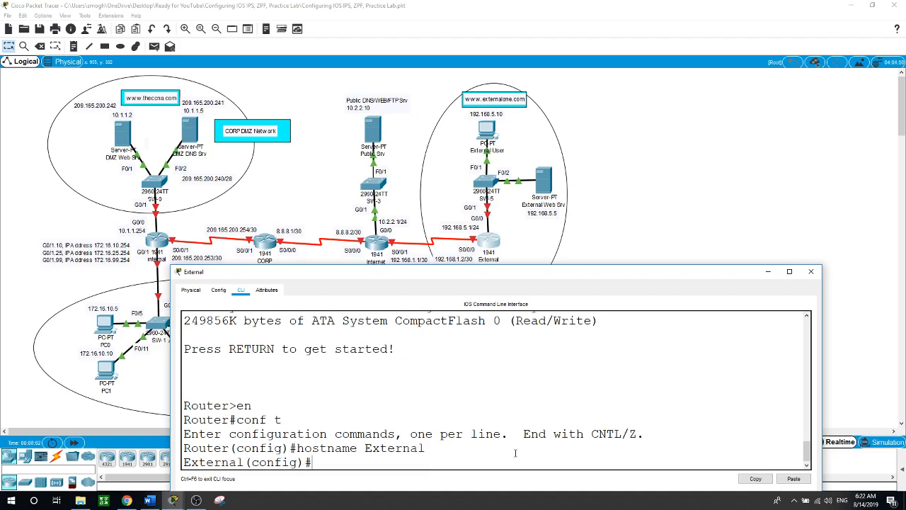
# Address Serial0/0/0 as 192.168.1.2 255.255.255.252 and enable it
pyautogui.write('int s0/0/0')
pyautogui.press('Return')
pyautogui.write('ip add')
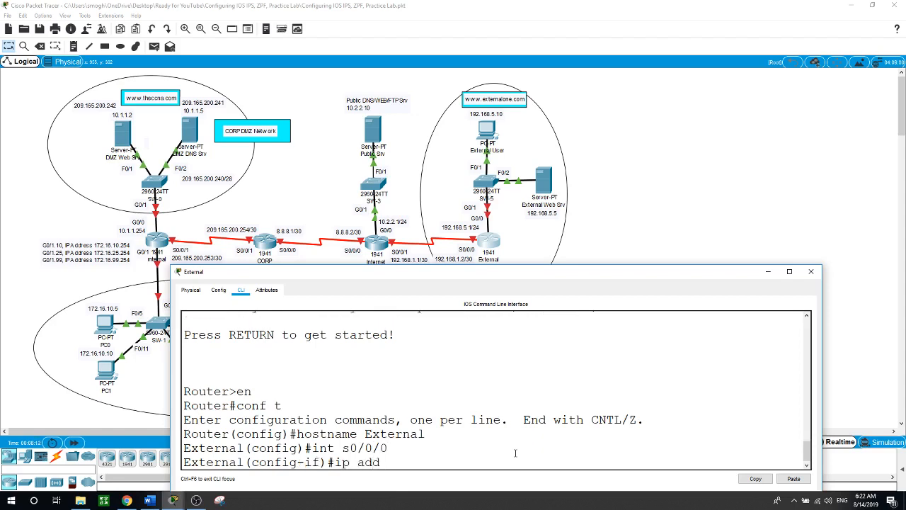
pyautogui.write('ress 192.168.1.2 255.255.255.')
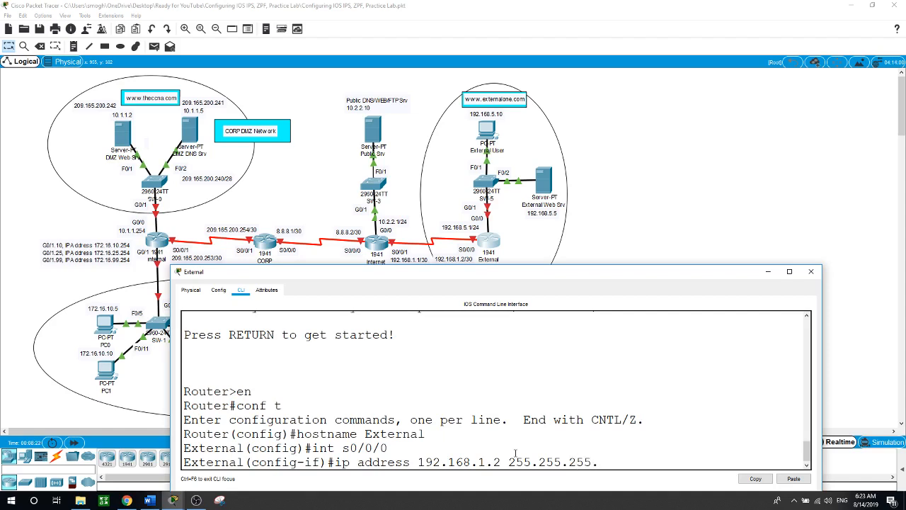
pyautogui.write('252')
pyautogui.press('Return')
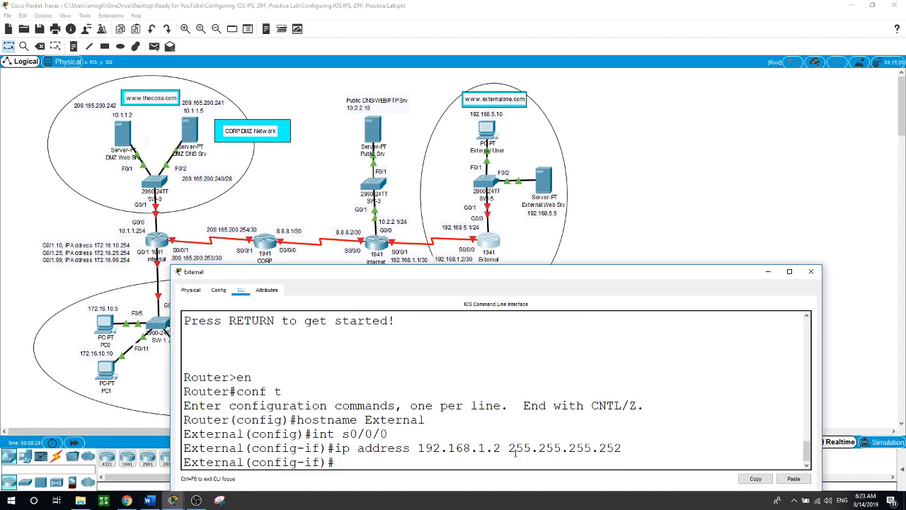
pyautogui.write('no shut')
pyautogui.press('Return')
# Address GigabitEthernet0/0 as 192.168.5.1 255.255.255.0 and bring it up
pyautogui.write('in')
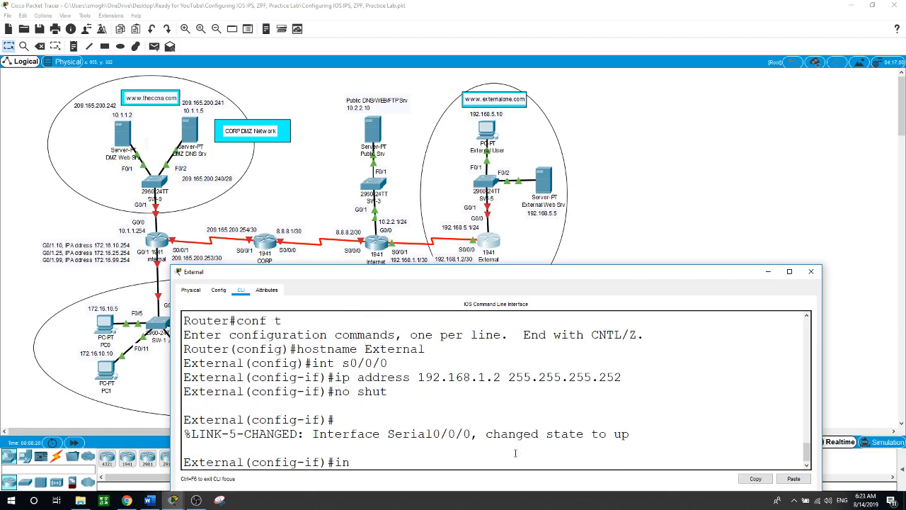
pyautogui.write('t g0/0')
pyautogui.press('Return')
pyautogui.write('ip address ')
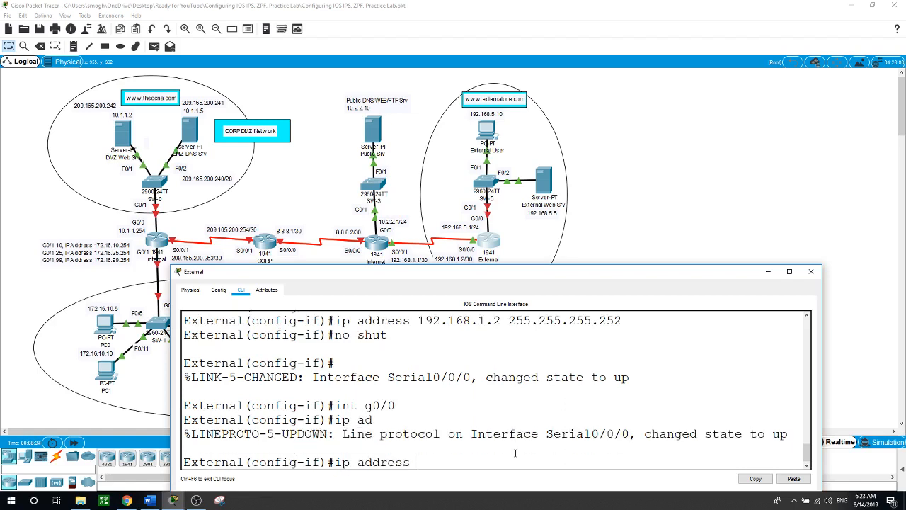
pyautogui.write('192.168')
pyautogui.write('.5.1 255.2')
pyautogui.write('55.255.255.0')
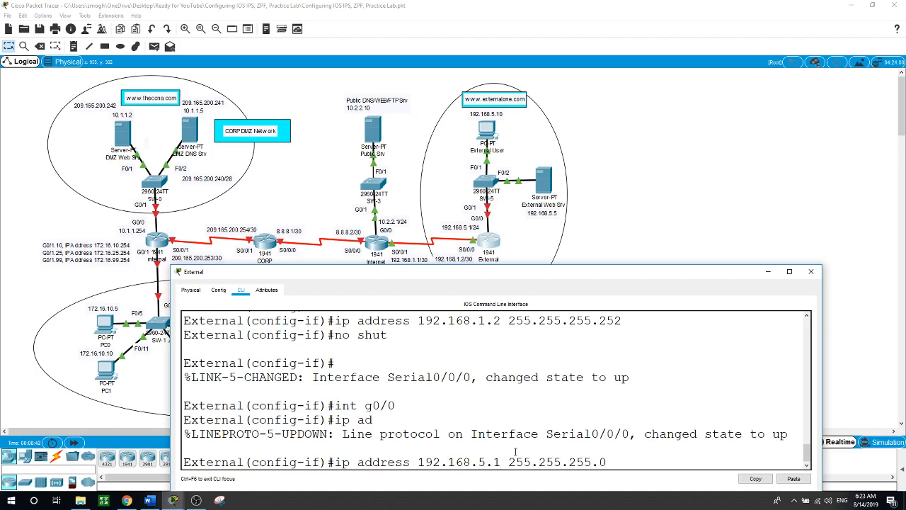
pyautogui.press('Return')
pyautogui.write('no')
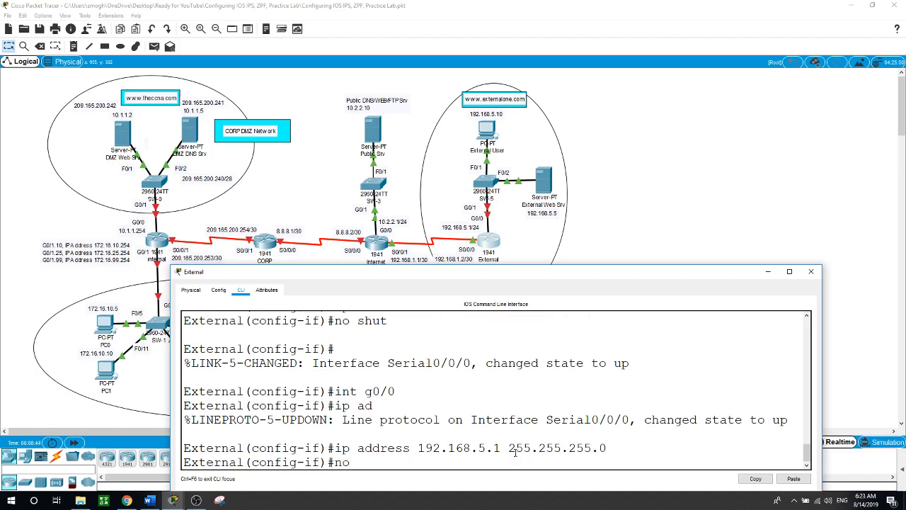
pyautogui.write(' shut')
pyautogui.press('Return')
pyautogui.press('Return')
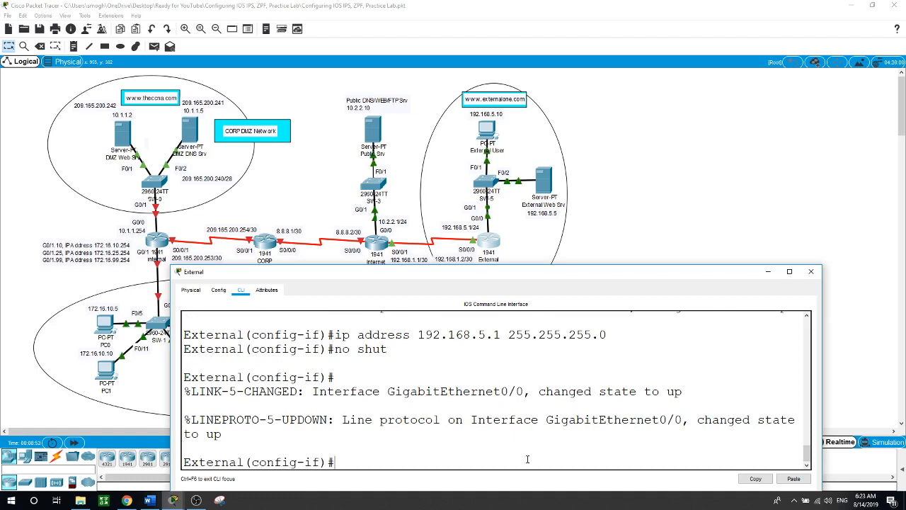
# Add a default route 0.0.0.0 0.0.0.0 out Serial0/0/0
pyautogui.click(811, 271)
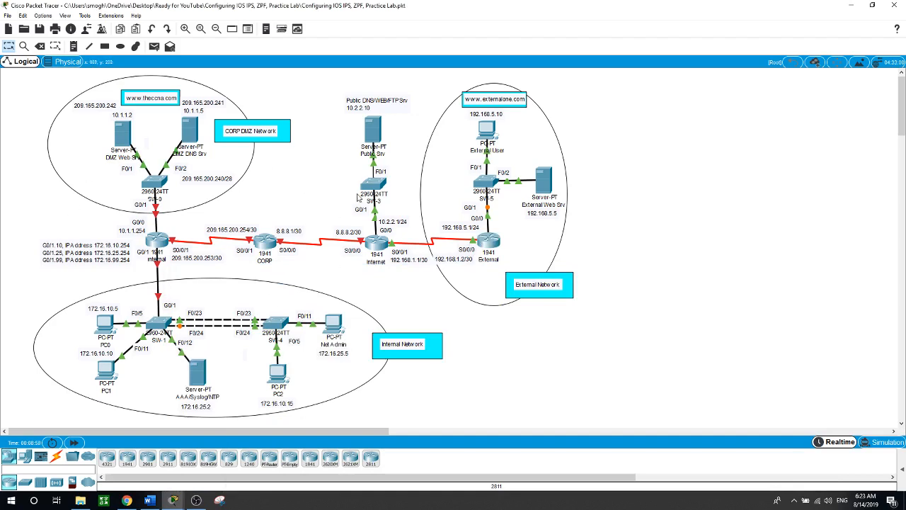
pyautogui.click(487, 244)
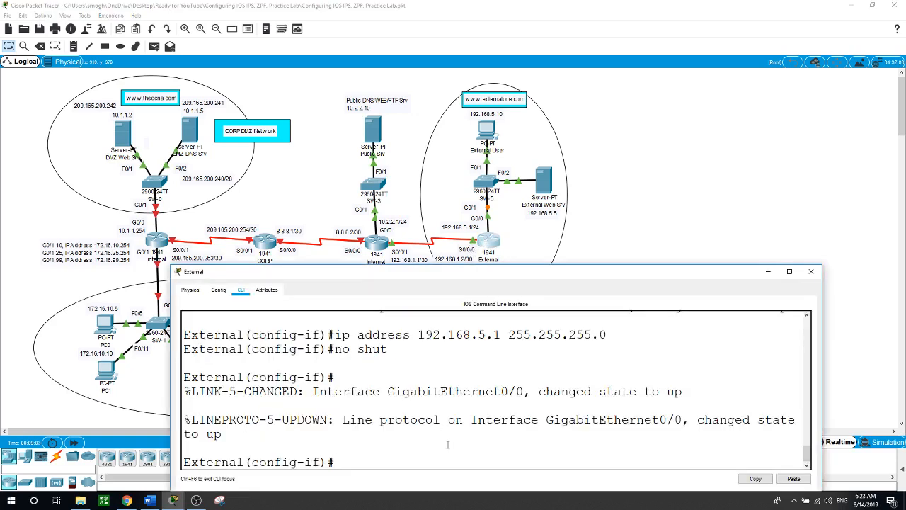
pyautogui.write('exit')
pyautogui.press('Return')
pyautogui.write('ip')
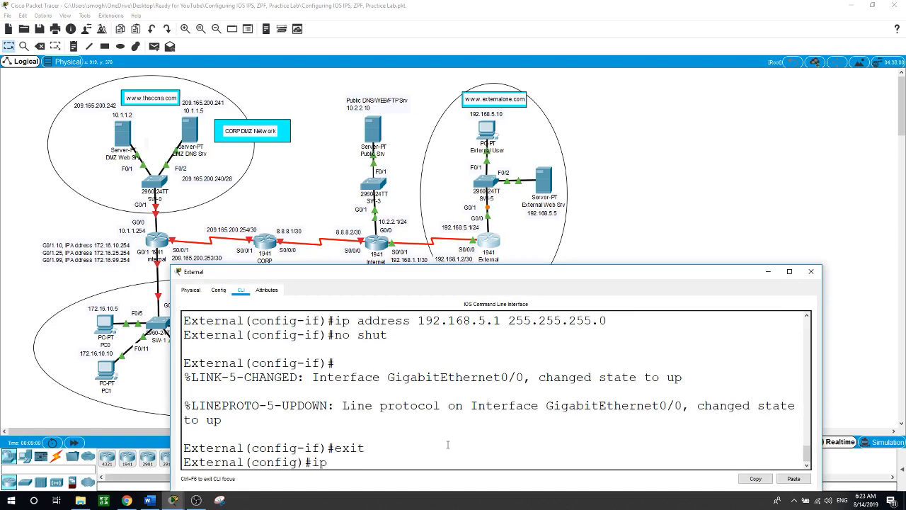
pyautogui.write(' route 0.0.0.0 0.0.0.0 s0/0/0')
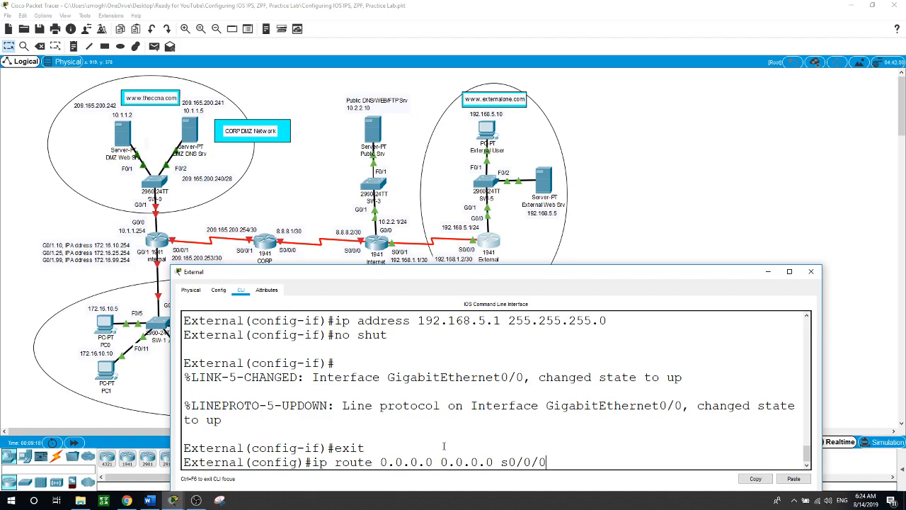
pyautogui.press('Return')
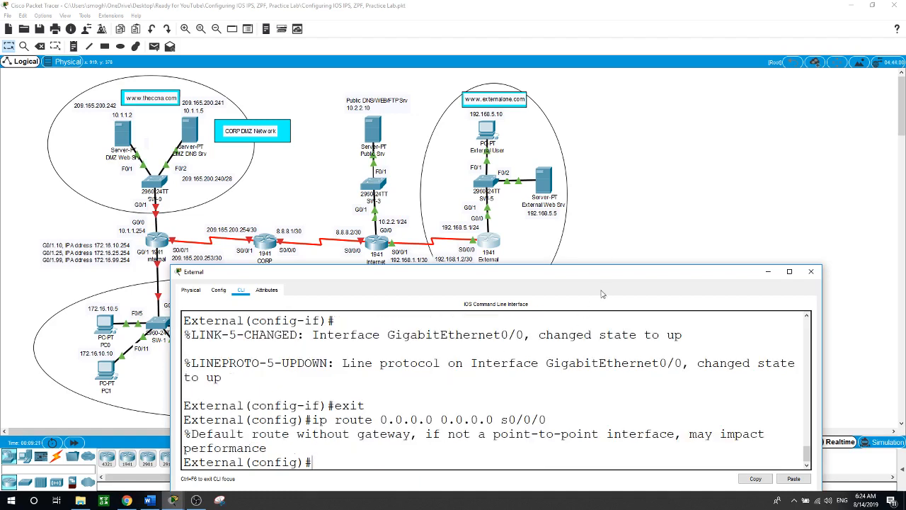
# Switch to the CORP router's console, enter global configuration, and set hostname CORP
pyautogui.click(657, 218)
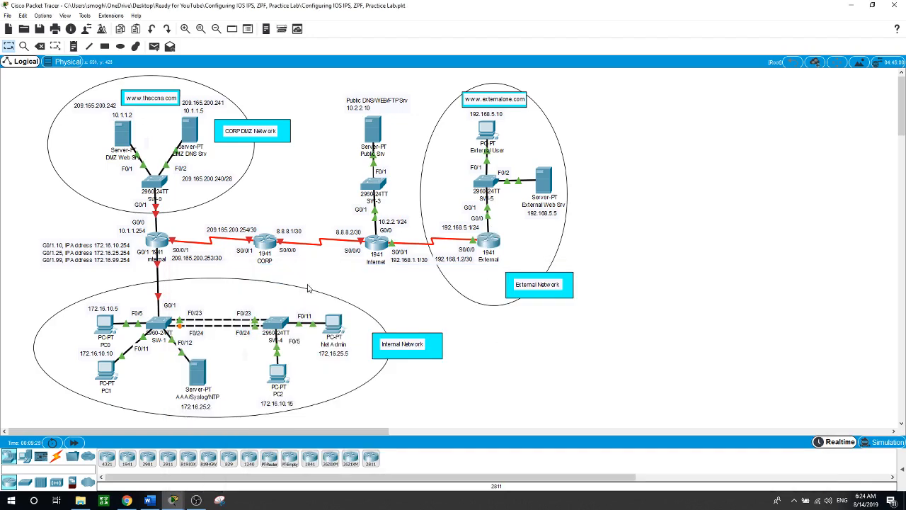
pyautogui.click(268, 241)
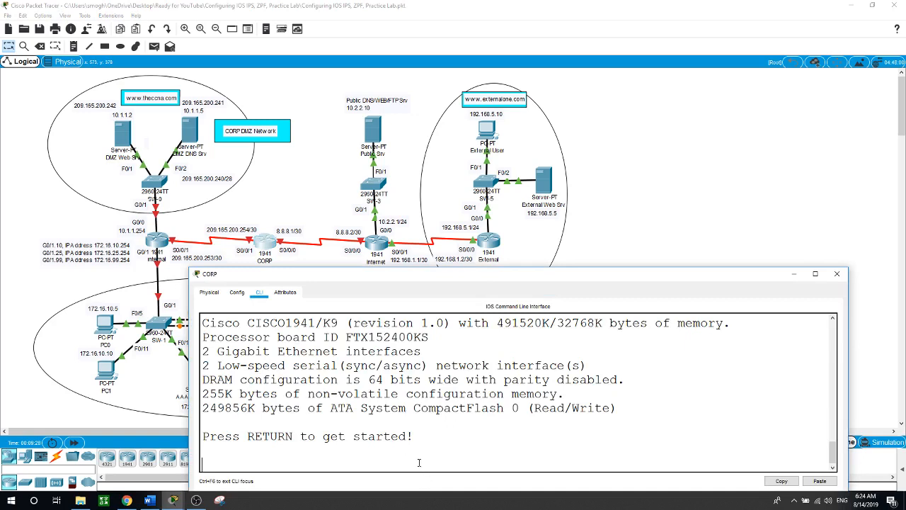
pyautogui.press('Return')
pyautogui.write('en')
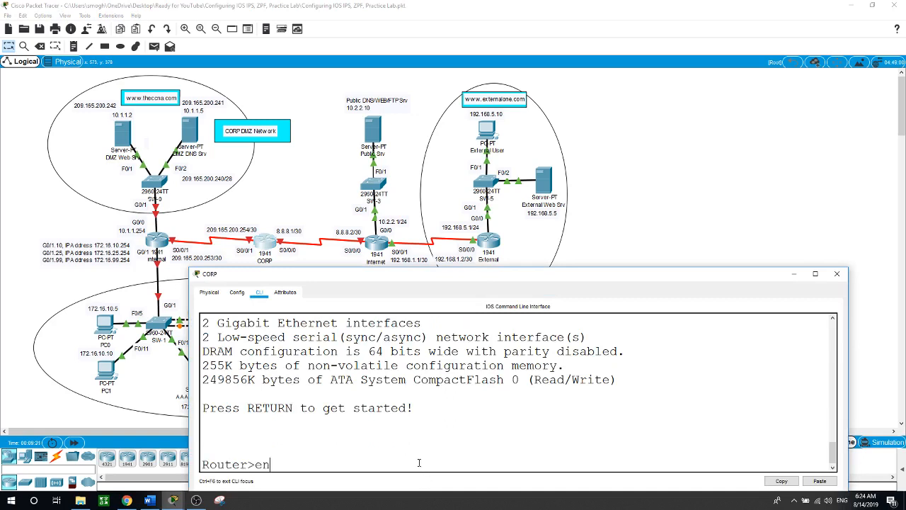
pyautogui.press('Return')
pyautogui.write('conf t')
pyautogui.press('Return')
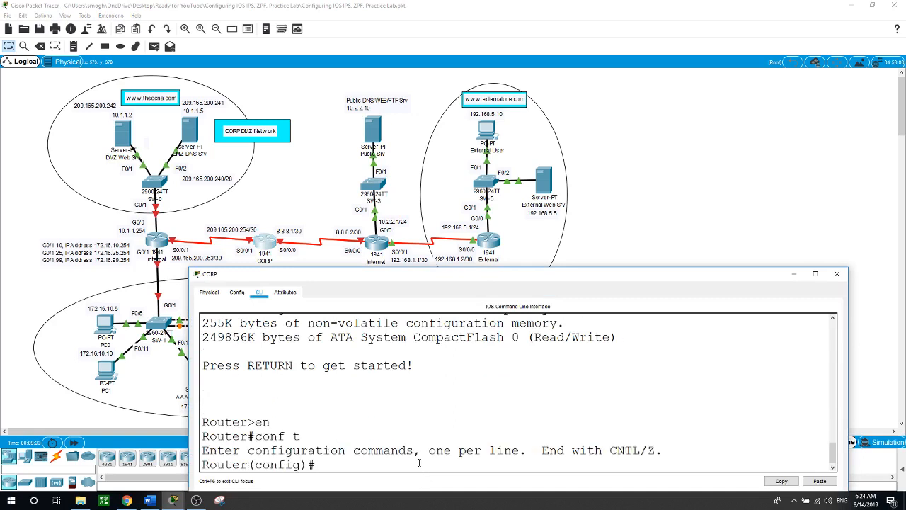
pyautogui.write('hostname CORP')
pyautogui.press('Return')
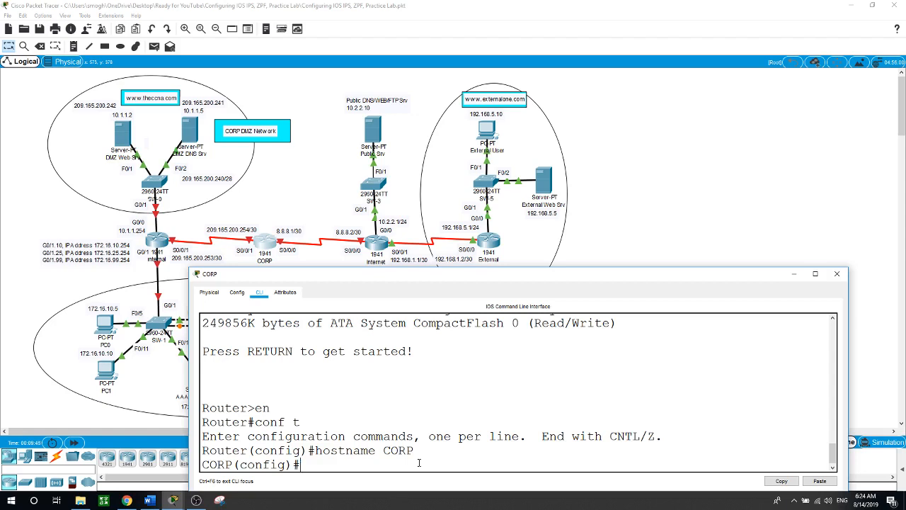
# Enable the securityk9 technology package on the c1900 module at next boot, accepting the licence
pyautogui.write('lic')
pyautogui.press('Tab')
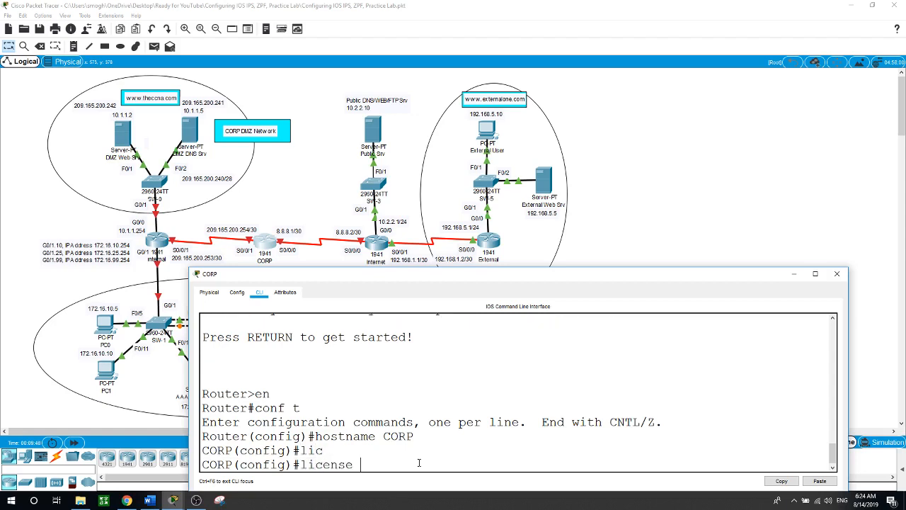
pyautogui.write('?bo')
pyautogui.press('Tab')
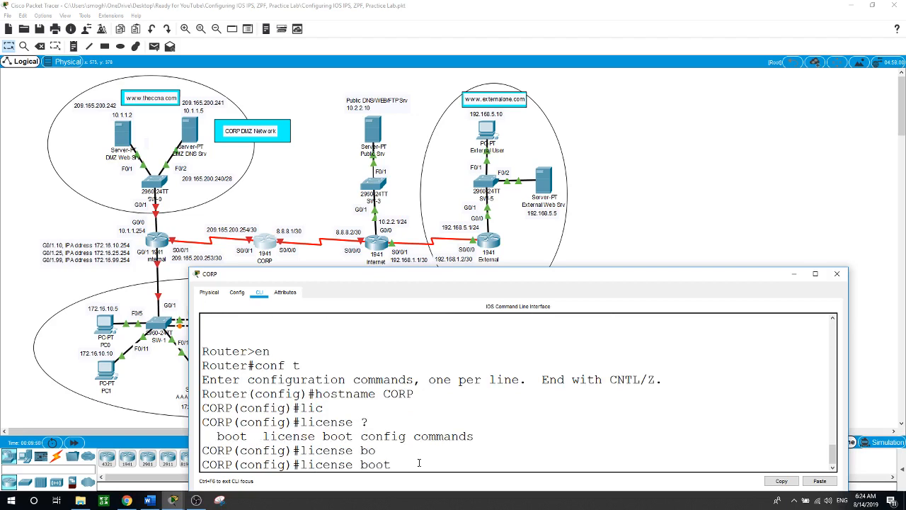
pyautogui.write('?   m')
pyautogui.press('Tab')
pyautogui.write('?')
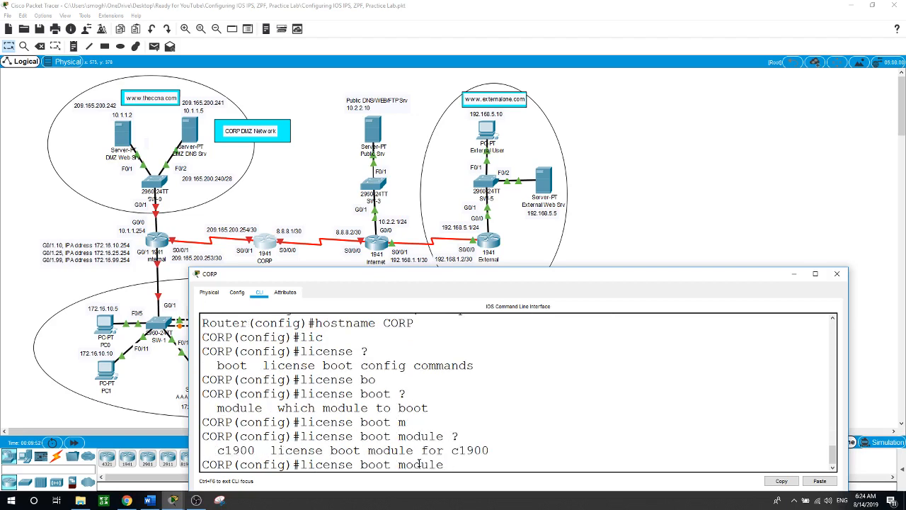
pyautogui.write('c')
pyautogui.press('Tab')
pyautogui.write('?t')
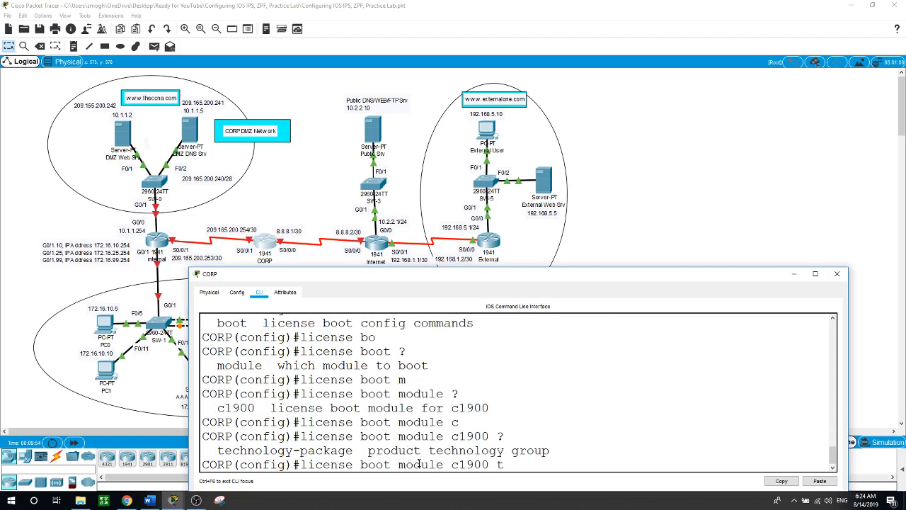
pyautogui.press('Tab')
pyautogui.write('?se')
pyautogui.press('Tab')
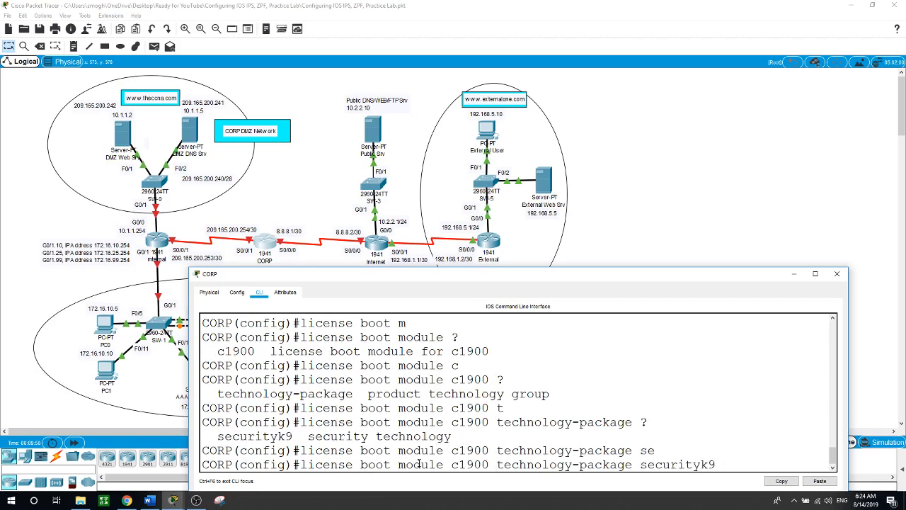
pyautogui.press('Return')
pyautogui.write('yes')
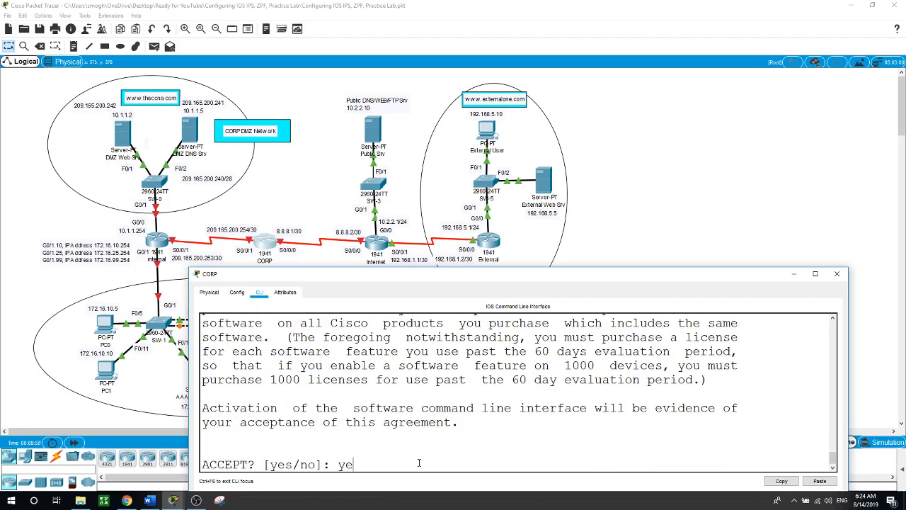
pyautogui.press('Return')
pyautogui.press('Return')
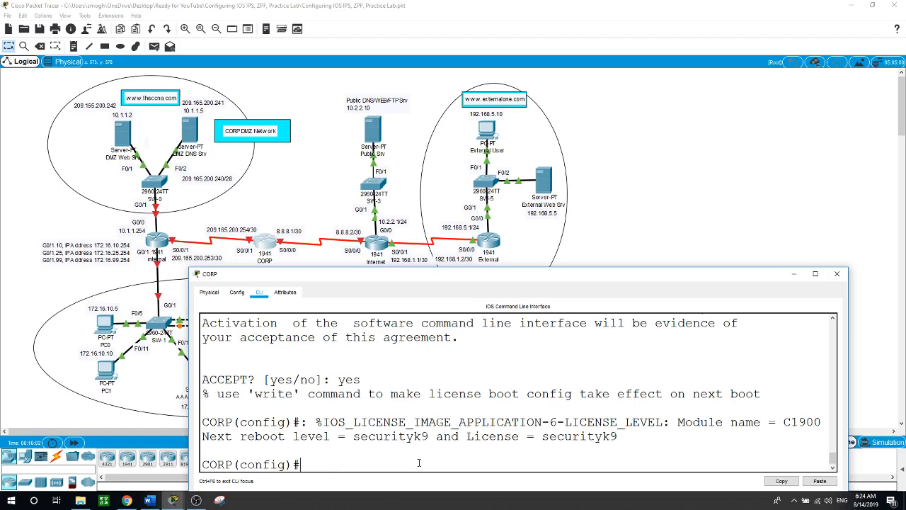
# Save the running configuration to startup-config and issue a reload
pyautogui.write('exit')
pyautogui.press('Return')
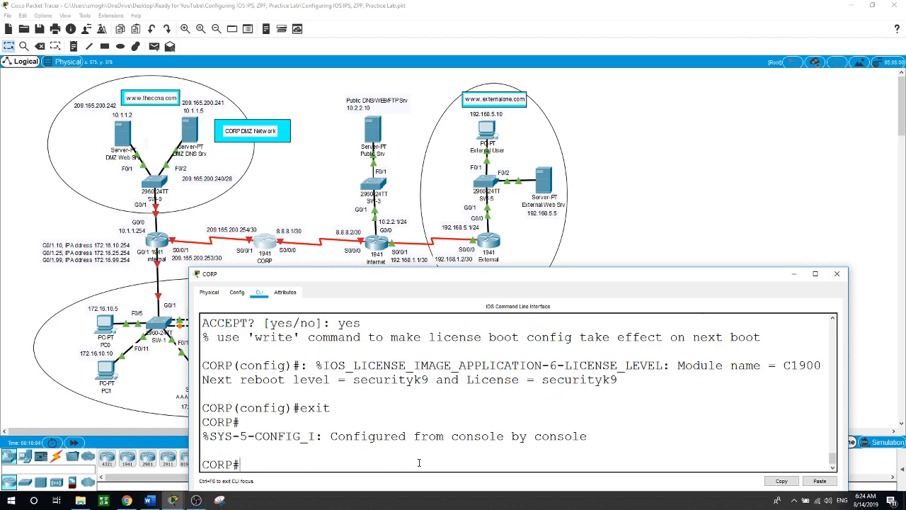
pyautogui.write('copy run')
pyautogui.press('Tab')
pyautogui.write('st')
pyautogui.press('Tab')
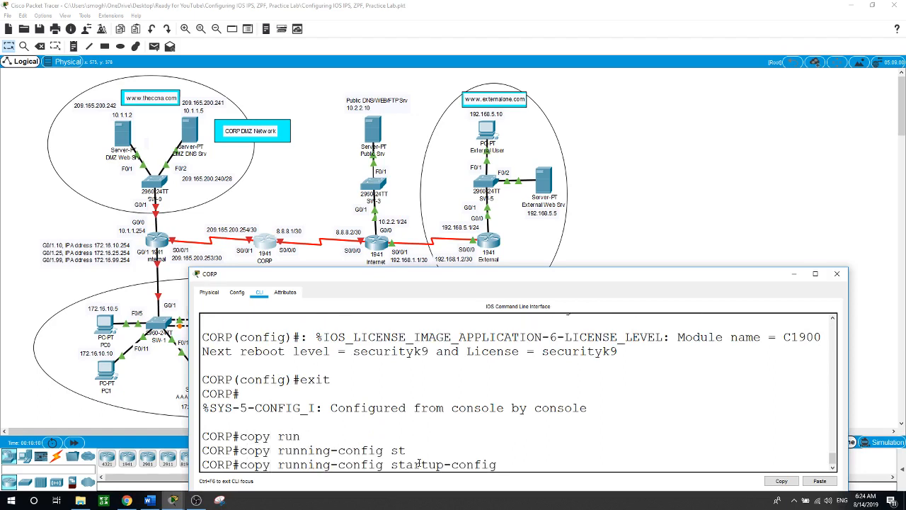
pyautogui.press('Return')
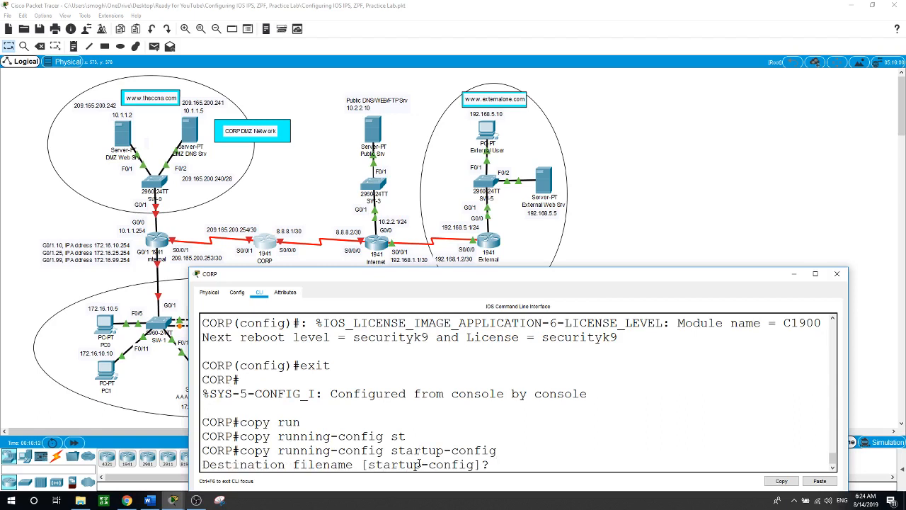
pyautogui.press('Return')
pyautogui.write('r')
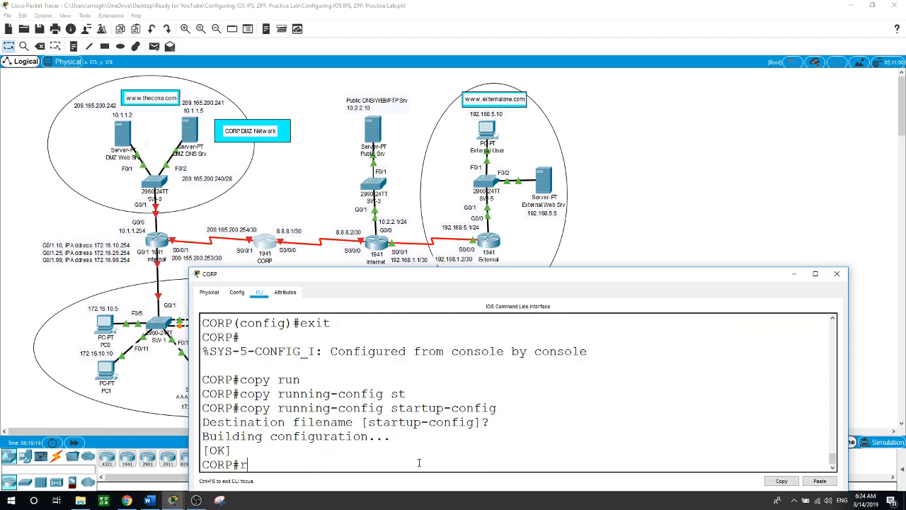
pyautogui.write('eload')
pyautogui.press('Return')
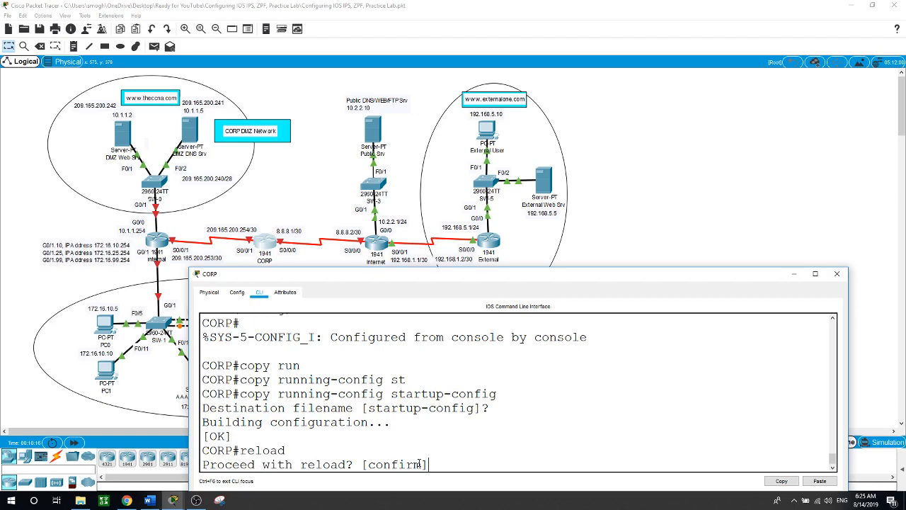
# Reboot CORP and confirm with show version that securityk9 is the active Evaluation package
pyautogui.press('Return')
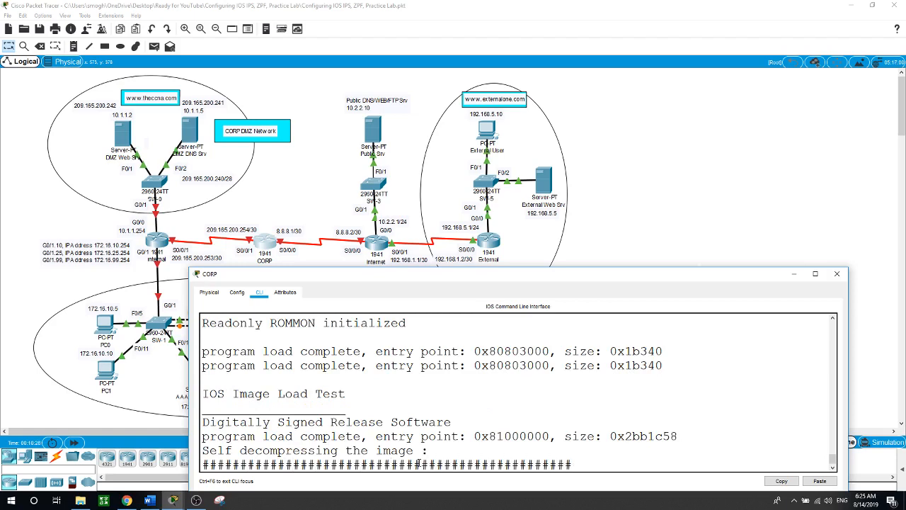
pyautogui.press('Return')
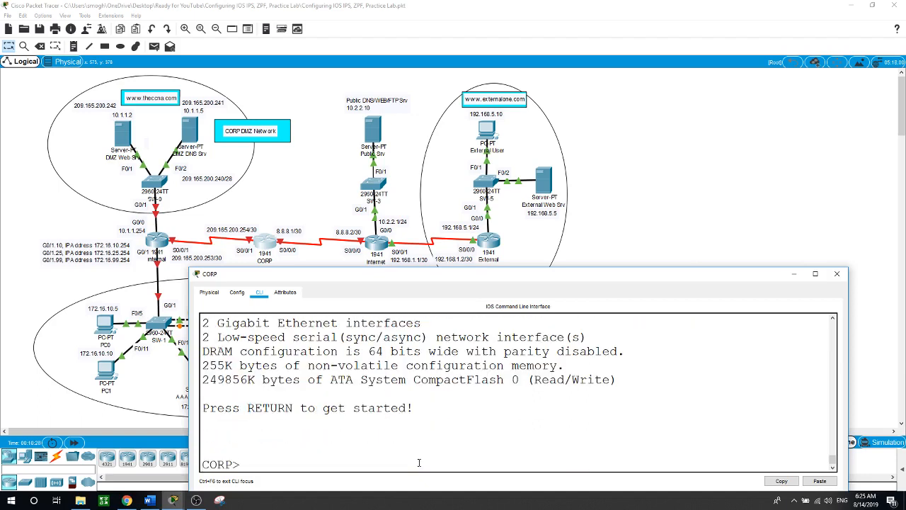
pyautogui.write('en')
pyautogui.press('Return')
pyautogui.write('sh')
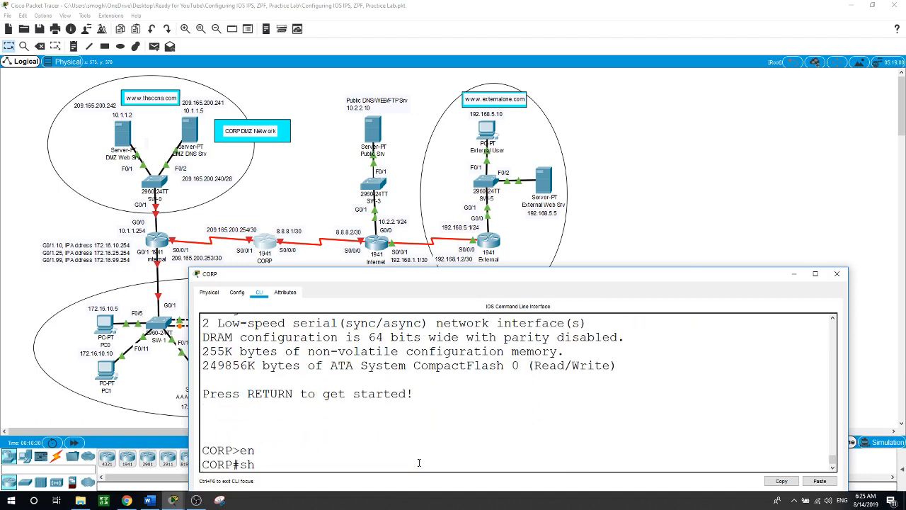
pyautogui.write('ow version')
pyautogui.press('Return')
pyautogui.press('space')
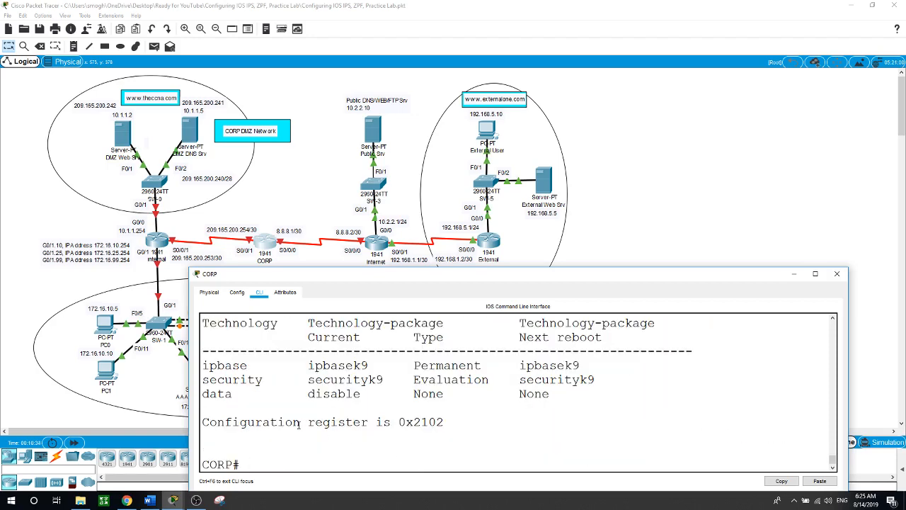
pyautogui.moveTo(291, 380); pyautogui.dragTo(573, 379)
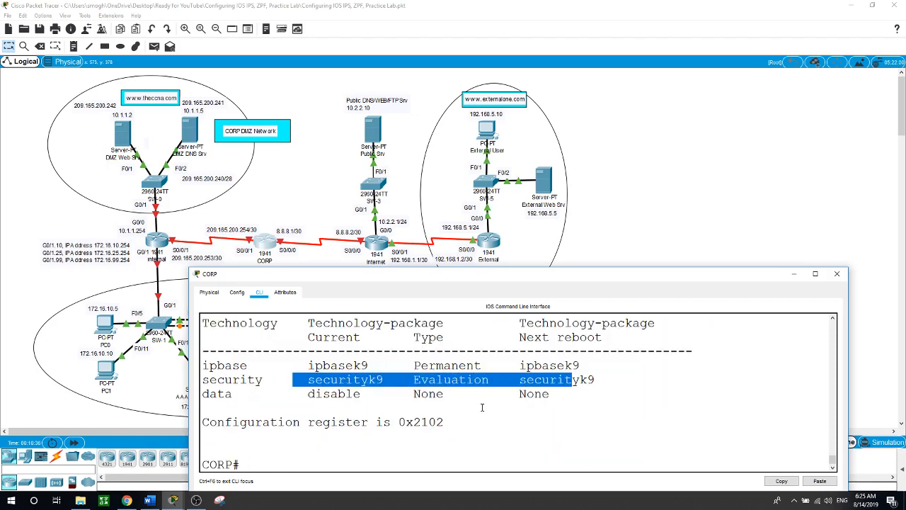
pyautogui.click(299, 468)
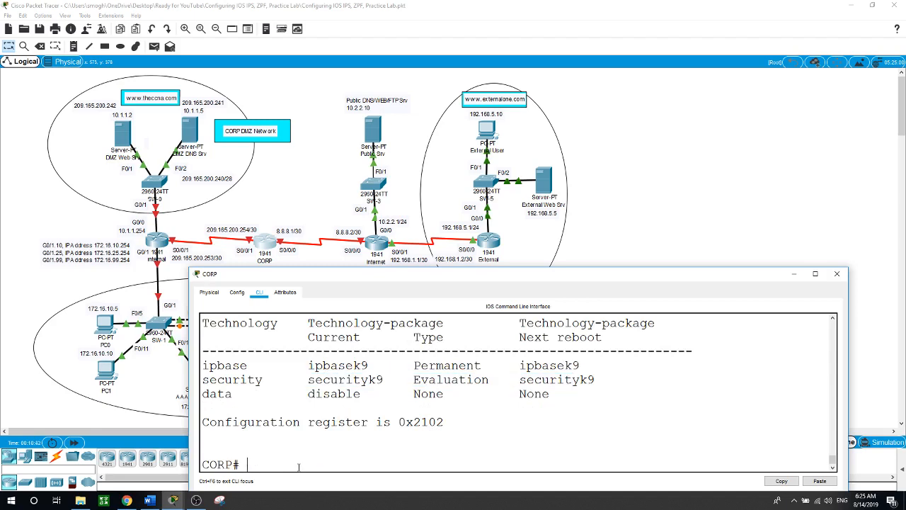
# Address CORP's Serial0/0/0 as 8.8.8.1 255.255.255.252 and bring it up
pyautogui.write('conf t')
pyautogui.press('Return')
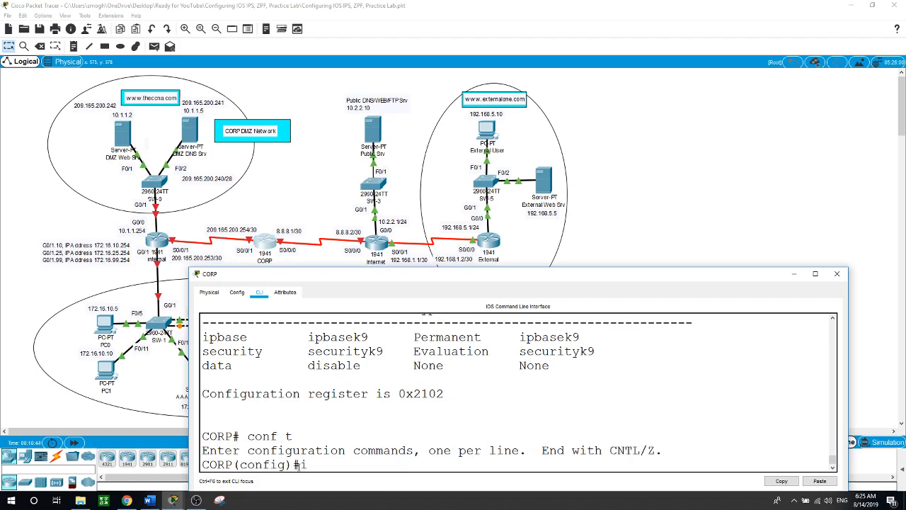
pyautogui.write('int s0/0/0')
pyautogui.press('Return')
pyautogui.write('ip')
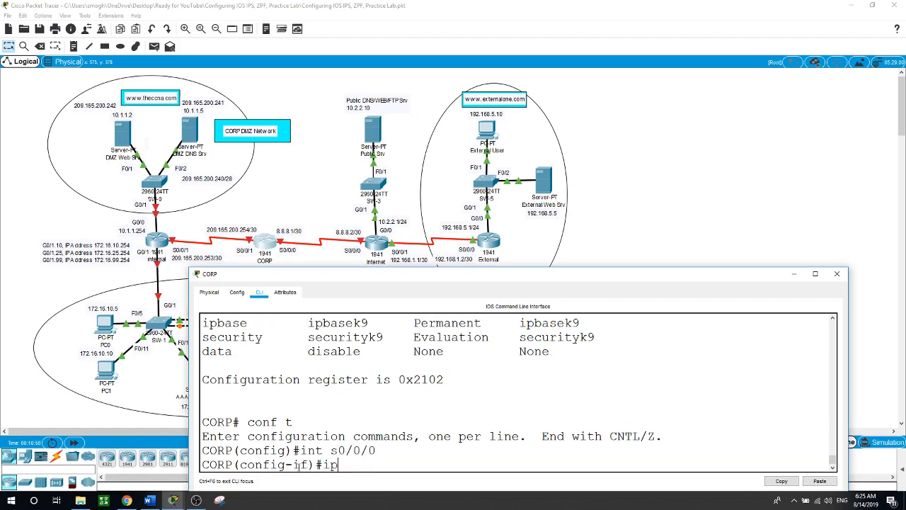
pyautogui.write(' address 8.8.8.1 255.255.2')
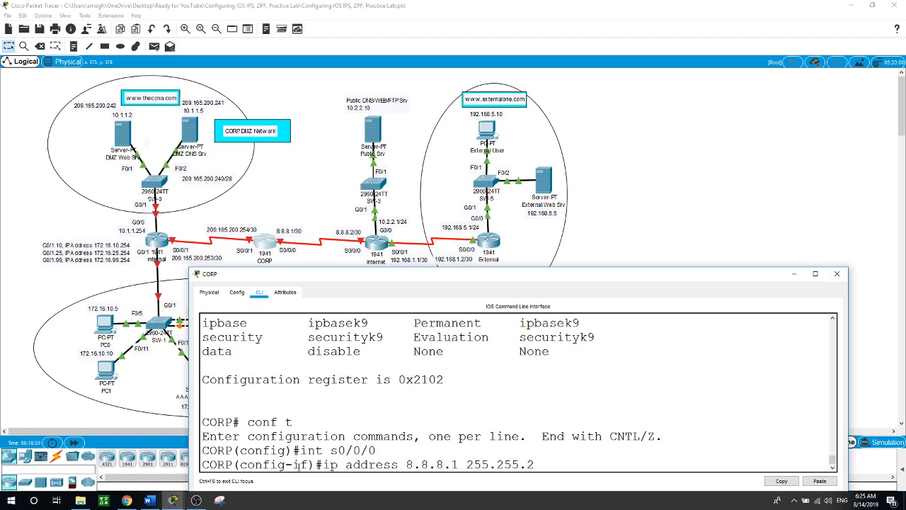
pyautogui.write('55.252')
pyautogui.press('Return')
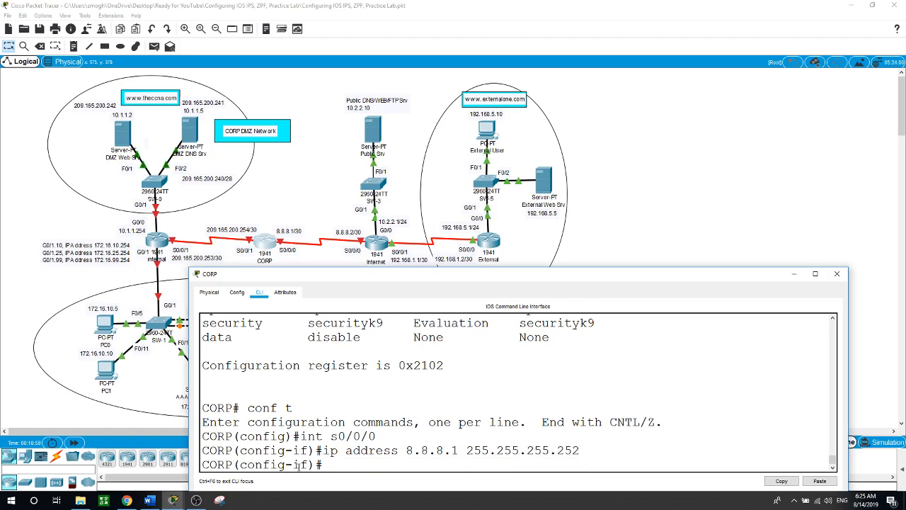
pyautogui.write('no shut')
pyautogui.press('Return')
# Address Serial0/0/1 as 209.165.200.254 255.255.255.252 and enable it
pyautogui.press('Return')
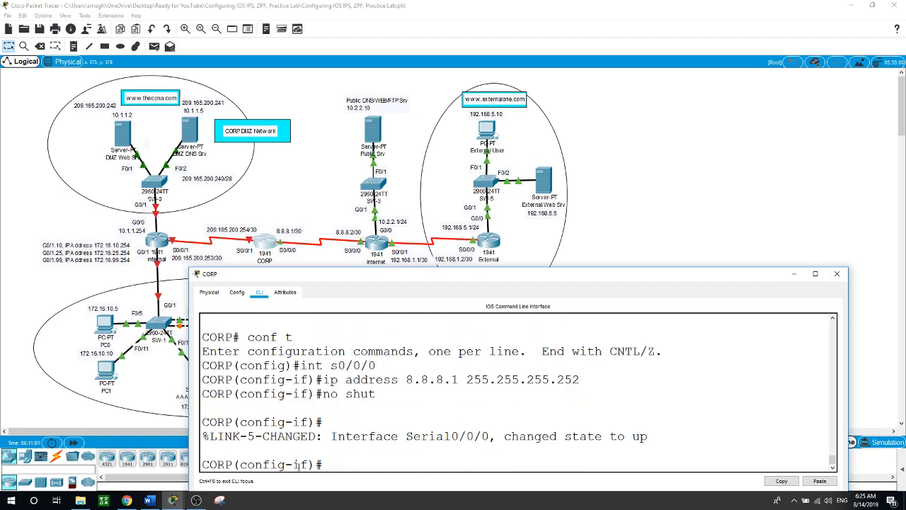
pyautogui.write('int s0/0/1')
pyautogui.press('Return')
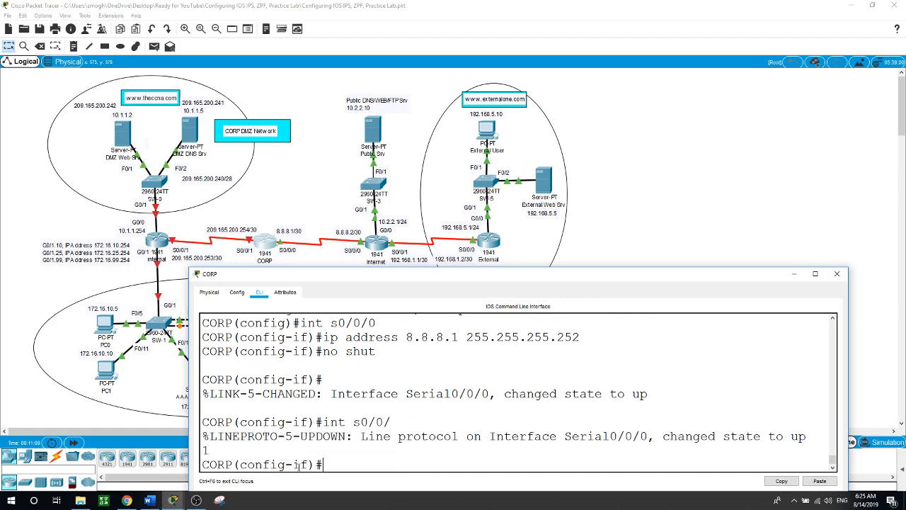
pyautogui.write('ip ad')
pyautogui.press('Tab')
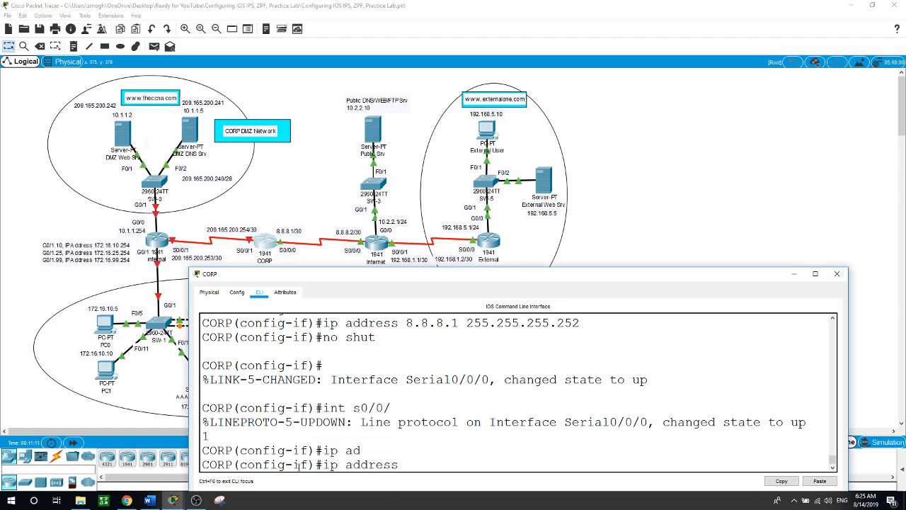
pyautogui.write('209.165.200.254 25')
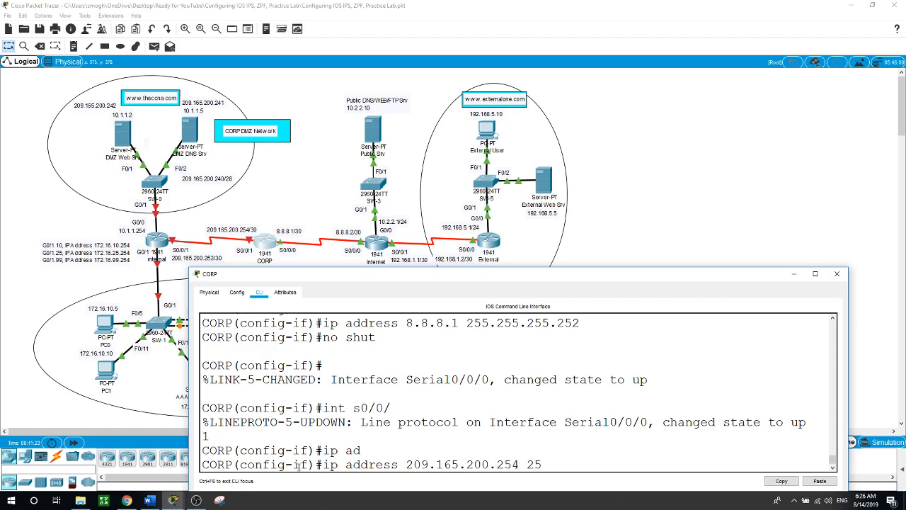
pyautogui.write('5.255.255.255.252')
pyautogui.press('Return')
pyautogui.write('nfig-if)#n')
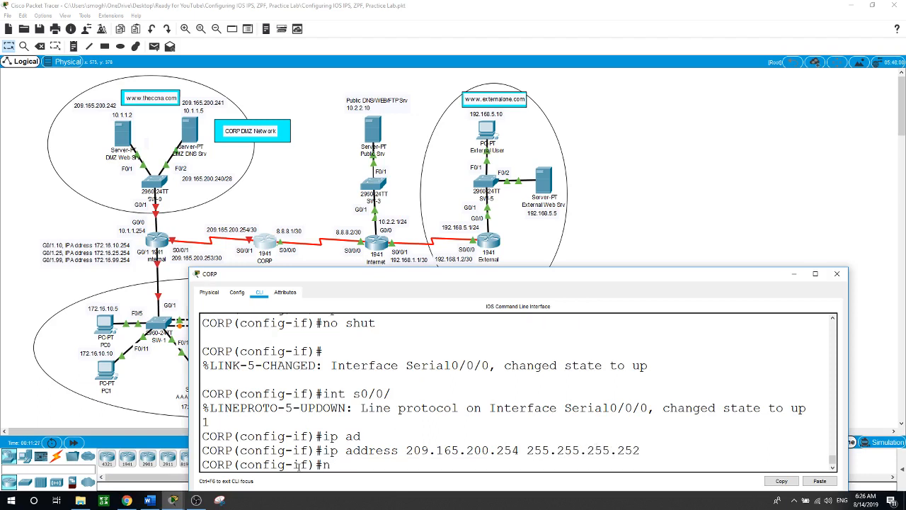
pyautogui.write('o shut')
pyautogui.press('Return')
pyautogui.press('Return')
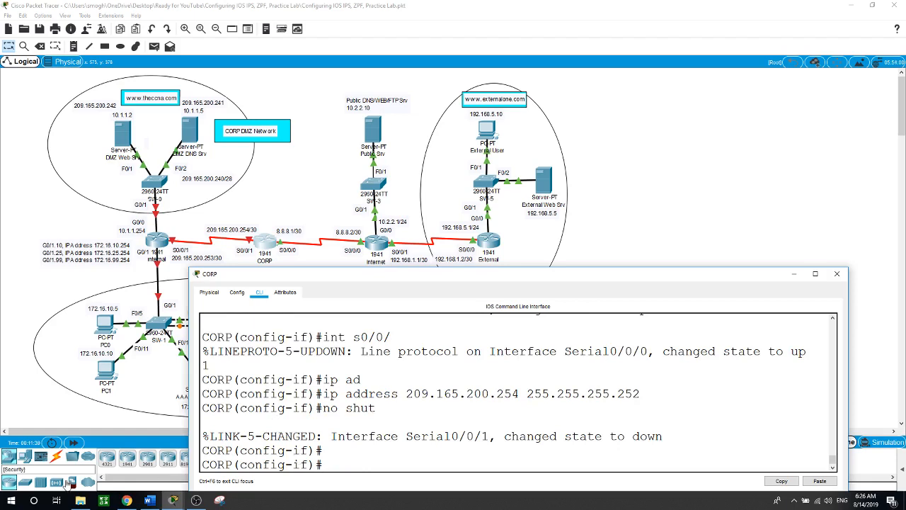
pyautogui.click(622, 215)
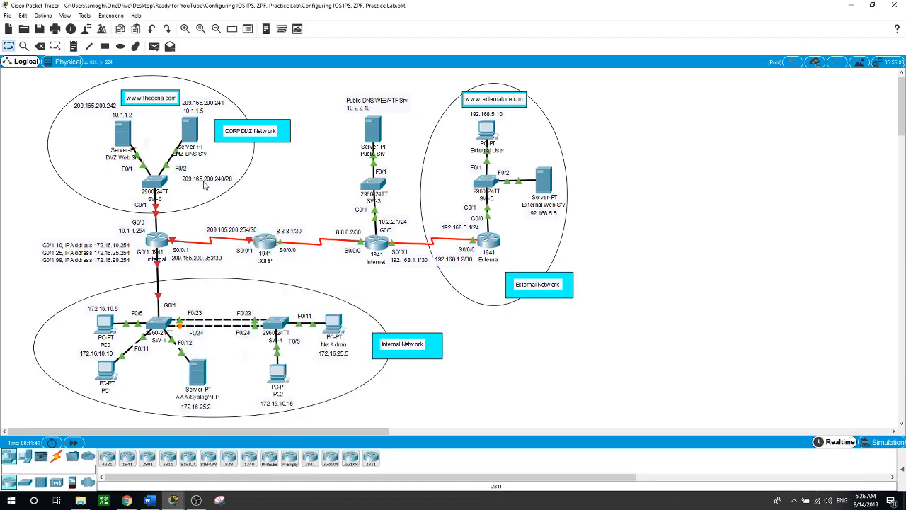
# On CORP, add a static route to 209.165.200.240 255.255.255.240 via s0/0/1
pyautogui.click(264, 243)
pyautogui.write('exit')
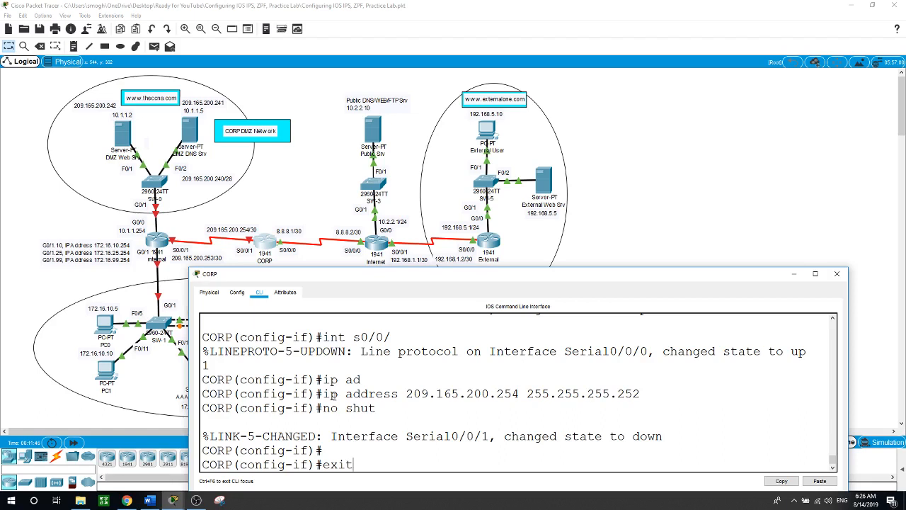
pyautogui.press('Return')
pyautogui.write('ip route')
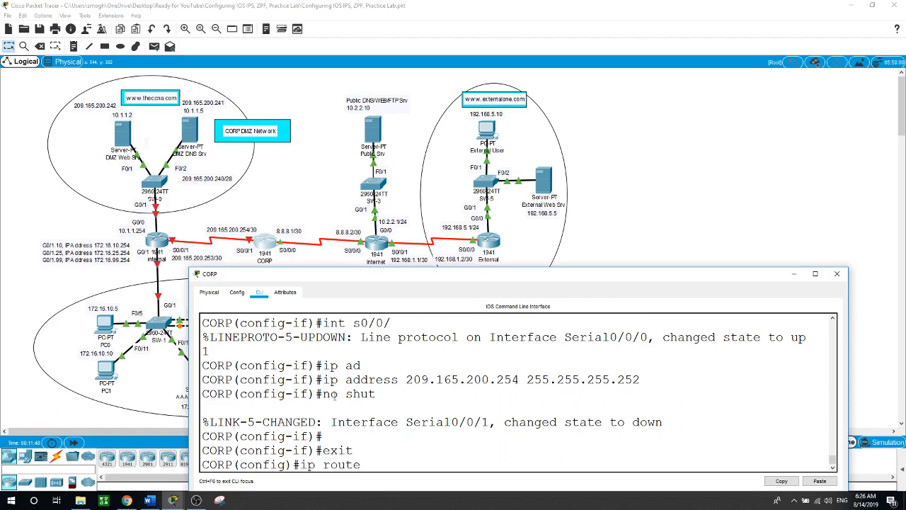
pyautogui.write(' 209.165.200.240 255')
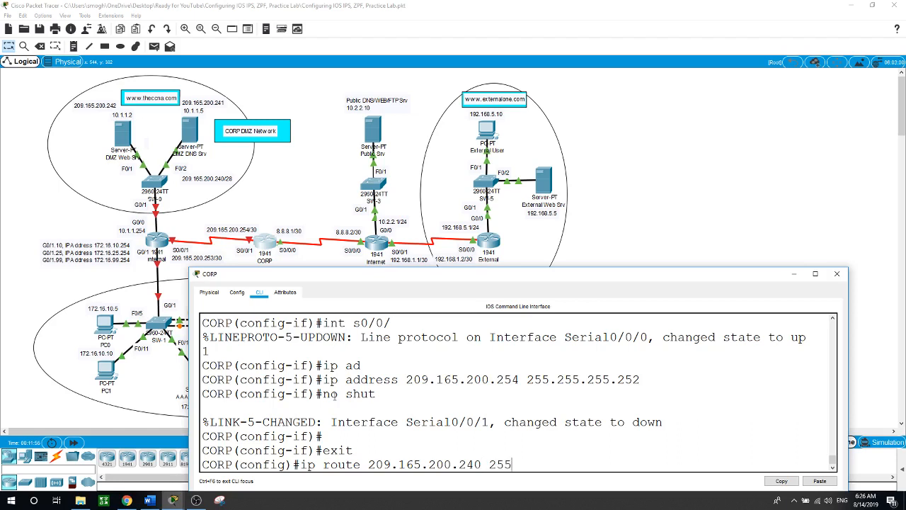
pyautogui.write('.255.255.240 s0/0/')
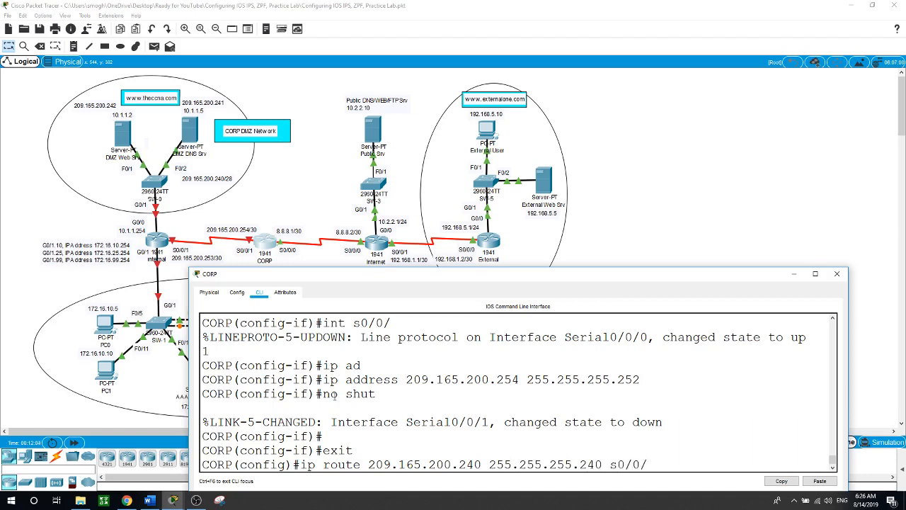
pyautogui.write('1')
pyautogui.press('Return')
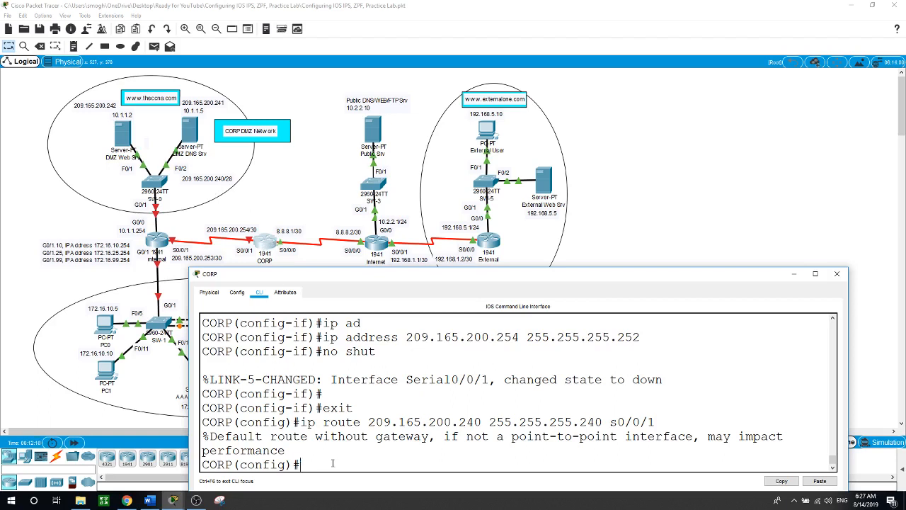
# Add a default route 0.0.0.0 0.0.0.0 out s0/0/0 on CORP
pyautogui.write('ip route 0.0.0.0 0.0.0.0')
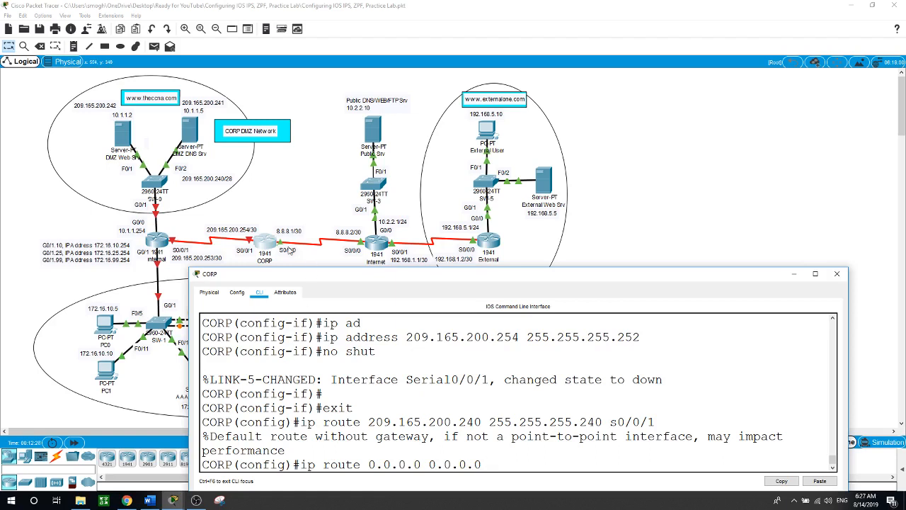
pyautogui.write('s0/0/0')
pyautogui.press('Return')
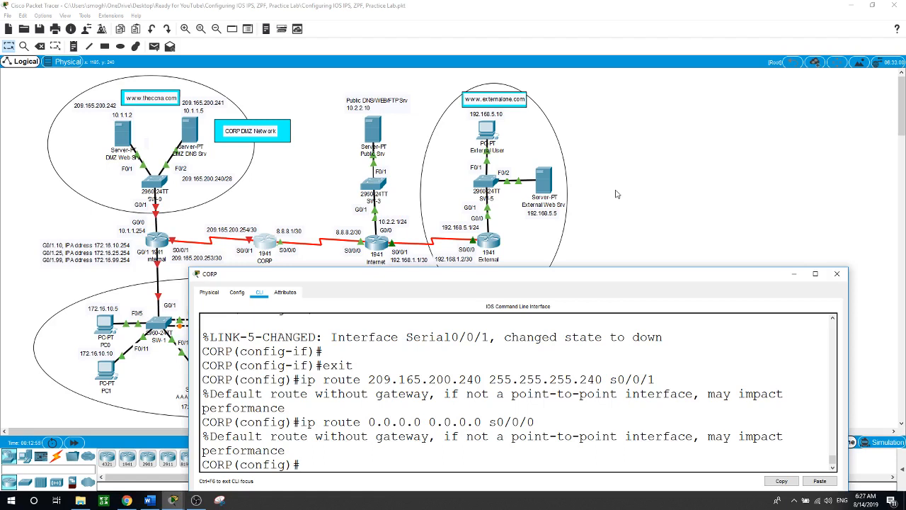
# Run 'no cdp enable' on CORP's interface s0/0/0, then return to the full topology view
pyautogui.click(588, 162)
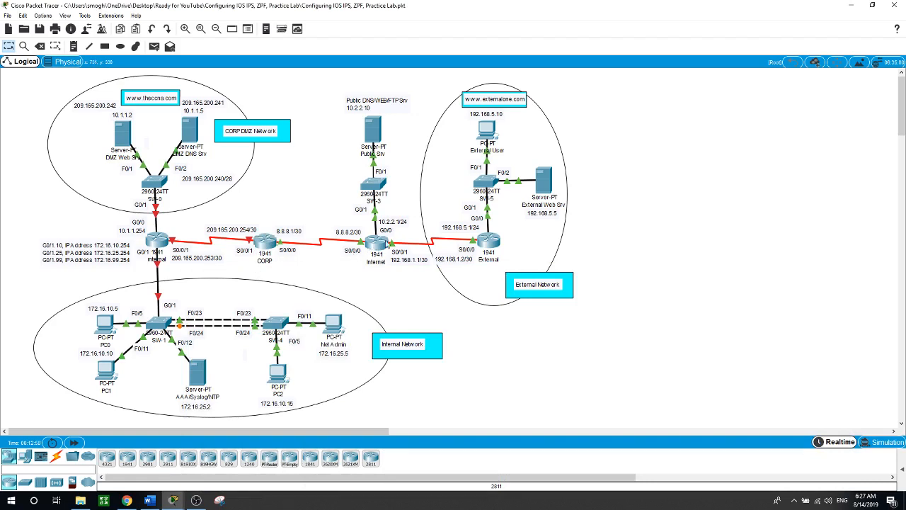
pyautogui.click(265, 242)
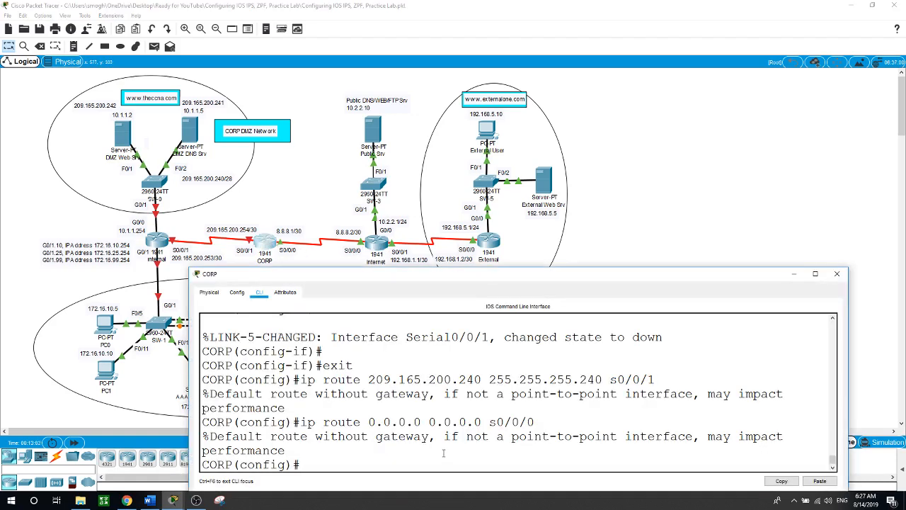
pyautogui.write('int s0/0/0')
pyautogui.press('Return')
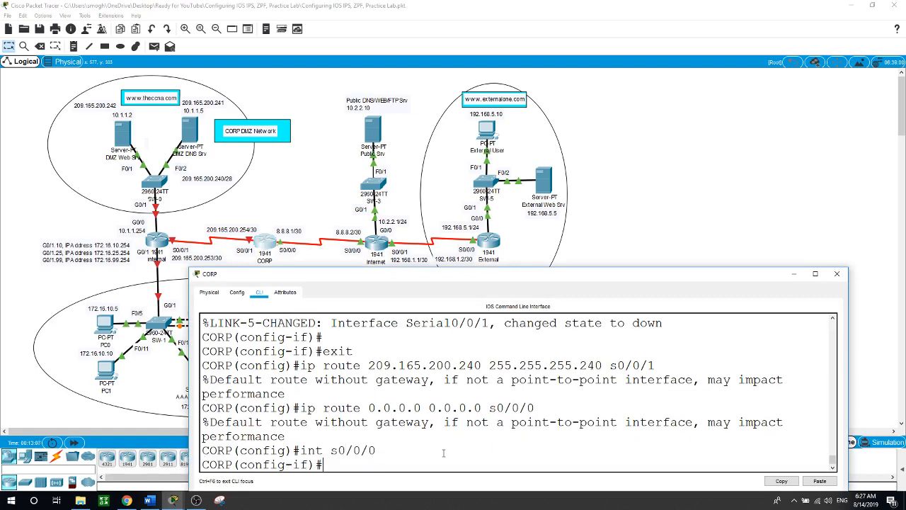
pyautogui.write('no cd')
pyautogui.press('Tab')
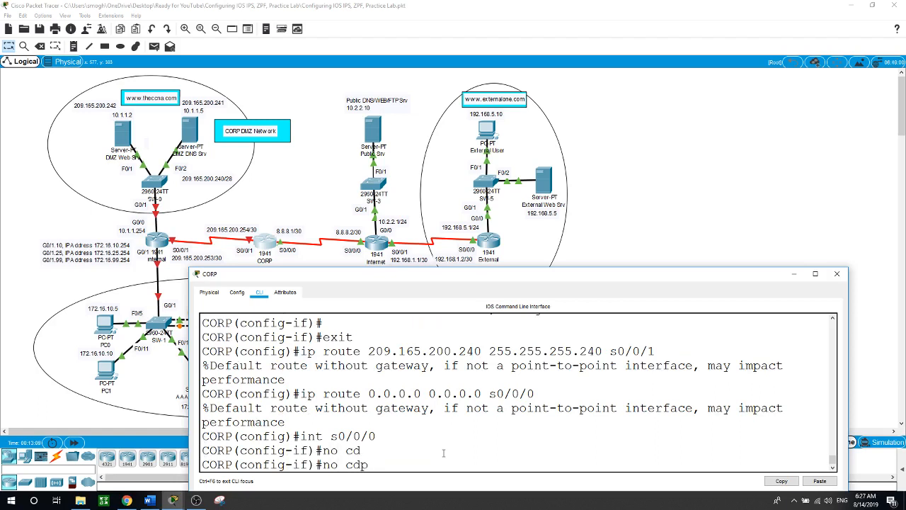
pyautogui.write('en')
pyautogui.press('Tab')
pyautogui.press('Return')
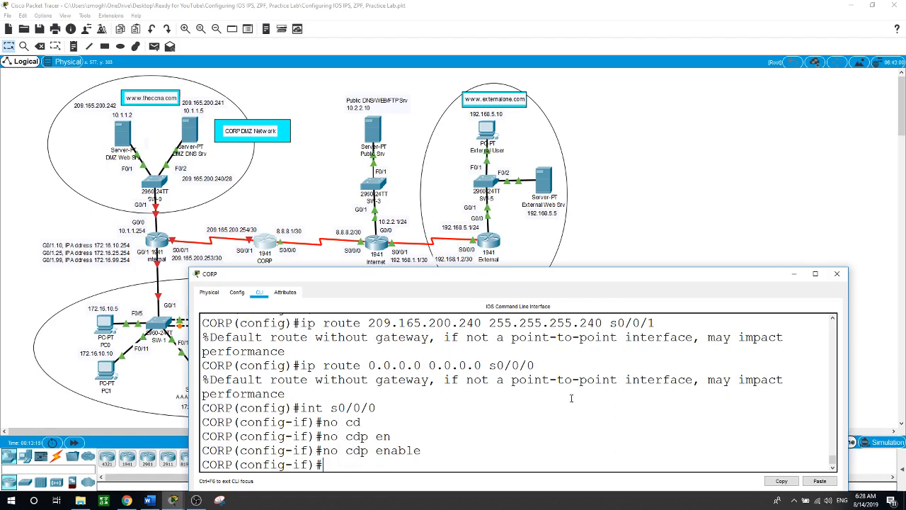
pyautogui.click(704, 197)
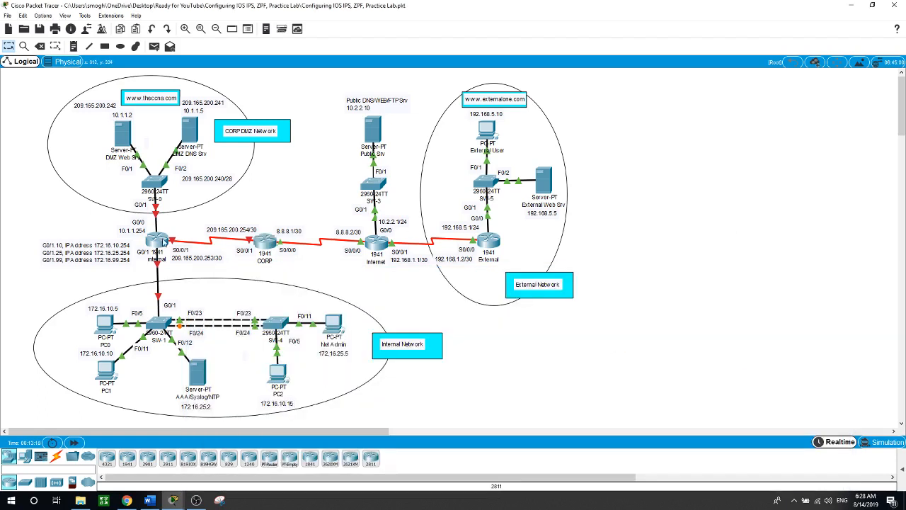
# In the Internal router's CLI, enter global configuration and set hostname Internal
pyautogui.click(160, 244)
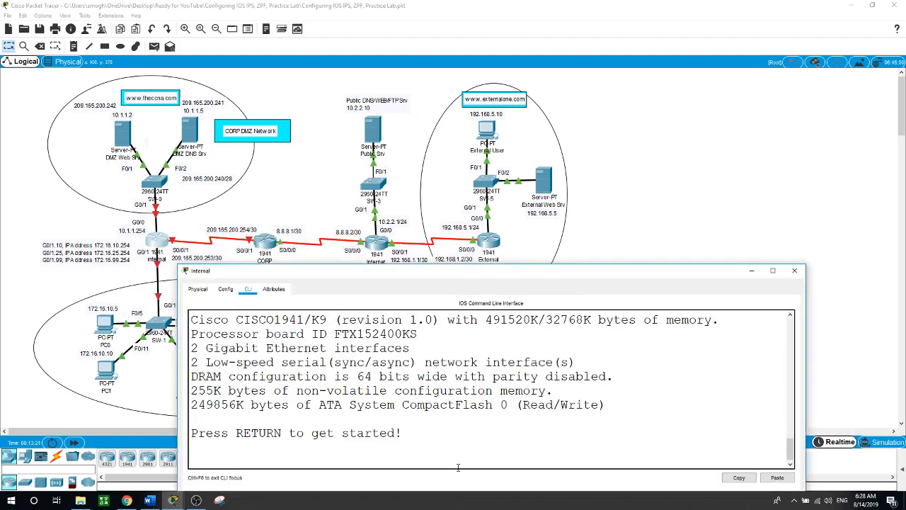
pyautogui.press('Return')
pyautogui.write('en')
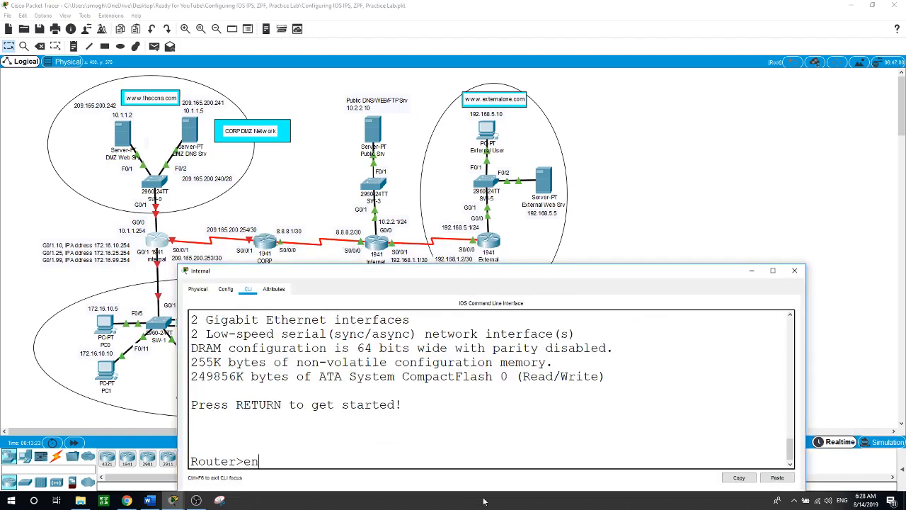
pyautogui.press('Return')
pyautogui.write('conf t')
pyautogui.press('Return')
pyautogui.write('h')
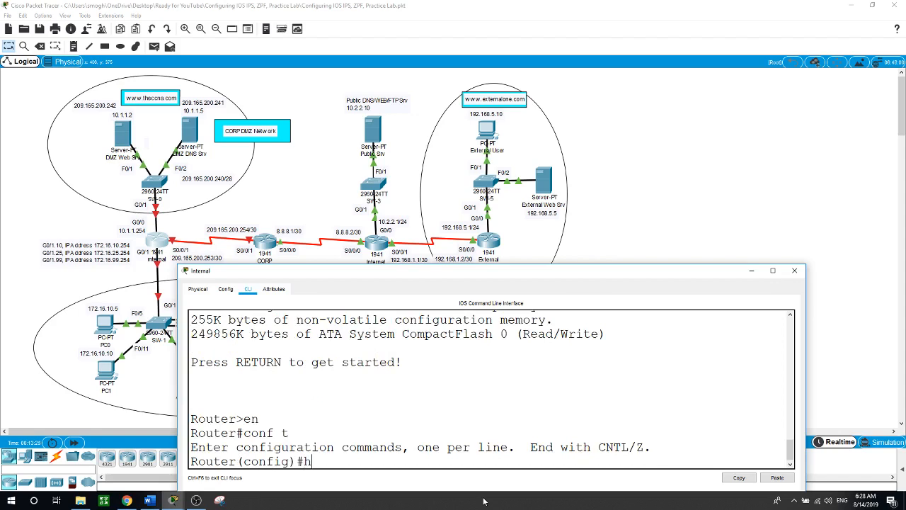
pyautogui.write('ostname Internal')
pyautogui.press('Return')
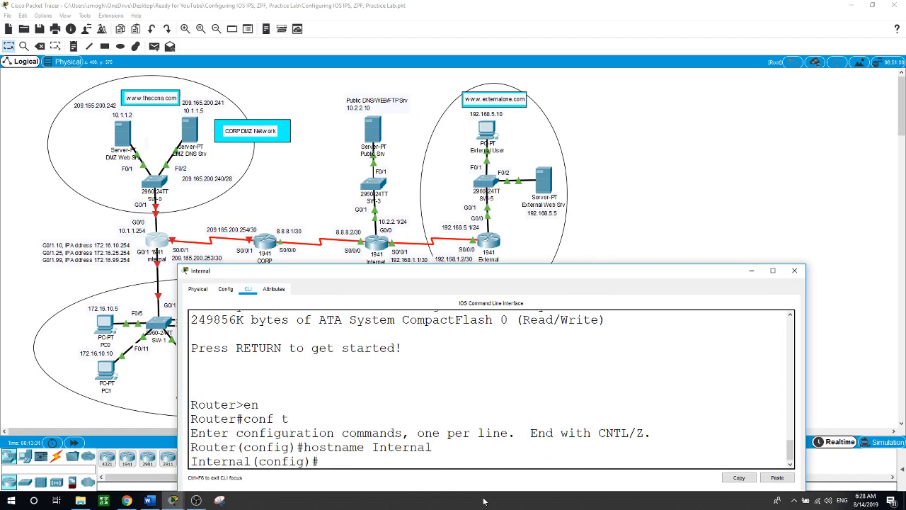
# Create the local user Admin and give it a login password
pyautogui.write('user')
pyautogui.press('Tab')
pyautogui.write('Adm')
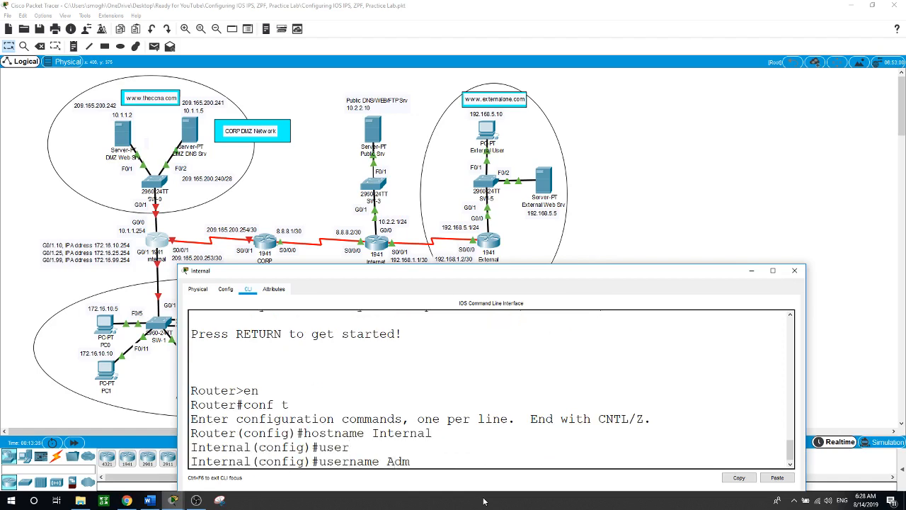
pyautogui.write('in p')
pyautogui.press('Tab')
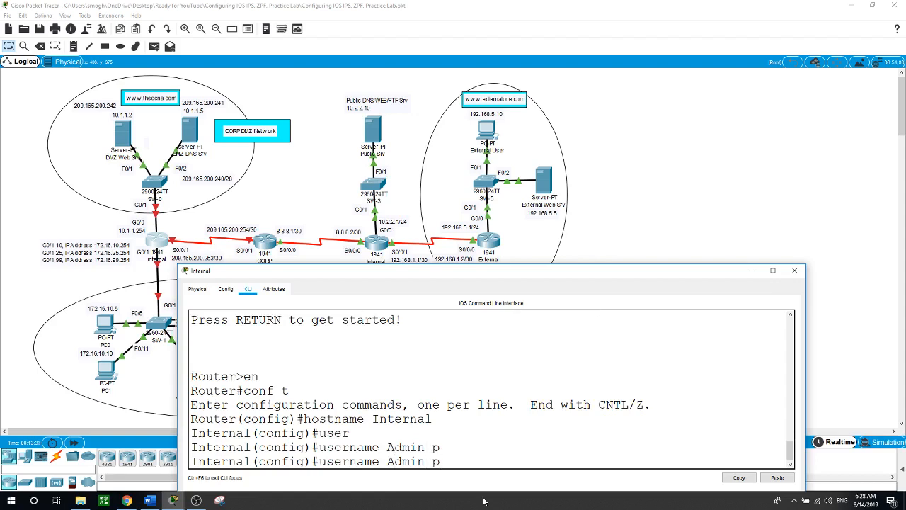
pyautogui.write('as')
pyautogui.press('Tab')
pyautogui.write('Admin')
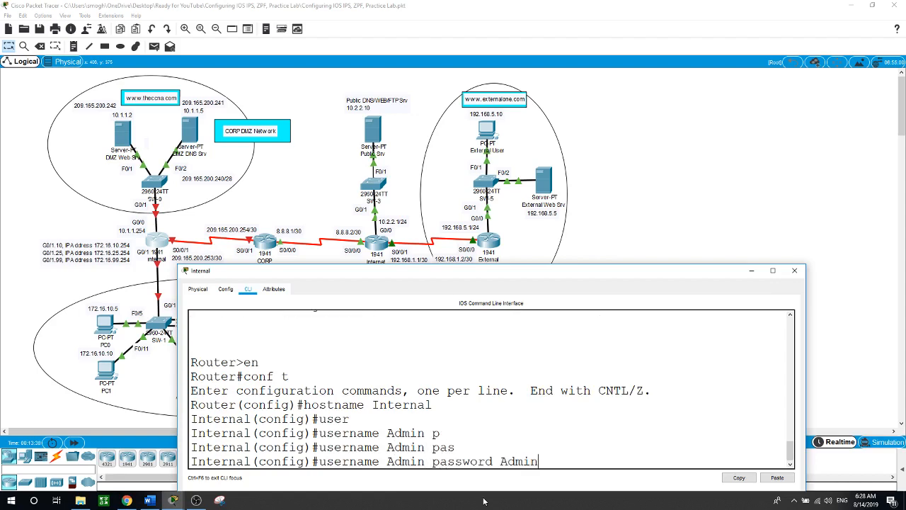
pyautogui.press('Return')
# Set the Internal router's enable password
pyautogui.write('en')
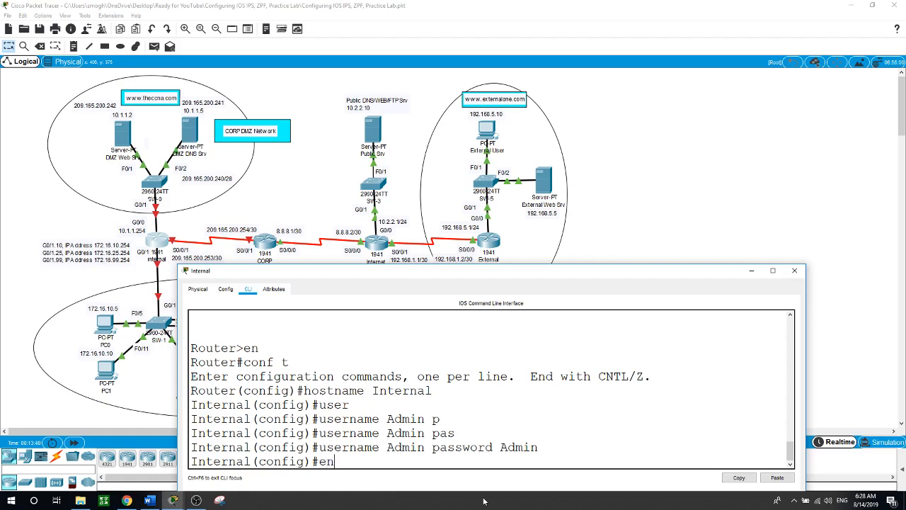
pyautogui.press('Tab')
pyautogui.write('ab')
pyautogui.press('Tab')
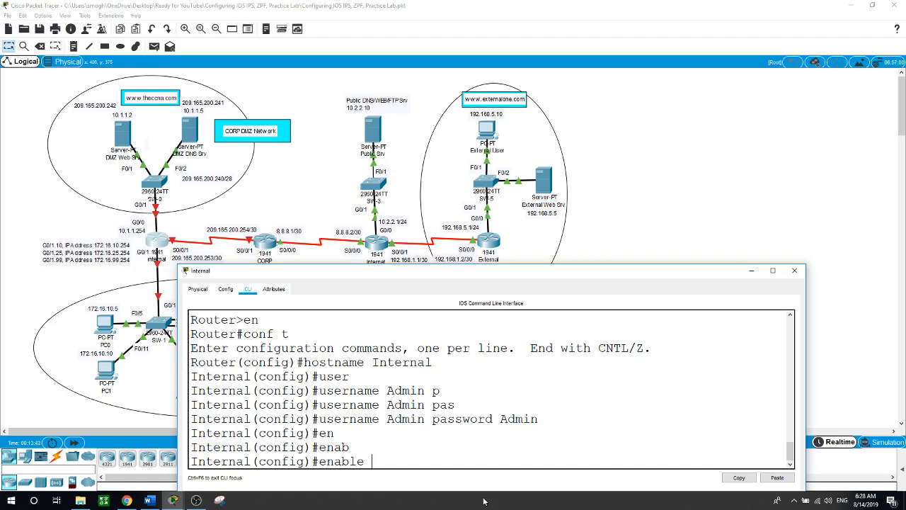
pyautogui.write('pa')
pyautogui.press('Tab')
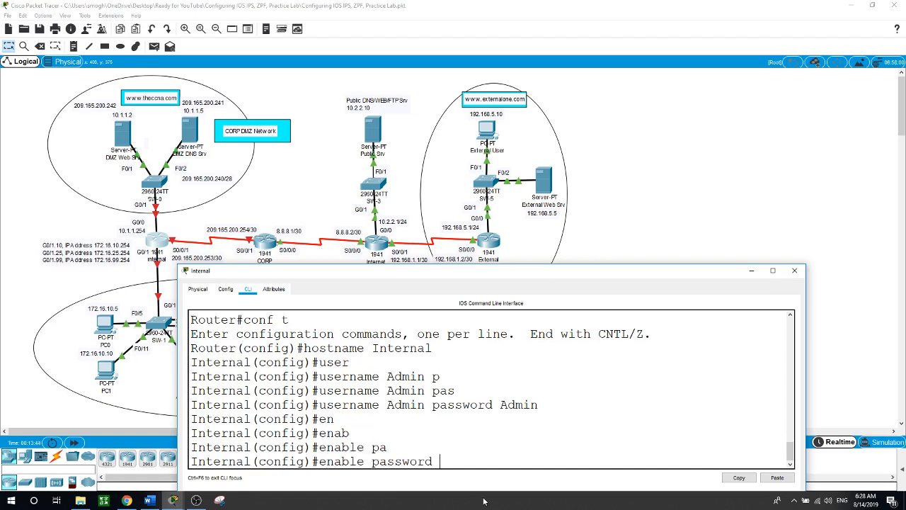
pyautogui.write('cisco')
pyautogui.press('Return')
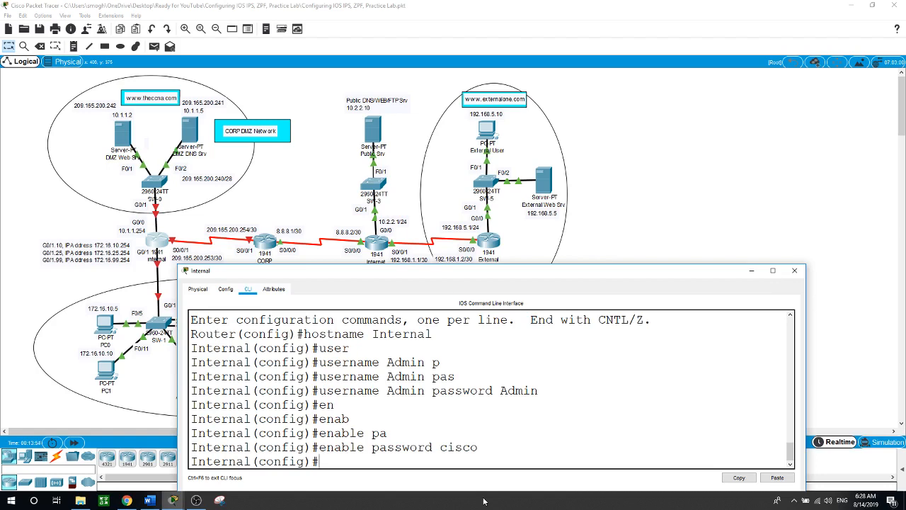
# Enable the licence with 'license boot module c1900 technology-package securityk9' and accept it with yes
pyautogui.write('lic')
pyautogui.press('Tab')
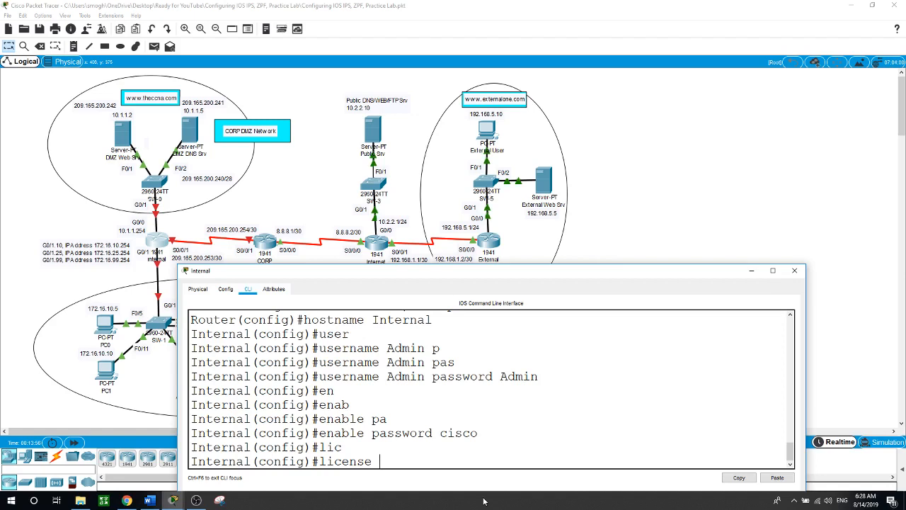
pyautogui.write('?bo')
pyautogui.press('Tab')
pyautogui.write('?')
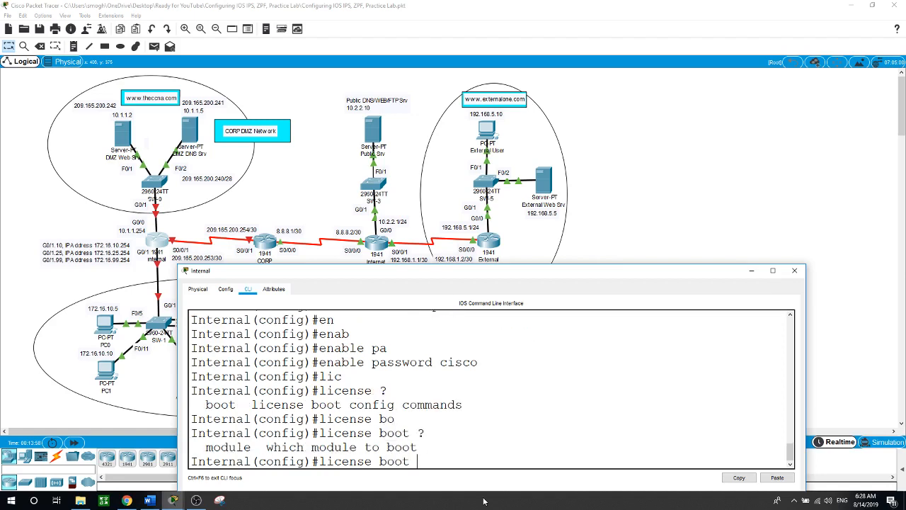
pyautogui.write('m')
pyautogui.press('Tab')
pyautogui.write('?c')
pyautogui.press('Tab')
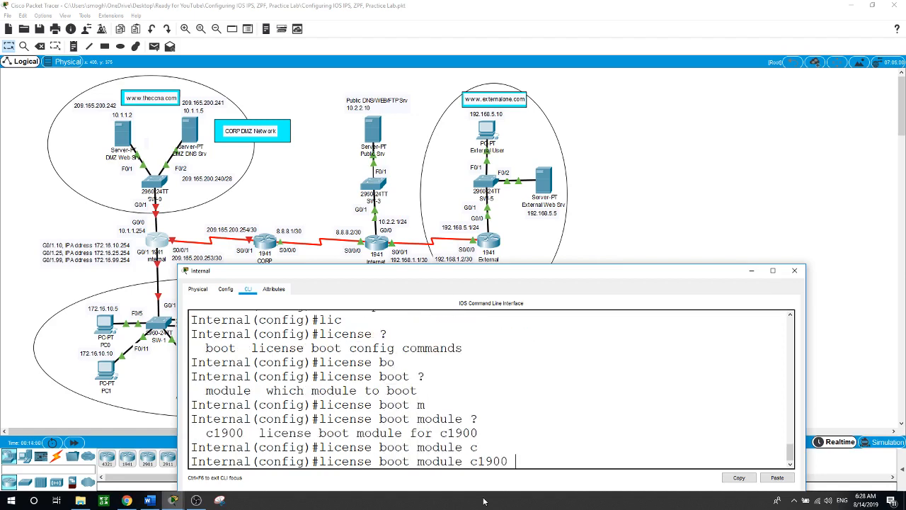
pyautogui.write('?t')
pyautogui.press('Tab')
pyautogui.write('? [ye')
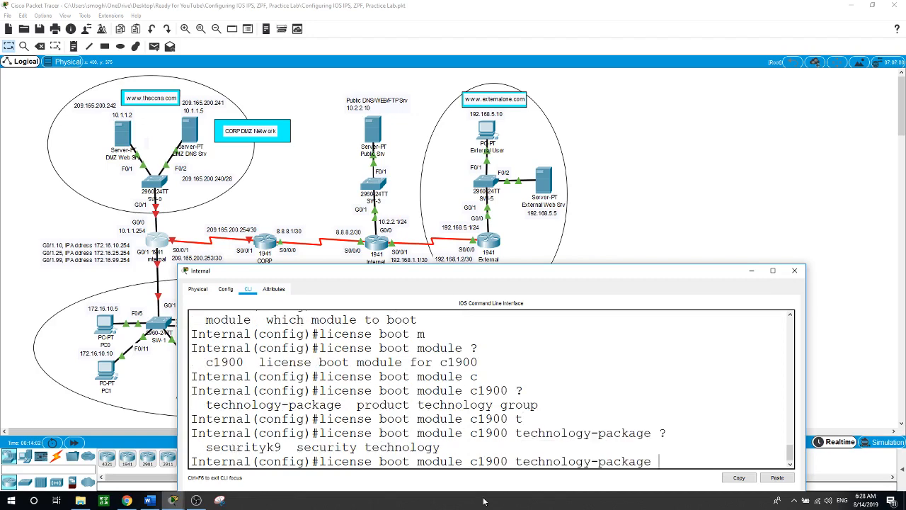
pyautogui.write('s')
pyautogui.press('Tab')
pyautogui.press('Return')
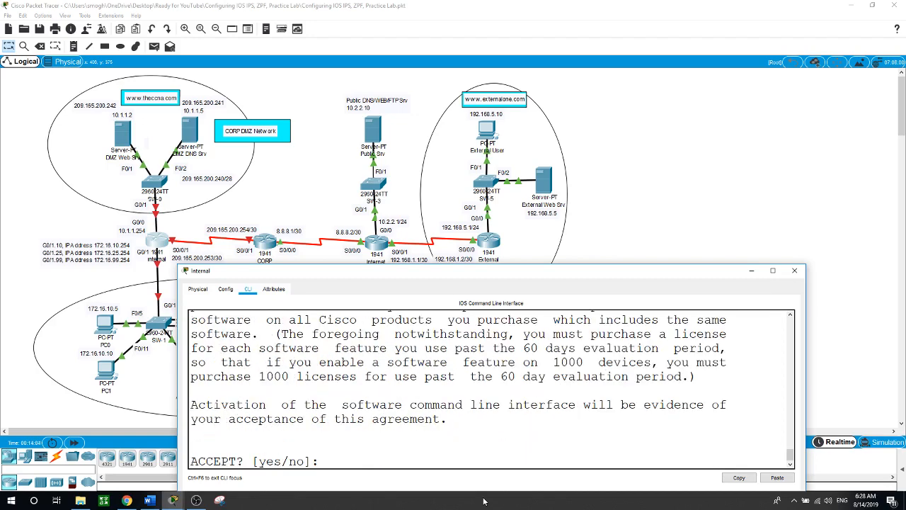
pyautogui.write('yes')
pyautogui.press('Return')
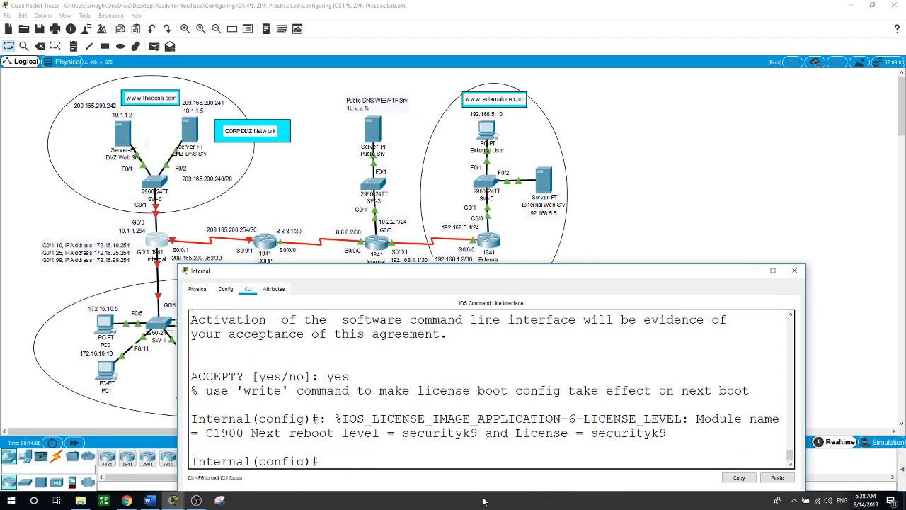
# Exit configuration mode, save with 'wr', and reload the Internal router
pyautogui.write('exit')
pyautogui.press('Return')
pyautogui.press('Return')
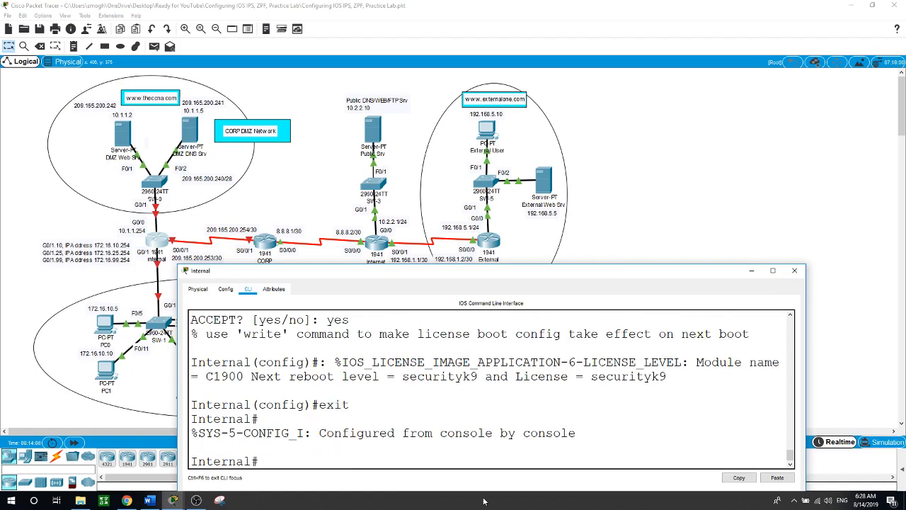
pyautogui.write('wr')
pyautogui.press('Return')
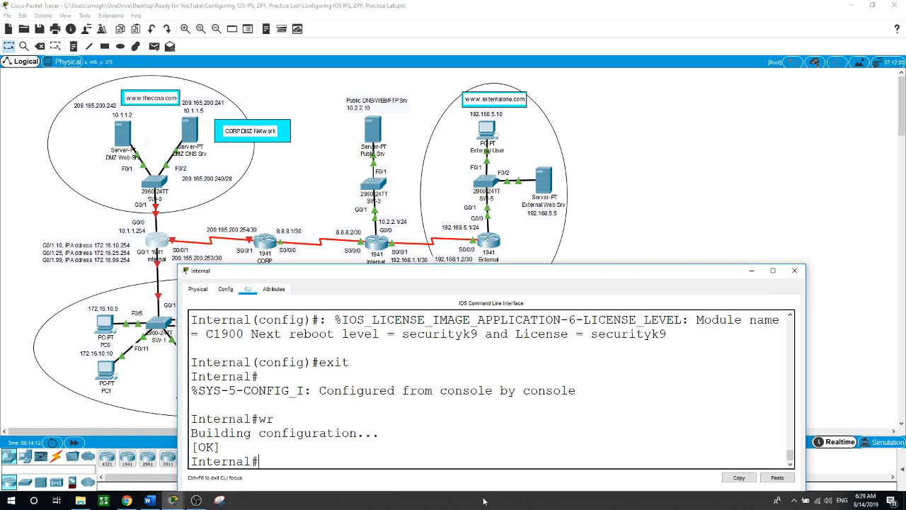
pyautogui.write('reload')
pyautogui.press('Return')
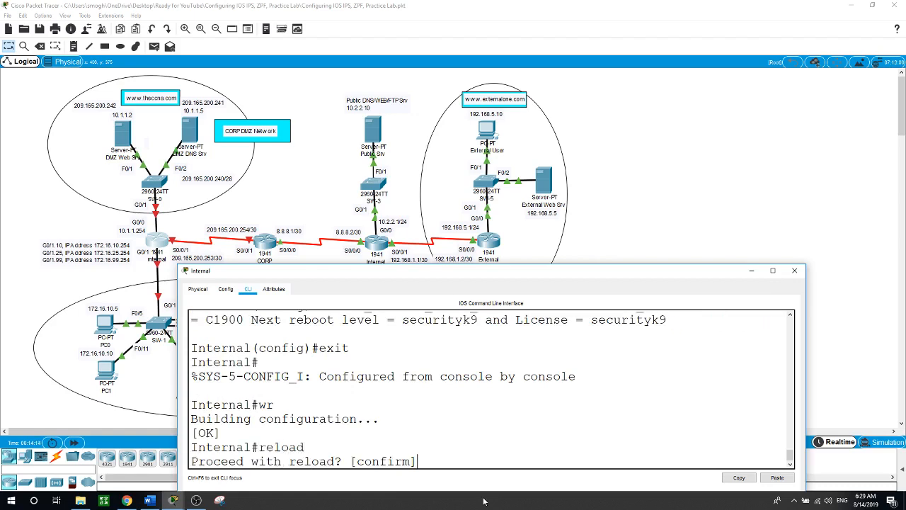
pyautogui.press('Return')
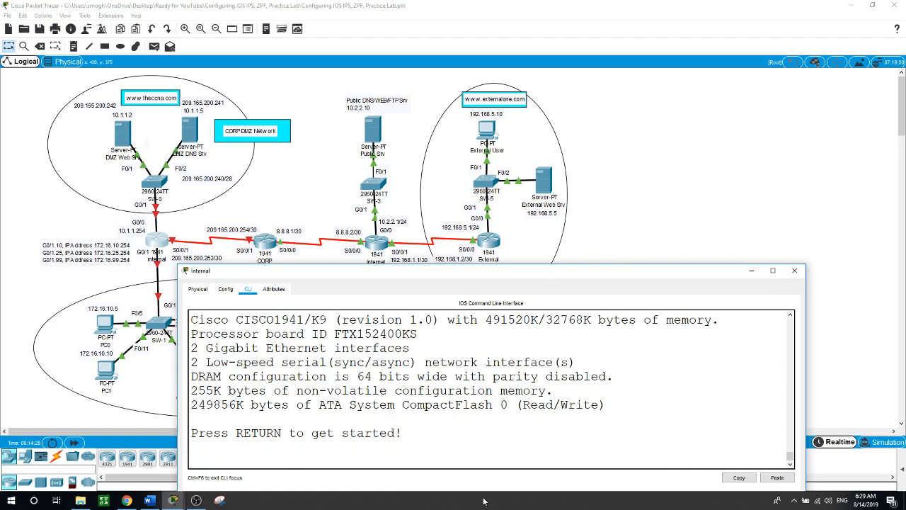
pyautogui.press('Return')
# Enter privileged mode with the enable password and check the securityk9 licence row in 'show version'
pyautogui.write('en')
pyautogui.press('Return')
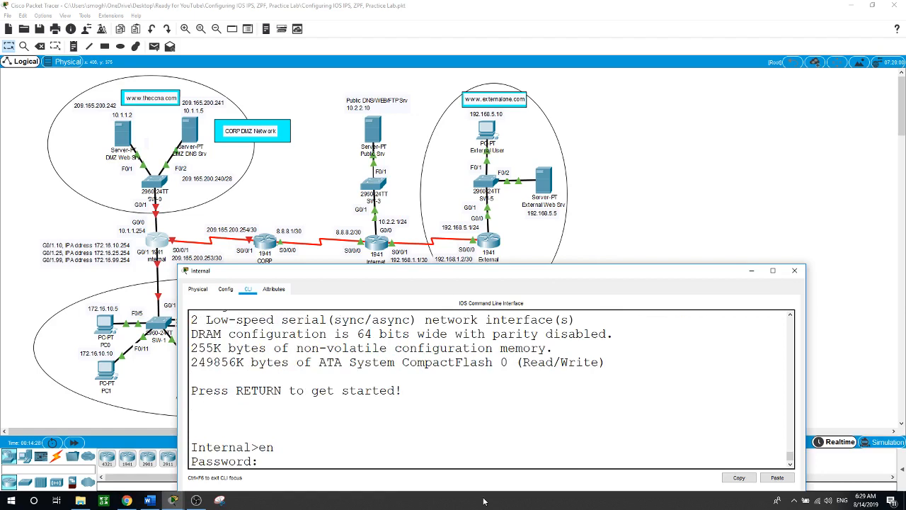
pyautogui.press('Return')
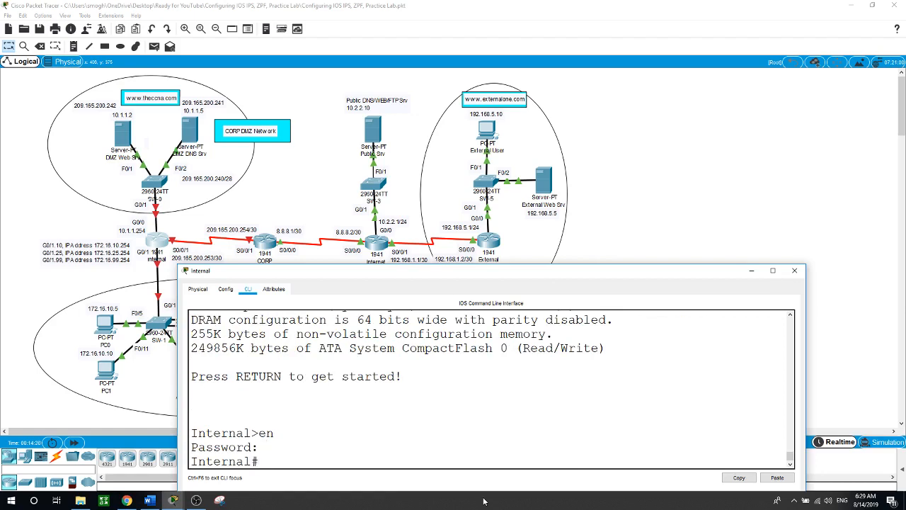
pyautogui.write('show versio')
pyautogui.write('n')
pyautogui.press('Return')
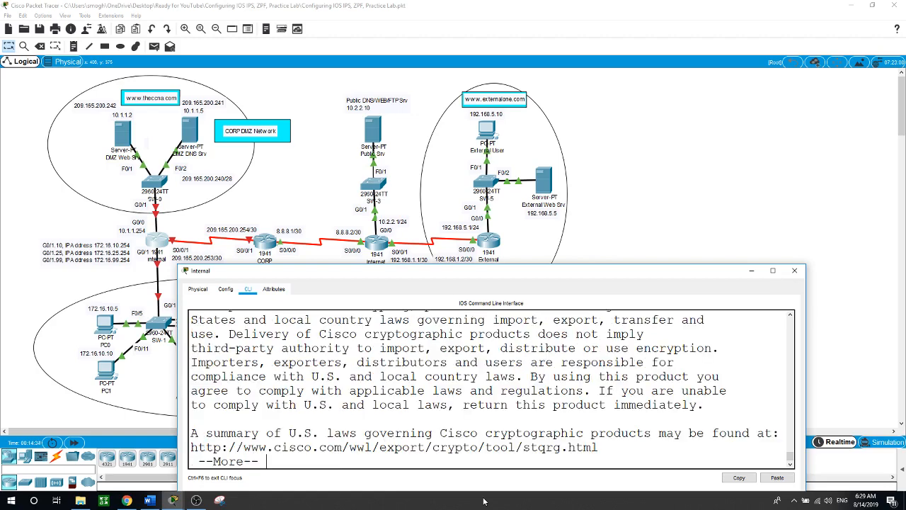
pyautogui.press('Return')
pyautogui.press('space')
pyautogui.press('space')
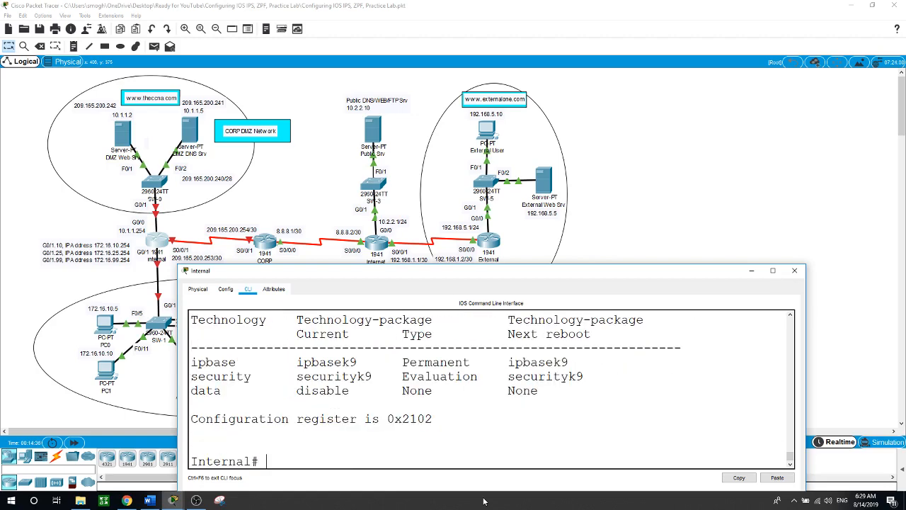
pyautogui.moveTo(292, 379); pyautogui.dragTo(586, 379)
pyautogui.click(364, 452)
# Assign Serial0/0/1 the address 209.165.200.253 255.255.255.252
pyautogui.write('conf t')
pyautogui.press('Return')
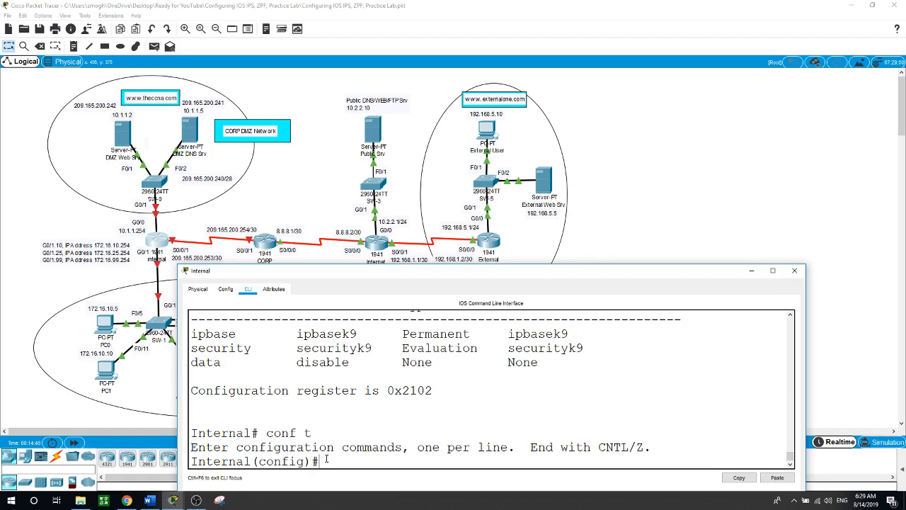
pyautogui.write('int s0/0/1')
pyautogui.press('Return')
pyautogui.write('ip a')
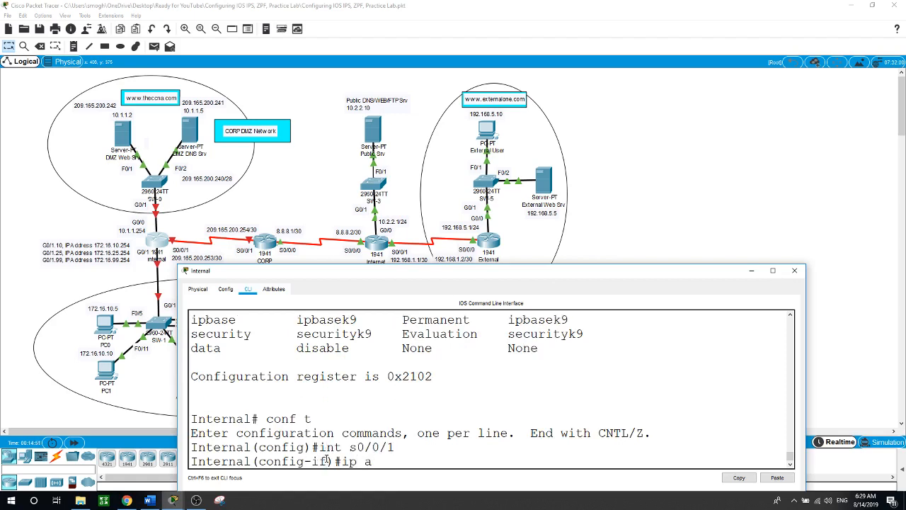
pyautogui.write('dd')
pyautogui.press('Tab')
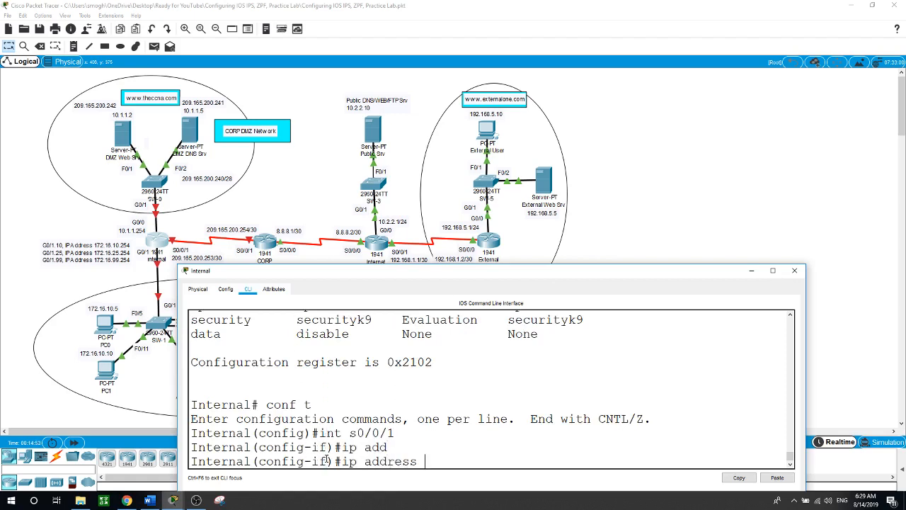
pyautogui.write('209.165.200.253')
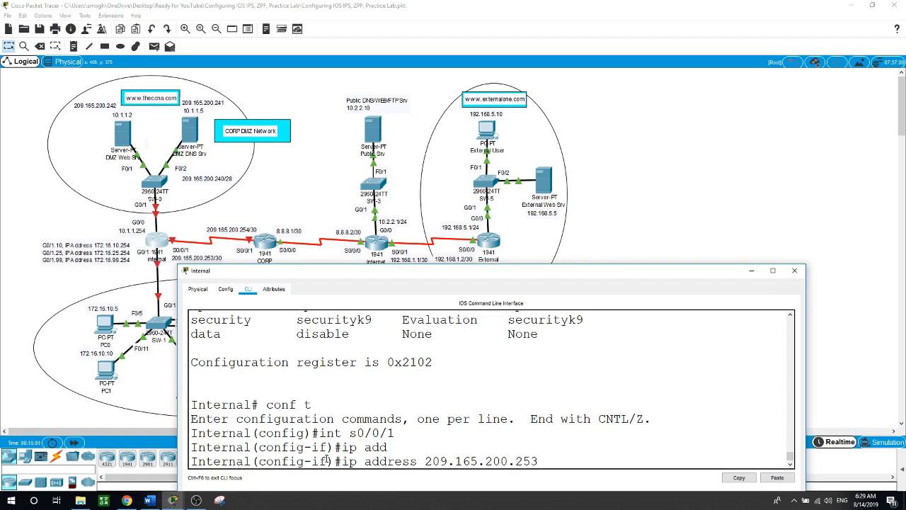
pyautogui.write(' 255.255.255.252')
pyautogui.press('Return')
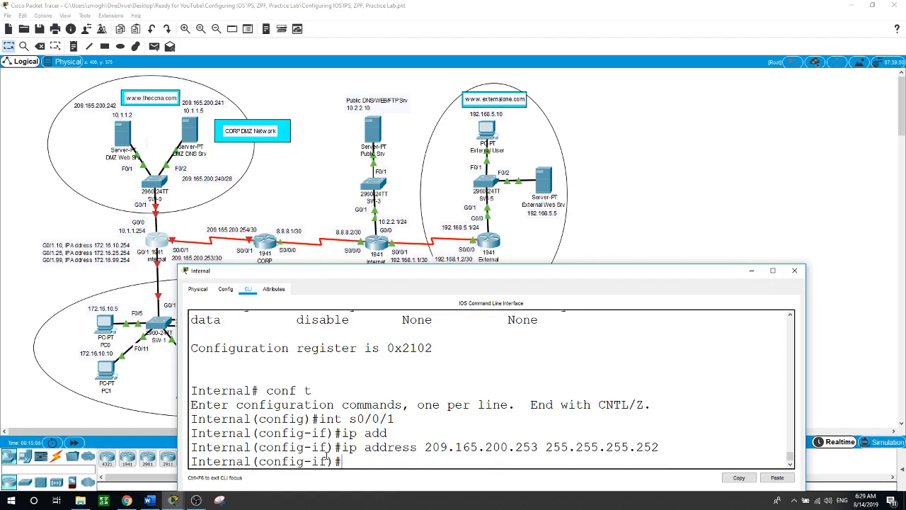
# Bring Serial0/0/1 up with no shutdown
pyautogui.write('no shut')
pyautogui.press('Return')
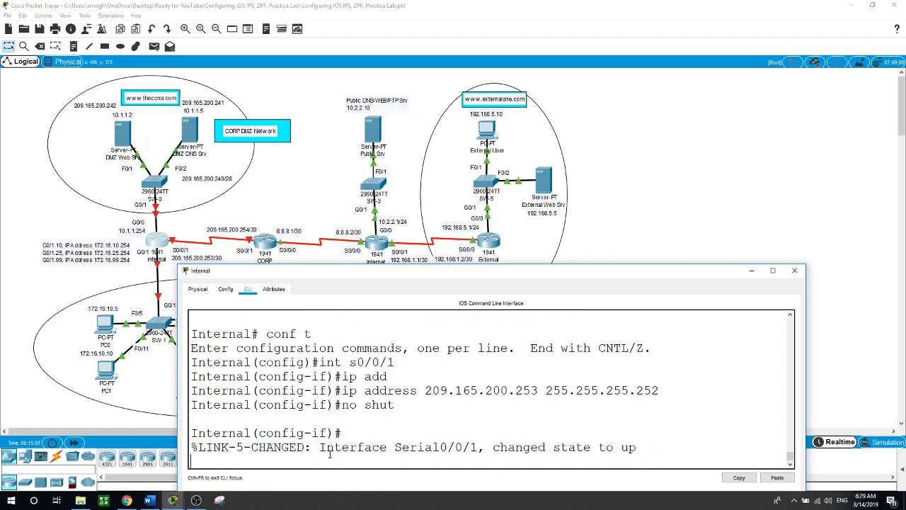
pyautogui.press('Return')
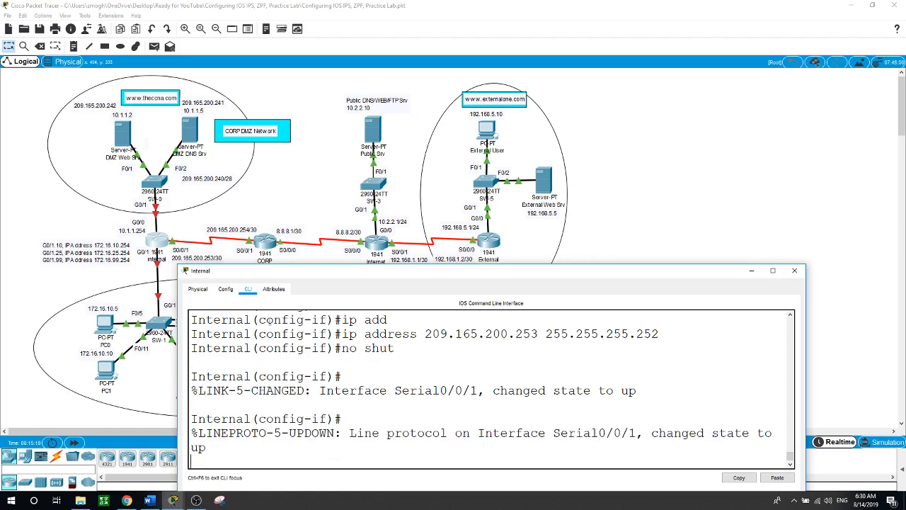
pyautogui.press('Return')
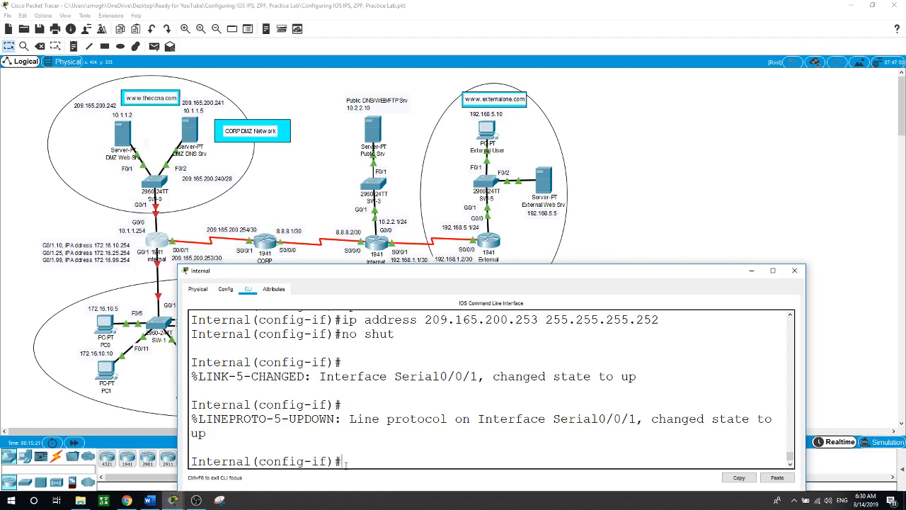
pyautogui.write('int g0/0')
# Give GigabitEthernet0/0 the address 10.1.1.254 255.255.255.0 and enable it with no shutdown
pyautogui.press('Return')
pyautogui.write('ip ad')
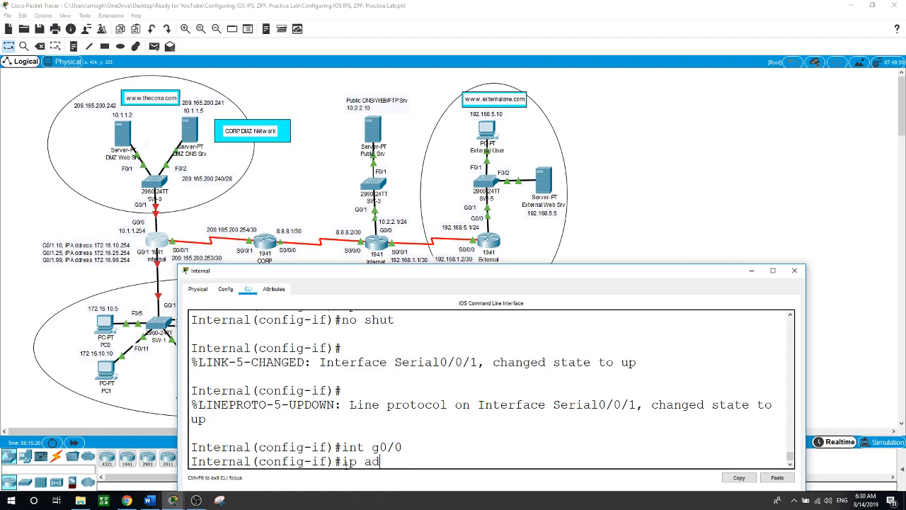
pyautogui.press('Tab')
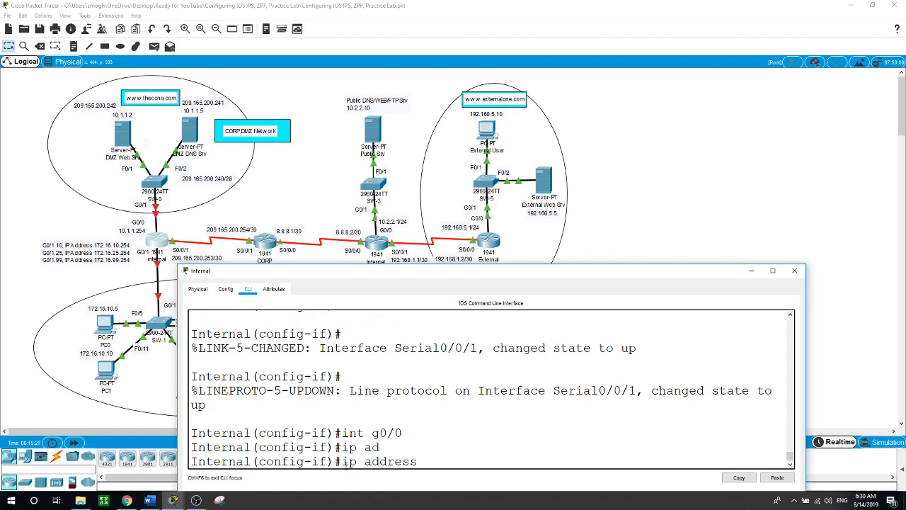
pyautogui.write('10.1.1.254 255.255.255.0')
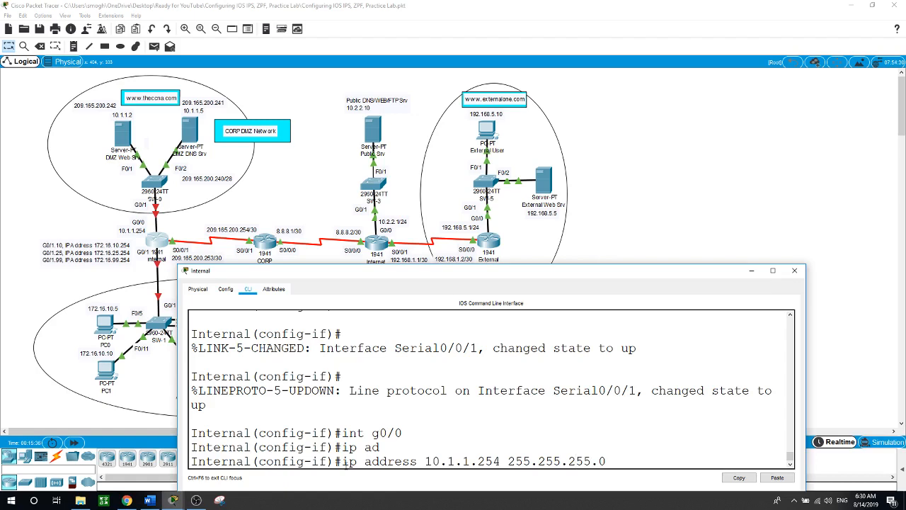
pyautogui.press('Return')
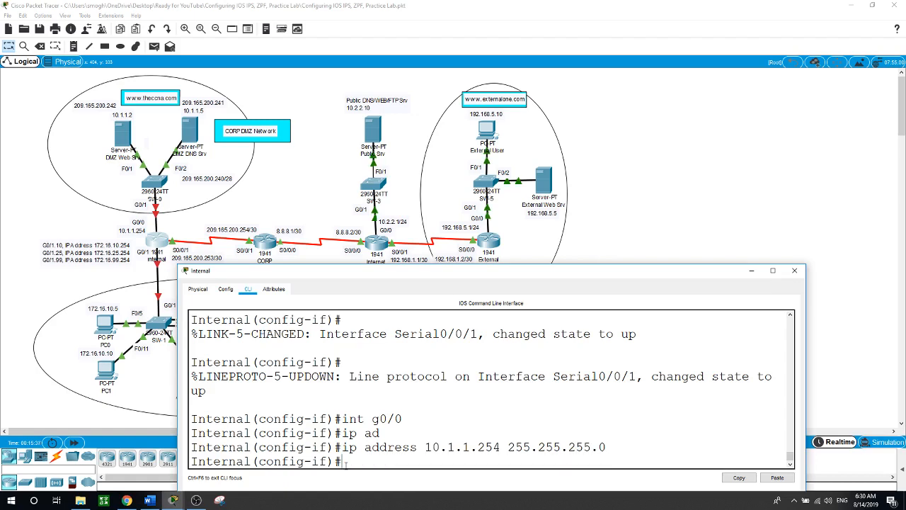
pyautogui.write('no shut')
pyautogui.press('Return')
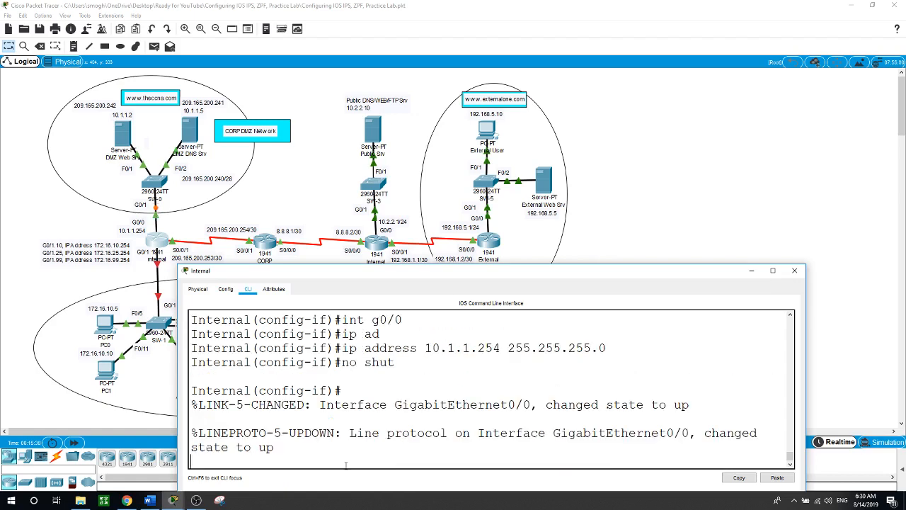
pyautogui.press('Return')
pyautogui.press('Return')
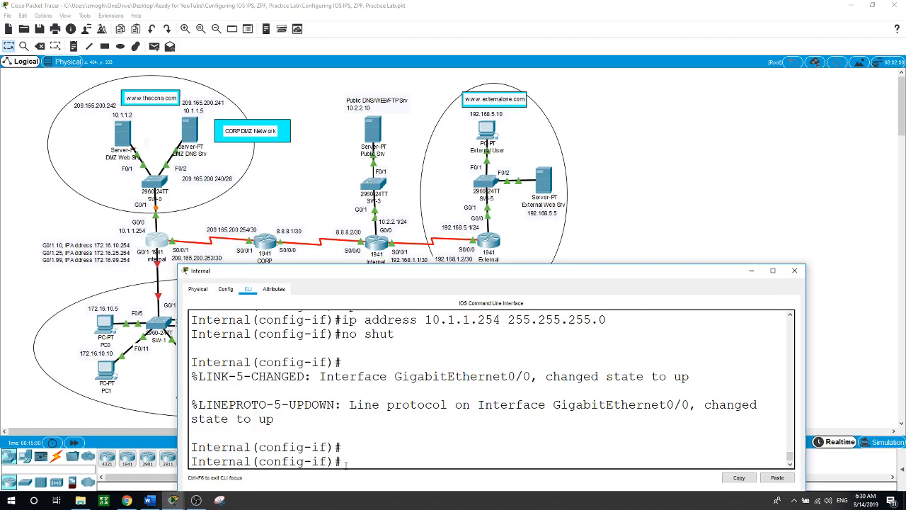
pyautogui.write('int g0/')
# Create subinterface G0/1.10 with dot1Q VLAN 10 and address 172.16.10.254 255.255.255.0
pyautogui.write('1.10')
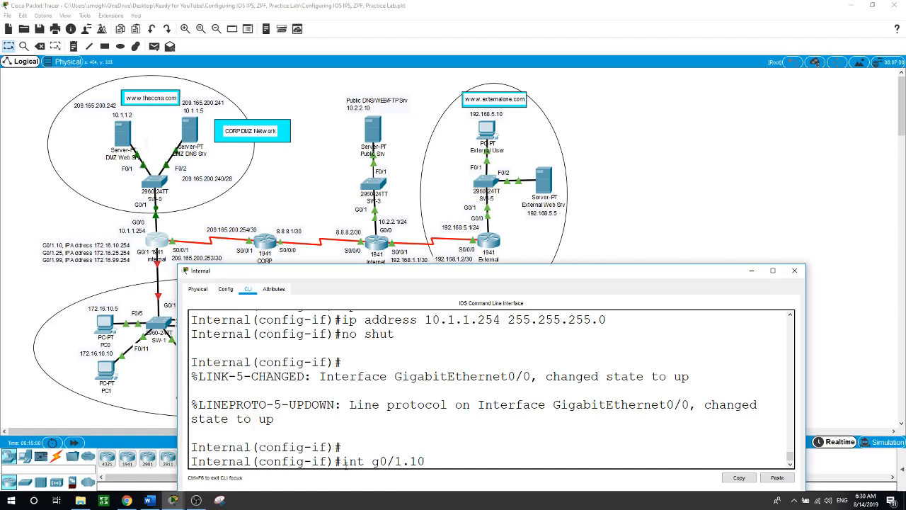
pyautogui.press('Return')
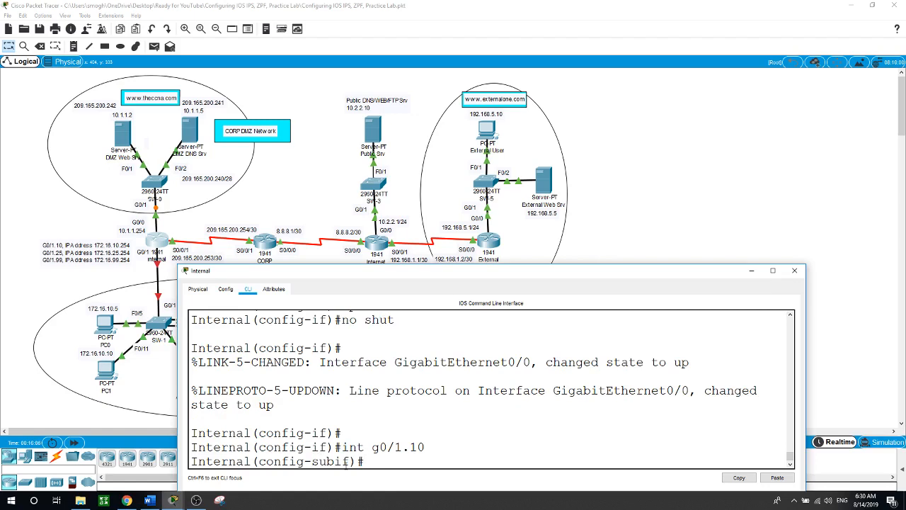
pyautogui.write('en')
pyautogui.press('Tab')
pyautogui.write('do')
pyautogui.press('Tab')
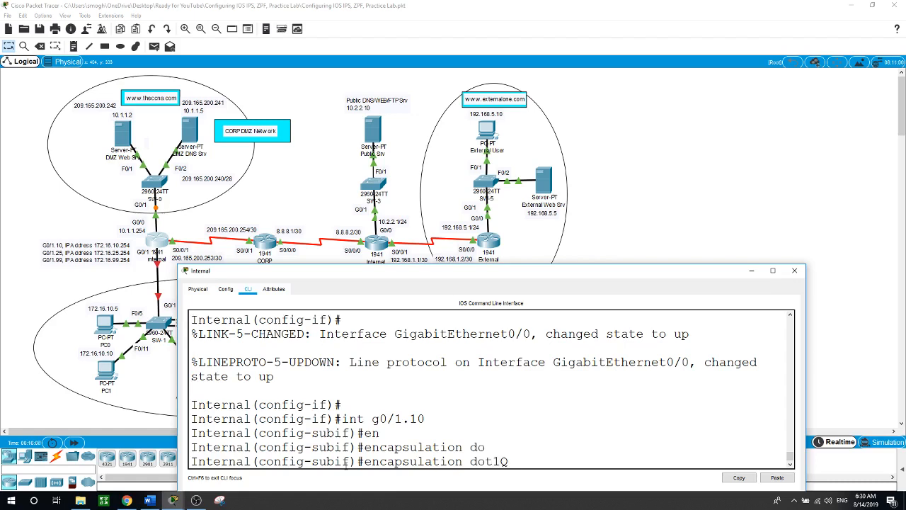
pyautogui.write('10')
pyautogui.press('Return')
pyautogui.write('ip ')
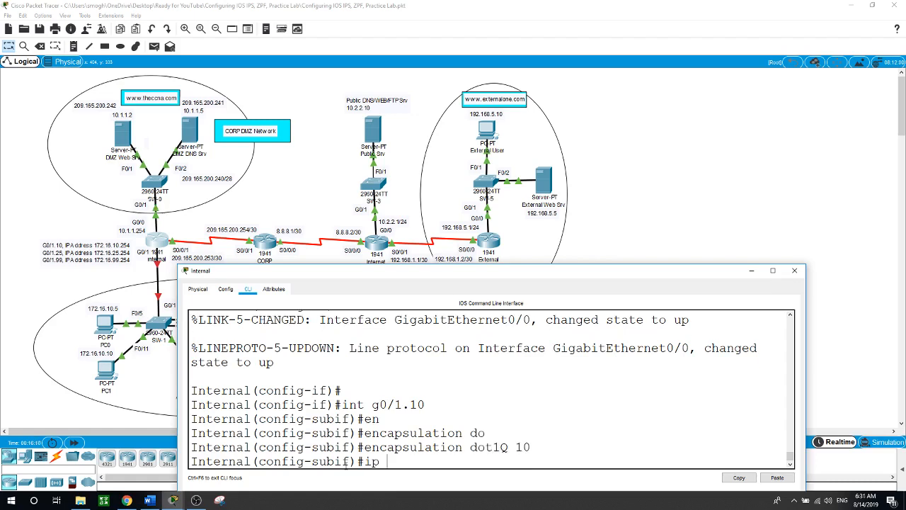
pyautogui.write('ad')
pyautogui.press('Tab')
pyautogui.write('172')
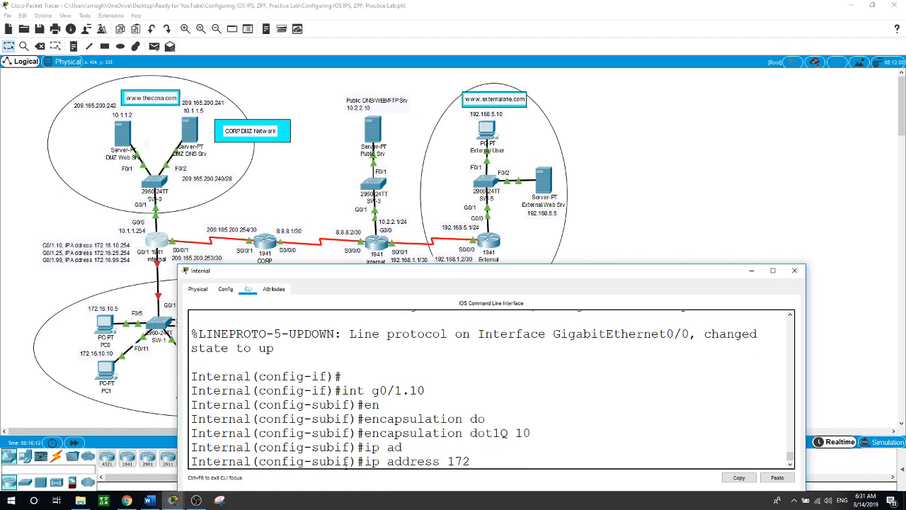
pyautogui.write('.16.')
pyautogui.write('10.254')
pyautogui.write(' 255')
pyautogui.write('55.255.255.0')
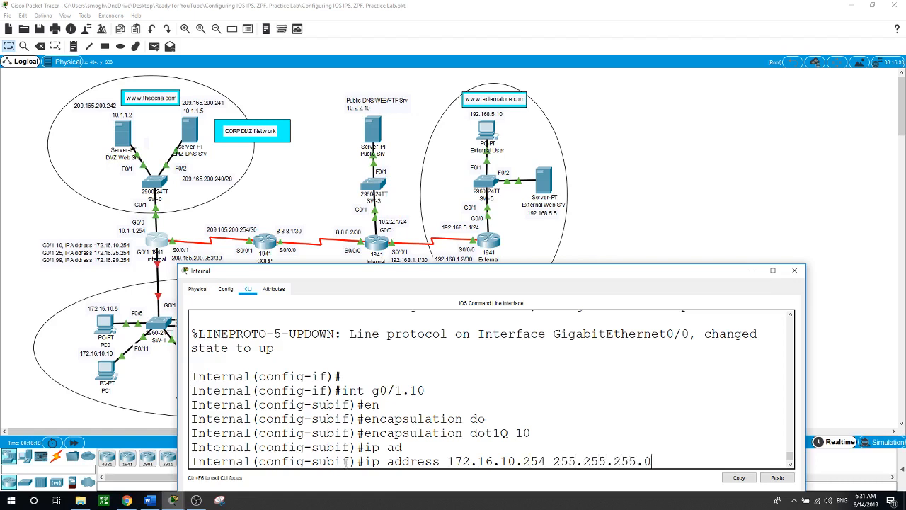
pyautogui.press('Return')
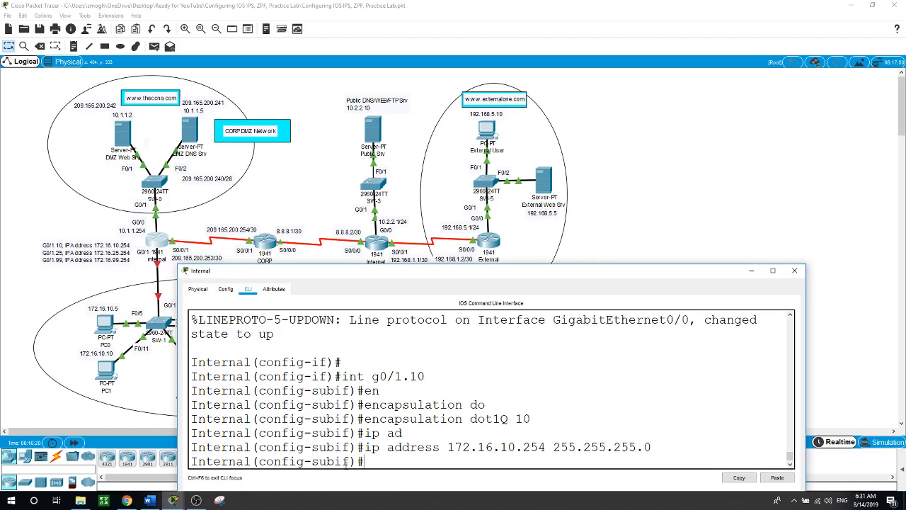
# Create subinterface G0/1.25 with dot1Q VLAN 25 and address 172.16.25.254 255.255.255.0
pyautogui.write('int g0/1.25')
pyautogui.press('Return')
pyautogui.write('en')
pyautogui.press('Return')
pyautogui.write('encapsulation do')
pyautogui.press('Tab')
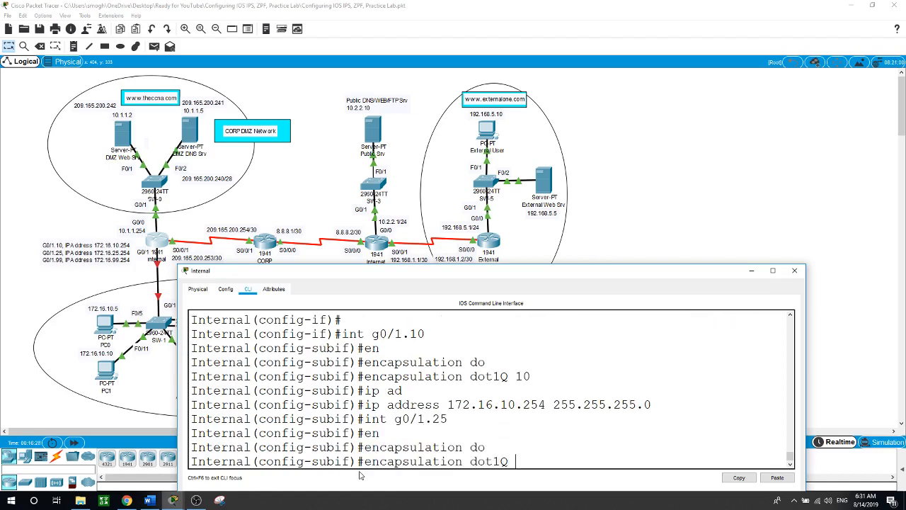
pyautogui.write('25')
pyautogui.press('Return')
pyautogui.write('ip ')
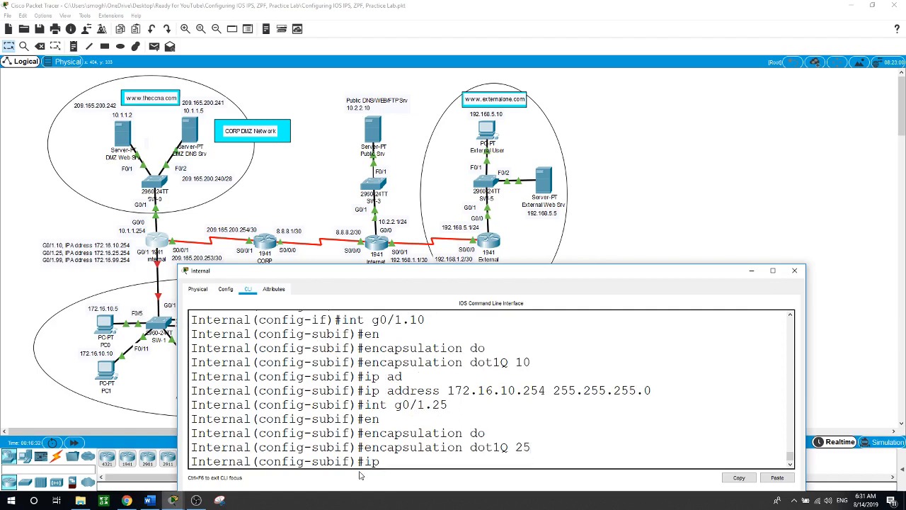
pyautogui.write('ad')
pyautogui.press('Tab')
pyautogui.write('17')
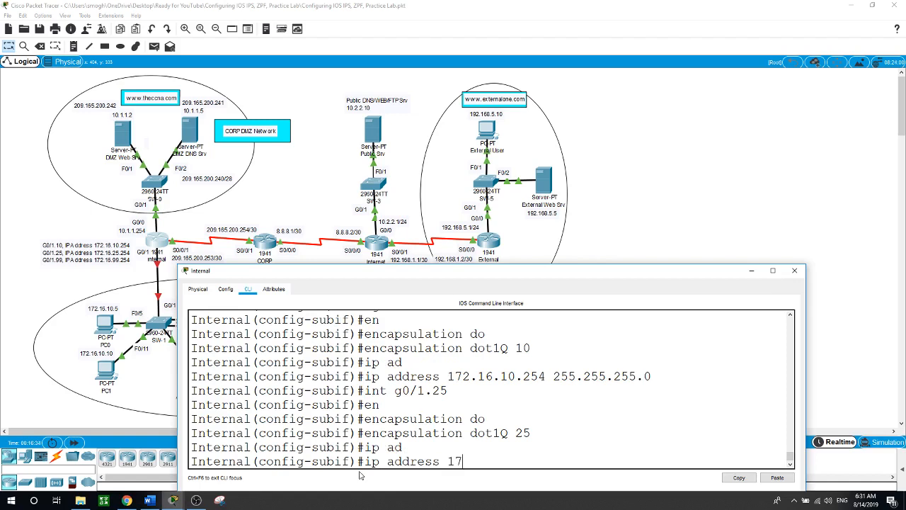
pyautogui.write('2.16.25.254 255')
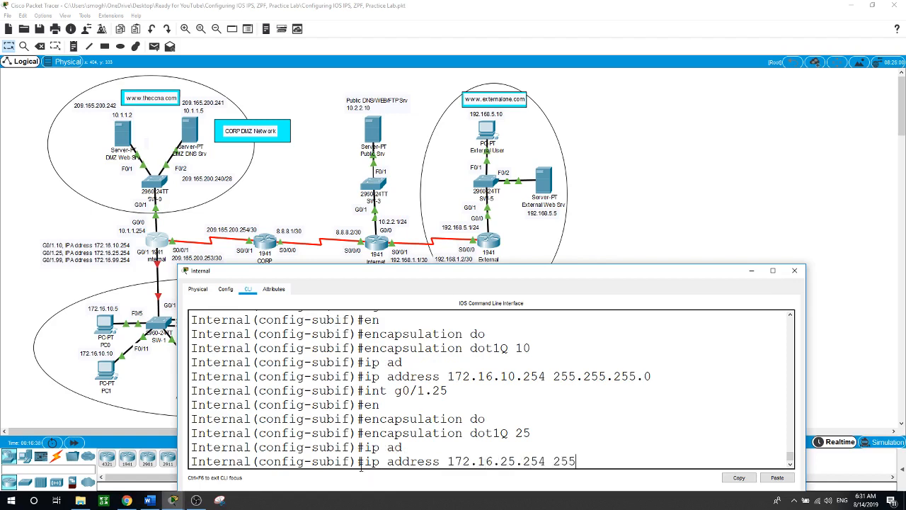
pyautogui.write('.255.255.255.0')
pyautogui.press('Return')
pyautogui.write('int')
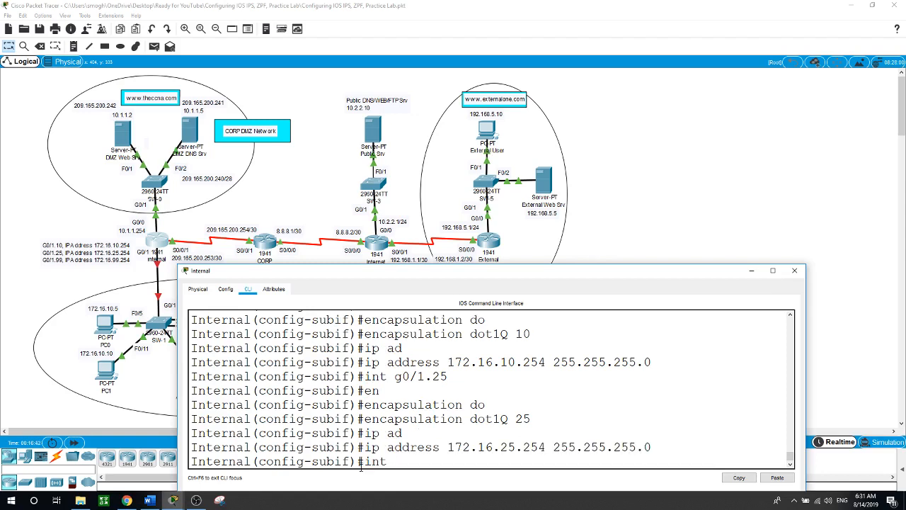
pyautogui.write(' g0/1.99')
# Enter subinterface G0/1.99 and set its encapsulation to dot1Q VLAN 99
pyautogui.press('Return')
pyautogui.write('en')
pyautogui.press('Return')
pyautogui.write('encapsulation do')
pyautogui.press('Tab')
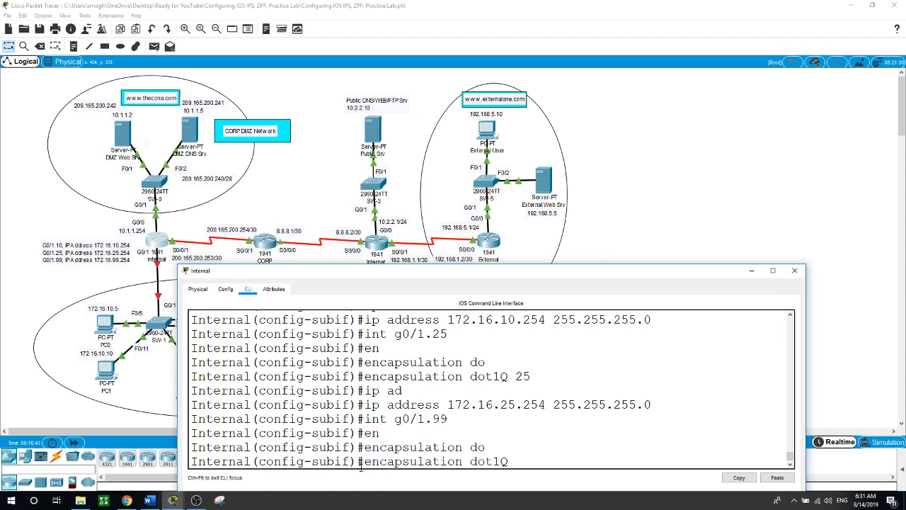
pyautogui.write('v')
pyautogui.press('Tab')
pyautogui.press('BackSpace')
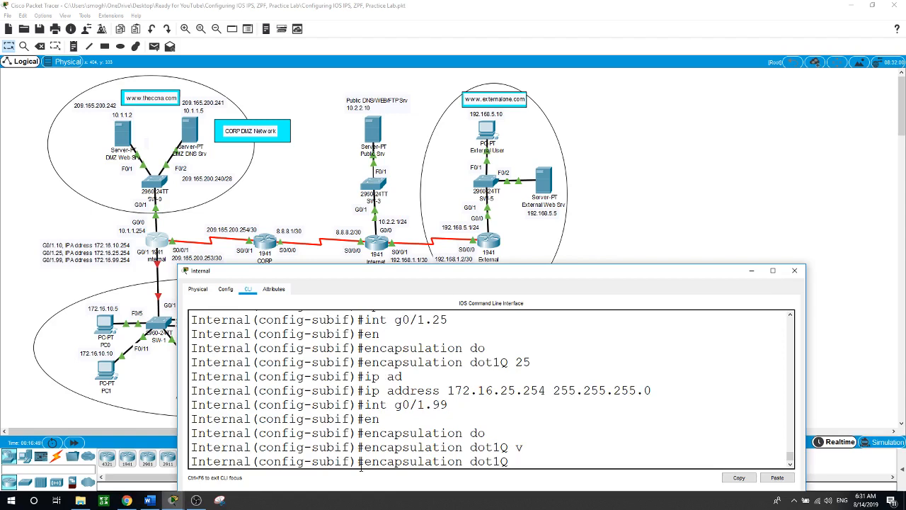
pyautogui.write('99')
pyautogui.press('Return')
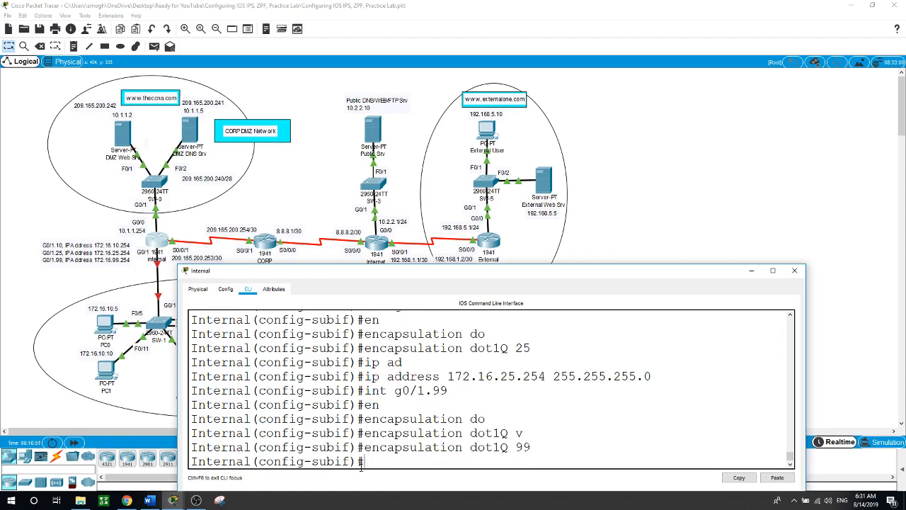
# Assign G0/1.99 the address 172.16.99.1 255.255.255.0
pyautogui.write('ip ad')
pyautogui.press('Tab')
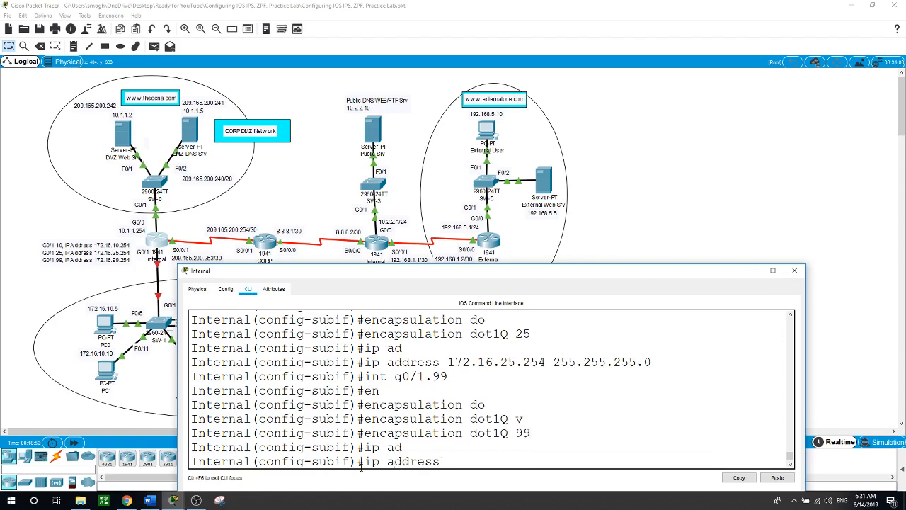
pyautogui.write('172.16.99')
pyautogui.press('Return')
pyautogui.write('2')
pyautogui.press('BackSpace')
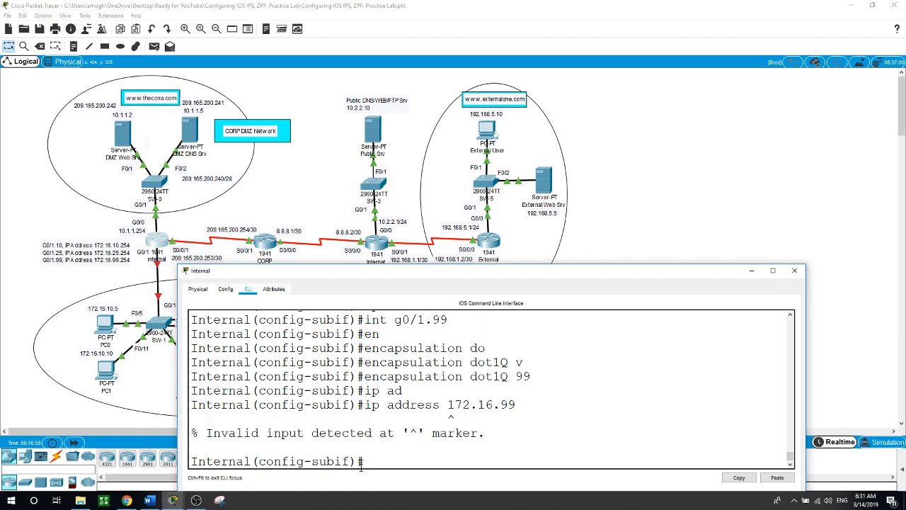
pyautogui.press('Up')
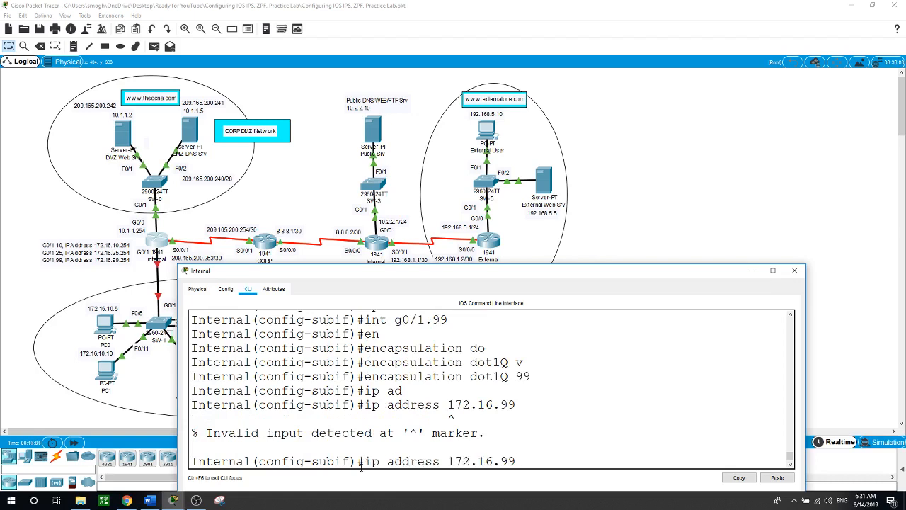
pyautogui.write('.1 255.255.255.0')
pyautogui.press('Return')
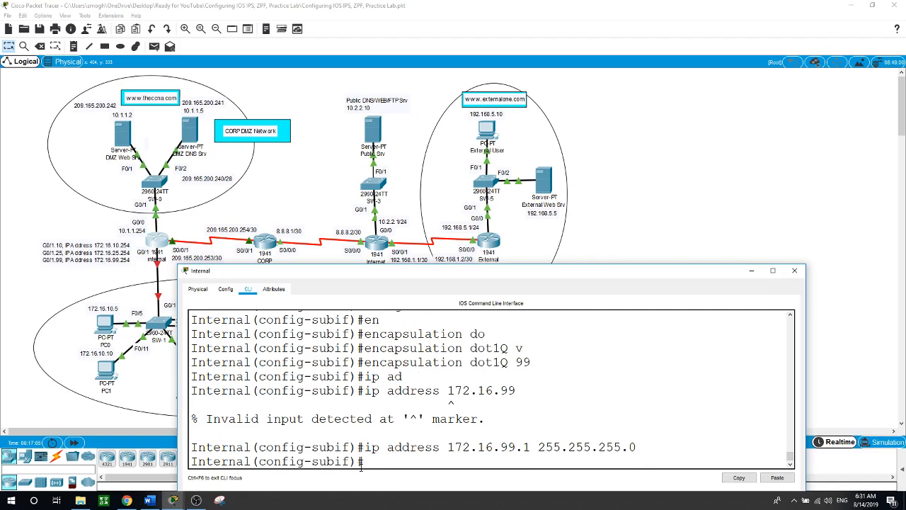
# Enable GigabitEthernet0/1 with no shutdown so subinterfaces G0/1.25 and G0/1.99 come up
pyautogui.write('int g0/1')
pyautogui.press('Return')
pyautogui.write('no shu')
pyautogui.press('Return')
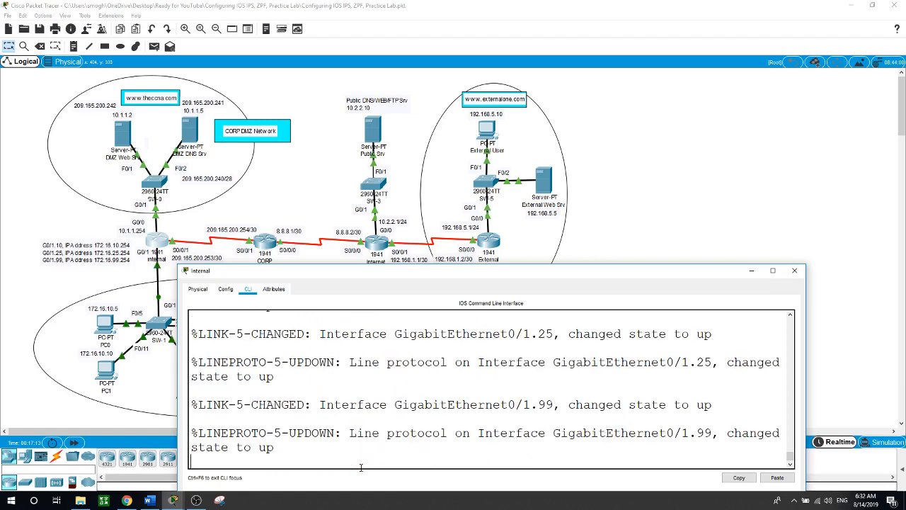
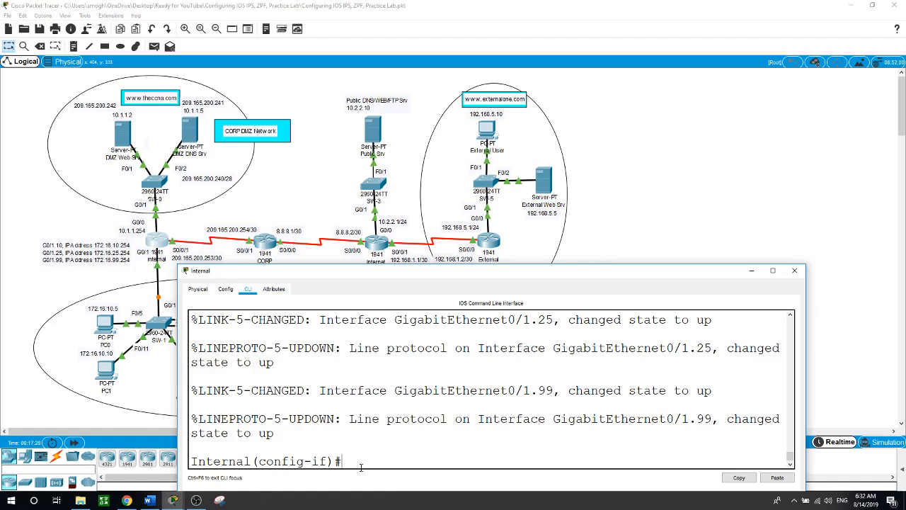
# Exit interface configuration to the Internal(config)# prompt and begin an ip nat command
pyautogui.write('exit')
pyautogui.press('Return')
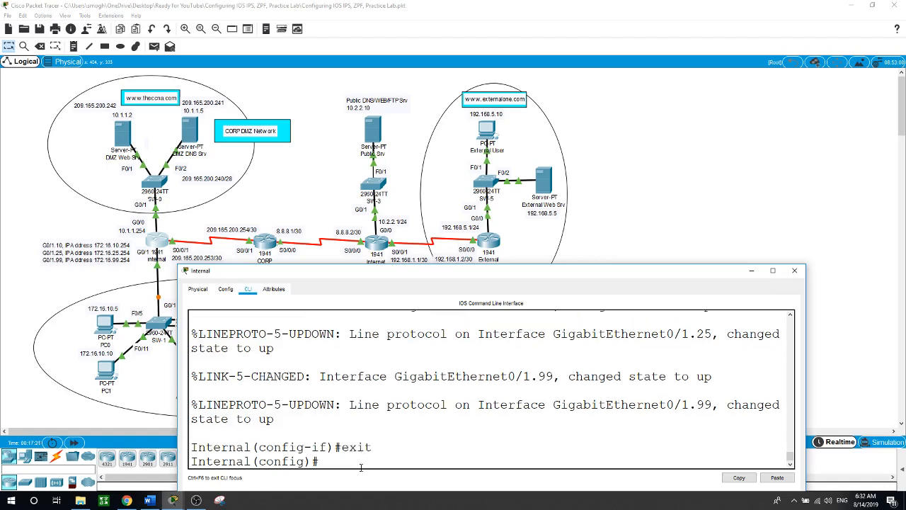
pyautogui.write('ip nat')
pyautogui.press('Tab')
# Statically map inside source 10.1.1.5 to public address 209.165.200.241
pyautogui.write('insi')
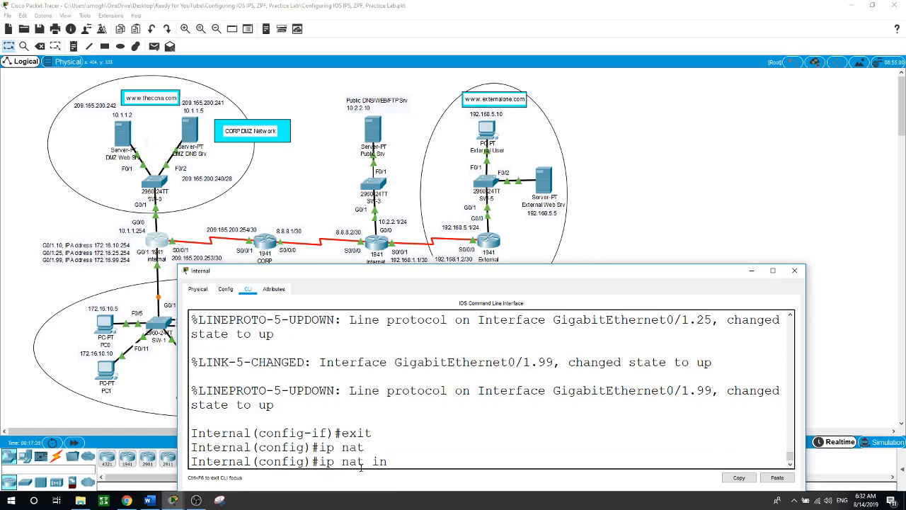
pyautogui.press('Tab')
pyautogui.write('so')
pyautogui.press('Tab')
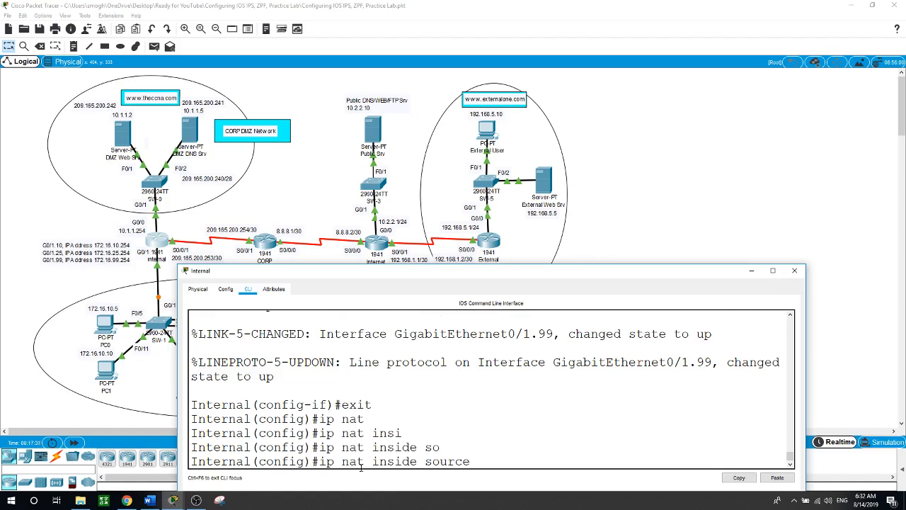
pyautogui.write('st')
pyautogui.press('Tab')
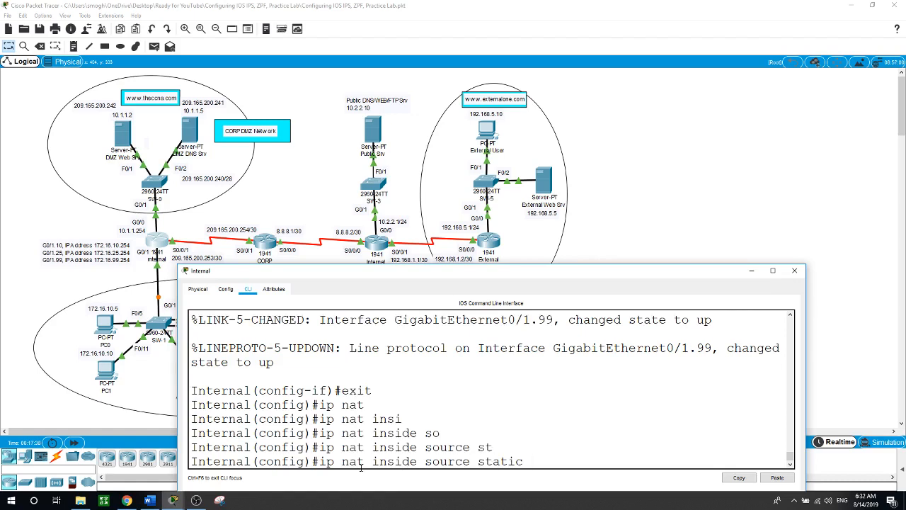
pyautogui.write('10.1.1.5 ?')
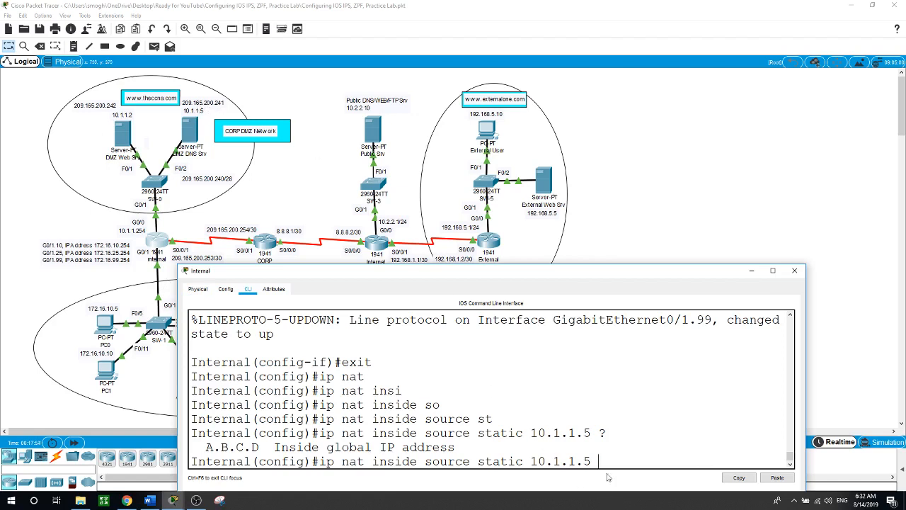
pyautogui.write('209.165.200.241')
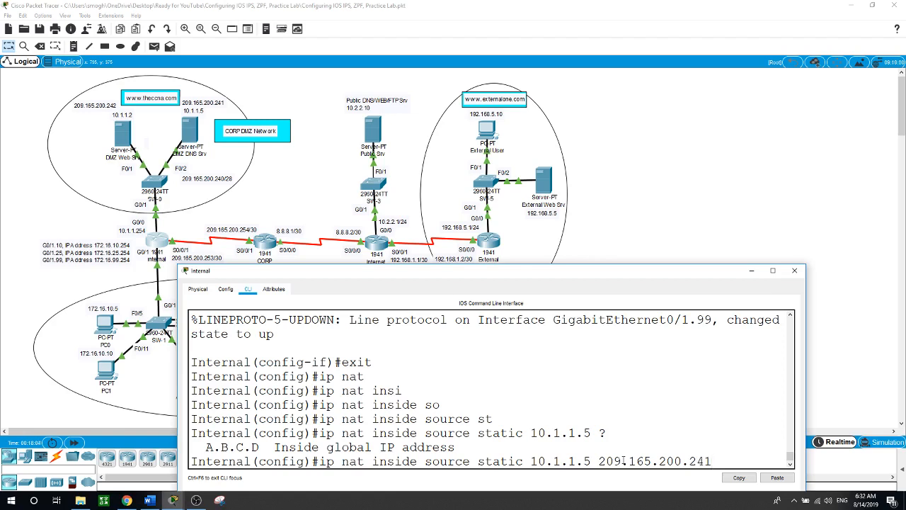
pyautogui.press('Return')
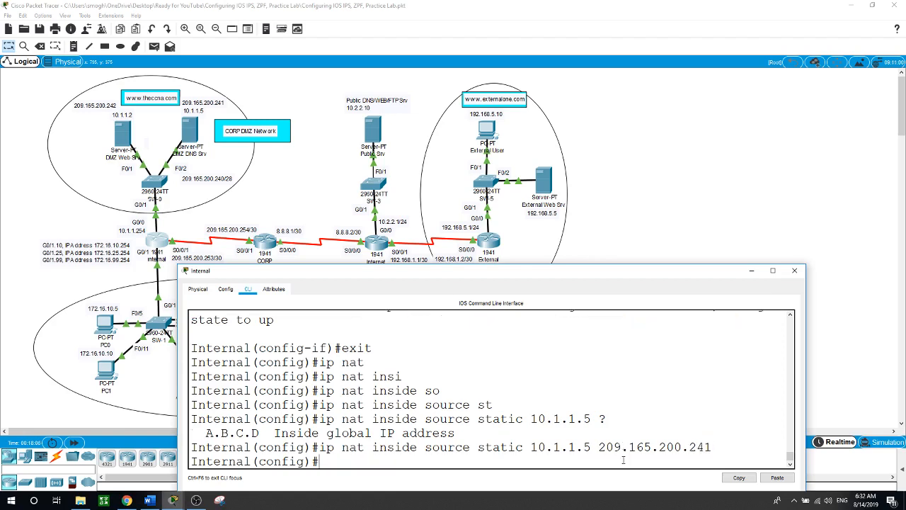
# Edit the recalled command to also map 10.1.1.2 to 209.165.200.242
pyautogui.press('Up')
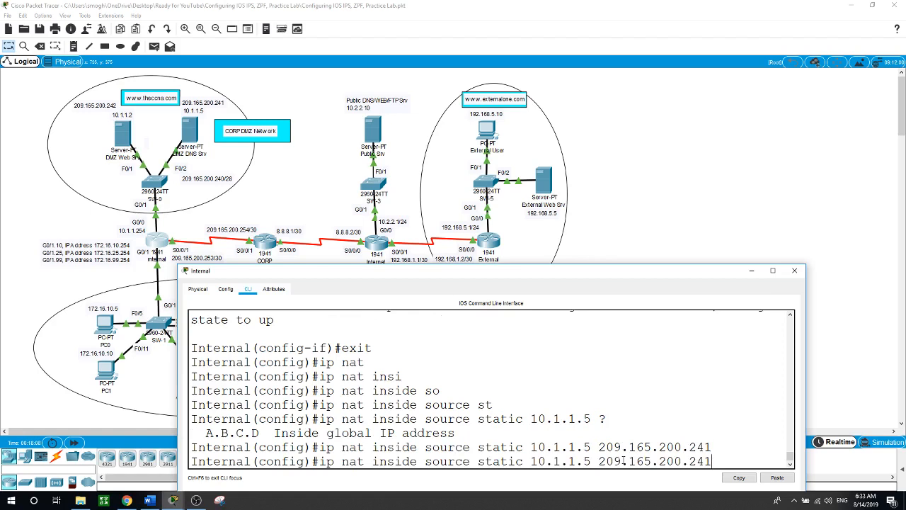
pyautogui.press('Left')
pyautogui.press('Left')
pyautogui.press('Left')
pyautogui.press('Left')
pyautogui.press('Left')
pyautogui.press('Left')
pyautogui.press('Left')
pyautogui.press('Left')
pyautogui.press('Left')
pyautogui.press('Left')
pyautogui.press('Left')
pyautogui.press('Left')
pyautogui.press('Left')
pyautogui.press('Left')
pyautogui.press('Right')
pyautogui.press('BackSpace')
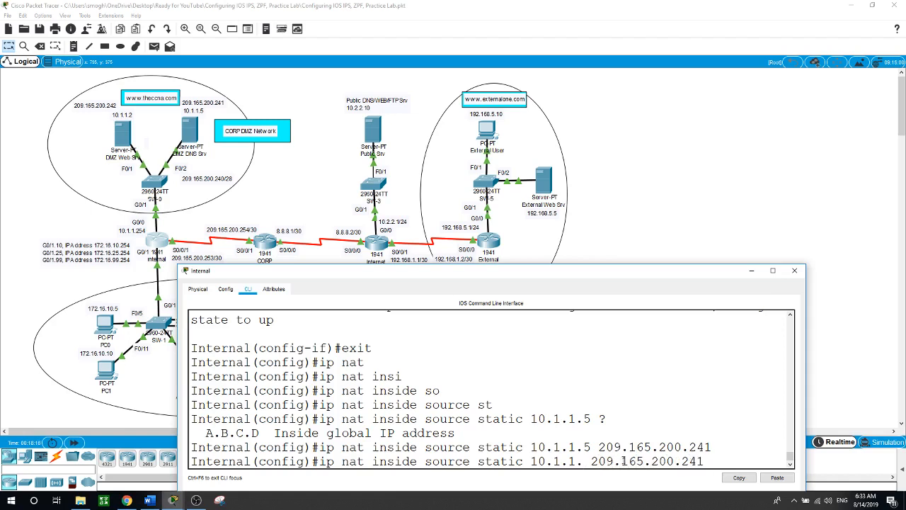
pyautogui.write('2')
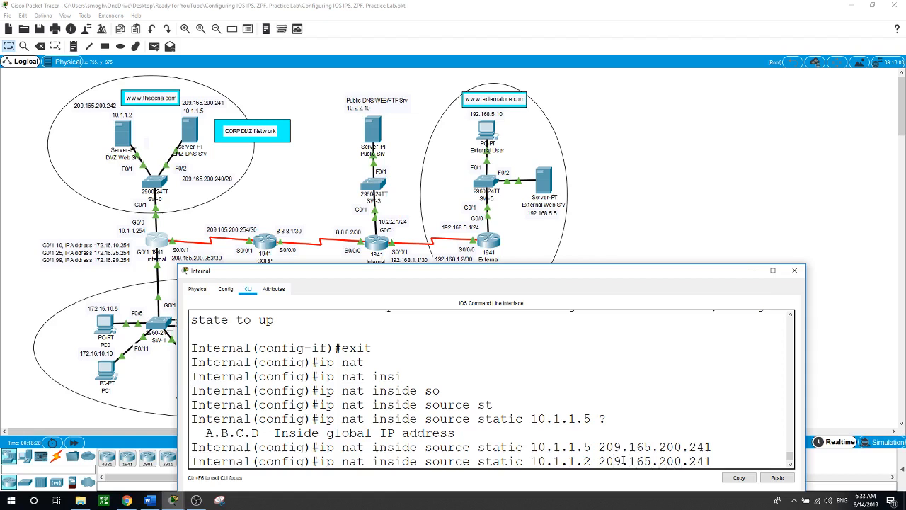
pyautogui.press('BackSpace')
pyautogui.write('2')
pyautogui.press('Return')
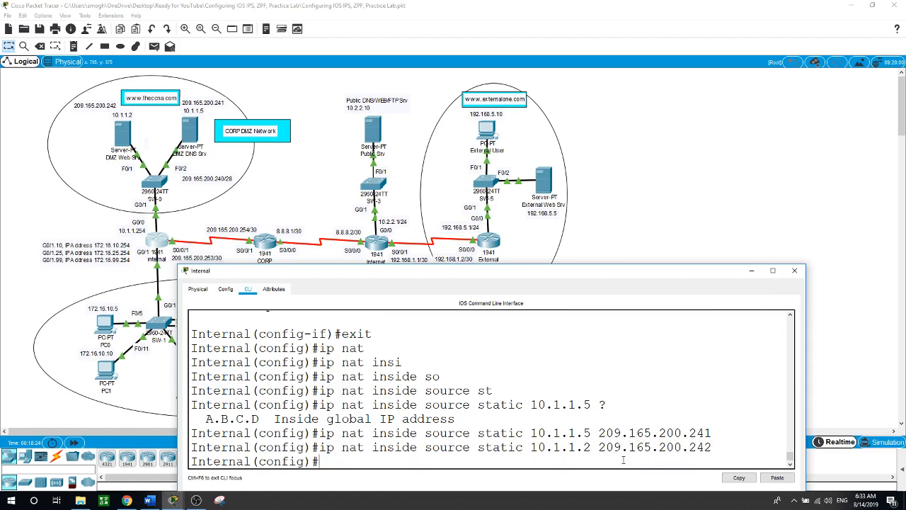
pyautogui.write('int g0/0')
# Mark interface G0/0 as the NAT inside interface
pyautogui.press('Return')
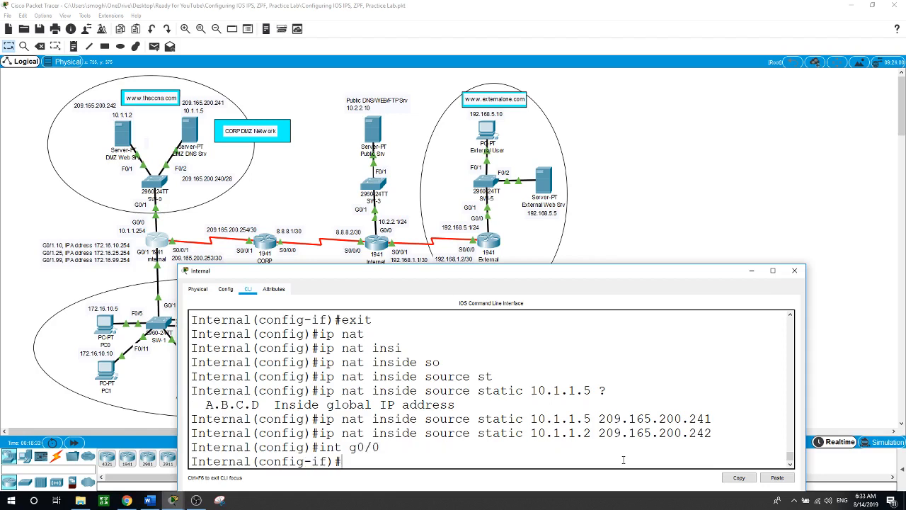
pyautogui.write('ip nat inside')
pyautogui.press('Return')
# Mark interface S0/0/1 as the NAT outside interface
pyautogui.write('int')
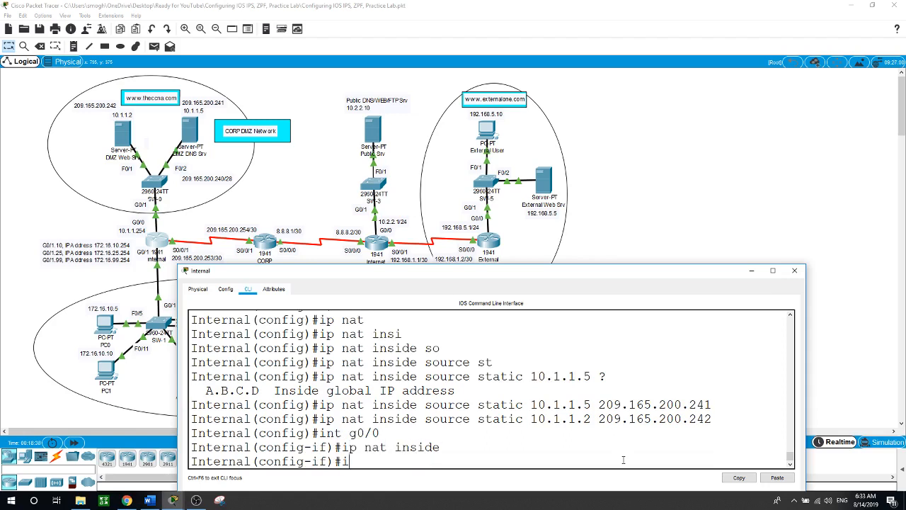
pyautogui.write(' s0/0/1')
pyautogui.press('Return')
pyautogui.write('ig-if)#i')
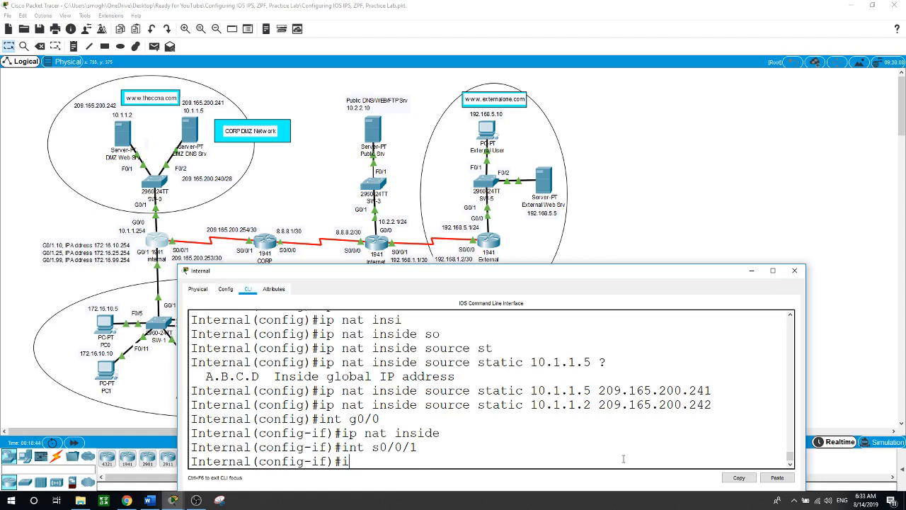
pyautogui.write('p na')
pyautogui.press('Tab')
pyautogui.write('outside')
pyautogui.press('Return')
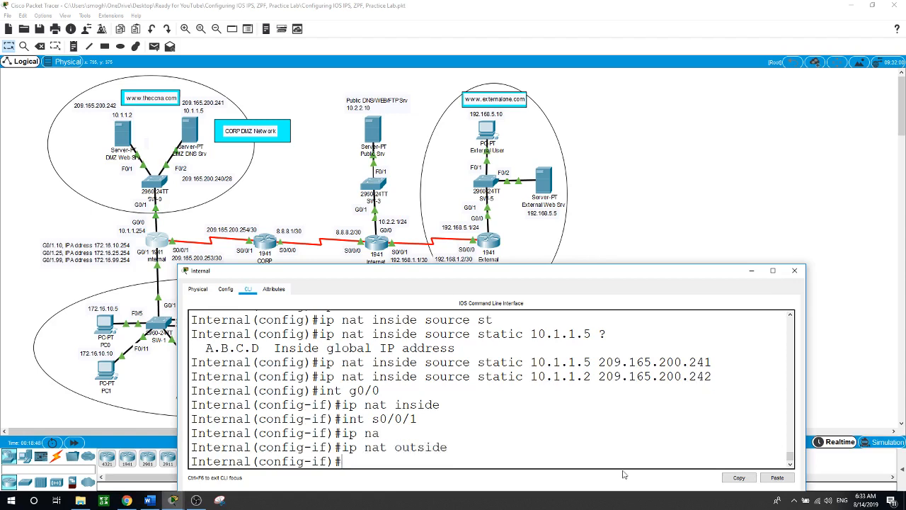
pyautogui.click(673, 233)
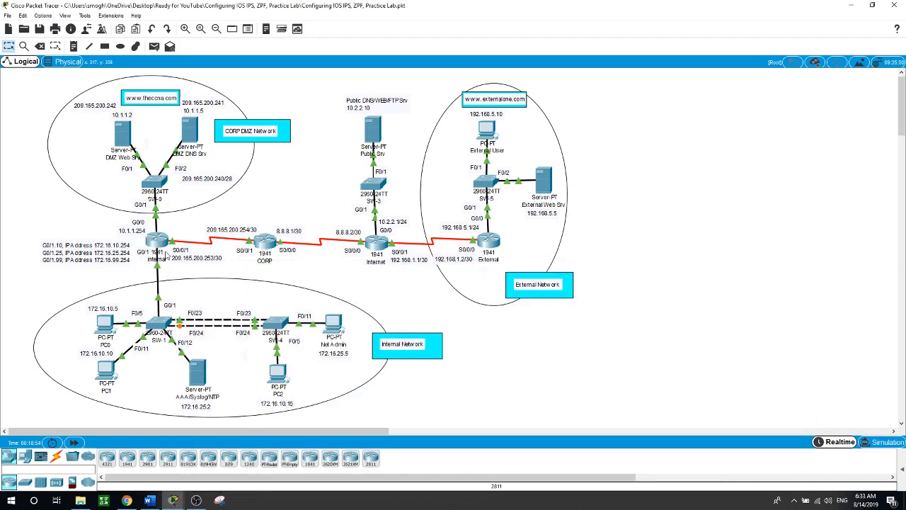
# Open the CLI of switch SW-1 from the topology
pyautogui.moveTo(164, 256)
pyautogui.moveTo(151, 239)
pyautogui.click(157, 326)
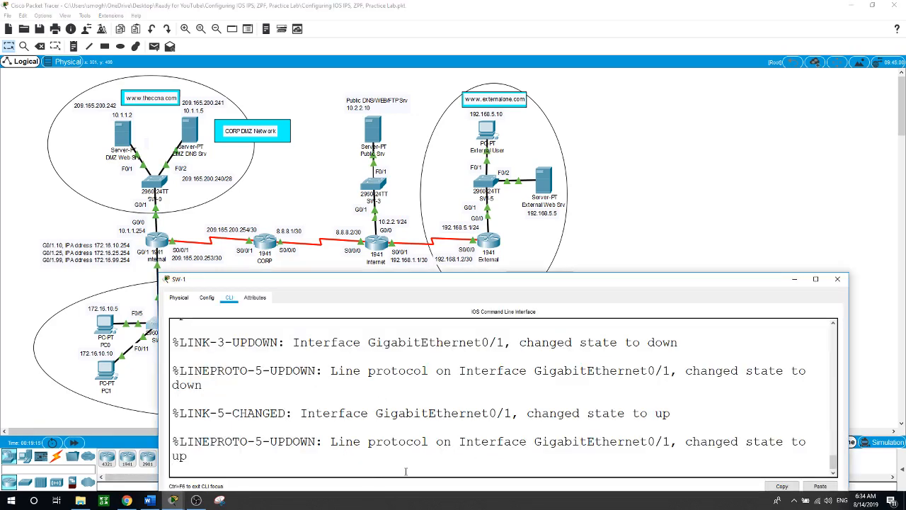
# Enter global configuration on the switch and set its hostname to SW-1
pyautogui.press('Return')
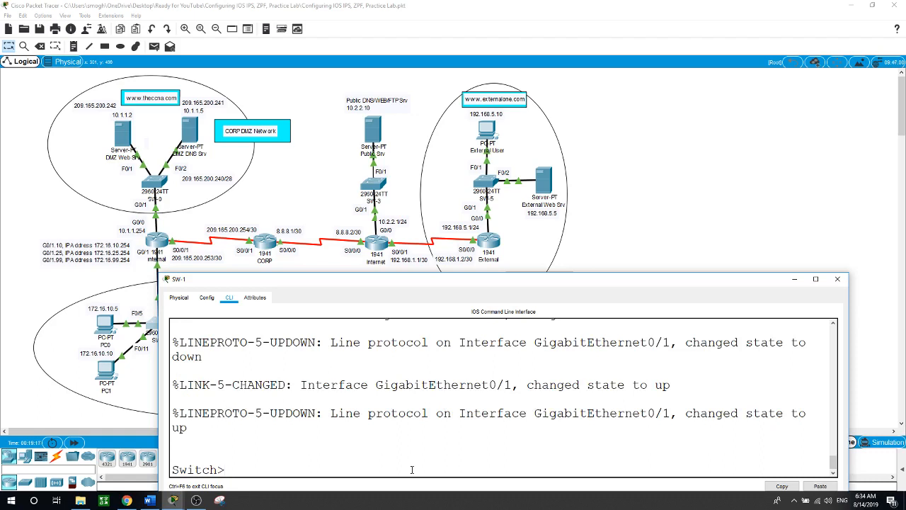
pyautogui.write('en')
pyautogui.press('Return')
pyautogui.write('conf t')
pyautogui.press('Return')
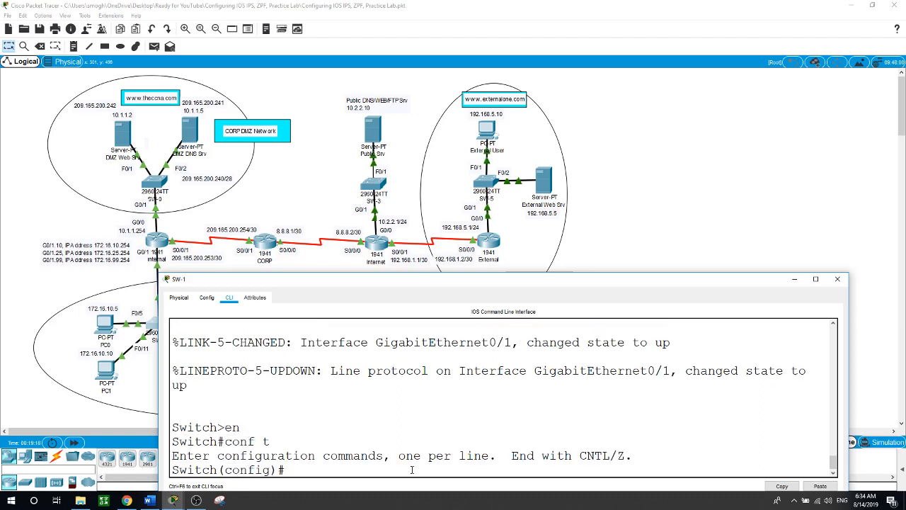
pyautogui.write('hostname SW')
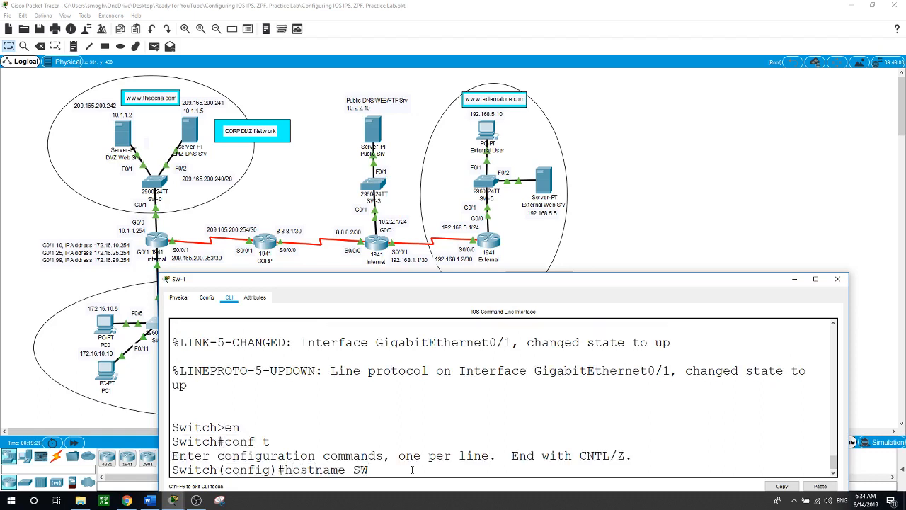
pyautogui.write('-1')
pyautogui.press('Return')
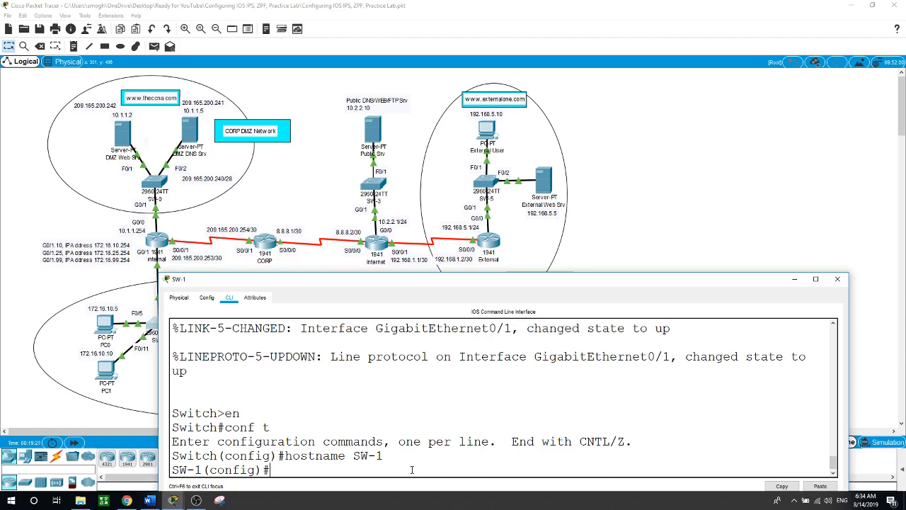
# Create VLANs 10, 25 and 99, then reposition the SW-1 console window
pyautogui.write('vlan 10')
pyautogui.press('Return')
pyautogui.write('vlan ')
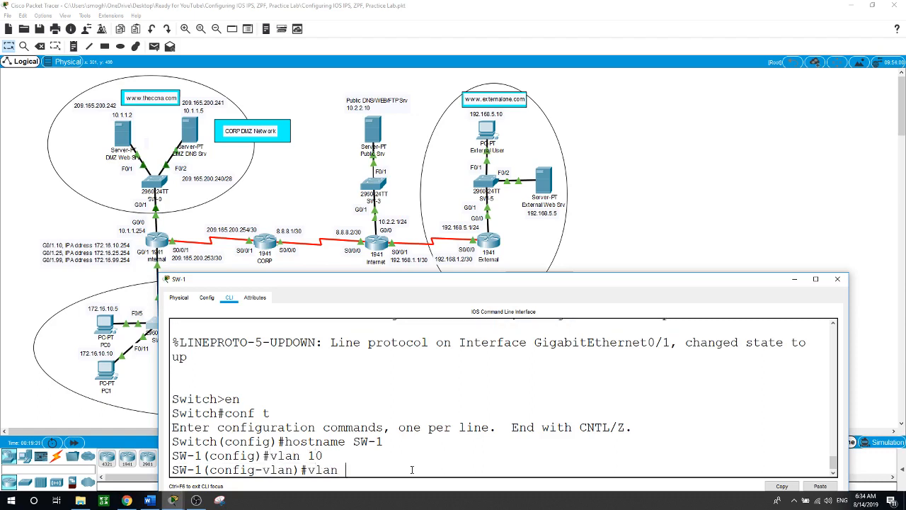
pyautogui.write('25')
pyautogui.press('Return')
pyautogui.write('vlan)#vlan')
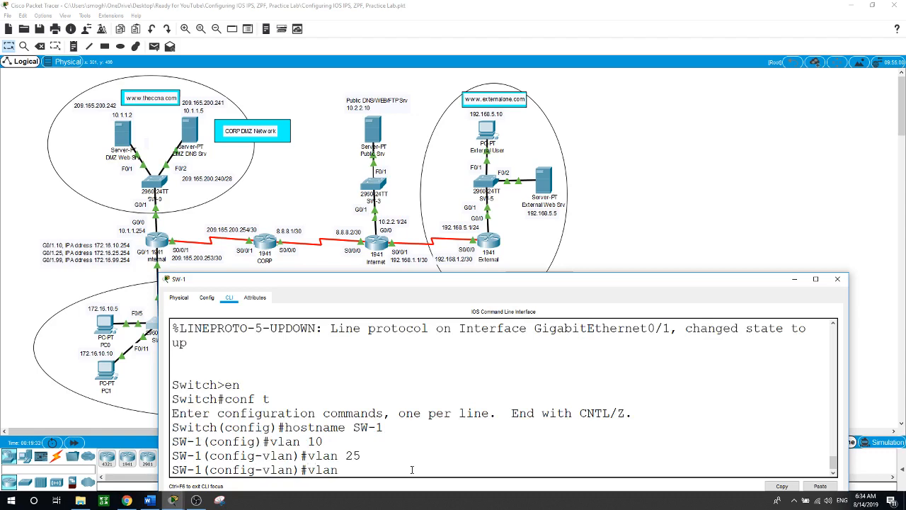
pyautogui.write(' 99')
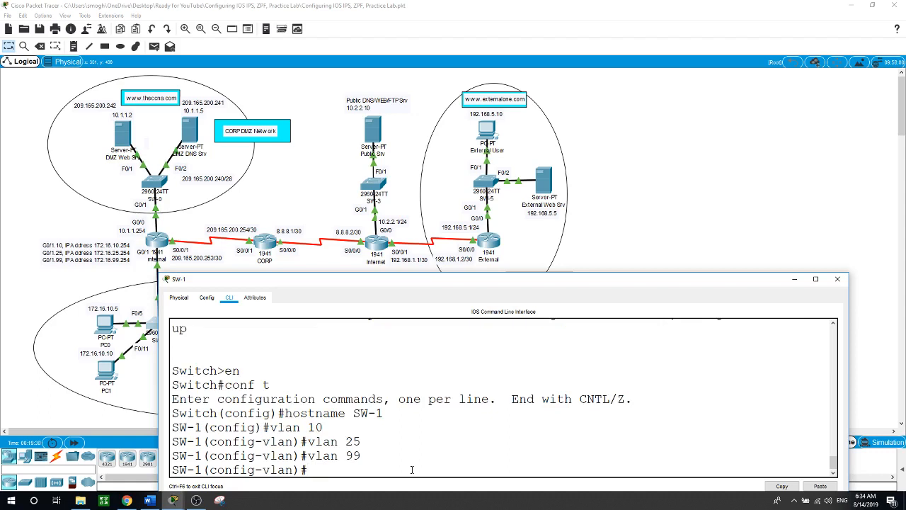
pyautogui.click(663, 207)
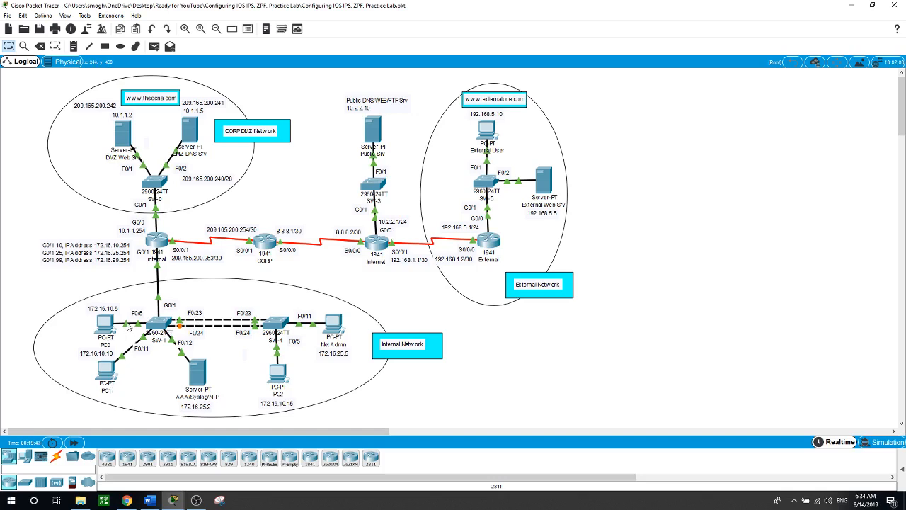
pyautogui.click(164, 327)
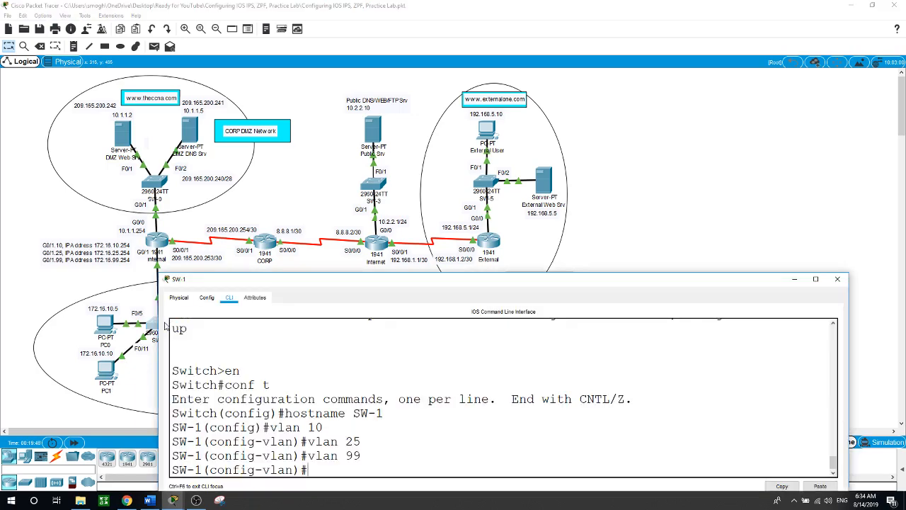
pyautogui.moveTo(408, 291); pyautogui.dragTo(467, 240)
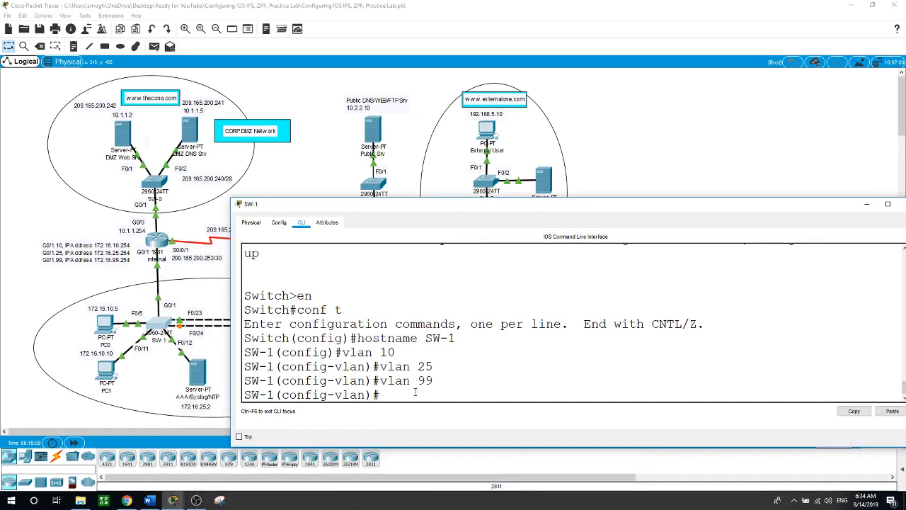
# Make ports F0/5 and F0/11 access ports in VLAN 10
pyautogui.write('int range f0/5, f0/11')
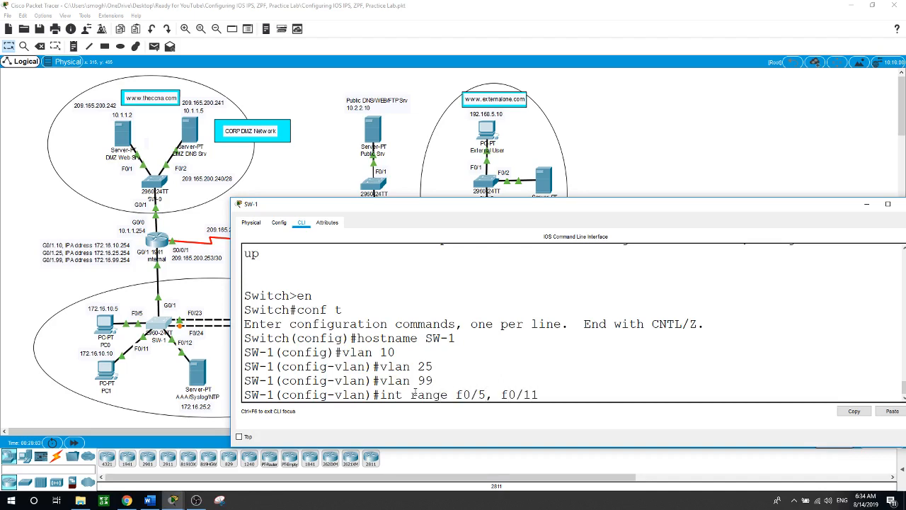
pyautogui.press('Return')
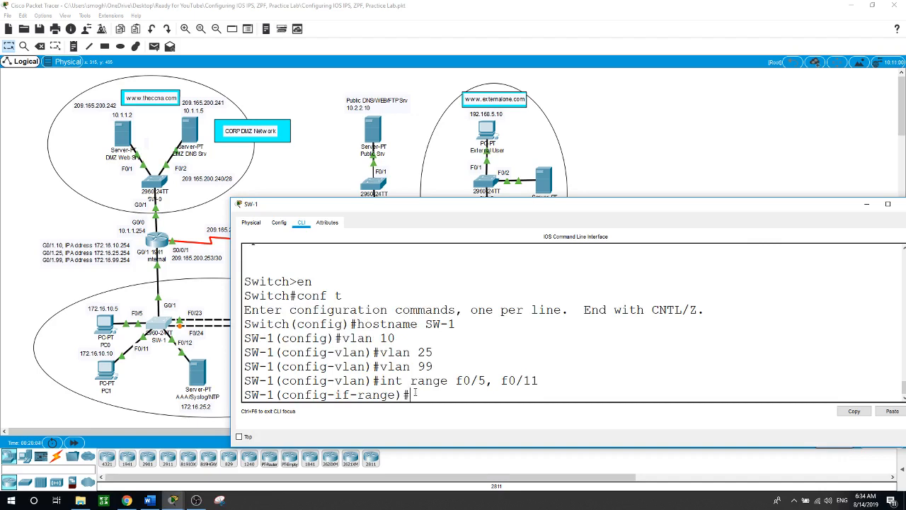
pyautogui.write('swi')
pyautogui.press('Tab')
pyautogui.write('mo')
pyautogui.press('Tab')
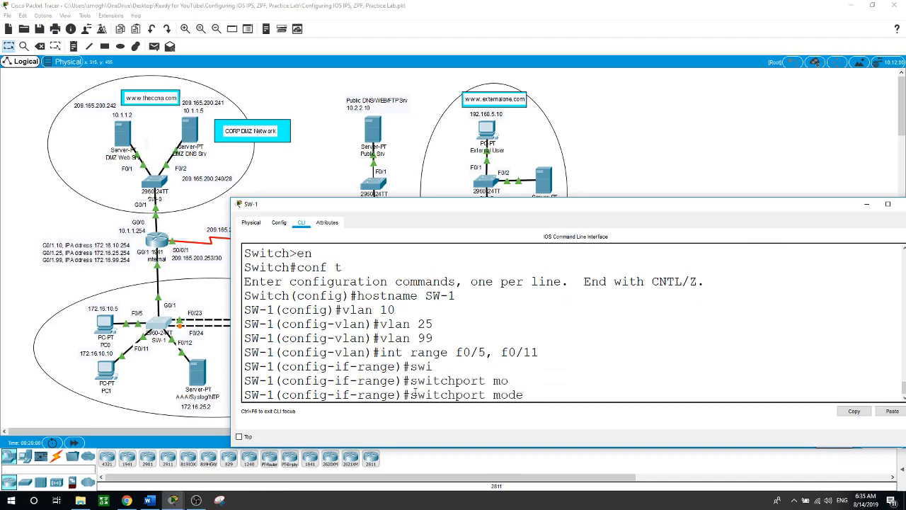
pyautogui.write('ac')
pyautogui.press('Tab')
pyautogui.press('Return')
pyautogui.write('swi')
pyautogui.press('Tab')
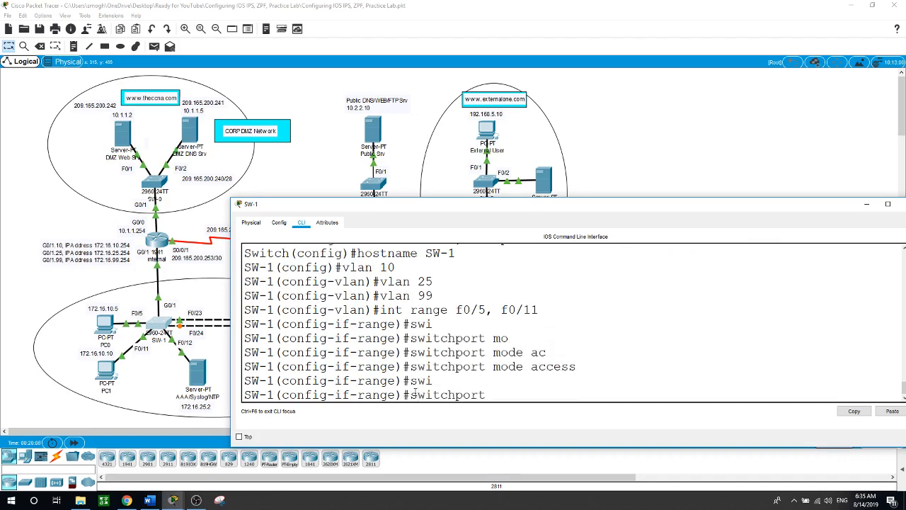
pyautogui.write('ac')
pyautogui.press('Tab')
pyautogui.write('v')
pyautogui.press('Tab')
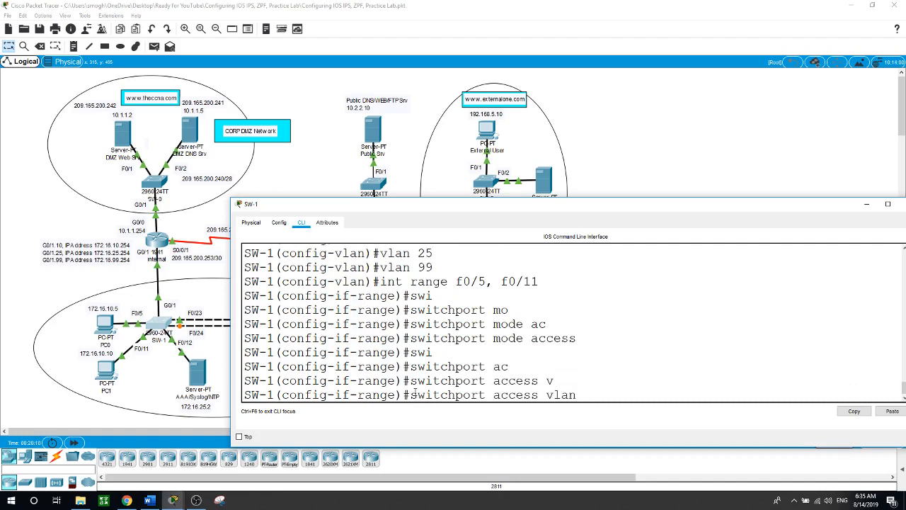
pyautogui.write('10')
pyautogui.press('Return')
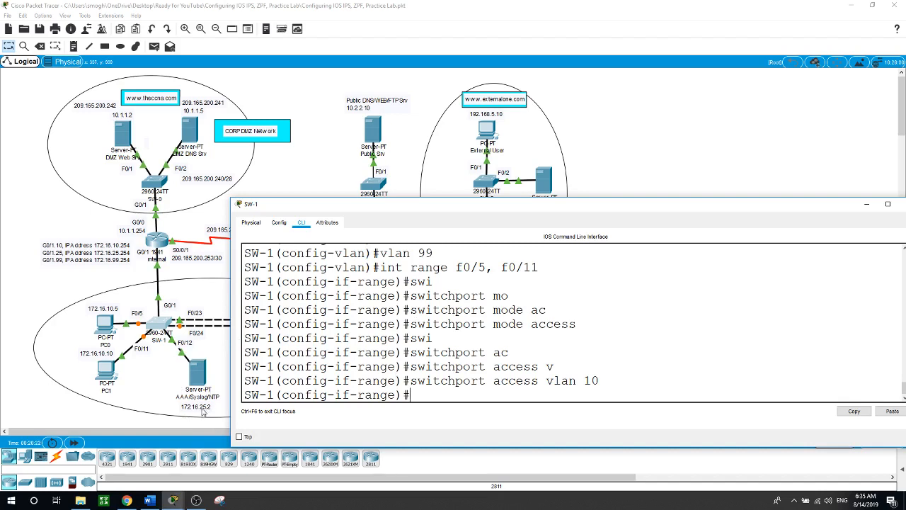
# Make port F0/12 an access port in VLAN 25
pyautogui.write('int f0/12')
pyautogui.press('Return')
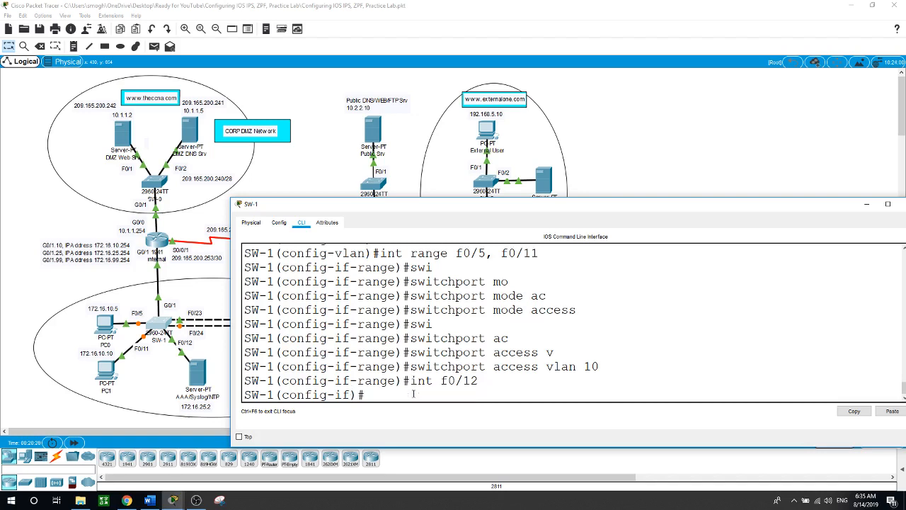
pyautogui.write('swi')
pyautogui.press('Tab')
pyautogui.write('mo')
pyautogui.press('Tab')
pyautogui.write('ac')
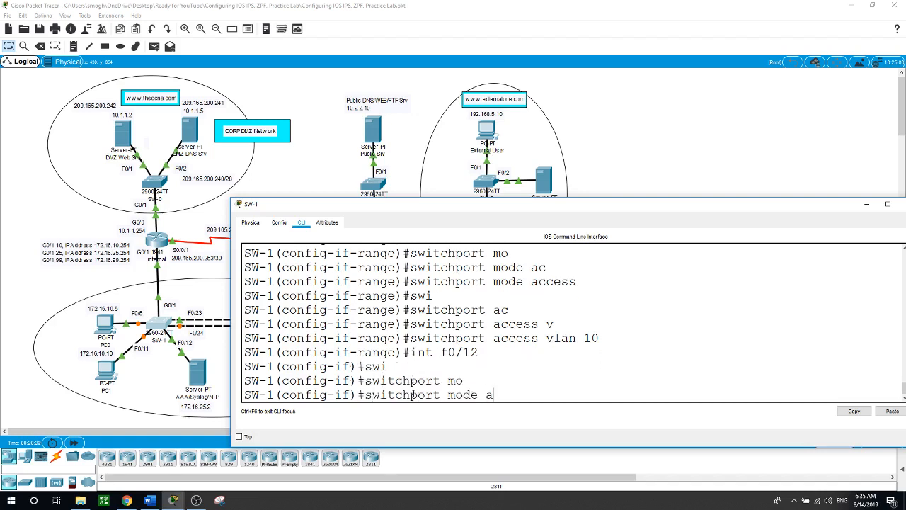
pyautogui.press('Tab')
pyautogui.press('Return')
pyautogui.write('swi')
pyautogui.press('Tab')
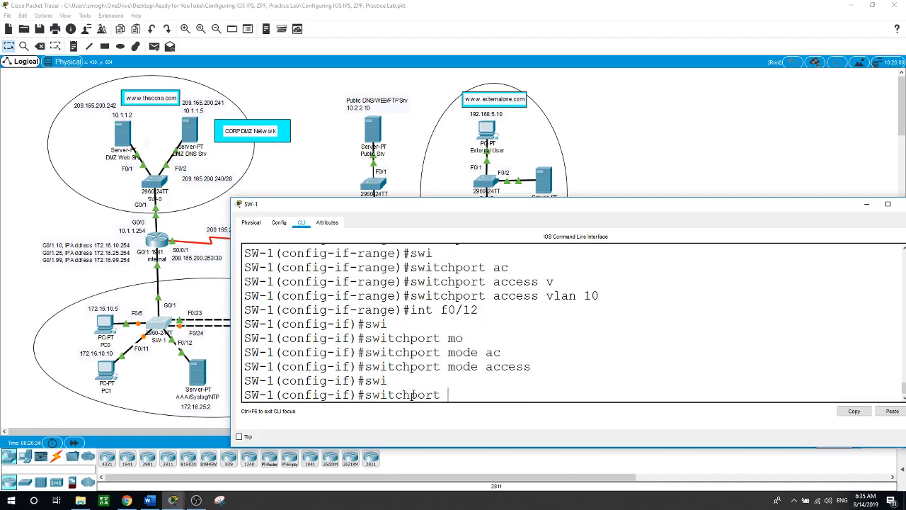
pyautogui.write('ac')
pyautogui.press('Tab')
pyautogui.write('v')
pyautogui.press('Tab')
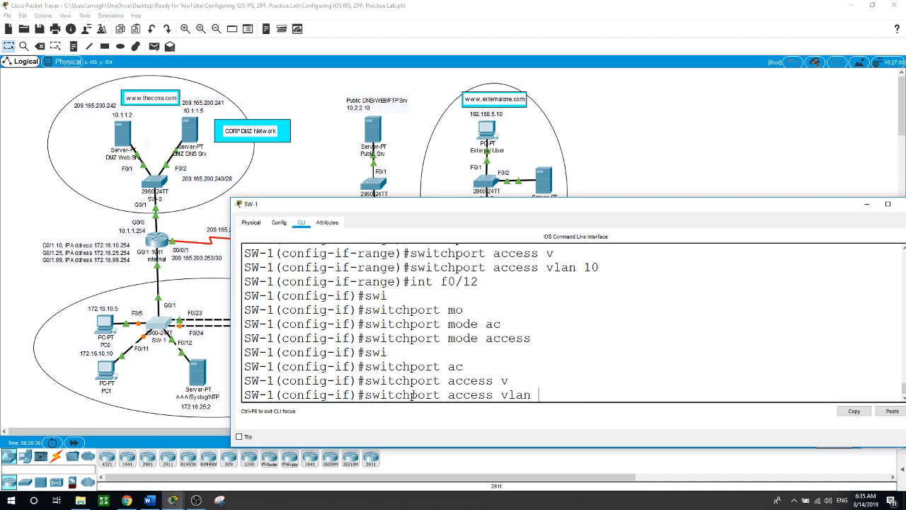
pyautogui.write('25')
pyautogui.press('Return')
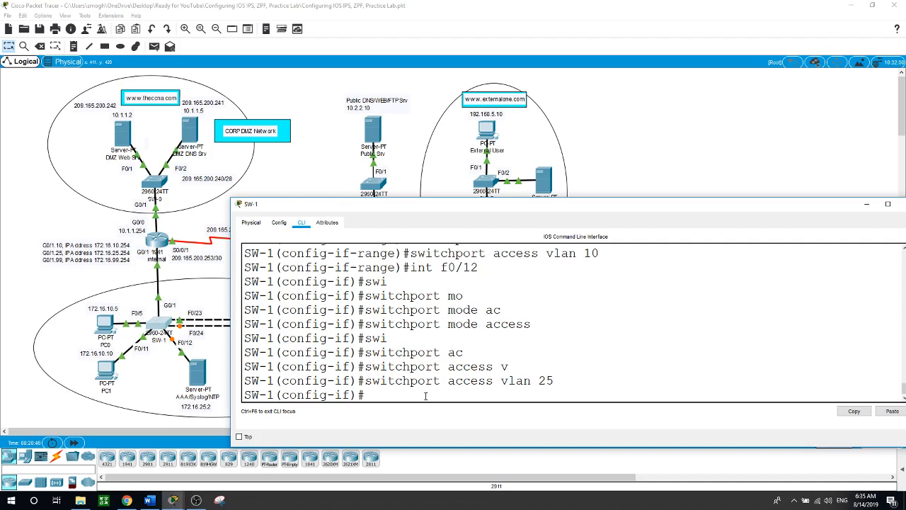
pyautogui.write('int g0/1')
# Set switchport mode trunk on SW-1's G0/1
pyautogui.press('Return')
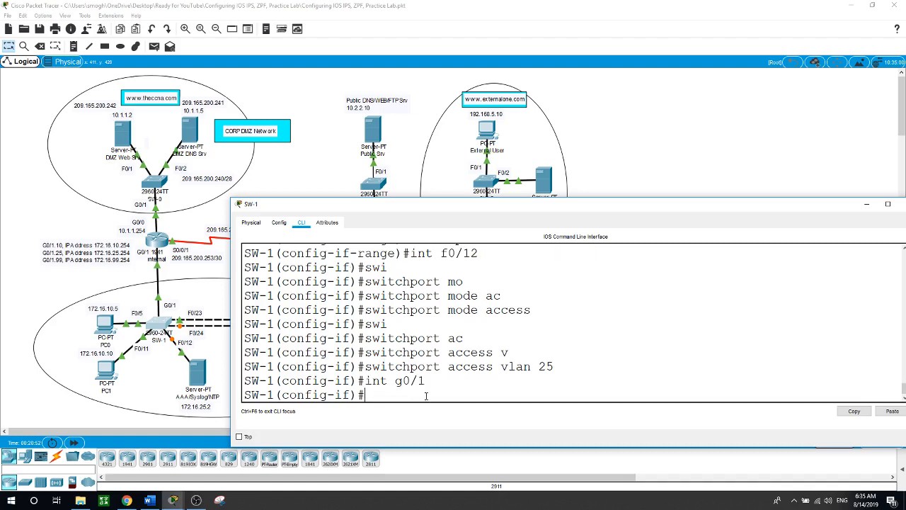
pyautogui.write('swi')
pyautogui.press('Tab')
pyautogui.write('mo')
pyautogui.press('Tab')
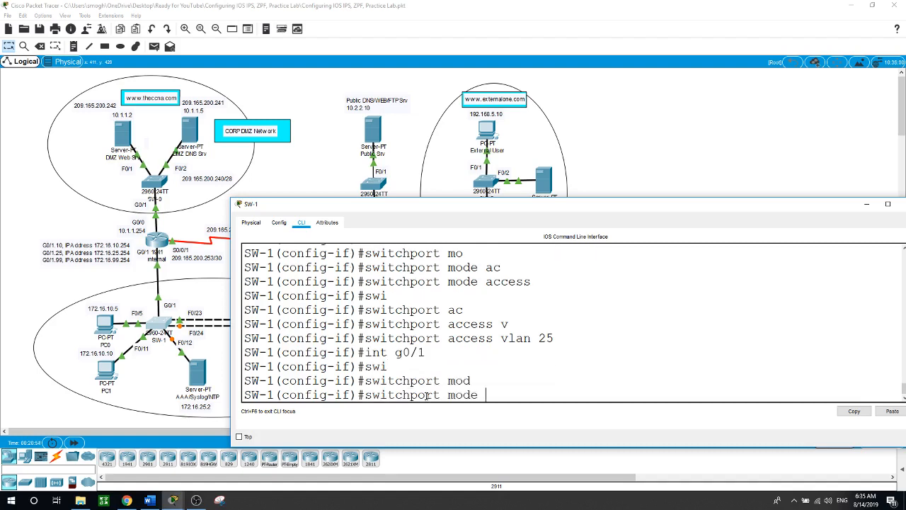
pyautogui.write('tr')
pyautogui.press('Tab')
pyautogui.press('Return')
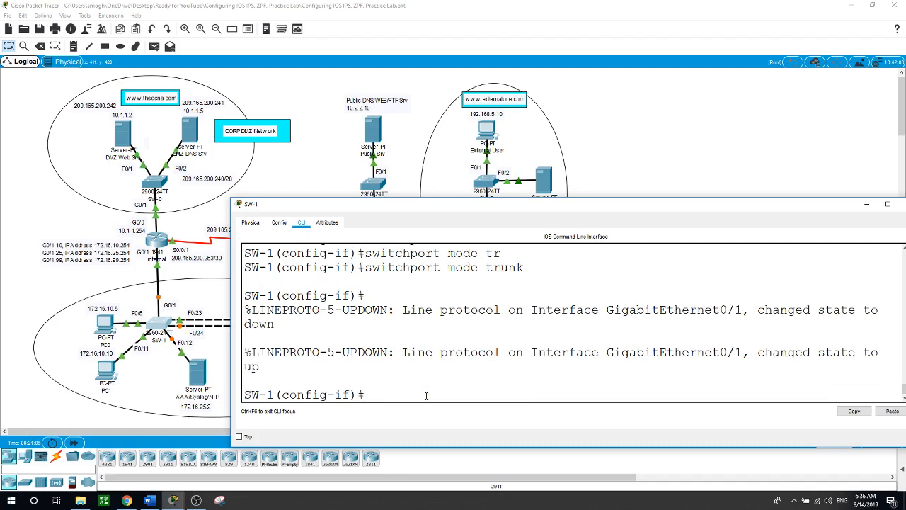
# Set ports F0/1–22 to switchport mode access and close the SW-1 window
pyautogui.write('int range f0/1-22')
pyautogui.press('Return')
pyautogui.write('swi')
pyautogui.press('Tab')
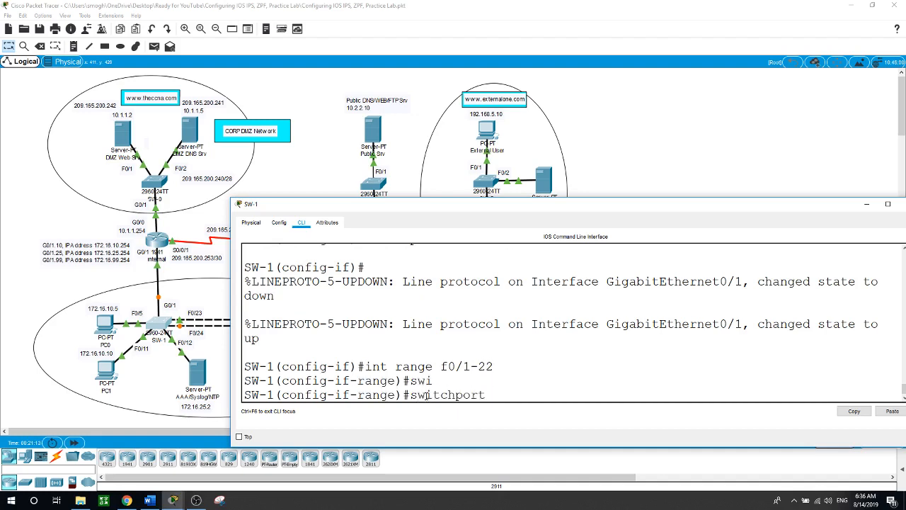
pyautogui.write('mod')
pyautogui.write('e')
pyautogui.press('Tab')
pyautogui.press('BackSpace')
pyautogui.write('d')
pyautogui.press('Tab')
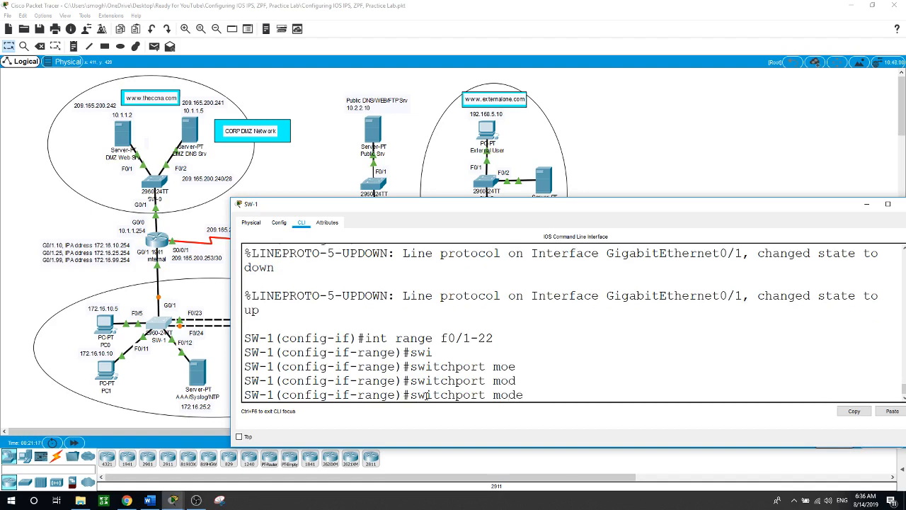
pyautogui.write('ac')
pyautogui.press('Tab')
pyautogui.press('Return')
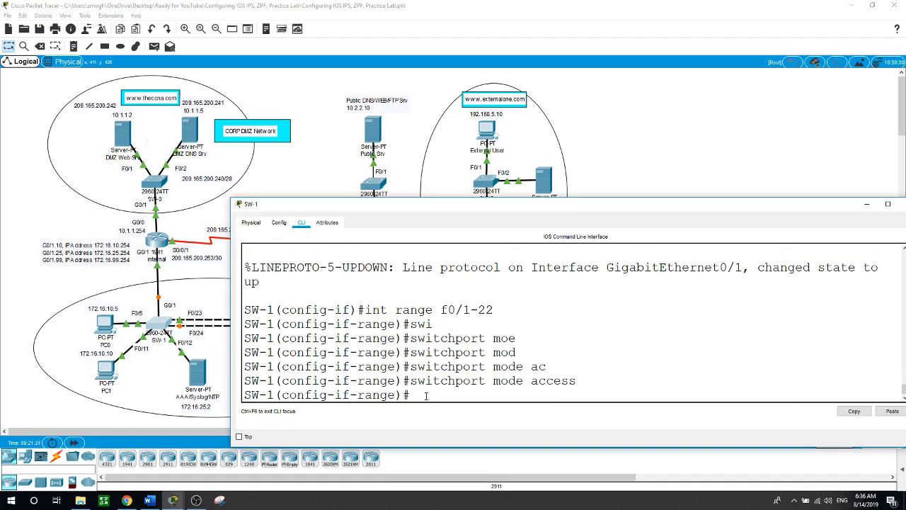
pyautogui.click(39, 391)
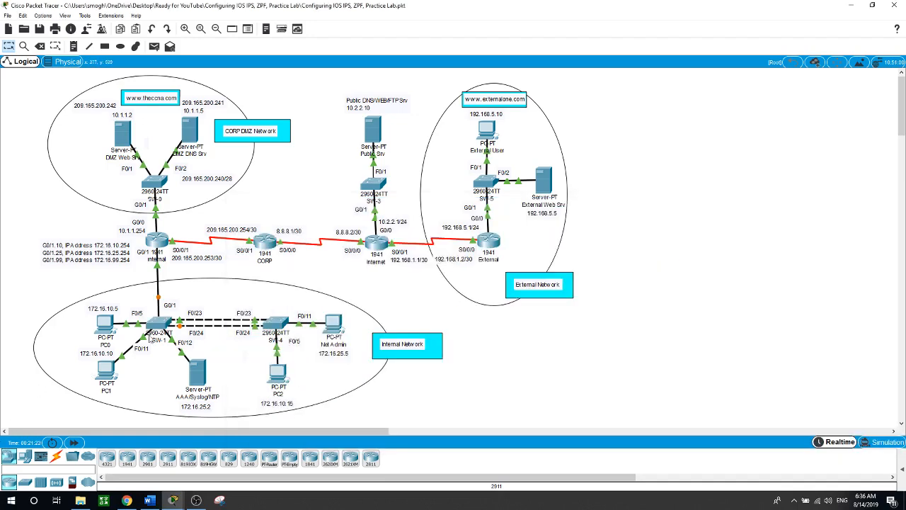
# Open the second switch's CLI and set its hostname to SW-4
pyautogui.click(275, 324)
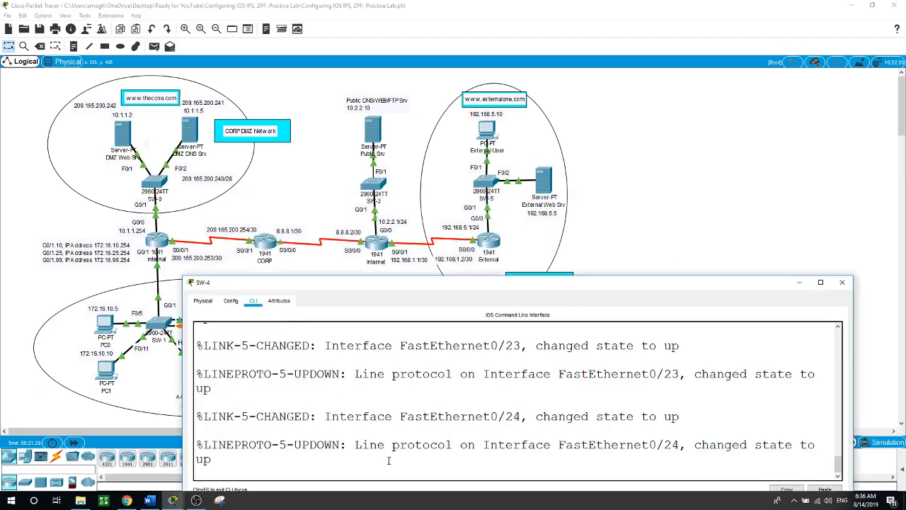
pyautogui.press('Return')
pyautogui.write('en')
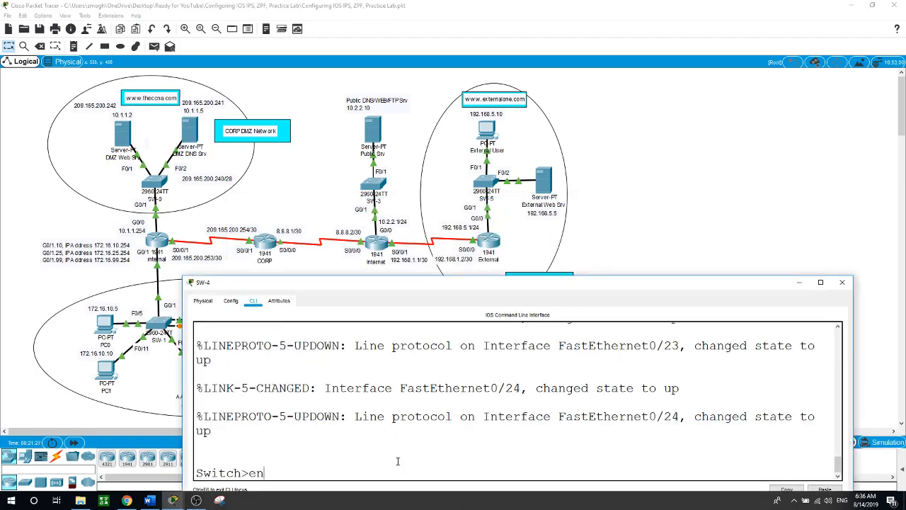
pyautogui.press('Return')
pyautogui.write('conf t')
pyautogui.press('Return')
pyautogui.write('host')
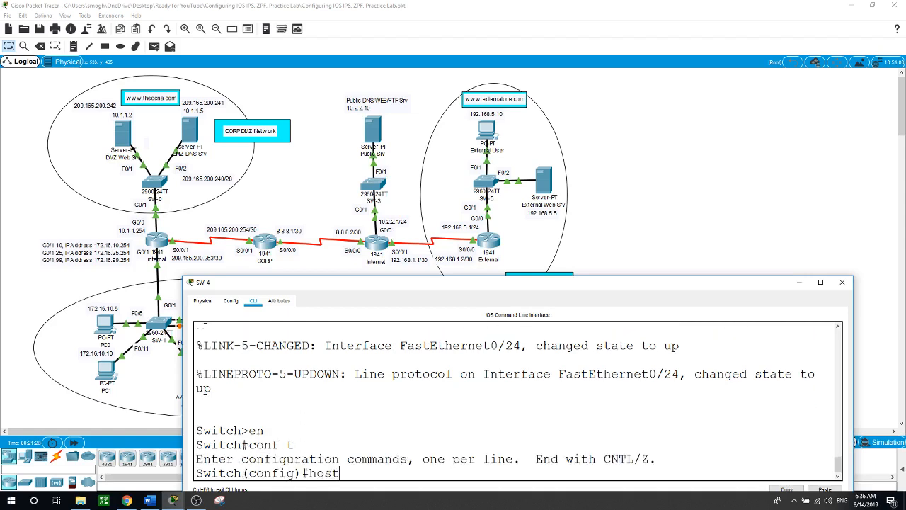
pyautogui.write('name SW-4')
pyautogui.press('Return')
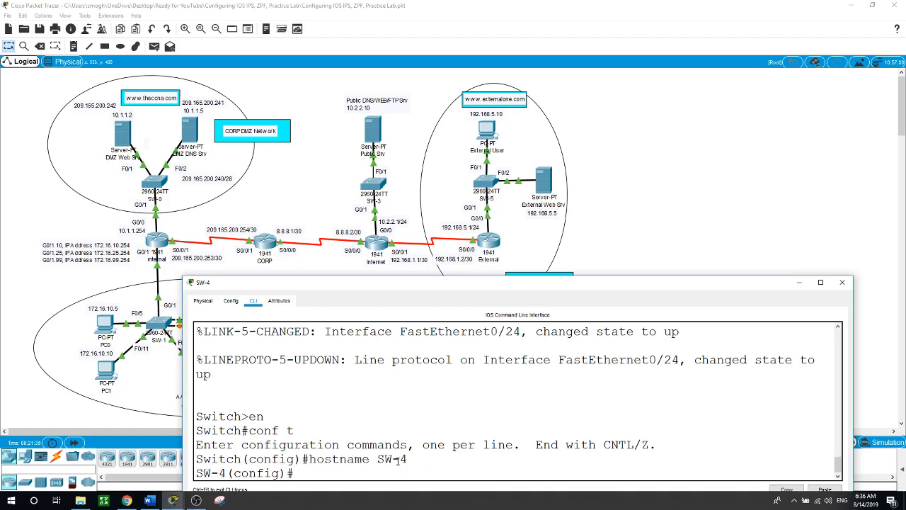
# Create VLANs 10, 25 and 99 on SW-4
pyautogui.write('vlan 10')
pyautogui.press('Return')
pyautogui.write('vlan 25')
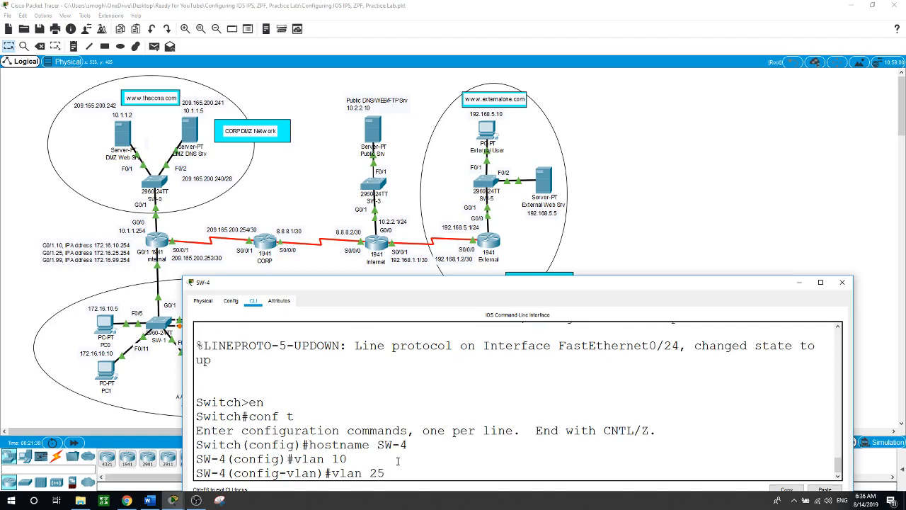
pyautogui.press('Return')
pyautogui.write('vlan)#vlan 99')
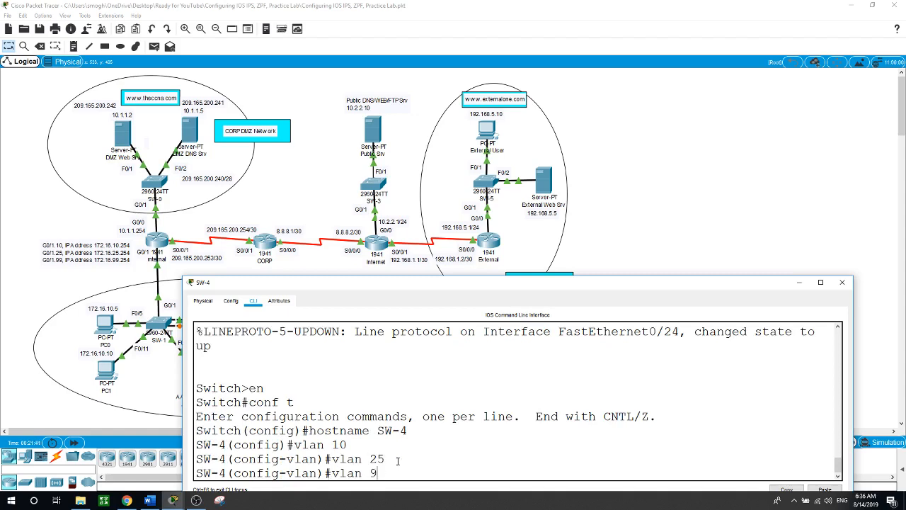
pyautogui.press('Return')
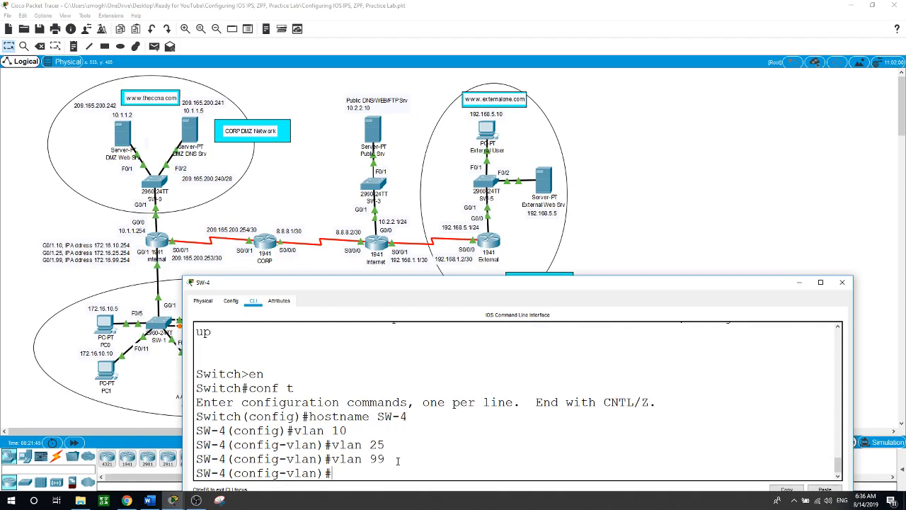
pyautogui.click(745, 145)
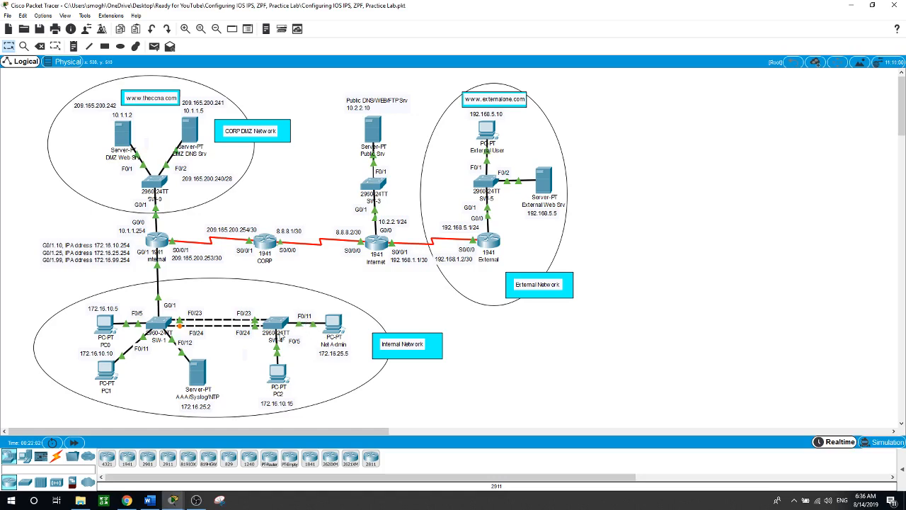
pyautogui.click(279, 332)
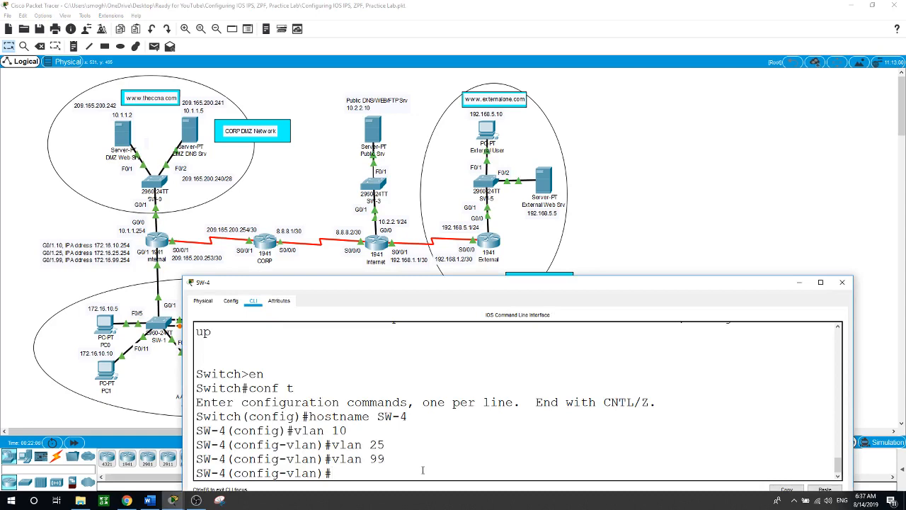
# Make SW-4 port F0/5 an access port in VLAN 10
pyautogui.write('int f0/5')
pyautogui.press('Return')
pyautogui.write('s')
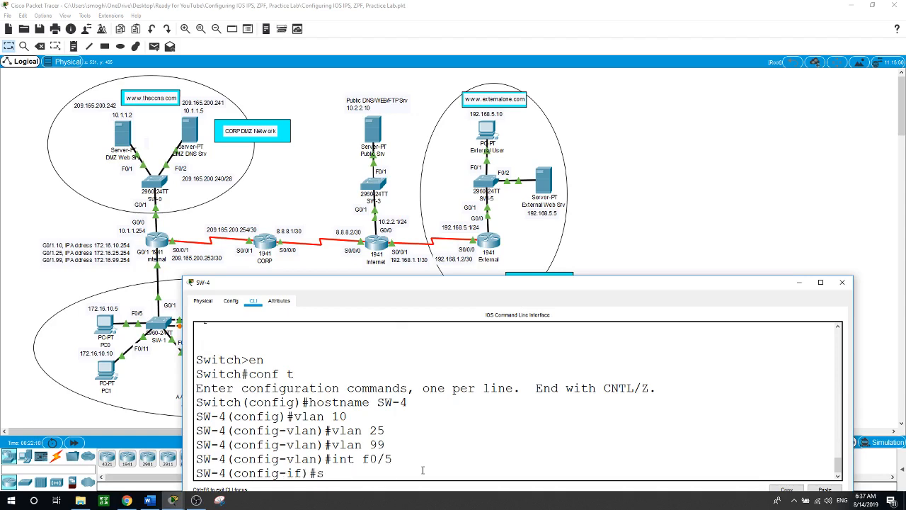
pyautogui.write('wi')
pyautogui.press('Tab')
pyautogui.write('mo')
pyautogui.press('Tab')
pyautogui.write('ac')
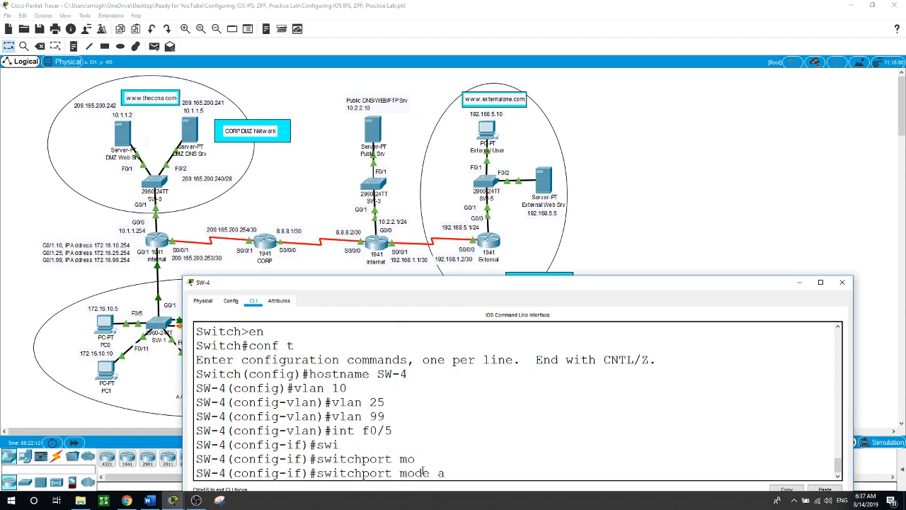
pyautogui.press('Tab')
pyautogui.press('Return')
pyautogui.write('swi')
pyautogui.press('Tab')
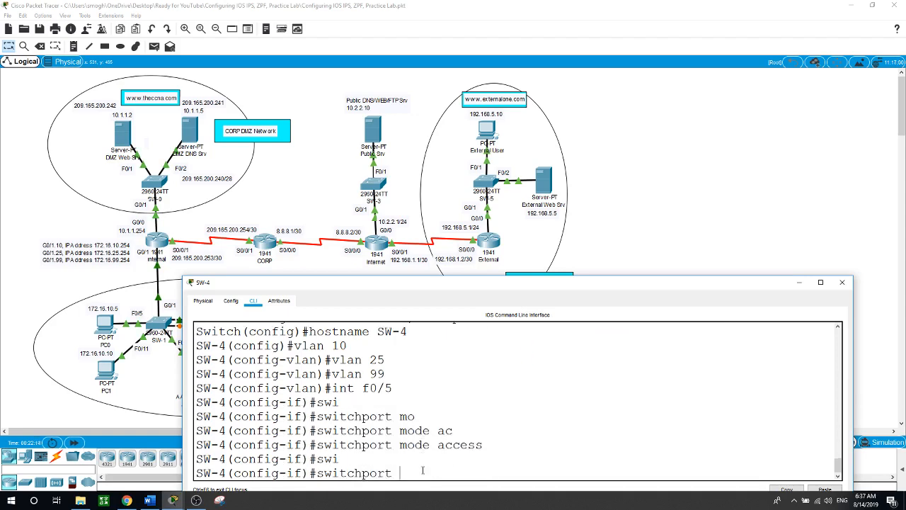
pyautogui.write('ac')
pyautogui.press('Tab')
pyautogui.write('v')
pyautogui.press('Tab')
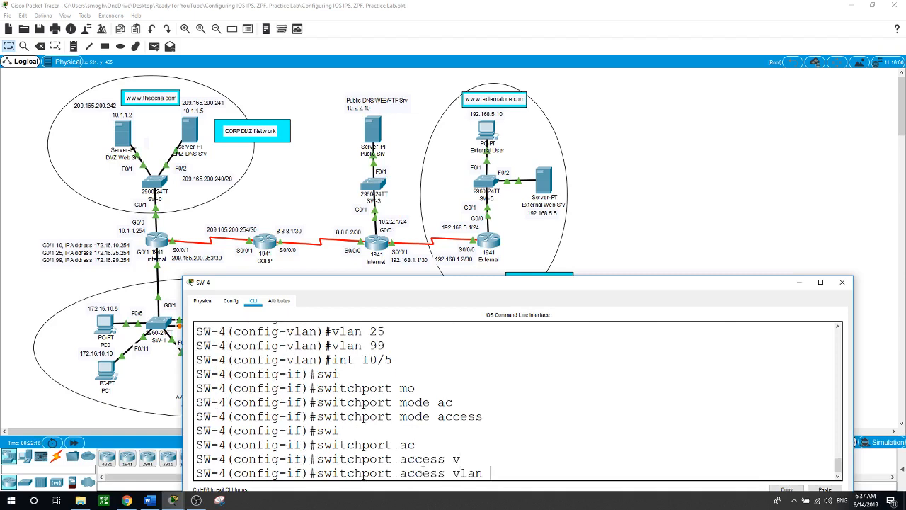
pyautogui.write('10')
pyautogui.press('Return')
# Make port F0/11 an access port in VLAN 25
pyautogui.write('int f')
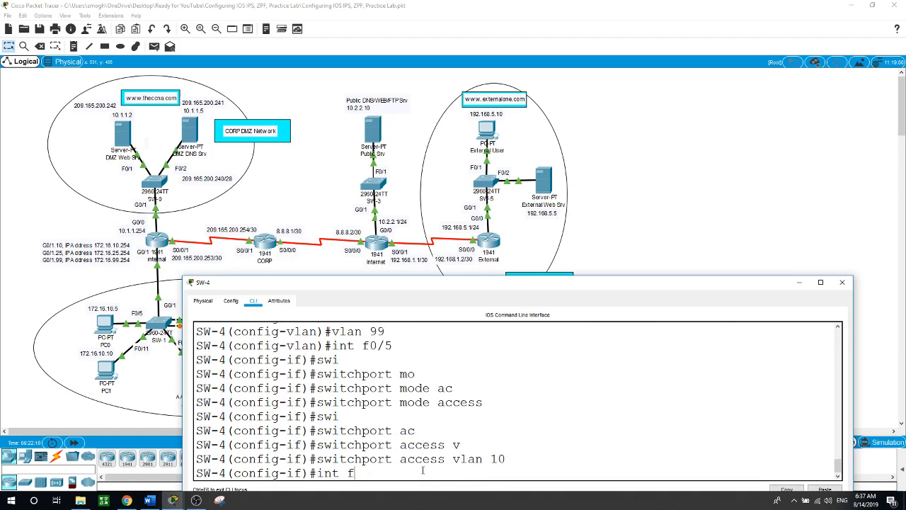
pyautogui.write('0/11')
pyautogui.press('Return')
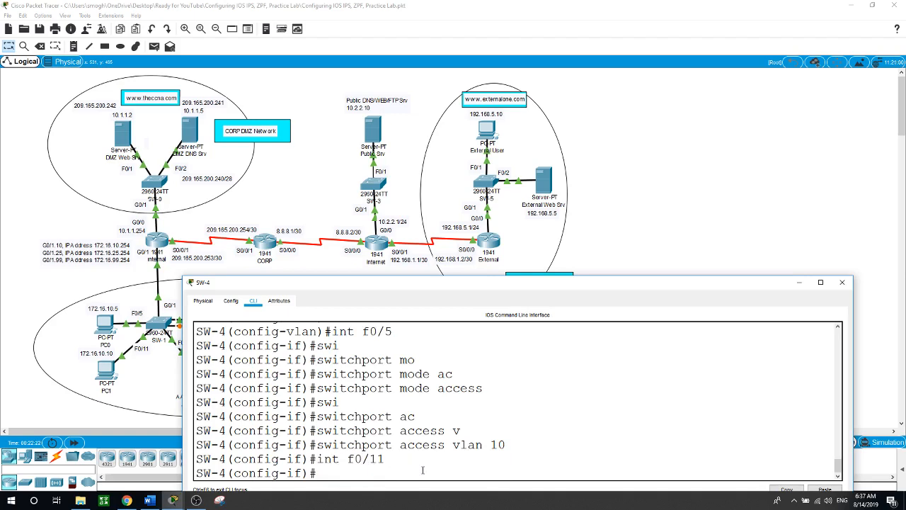
pyautogui.write('swi')
pyautogui.press('Tab')
pyautogui.write('mo')
pyautogui.press('Tab')
pyautogui.write('ac')
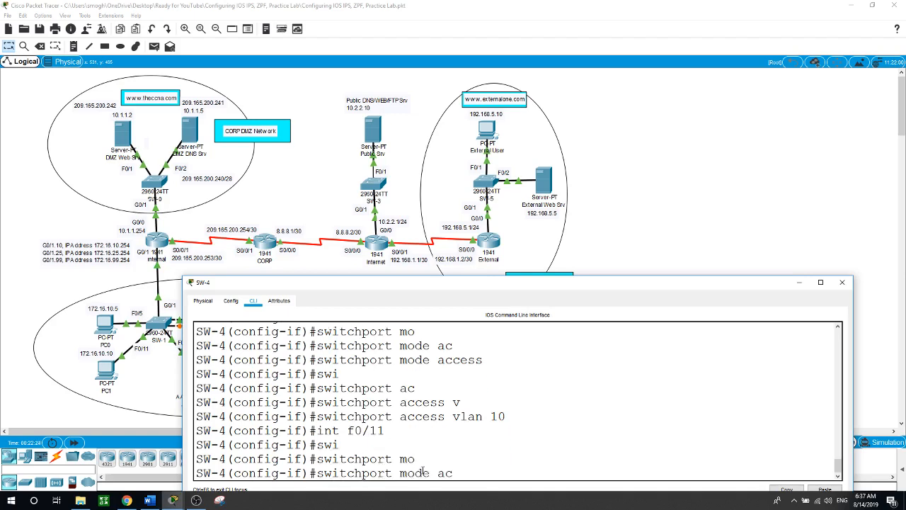
pyautogui.press('Tab')
pyautogui.press('Return')
pyautogui.write('swi')
pyautogui.press('Tab')
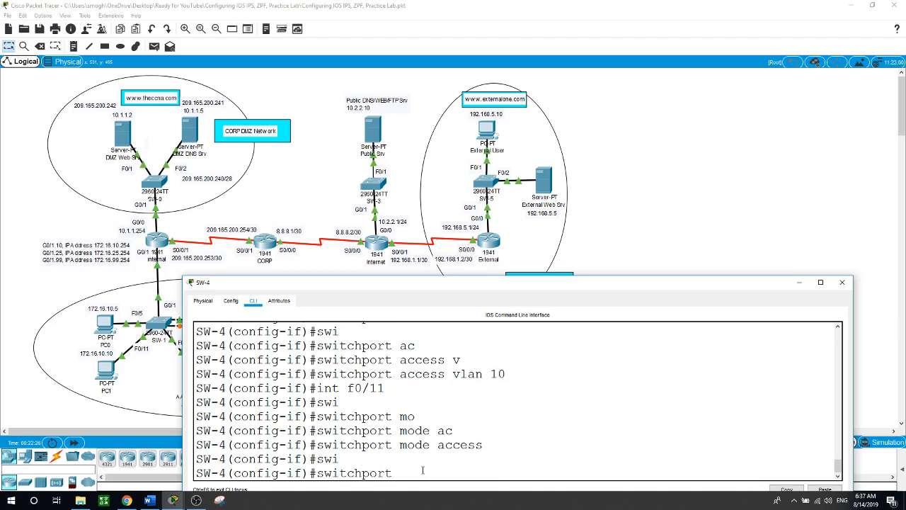
pyautogui.write('ac')
pyautogui.press('Tab')
pyautogui.write('v')
pyautogui.press('Tab')
pyautogui.write('2')
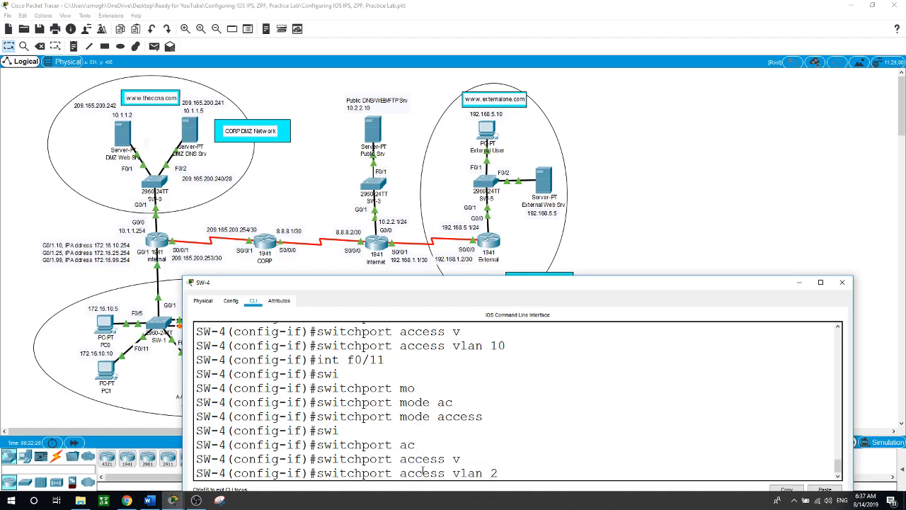
pyautogui.write('5')
pyautogui.press('Return')
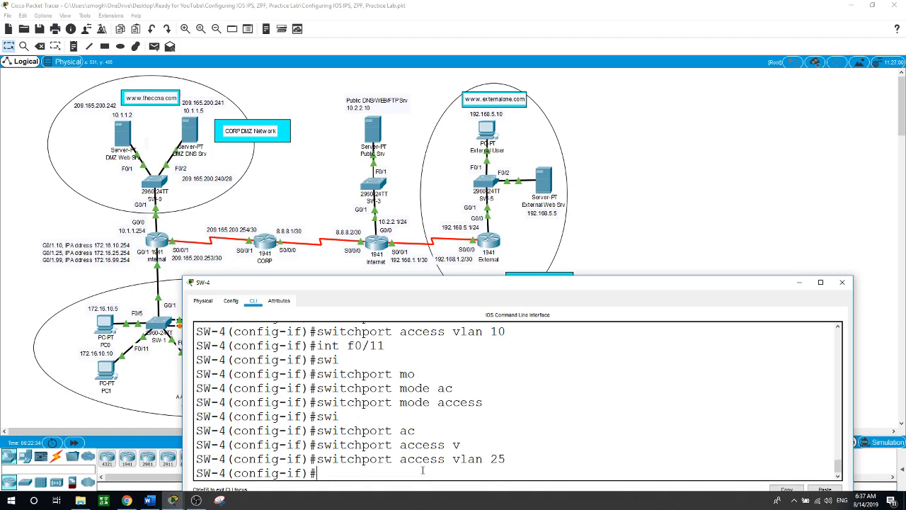
# Set ports F0/1 through F0/22 to access mode with int range, then return to the topology
pyautogui.write('int rnag')
pyautogui.press('BackSpace')
pyautogui.press('BackSpace')
pyautogui.press('BackSpace')
pyautogui.write('ange f0/1-22')
pyautogui.press('Return')
pyautogui.write('swi')
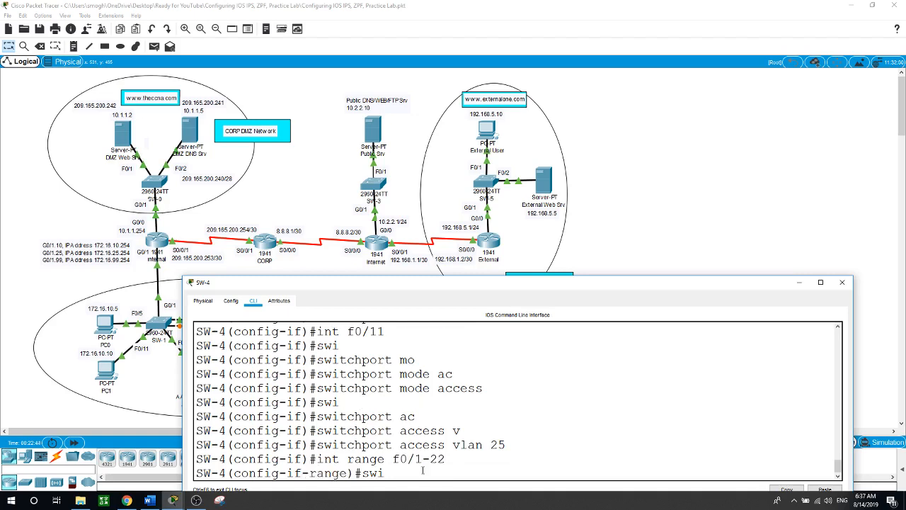
pyautogui.press('Tab')
pyautogui.write('mo')
pyautogui.press('Tab')
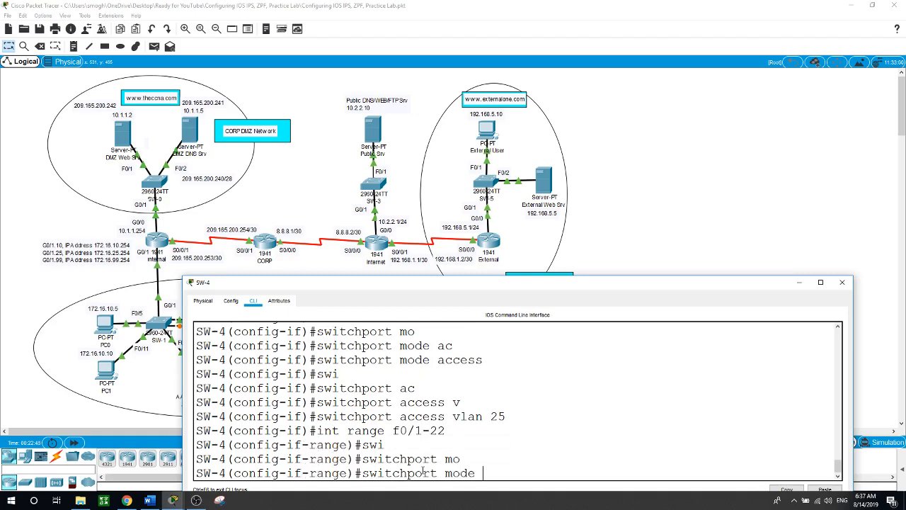
pyautogui.write('ac')
pyautogui.press('Tab')
pyautogui.press('Return')
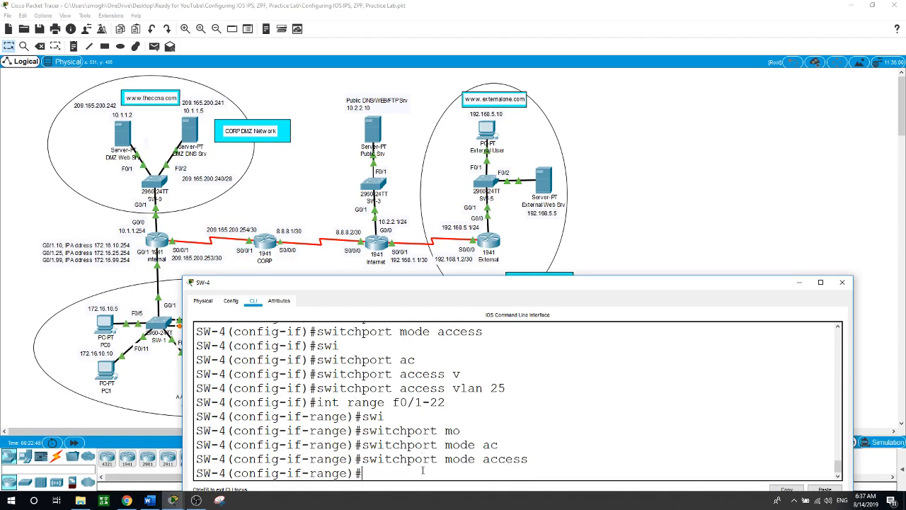
pyautogui.click(647, 226)
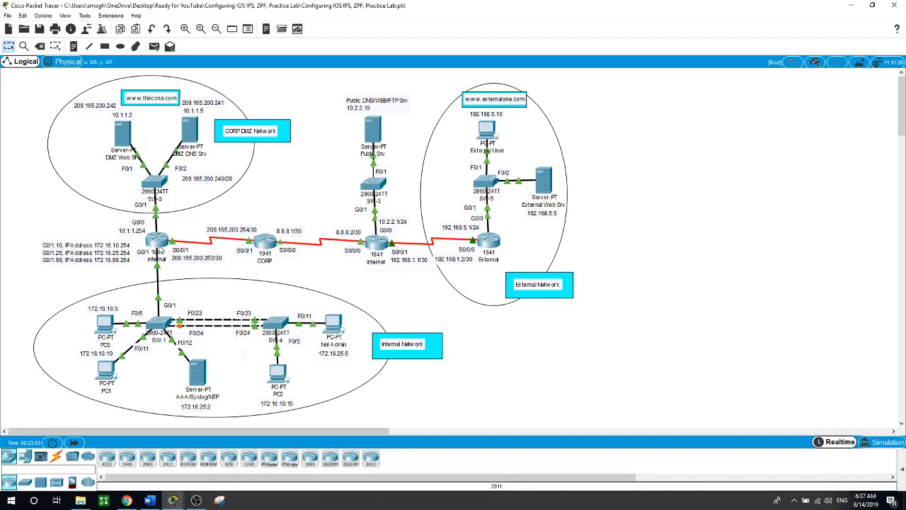
# On the Internal router, start EIGRP process 1 with auto-summary disabled
pyautogui.click(160, 244)
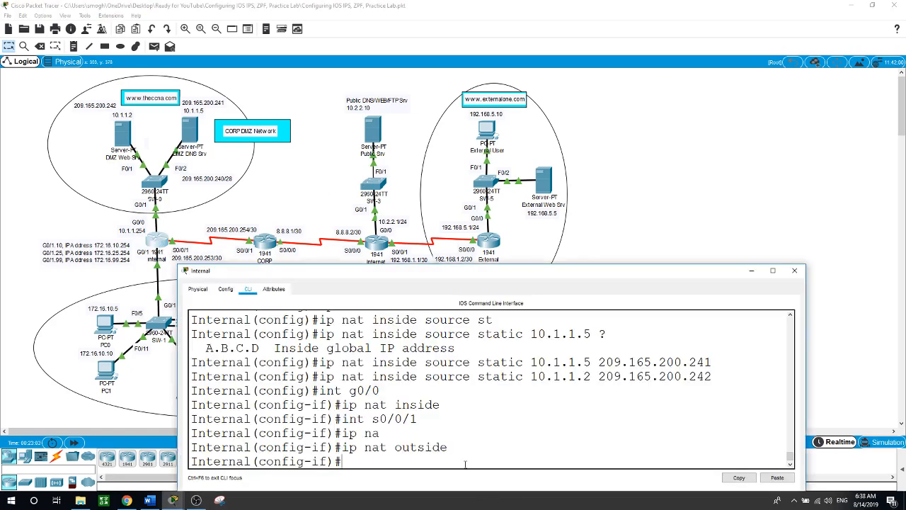
pyautogui.write('exit')
pyautogui.press('Return')
pyautogui.press('Return')
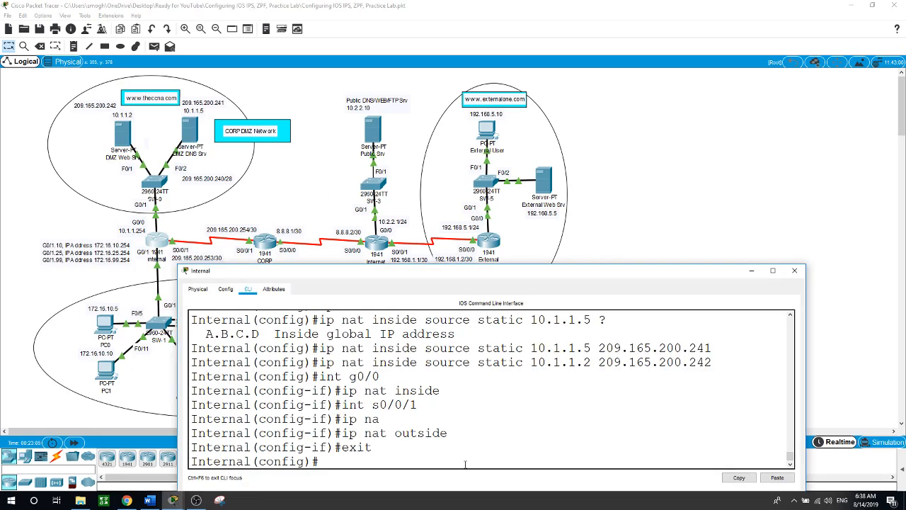
pyautogui.write('r')
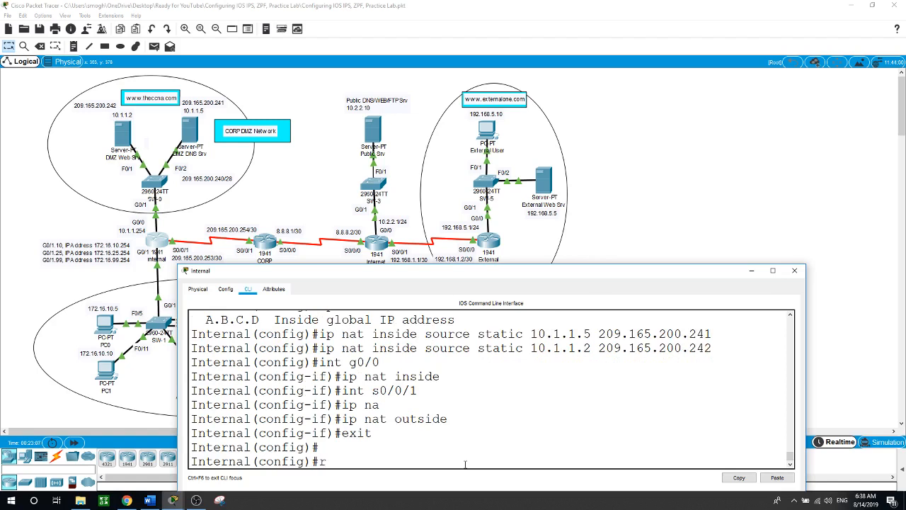
pyautogui.write('outer ei')
pyautogui.press('Tab')
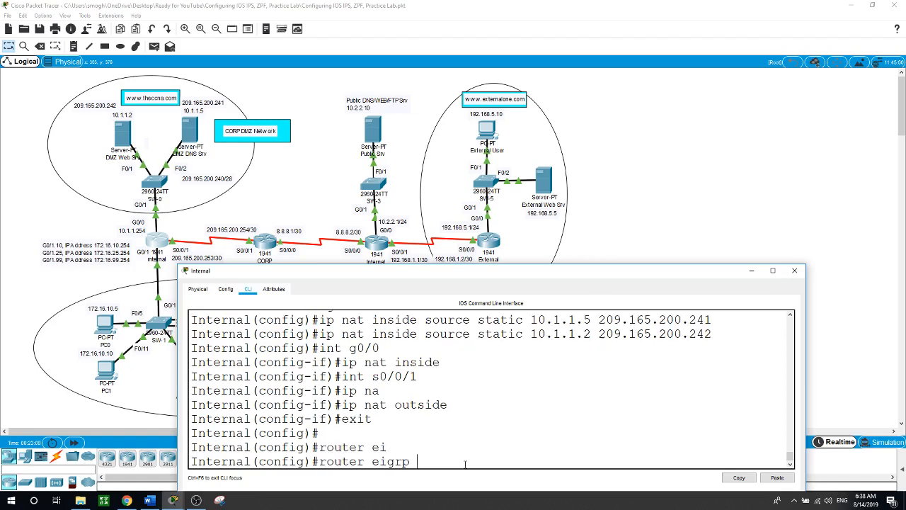
pyautogui.write('1')
pyautogui.press('Return')
pyautogui.write('no')
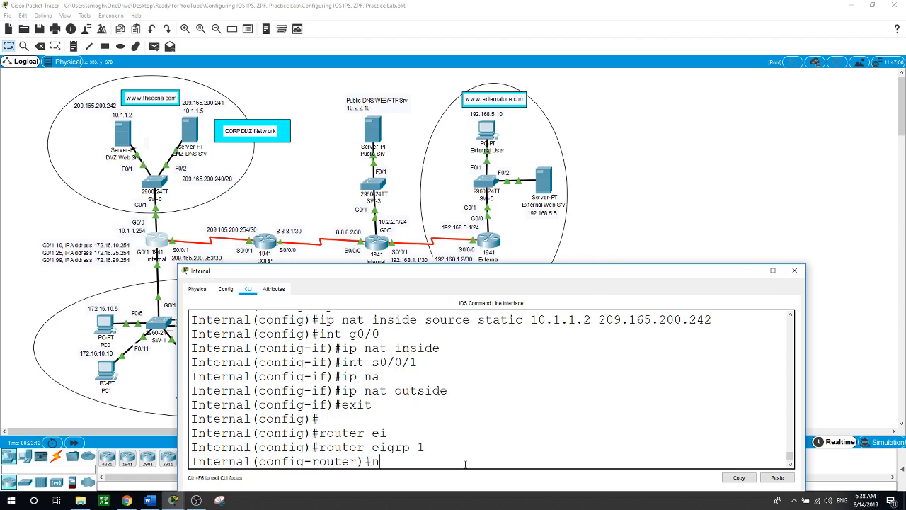
pyautogui.press('Tab')
pyautogui.write('au')
pyautogui.press('Tab')
pyautogui.press('Return')
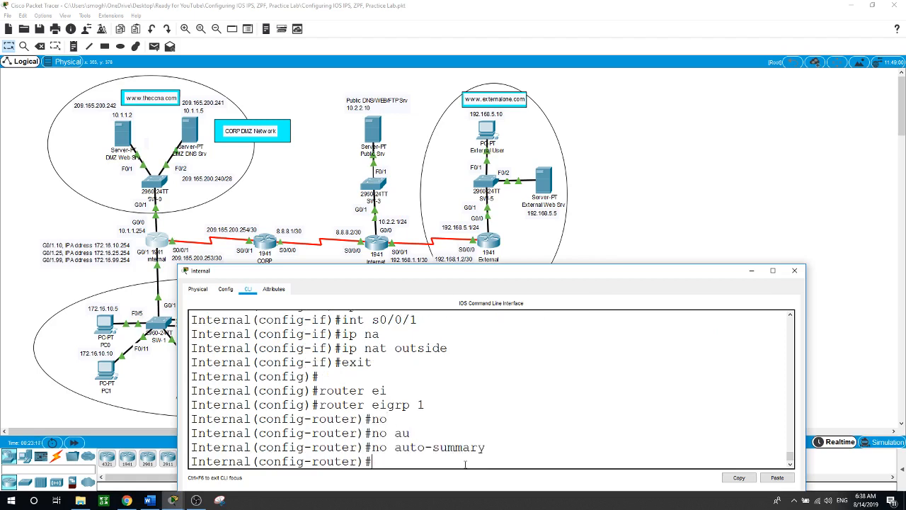
# Advertise networks 10.1.1.0, 172.16.10.0, 172.16.25.0, 172.16.99.0 (0.0.0.255) and 209.165.200.252 0.0.0.3
pyautogui.write('network 10.1.1.0')
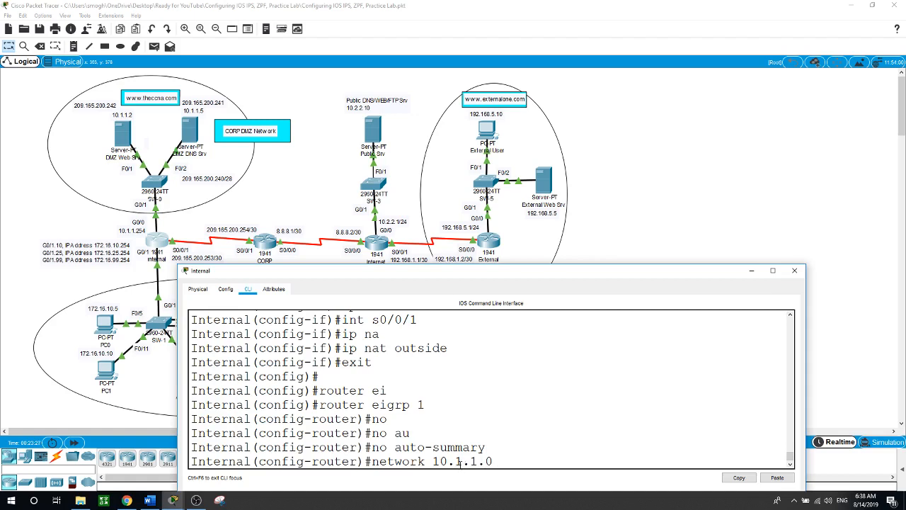
pyautogui.write('0.0.0.255')
pyautogui.press('Return')
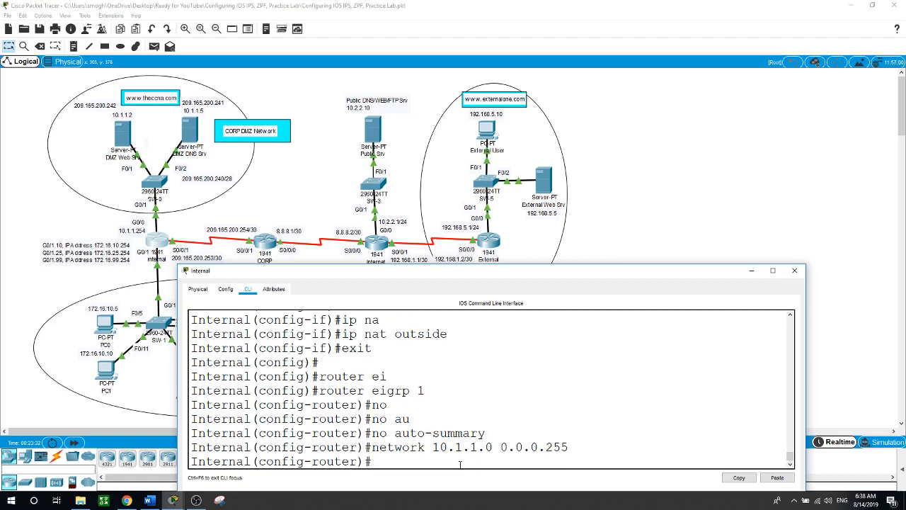
pyautogui.write('network 172.16.')
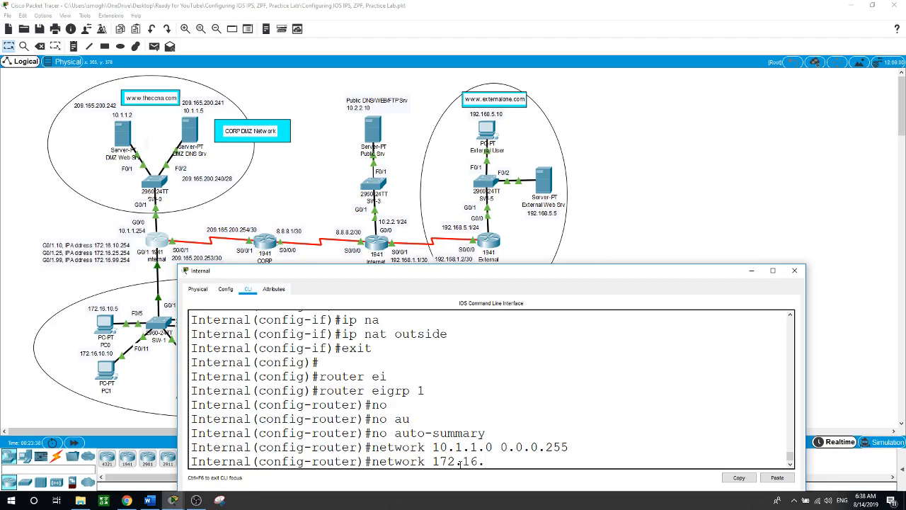
pyautogui.write('10.0 0.0.0.255')
pyautogui.press('Return')
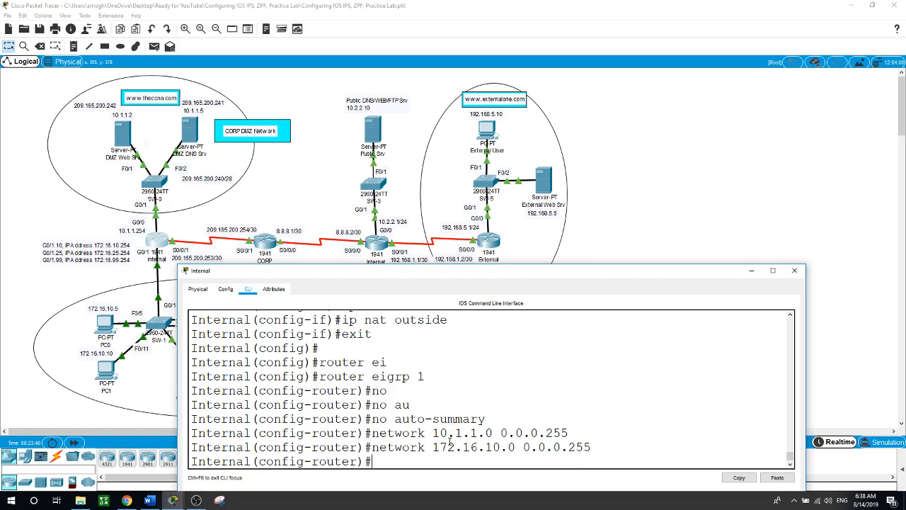
pyautogui.press('Up')
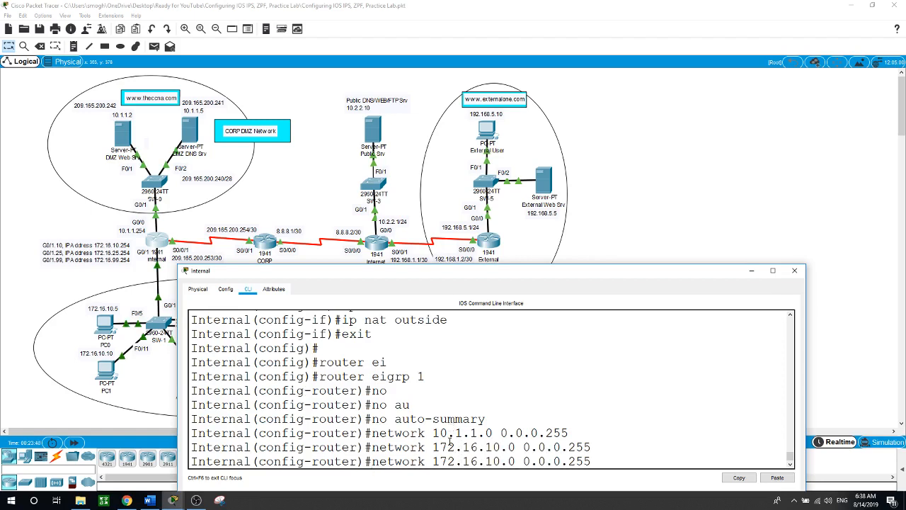
pyautogui.press('Left')
pyautogui.press('Left')
pyautogui.press('Left')
pyautogui.press('Left')
pyautogui.press('Left')
pyautogui.press('Left')
pyautogui.press('Left')
pyautogui.press('Left')
pyautogui.press('Left')
pyautogui.press('Left')
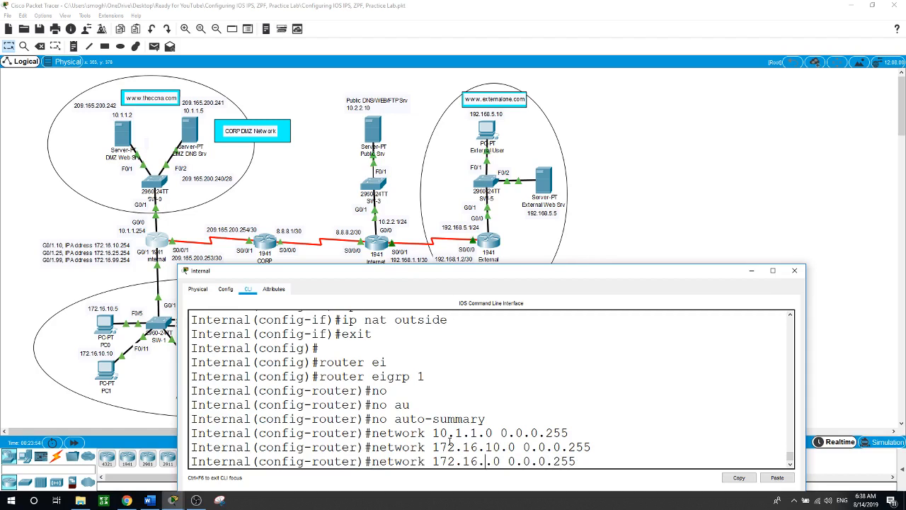
pyautogui.press('BackSpace')
pyautogui.press('BackSpace')
pyautogui.write('25')
pyautogui.press('Return')
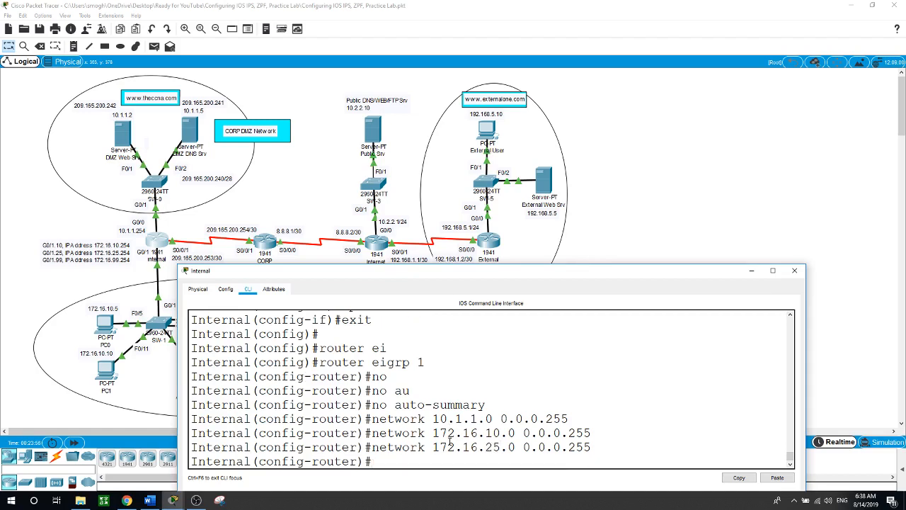
pyautogui.press('Up')
pyautogui.press('Left')
pyautogui.press('Left')
pyautogui.press('Left')
pyautogui.press('Left')
pyautogui.press('Left')
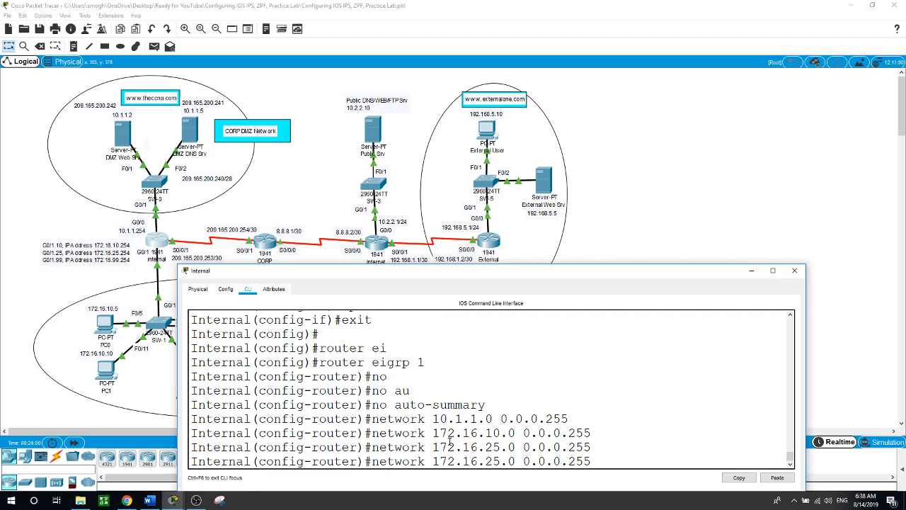
pyautogui.press('BackSpace')
pyautogui.press('BackSpace')
pyautogui.write('99')
pyautogui.press('Return')
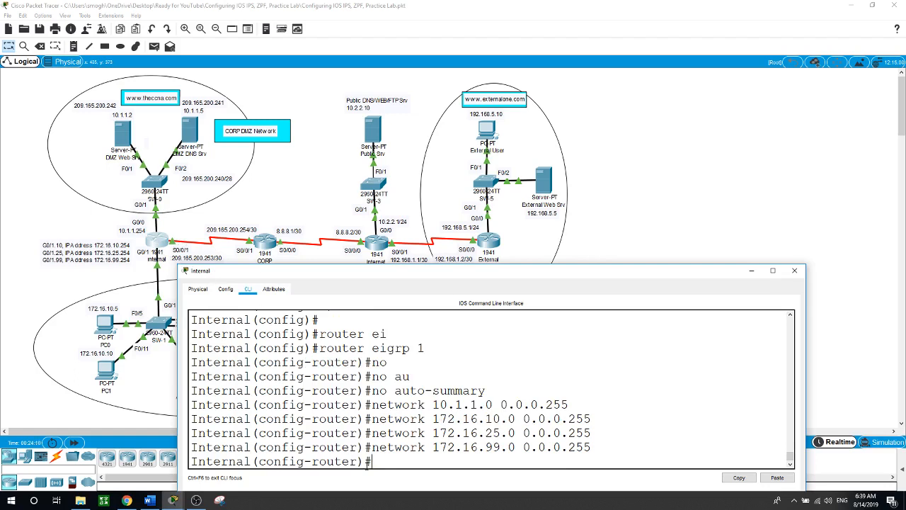
pyautogui.write('network 209.165')
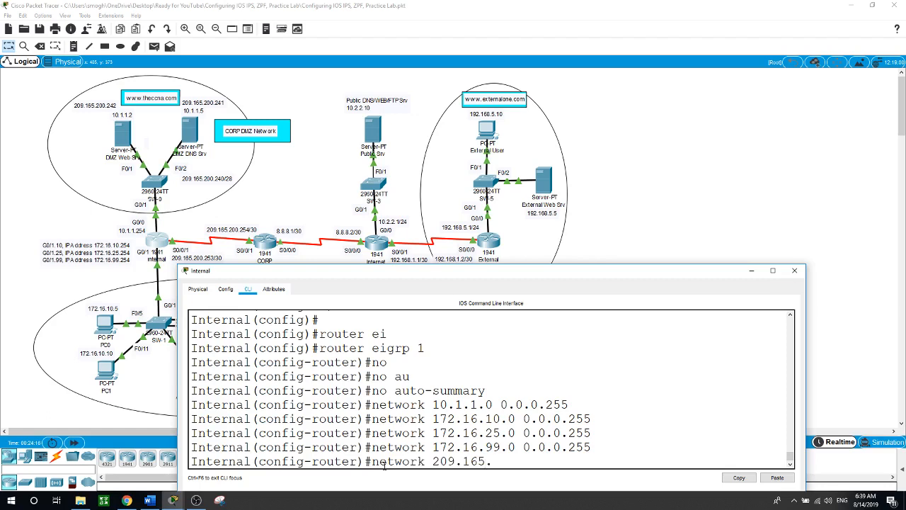
pyautogui.write('.200.252 0.0.0.3')
pyautogui.press('Return')
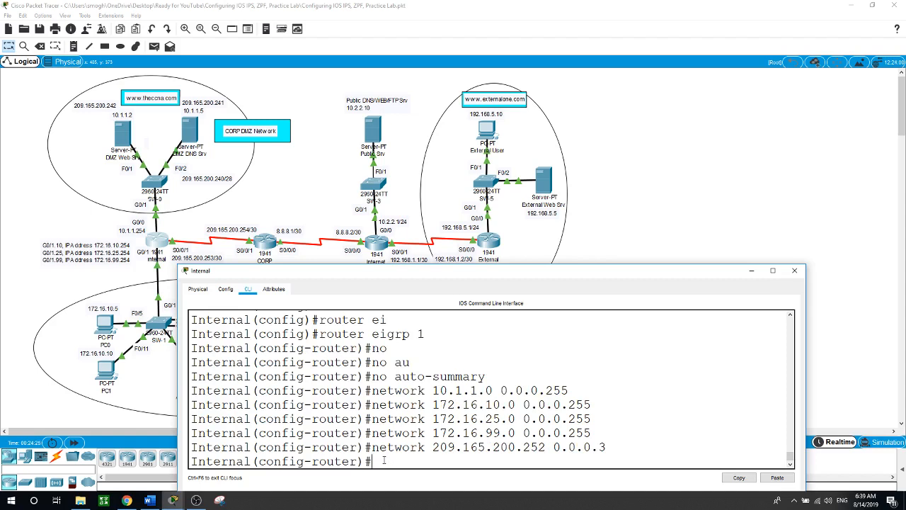
# Make g0/0, g0/1.10, g0/1.25 and g0/1.99 passive interfaces, then return to the topology
pyautogui.write('o')
pyautogui.press('Tab')
pyautogui.press('BackSpace')
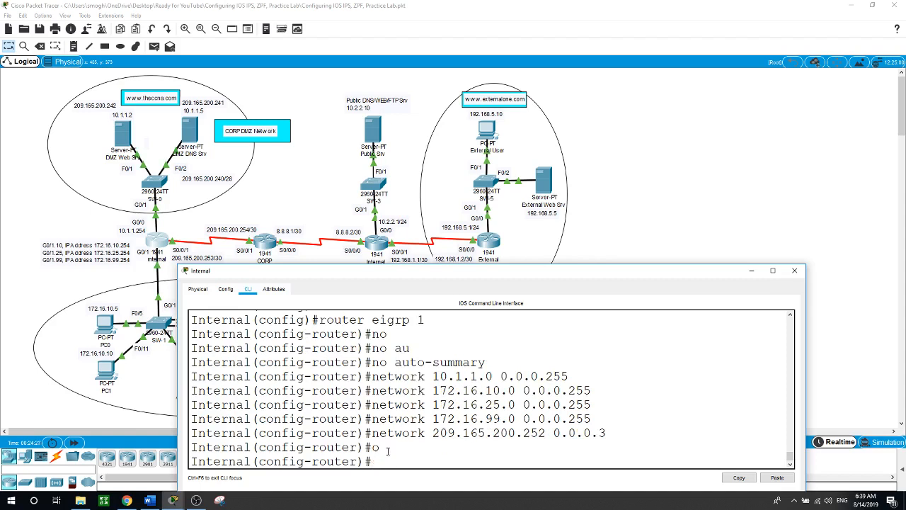
pyautogui.write('pa')
pyautogui.press('Tab')
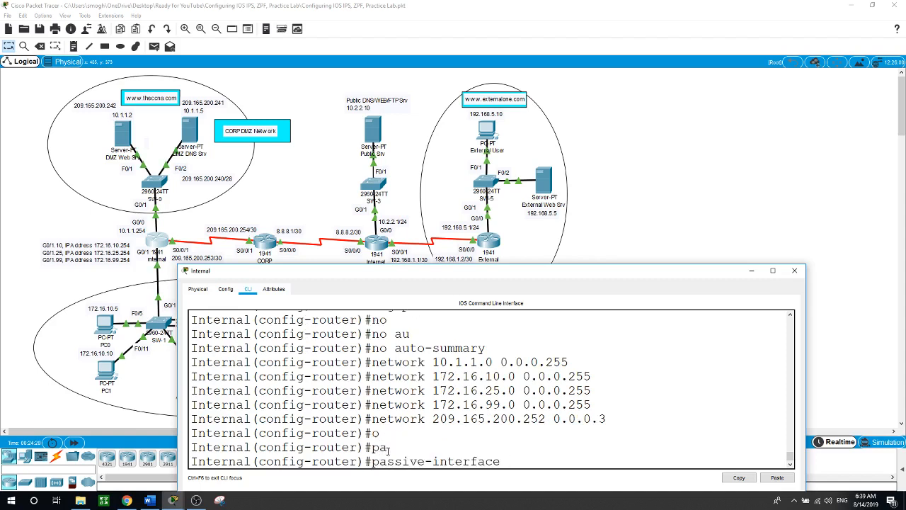
pyautogui.write('g0/0')
pyautogui.press('Return')
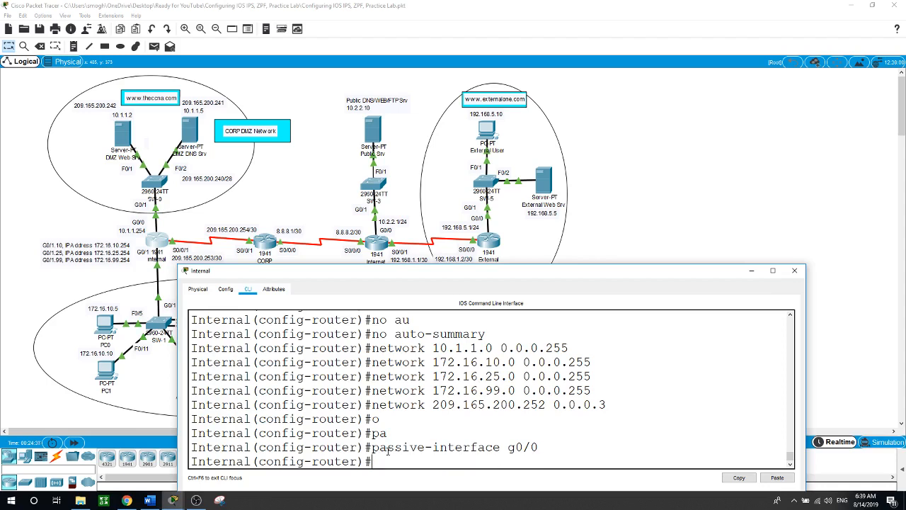
pyautogui.write('p')
pyautogui.press('Tab')
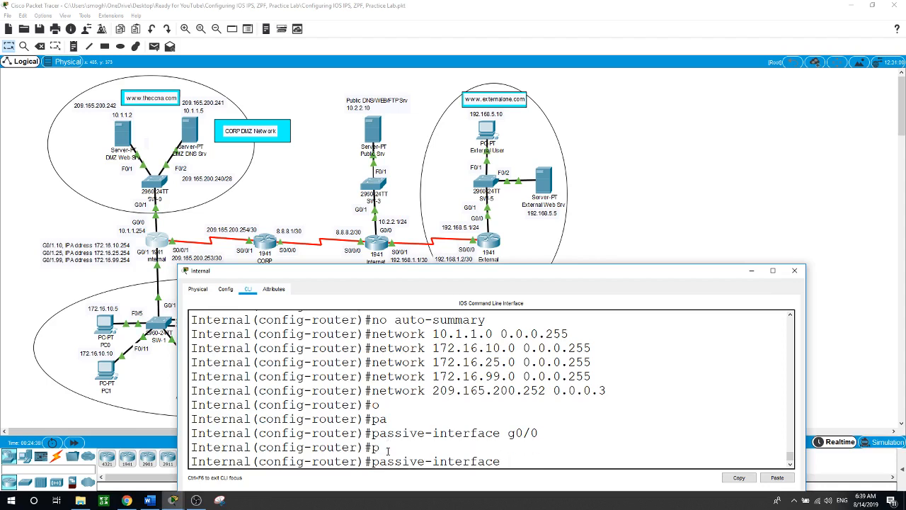
pyautogui.write('g0/')
pyautogui.write('.')
pyautogui.write('1.')
pyautogui.write('10')
pyautogui.press('Return')
pyautogui.press('Up')
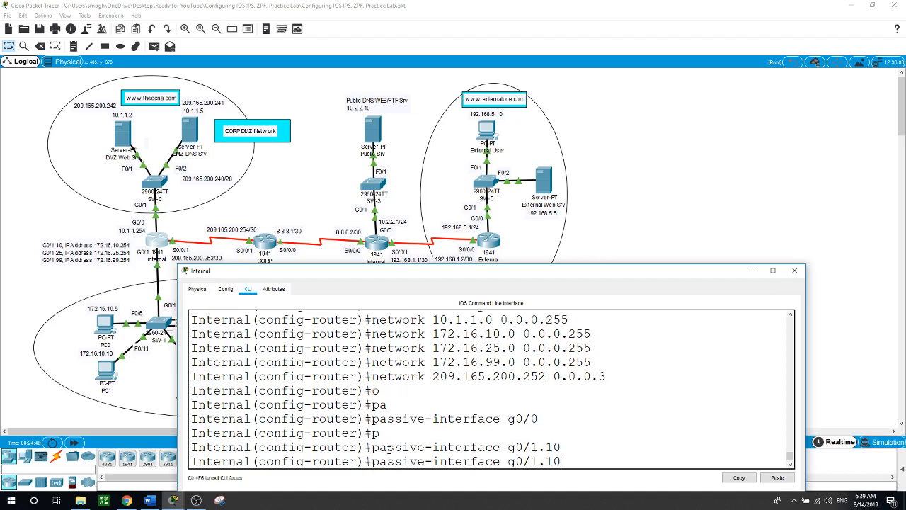
pyautogui.press('BackSpace')
pyautogui.press('BackSpace')
pyautogui.write('25')
pyautogui.press('Return')
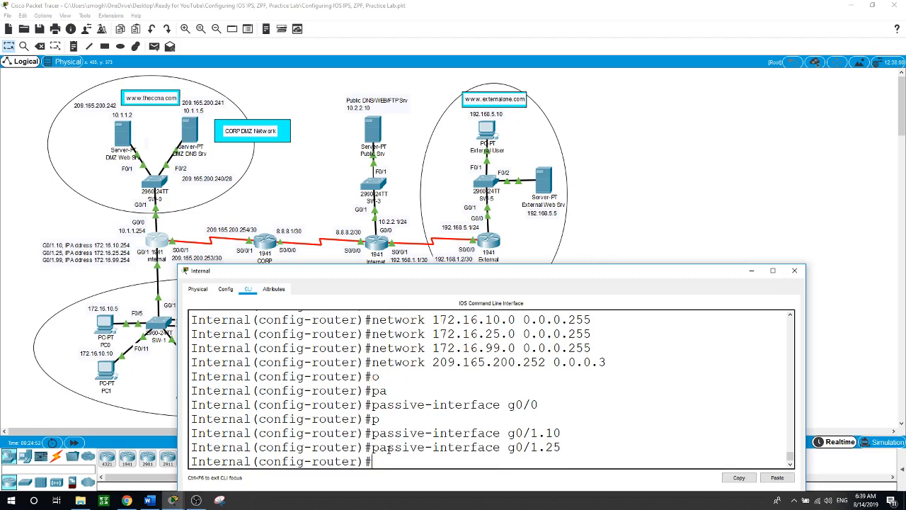
pyautogui.press('Up')
pyautogui.press('BackSpace')
pyautogui.press('BackSpace')
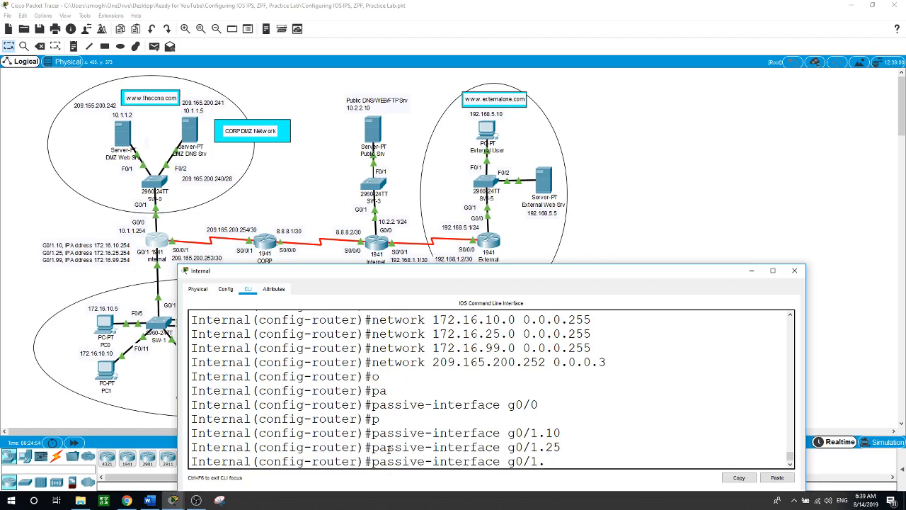
pyautogui.write('99')
pyautogui.press('Return')
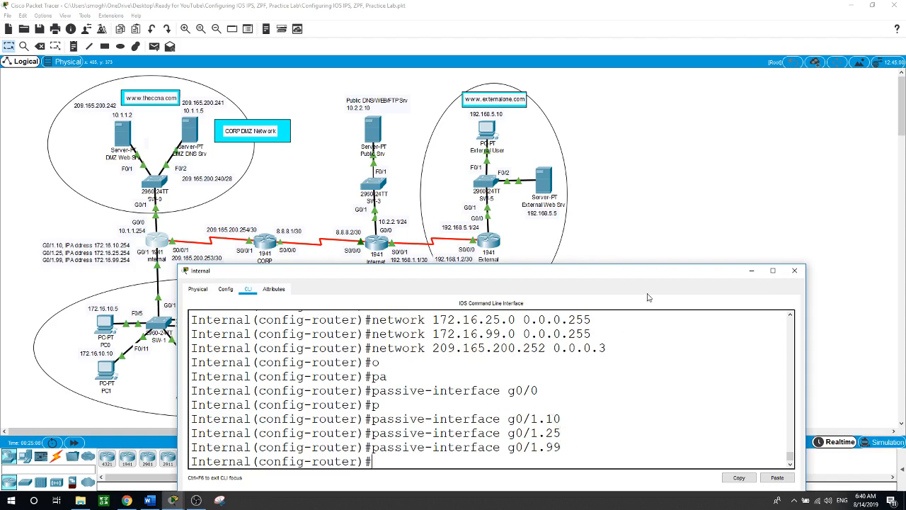
pyautogui.click(667, 213)
# On CORP, start EIGRP process 1 with auto-summary disabled
pyautogui.click(268, 244)
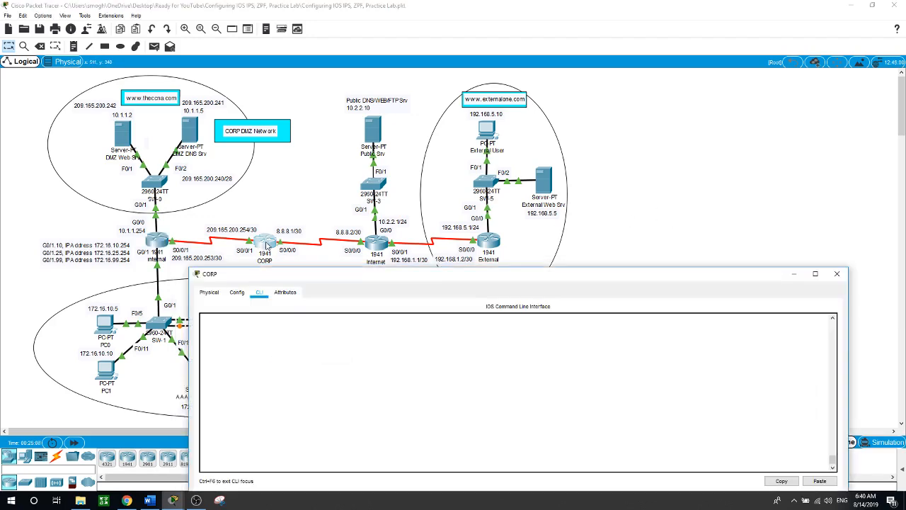
pyautogui.press('Return')
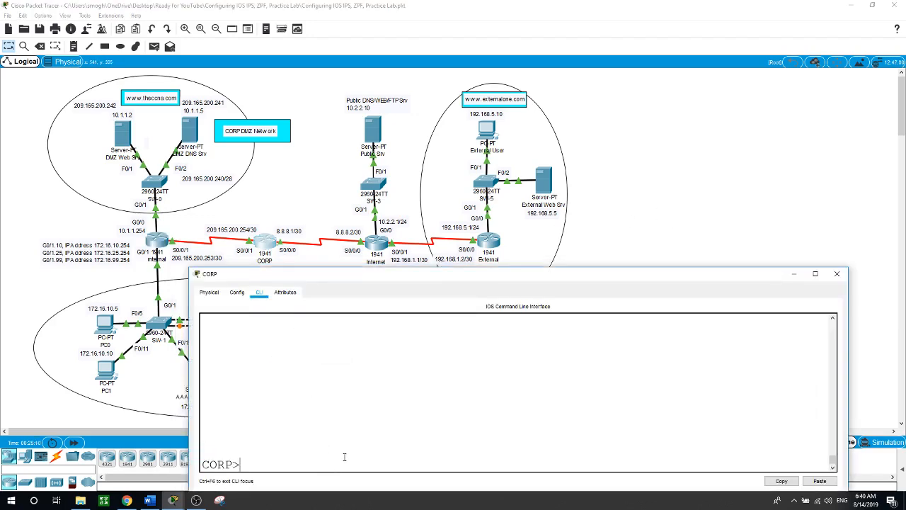
pyautogui.write('en')
pyautogui.press('Return')
pyautogui.write('conf')
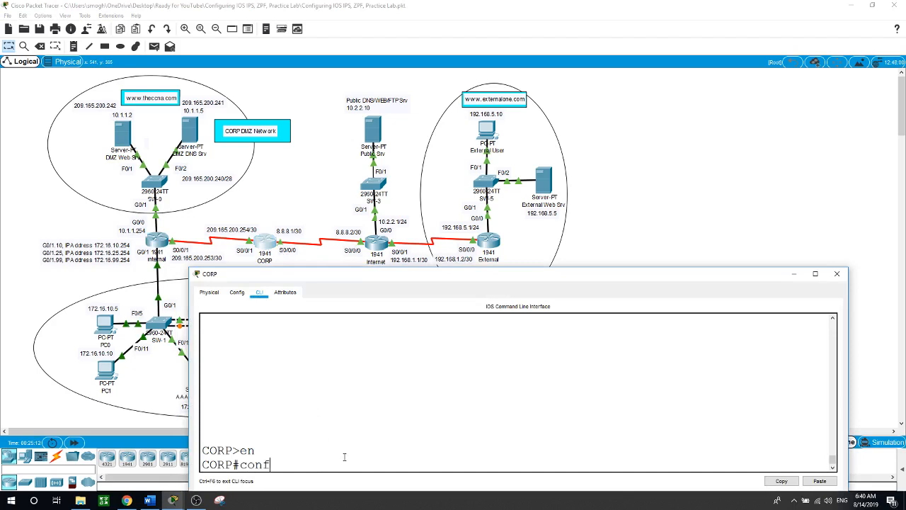
pyautogui.write(' t')
pyautogui.press('Return')
pyautogui.write('router')
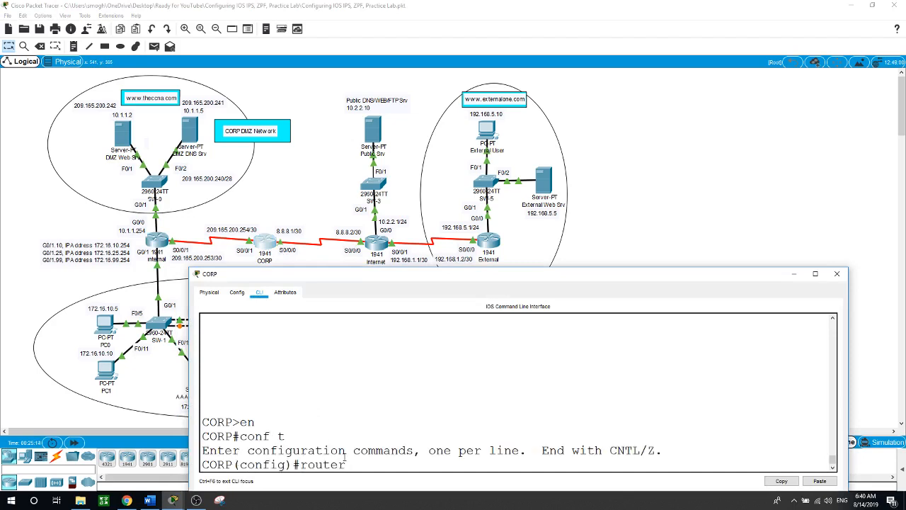
pyautogui.write(' eigrp 1')
pyautogui.press('Return')
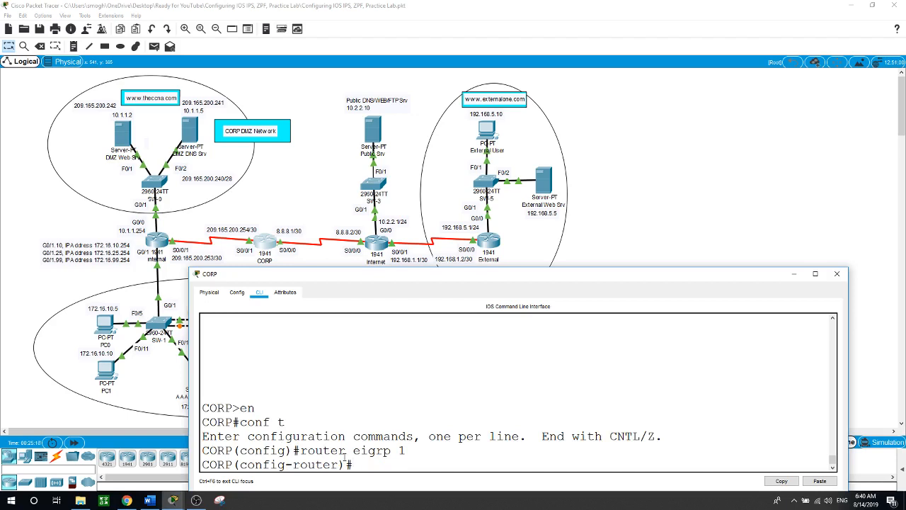
pyautogui.write('no au')
pyautogui.press('Tab')
pyautogui.press('Return')
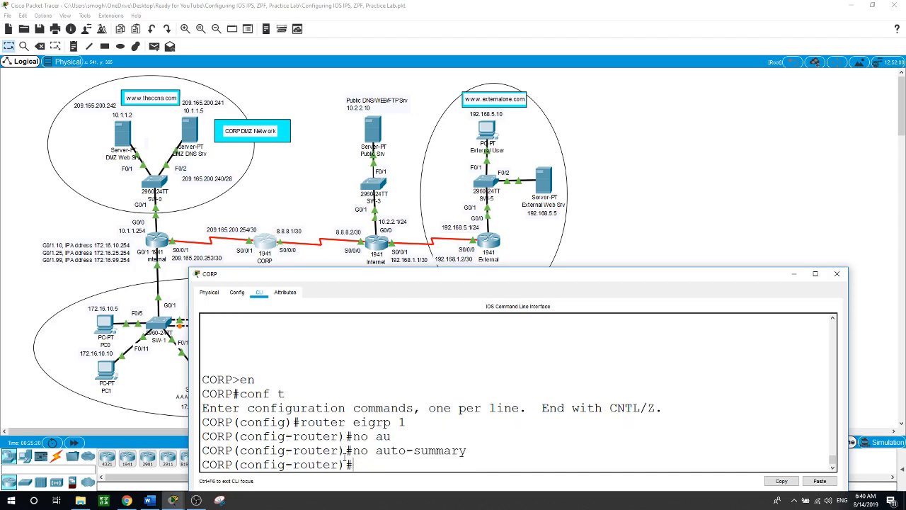
# Advertise network 209.165.200.252 0.0.0.3 in CORP's EIGRP
pyautogui.write('net')
pyautogui.press('Tab')
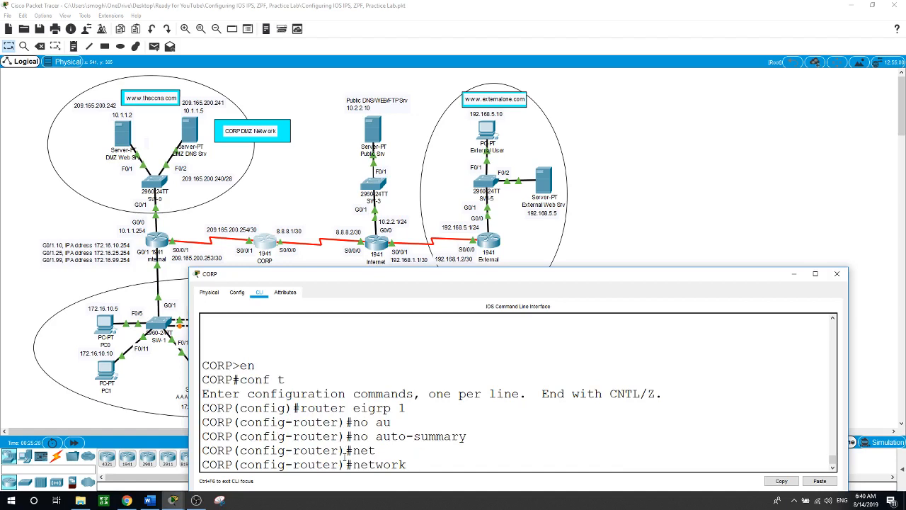
pyautogui.write('209.135')
pyautogui.press('BackSpace')
pyautogui.press('BackSpace')
pyautogui.write('65.200.252 ')
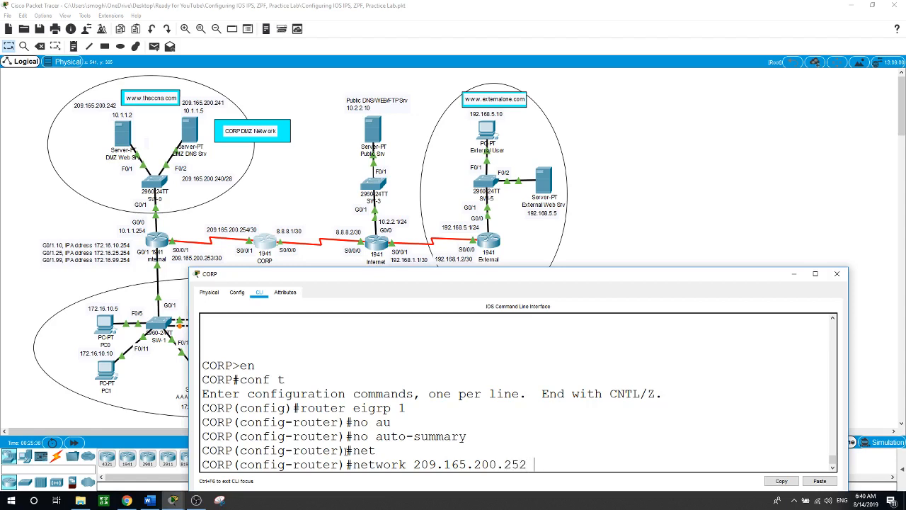
pyautogui.write('0.0.0.')
pyautogui.press('Return')
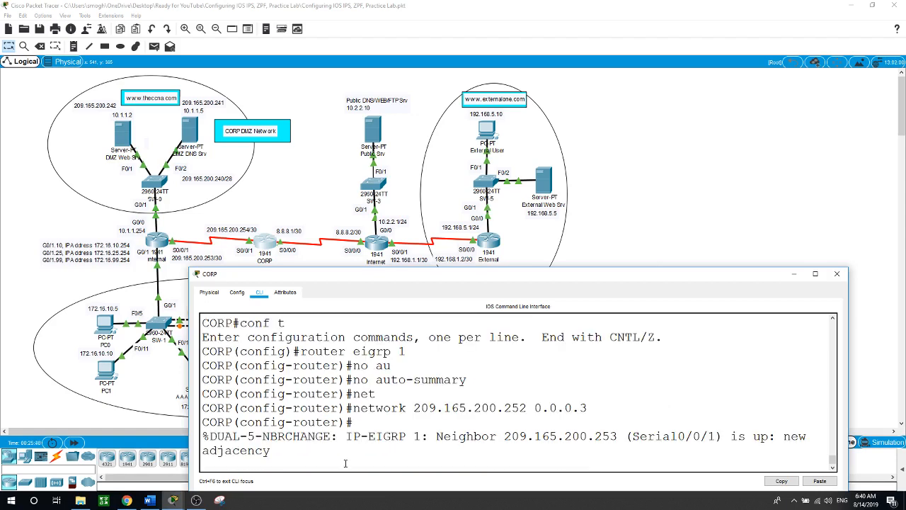
pyautogui.press('Return')
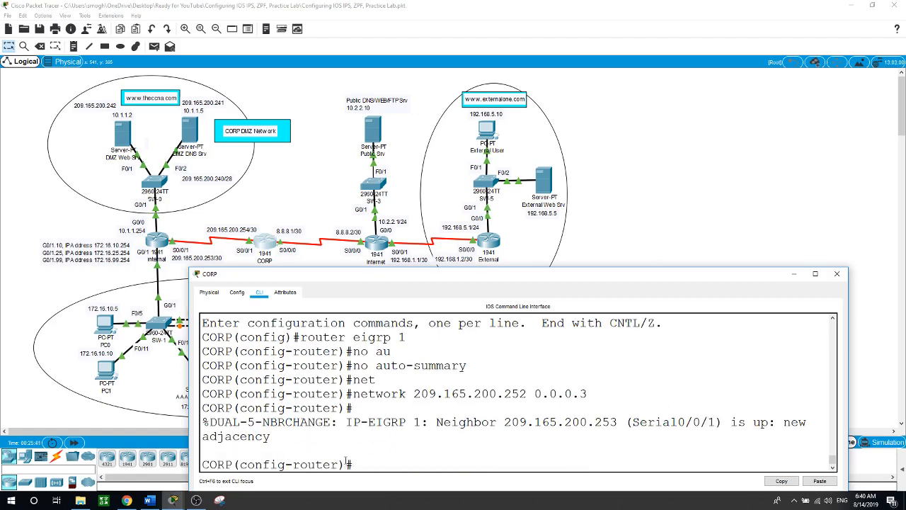
# Make s0/0/0 passive, redistribute static routes, exit, and close CORP's window
pyautogui.write('pa')
pyautogui.press('Tab')
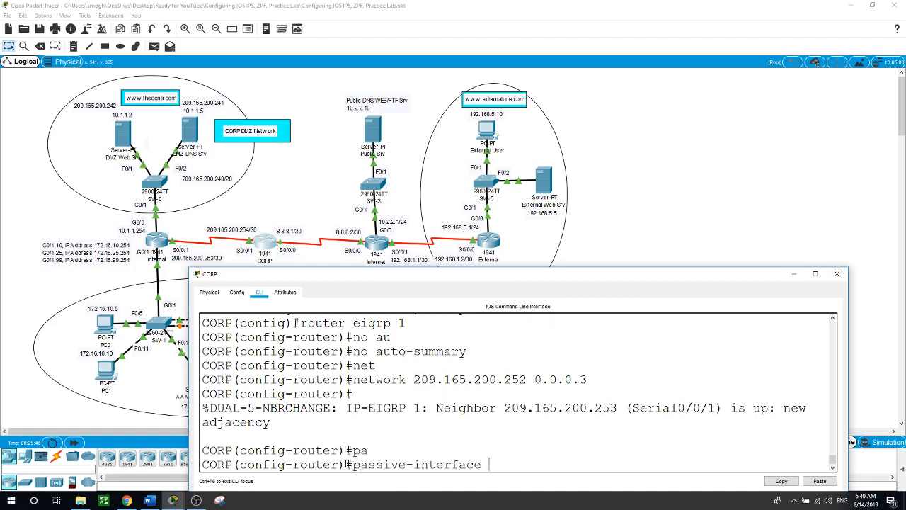
pyautogui.write('s0/0/0')
pyautogui.press('Return')
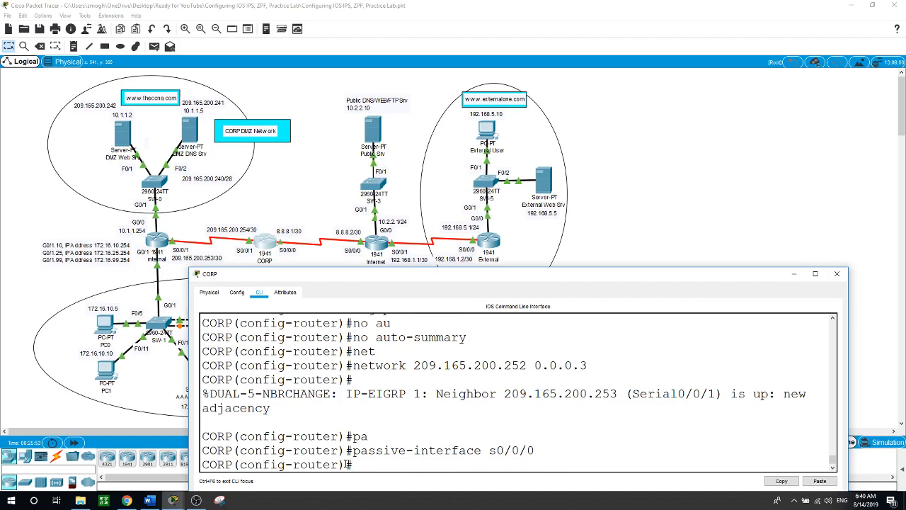
pyautogui.write('redi')
pyautogui.press('Tab')
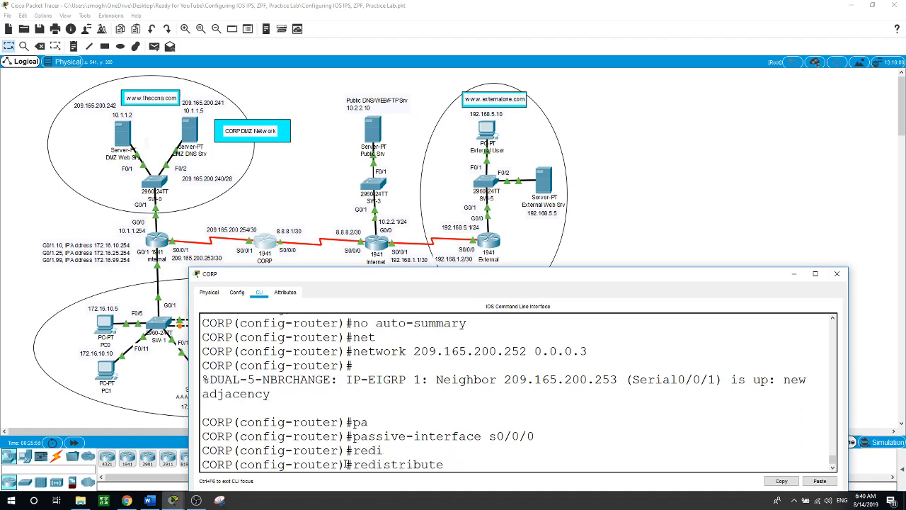
pyautogui.write('st')
pyautogui.press('Tab')
pyautogui.press('Return')
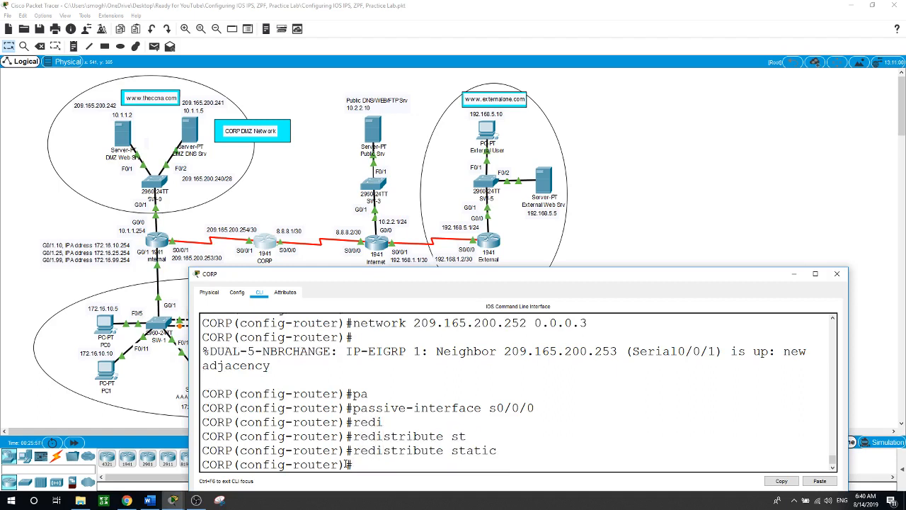
pyautogui.write('exit')
pyautogui.press('Return')
pyautogui.press('Return')
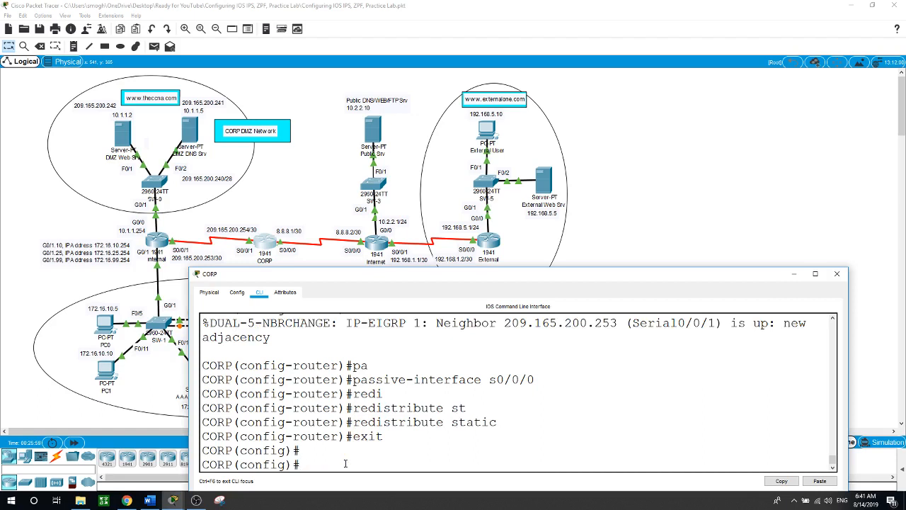
pyautogui.hotkey('alt', 'F4')
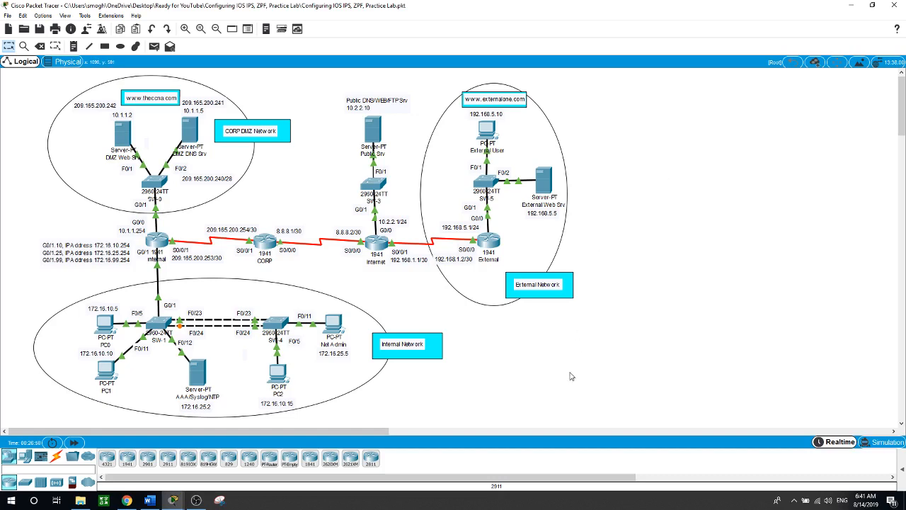
# Reopen the Internal router's CLI from the topology
pyautogui.click(156, 241)
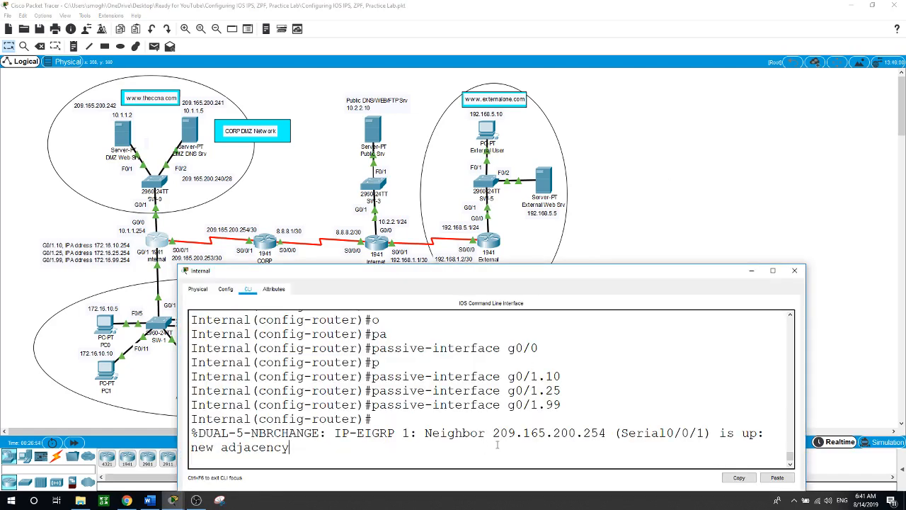
# Leave router configuration mode and set the Internal router's NTP server to 172.16.25.2
pyautogui.press('Return')
pyautogui.write('exit')
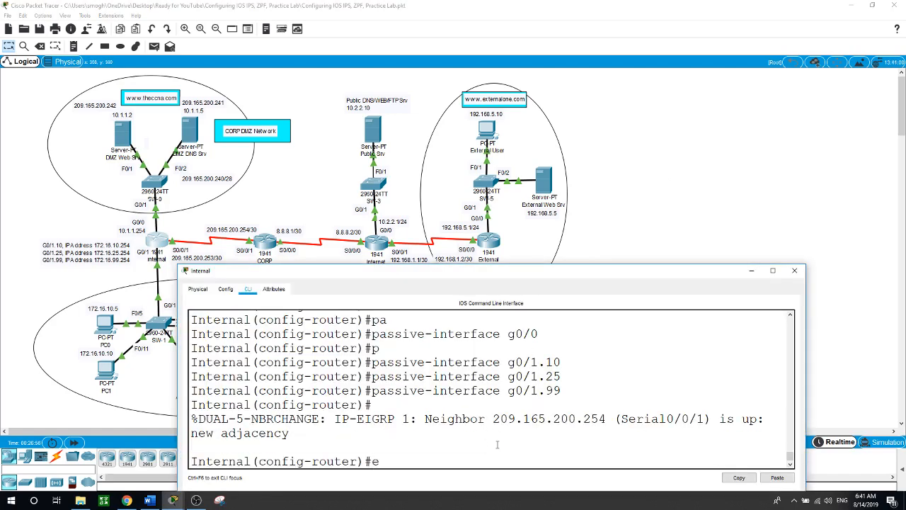
pyautogui.press('Return')
pyautogui.press('Return')
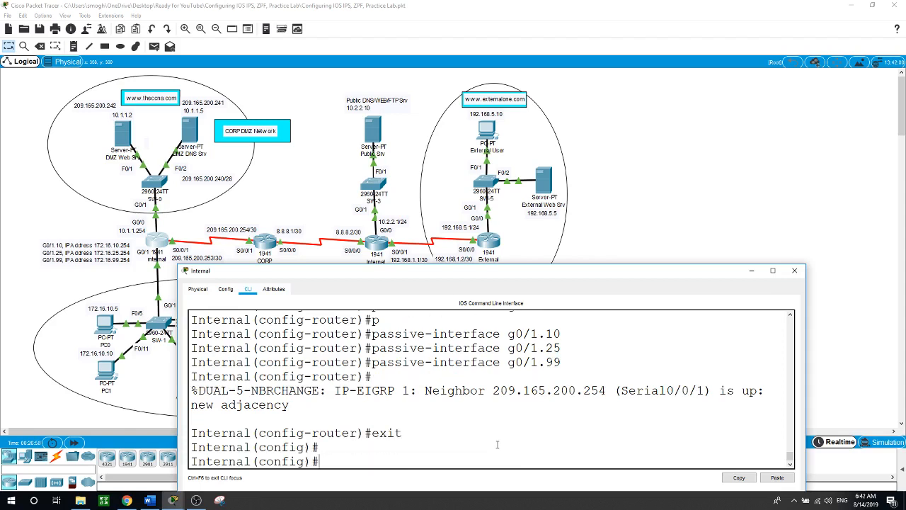
pyautogui.write('ntp se')
pyautogui.press('Tab')
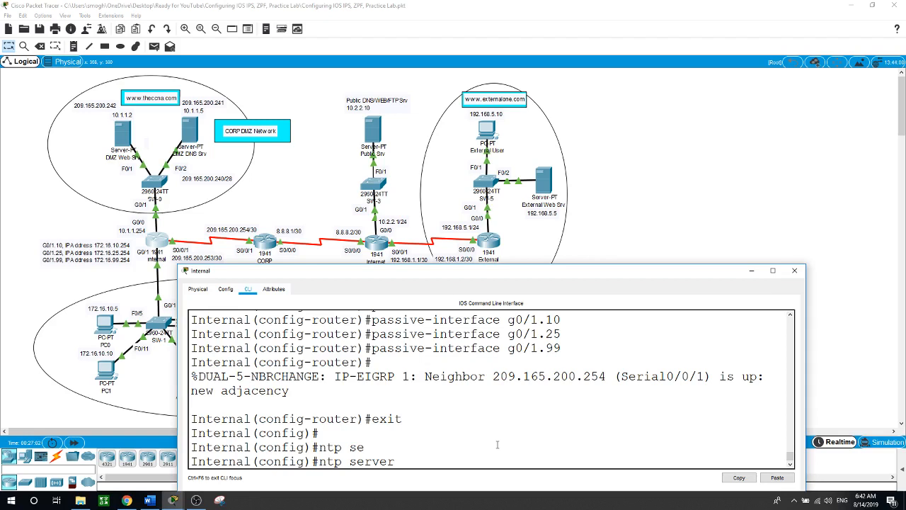
pyautogui.click(794, 269)
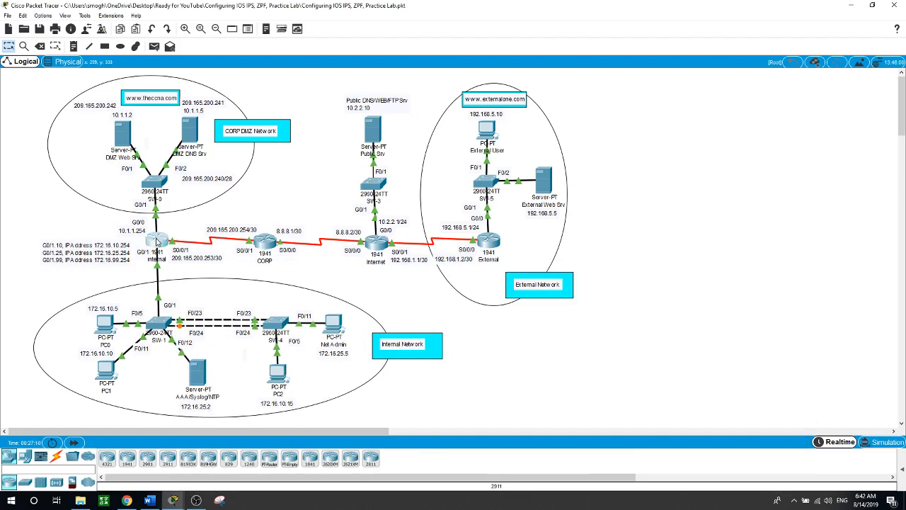
pyautogui.click(157, 242)
pyautogui.write('172.16.2')
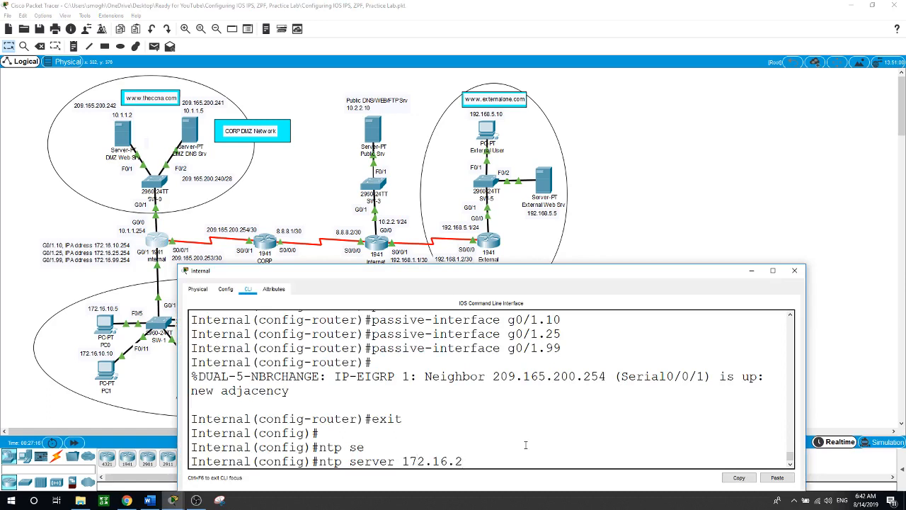
pyautogui.write('5.2')
pyautogui.press('Return')
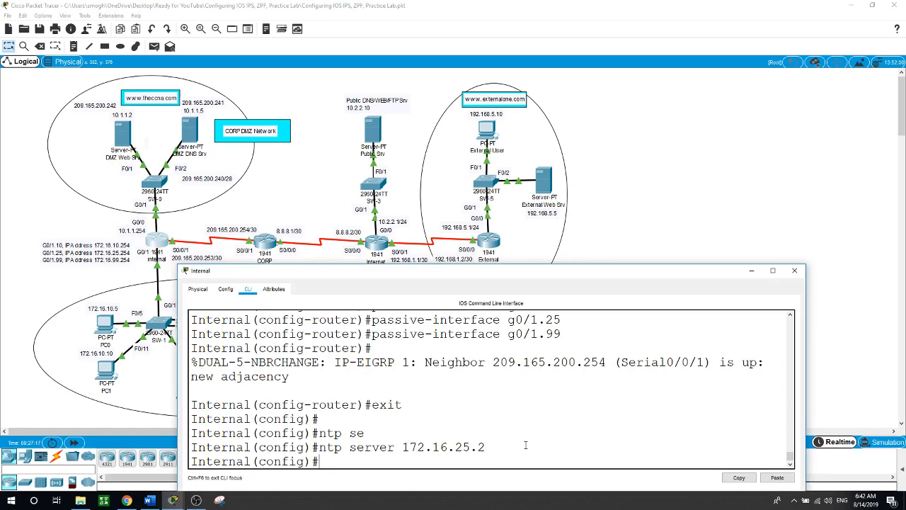
# Apply 'ntp update-calendar' so NTP keeps the hardware calendar updated
pyautogui.write('bto')
pyautogui.press('BackSpace')
pyautogui.press('BackSpace')
pyautogui.write('b-')
pyautogui.press('BackSpace')
pyautogui.write('ntp up')
pyautogui.press('Tab')
pyautogui.press('Return')
# Timestamp log messages with datetime msec and send syslog to host 172.16.25.2
pyautogui.write('sevi')
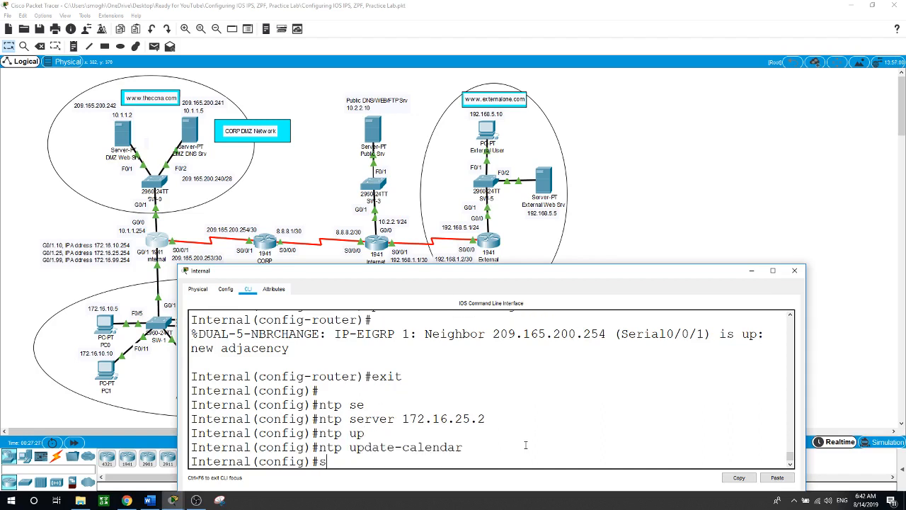
pyautogui.press('Tab')
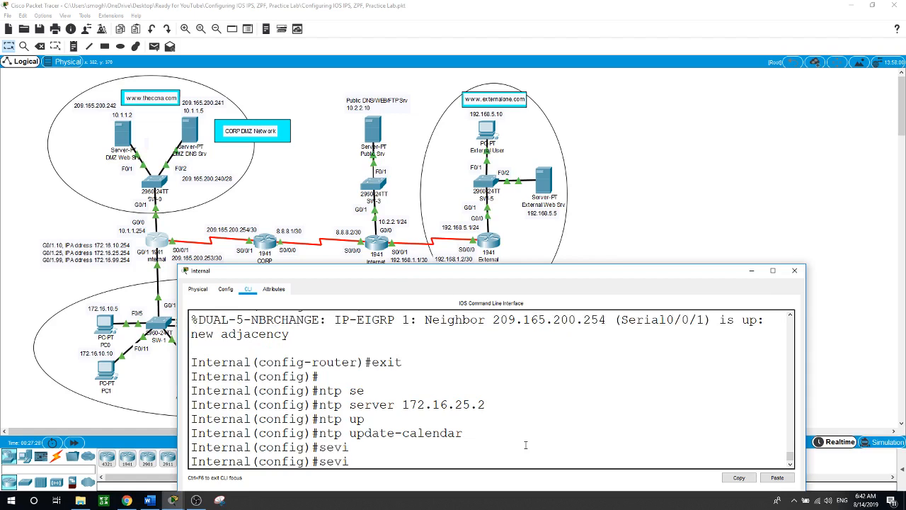
pyautogui.write('ce')
pyautogui.press('Tab')
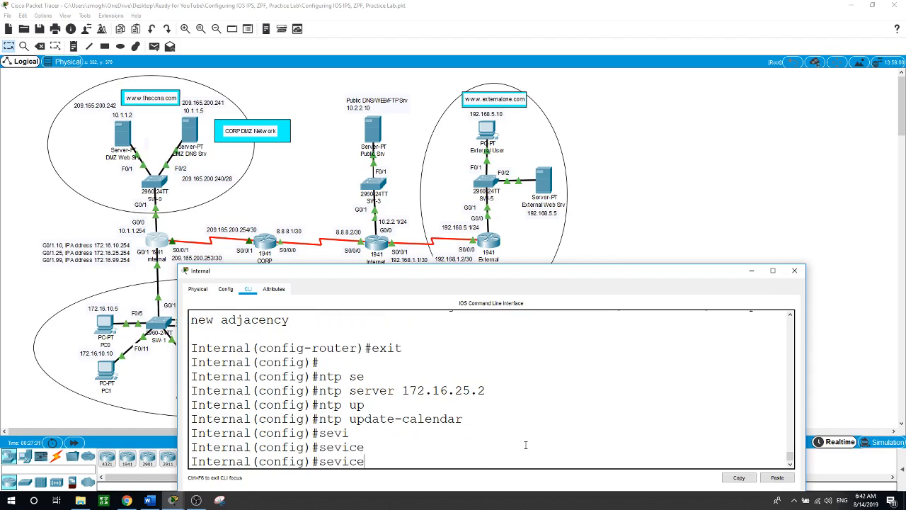
pyautogui.press('BackSpace')
pyautogui.press('BackSpace')
pyautogui.press('BackSpace')
pyautogui.press('BackSpace')
pyautogui.write('rvic')
pyautogui.press('Tab')
pyautogui.write('tim')
pyautogui.press('Tab')
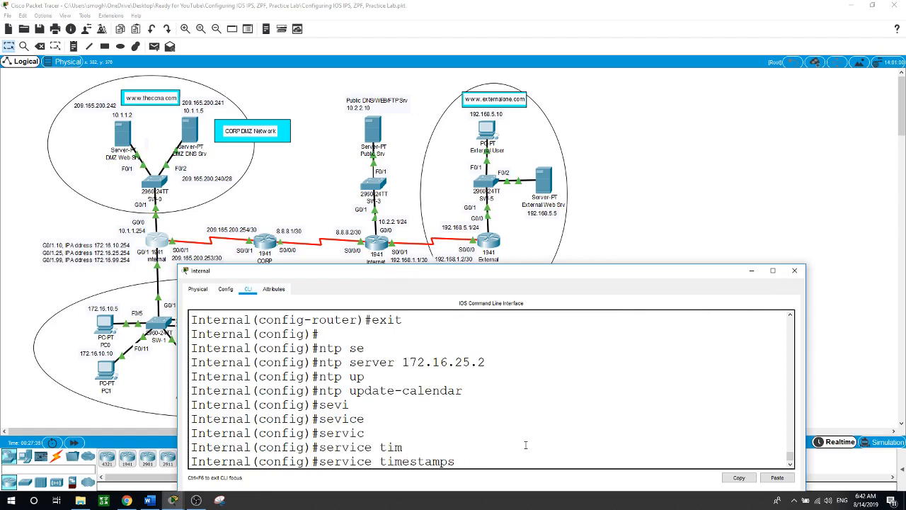
pyautogui.write('log da')
pyautogui.press('Tab')
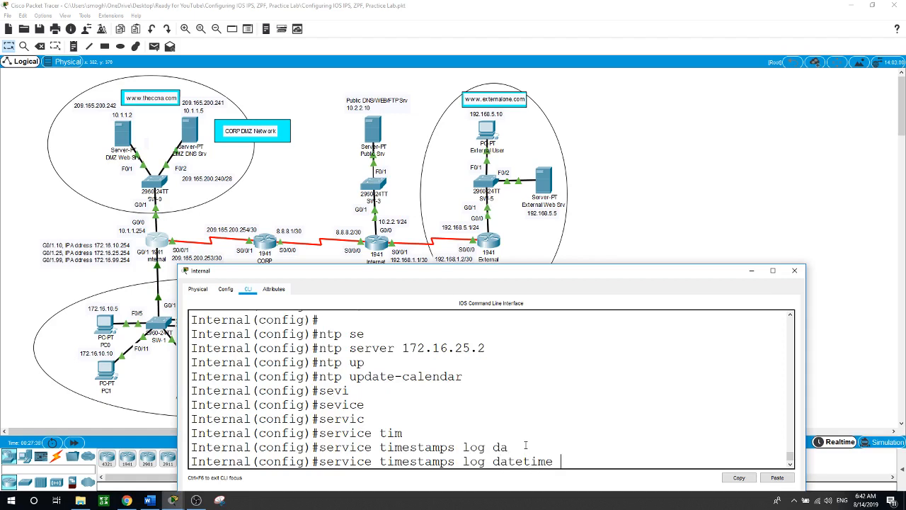
pyautogui.write('m')
pyautogui.write('sec')
pyautogui.press('Return')
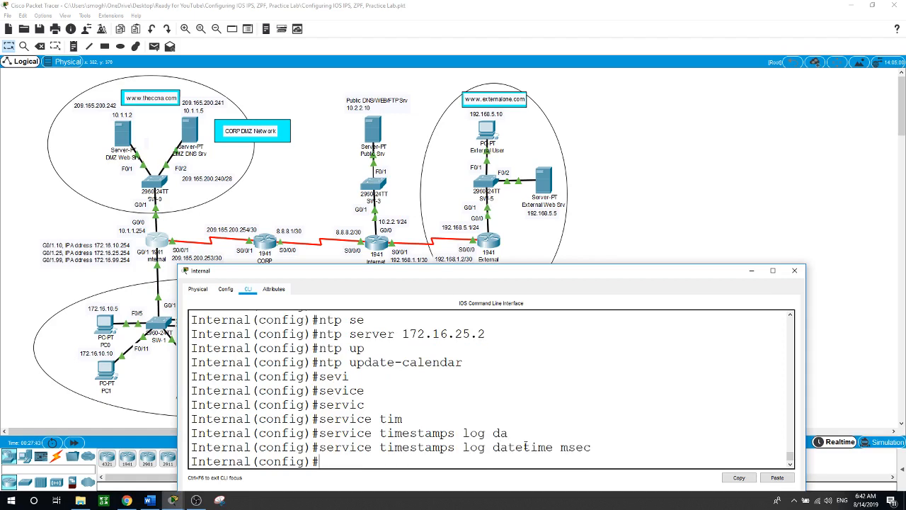
pyautogui.write('logging host 172.16.25.')
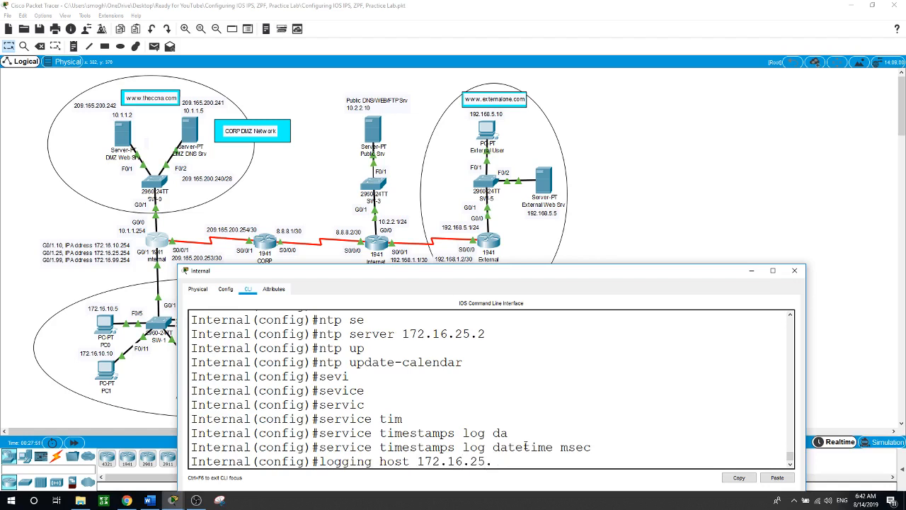
pyautogui.write('02')
pyautogui.press('Return')
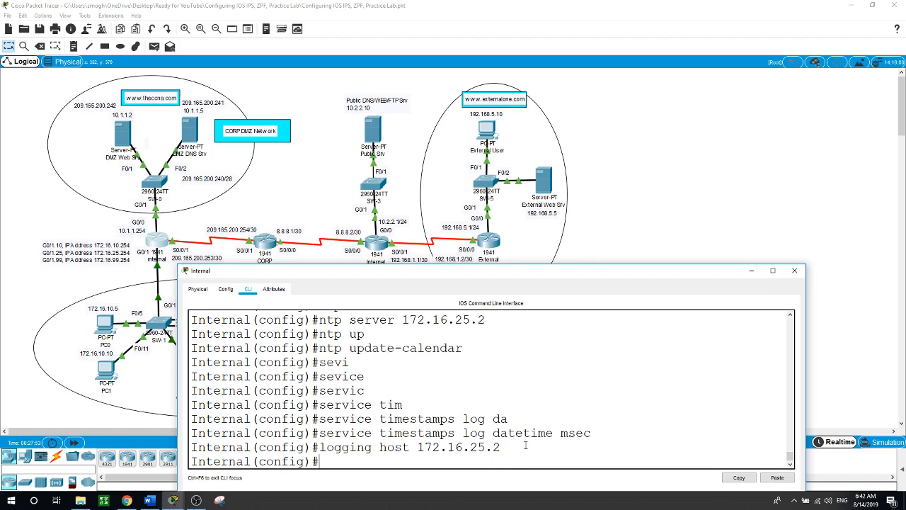
# Block logins for 30 seconds after 3 failed attempts within 60 seconds
pyautogui.write('login block-')
pyautogui.press('Tab')
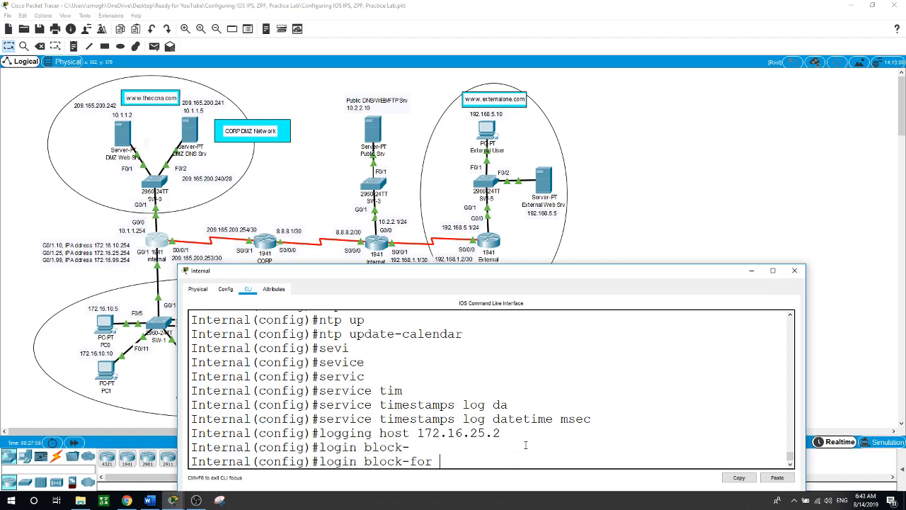
pyautogui.write('30')
pyautogui.write(' at')
pyautogui.press('Tab')
pyautogui.write('3')
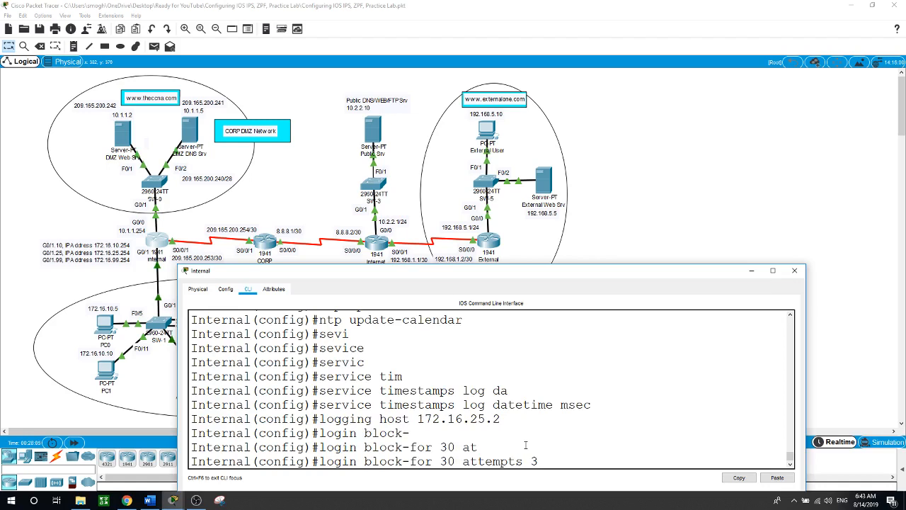
pyautogui.write(' w')
pyautogui.press('Tab')
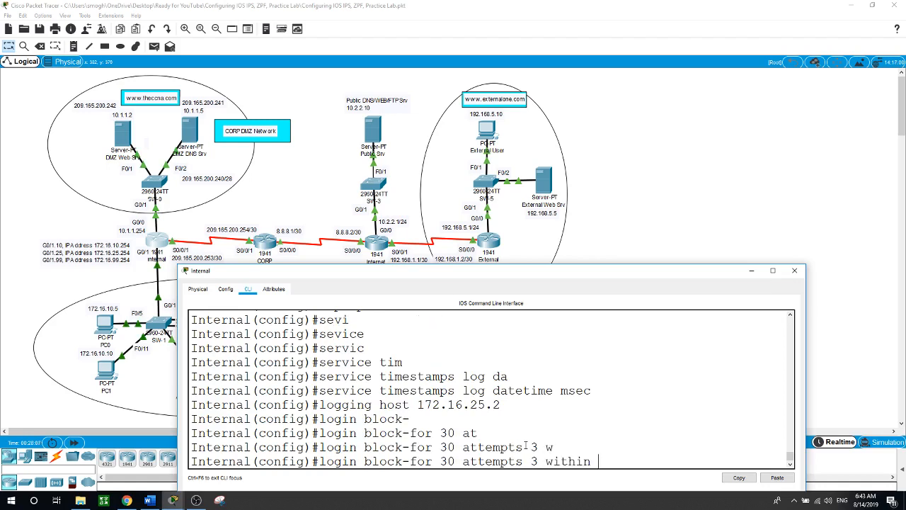
pyautogui.write('60')
pyautogui.press('Return')
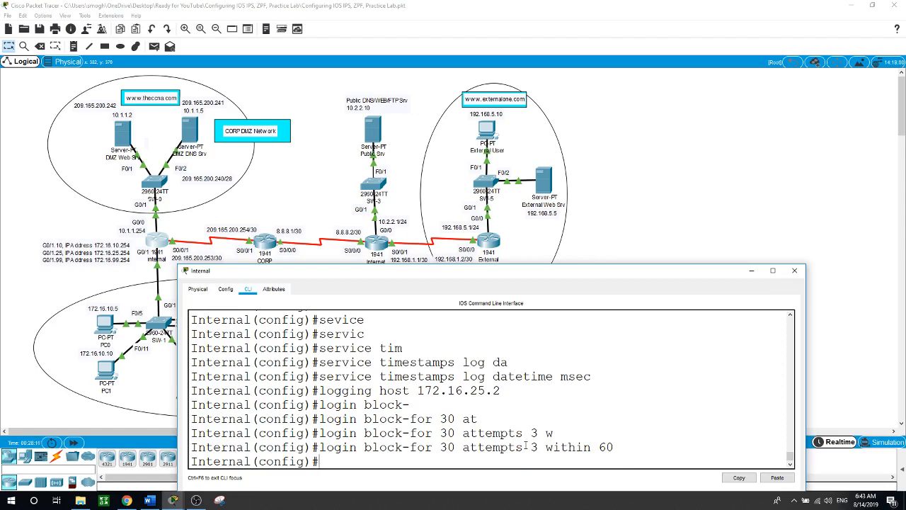
# Enable logging of both failed and successful logins with 'login on-failure log' and 'login on-success log'
pyautogui.write('login on f')
pyautogui.press('BackSpace')
pyautogui.press('BackSpace')
pyautogui.write('-f')
pyautogui.press('Tab')
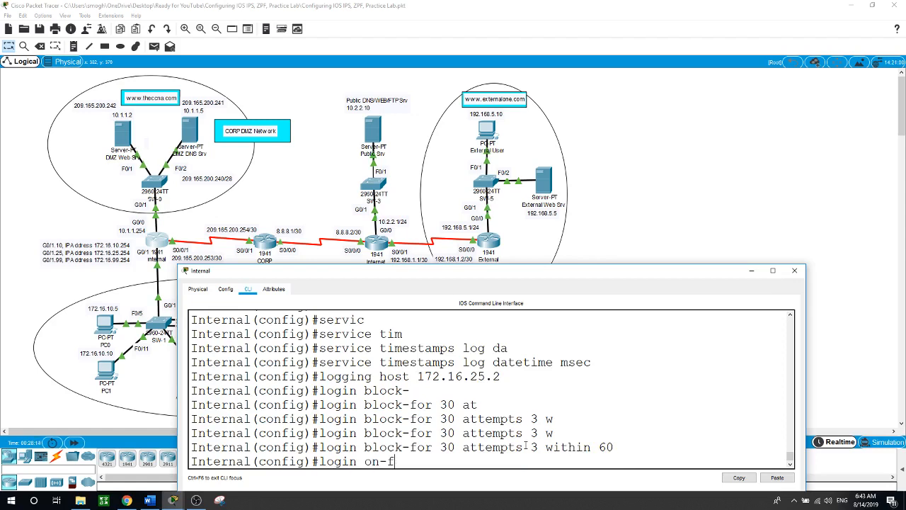
pyautogui.write('log')
pyautogui.press('Return')
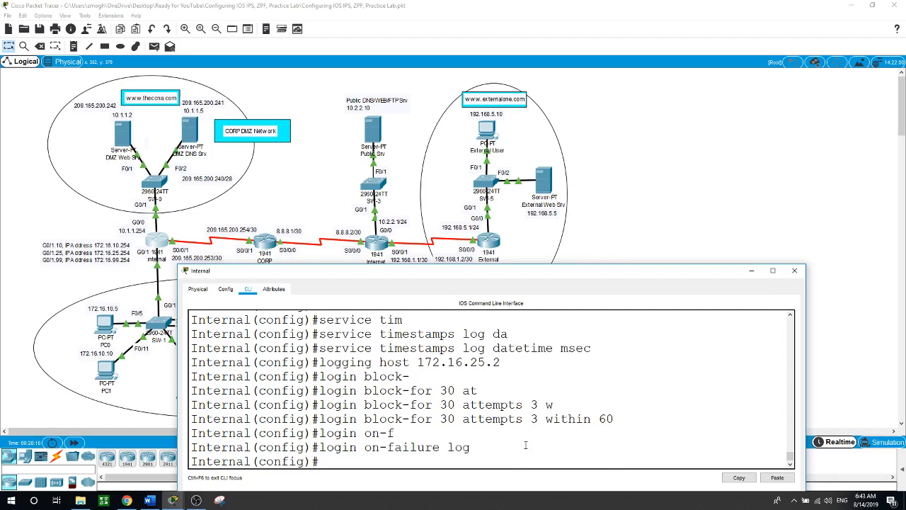
pyautogui.write('login on-s')
pyautogui.press('Tab')
pyautogui.write('log')
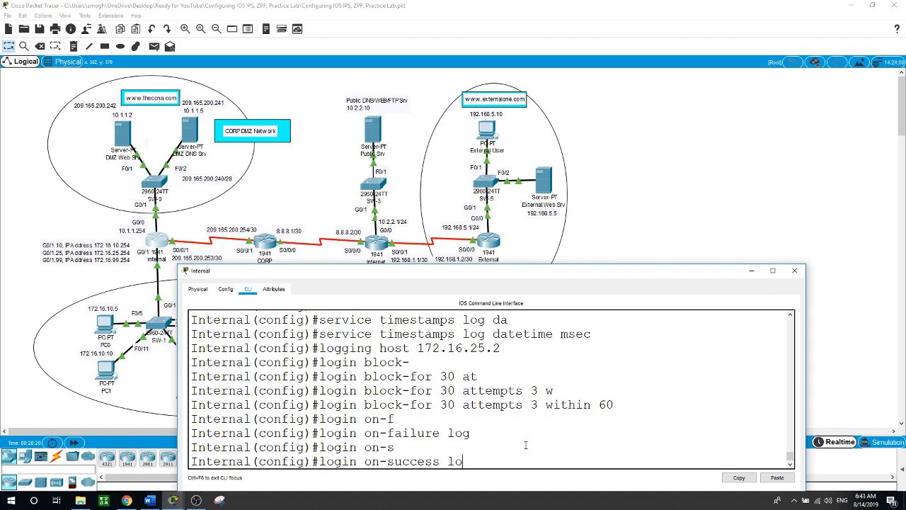
pyautogui.press('Return')
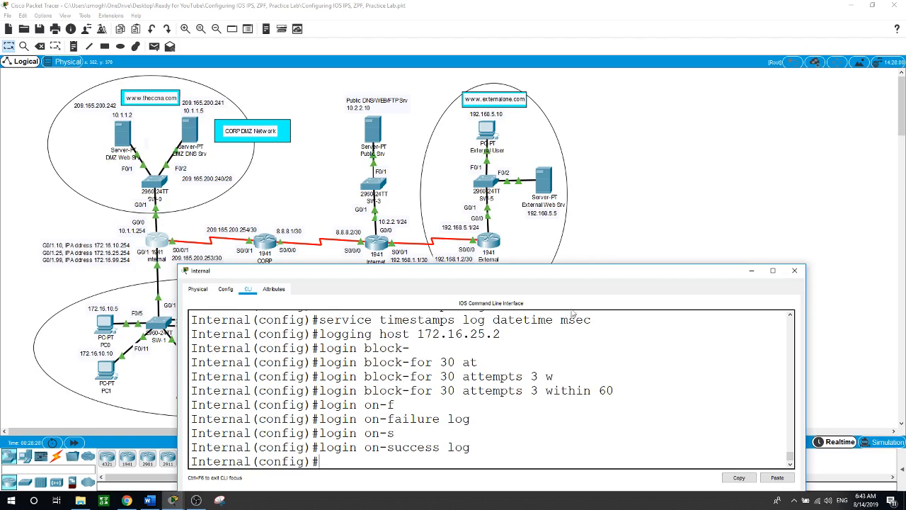
pyautogui.click(690, 210)
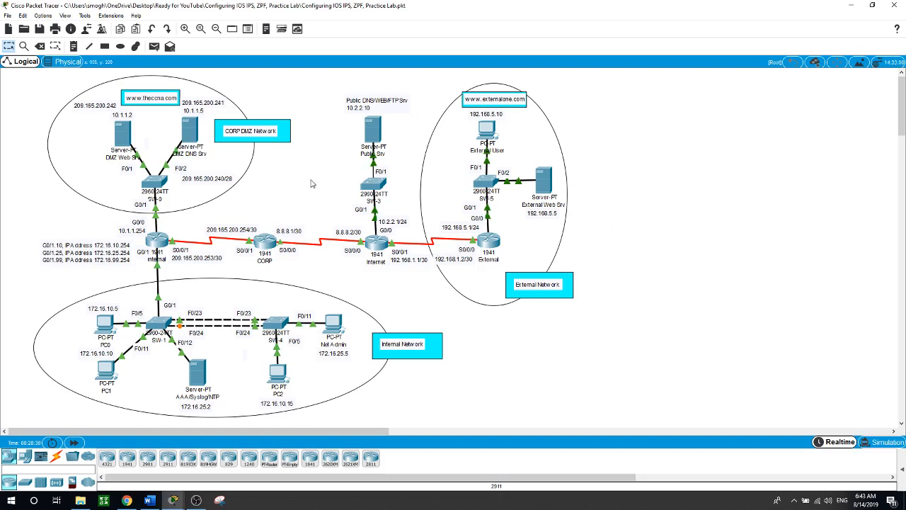
pyautogui.click(153, 238)
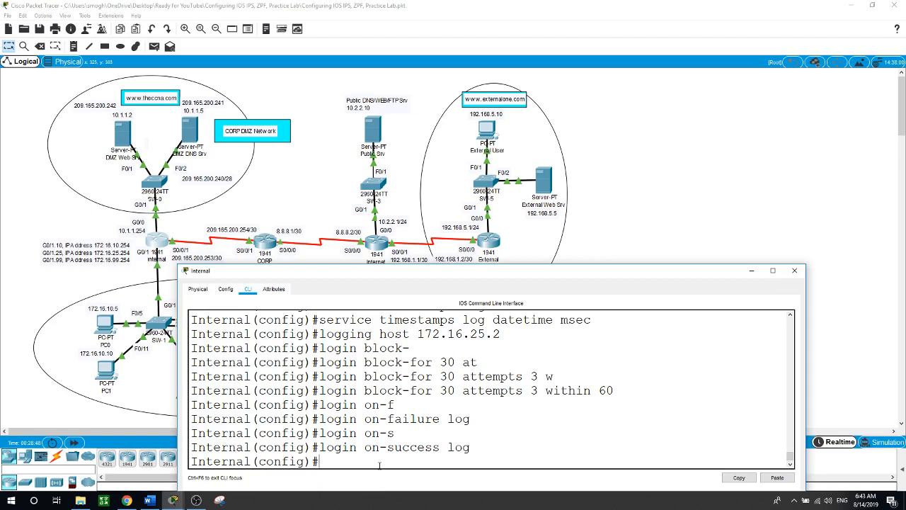
# Set the Internal router's IP domain name to theccna.com
pyautogui.write('p domian')
pyautogui.press('BackSpace')
pyautogui.press('BackSpace')
pyautogui.press('BackSpace')
pyautogui.write('ain-n')
pyautogui.press('Tab')
pyautogui.write('the')
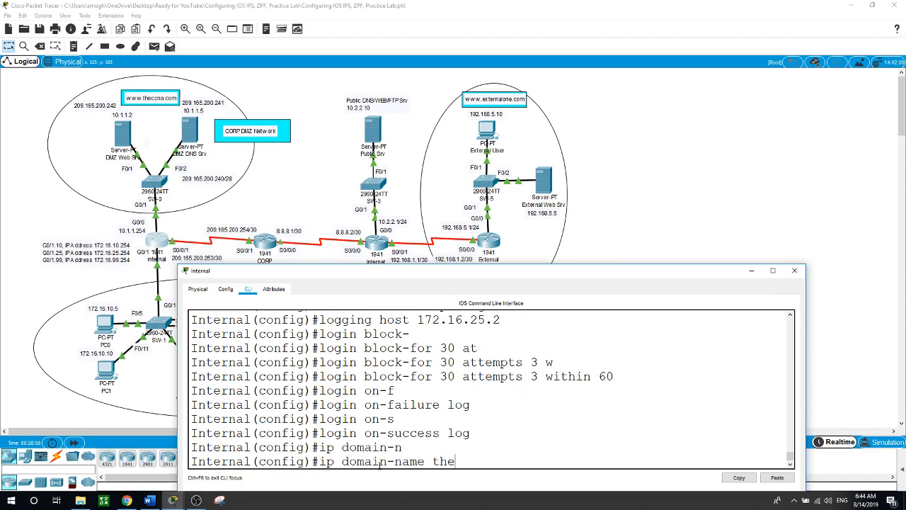
pyautogui.write('ccna.com')
pyautogui.press('Return')
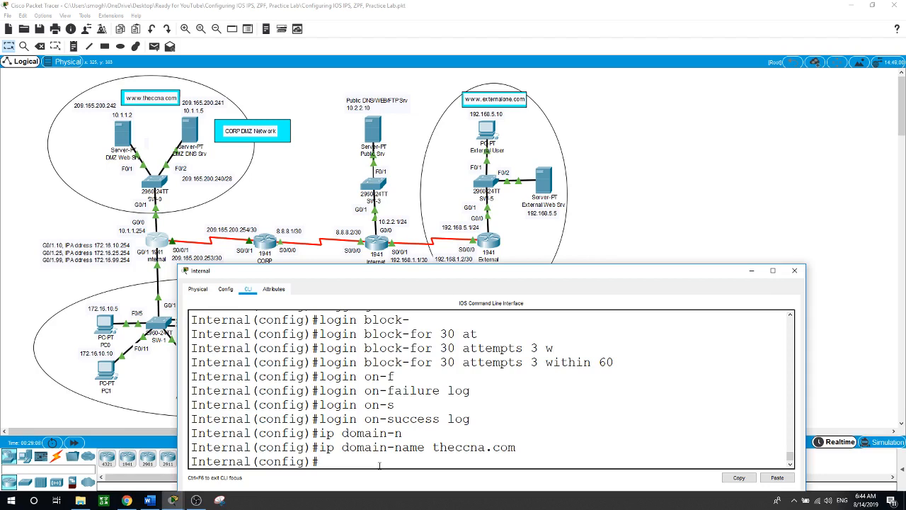
# Generate an RSA key pair with a 1024-bit modulus for SSH
pyautogui.write('cr')
pyautogui.press('Tab')
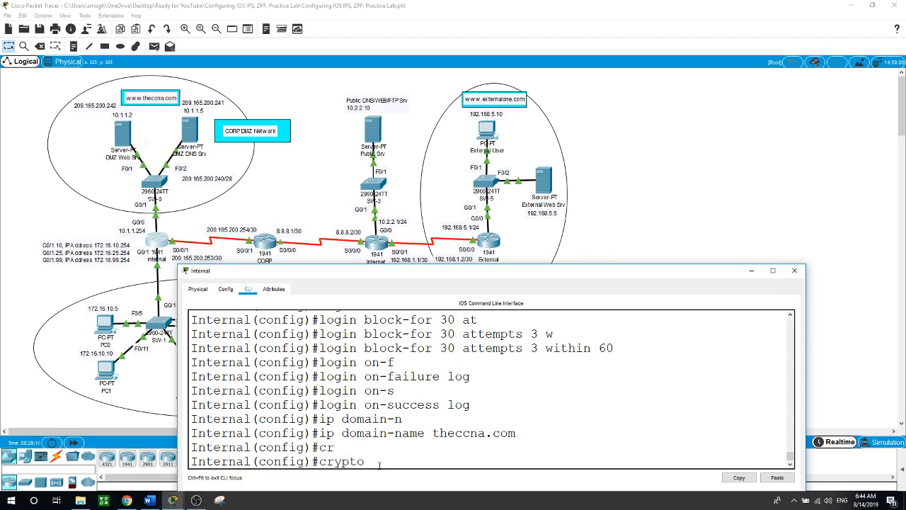
pyautogui.write('k')
pyautogui.press('Tab')
pyautogui.write('g')
pyautogui.press('Tab')
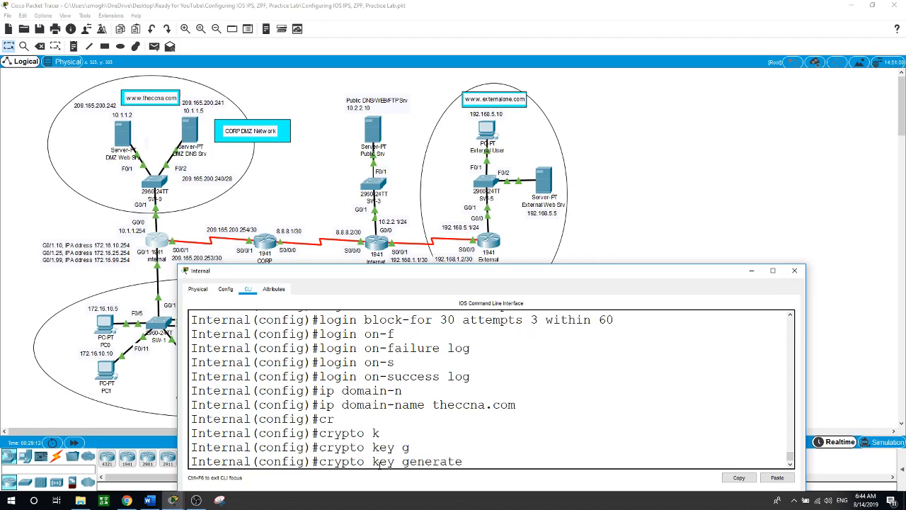
pyautogui.write('rsa')
pyautogui.press('Return')
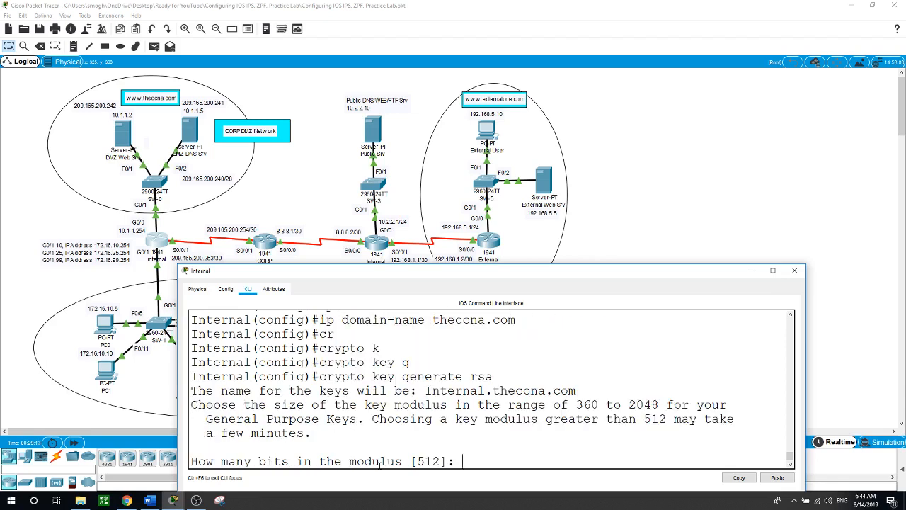
pyautogui.write('1024')
pyautogui.press('Return')
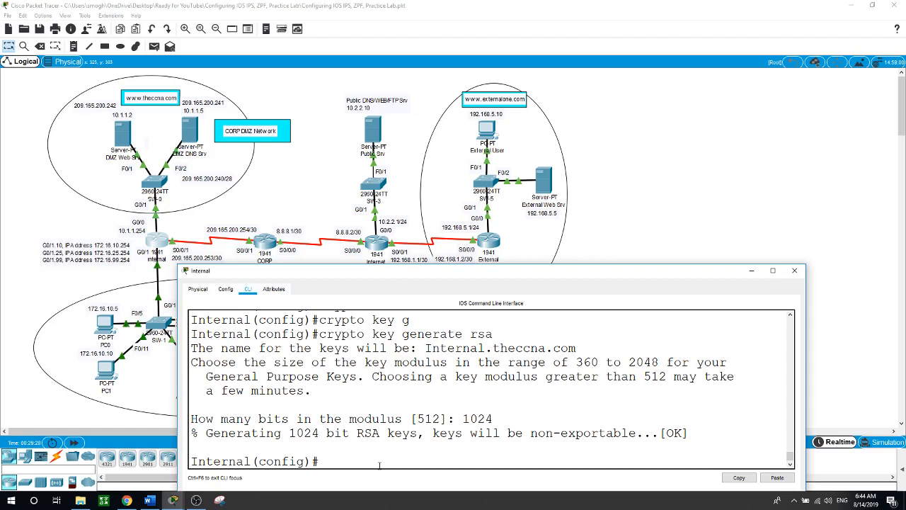
# Begin entering the 'ip ssh version' command
pyautogui.write('ip s')
pyautogui.write(' sh')
pyautogui.press('BackSpace')
pyautogui.write('sh v')
# Restrict SSH to version 2 and set its time-out to 90 seconds
pyautogui.press('Tab')
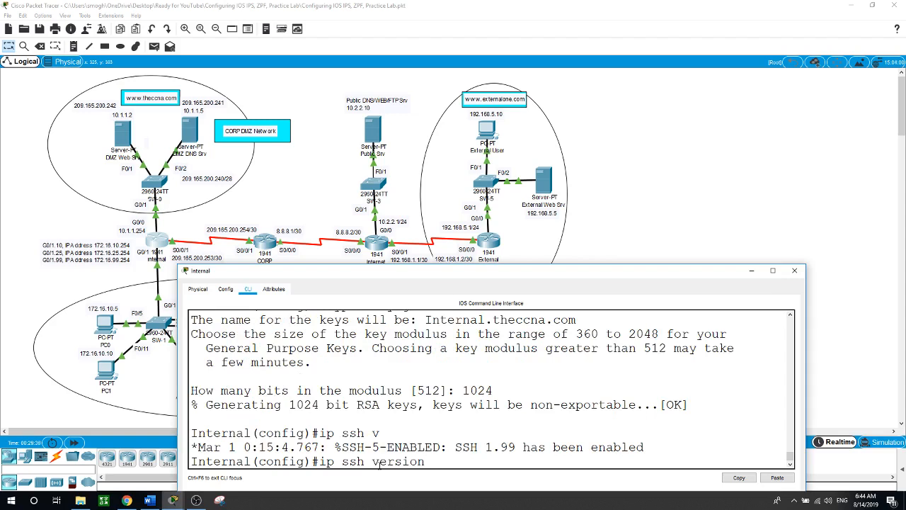
pyautogui.write('2')
pyautogui.press('Return')
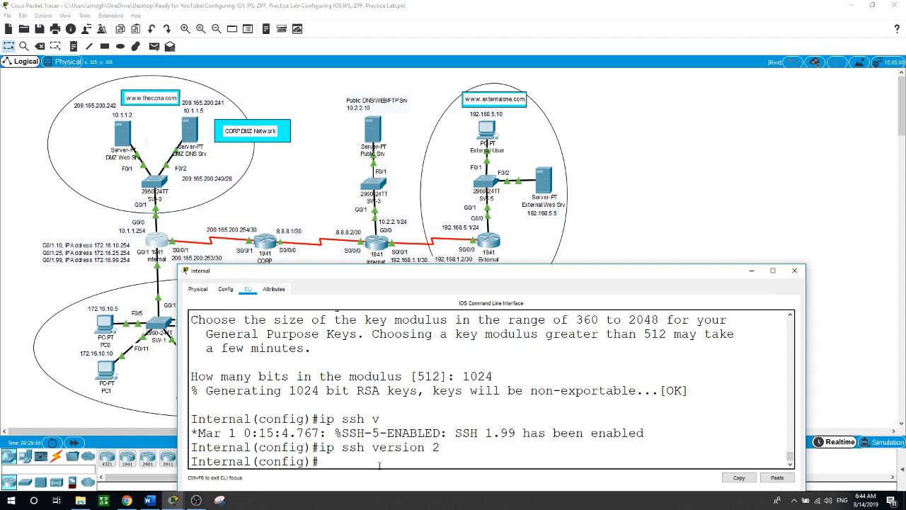
pyautogui.write('ip ssh time')
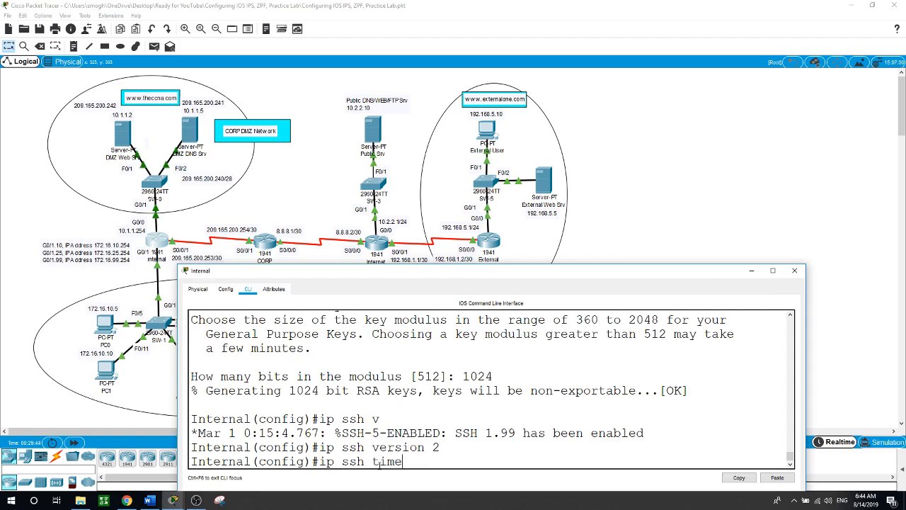
pyautogui.press('Tab')
pyautogui.write('9')
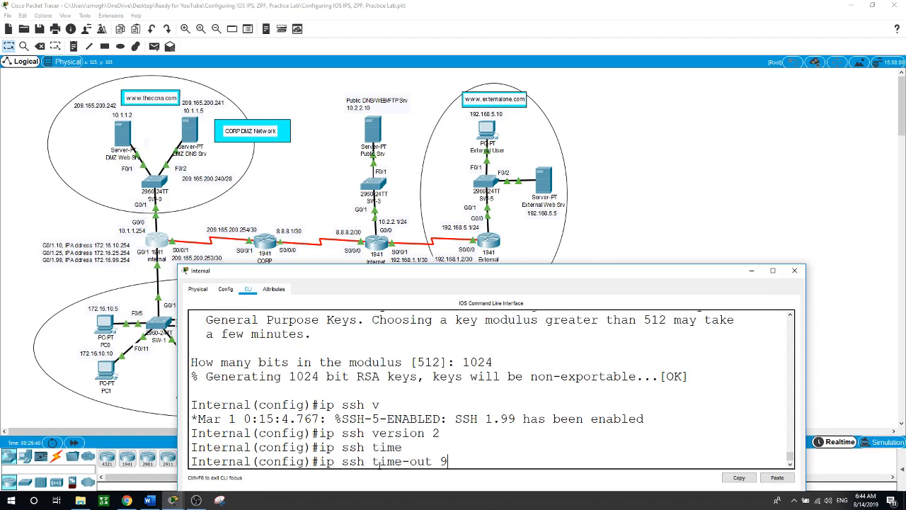
pyautogui.press('Return')
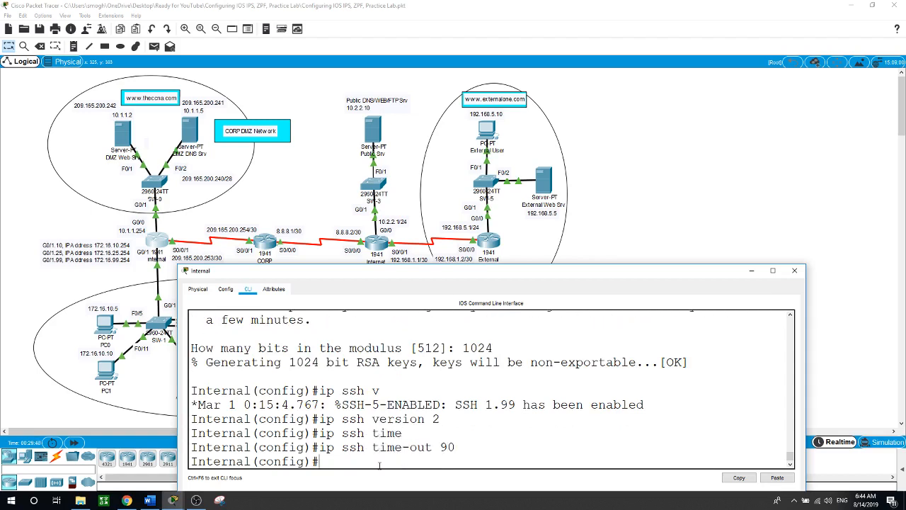
# Limit SSH authentication retries to 2 with 'ip ssh authentication-retries 2'
pyautogui.write('ip ssh')
pyautogui.press('Tab')
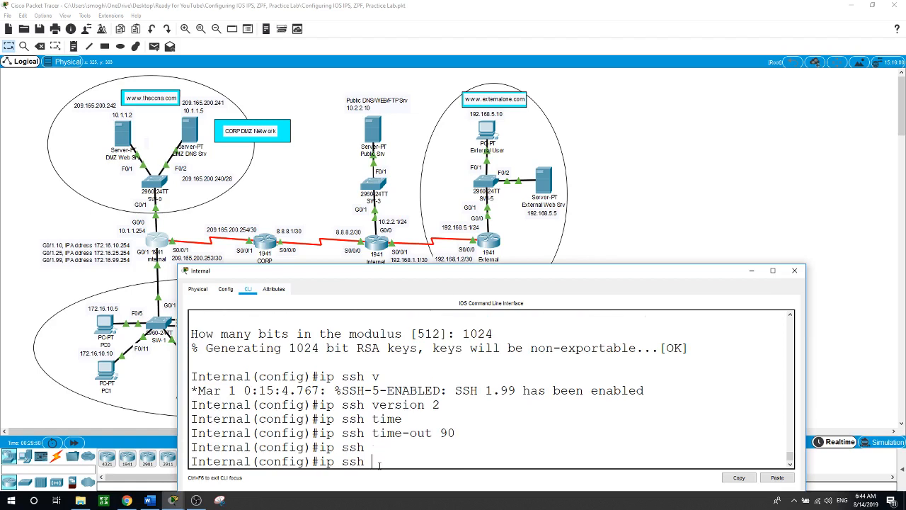
pyautogui.write('auth')
pyautogui.press('Tab')
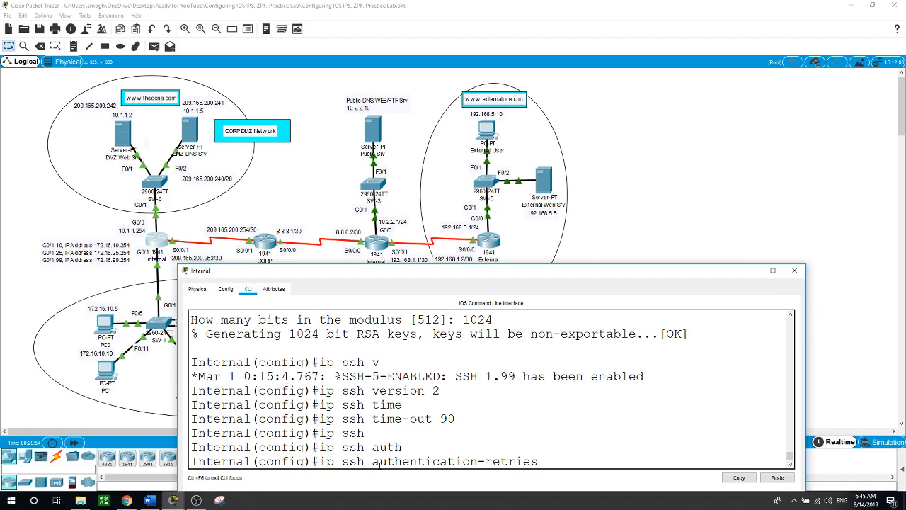
pyautogui.write('2')
pyautogui.press('Return')
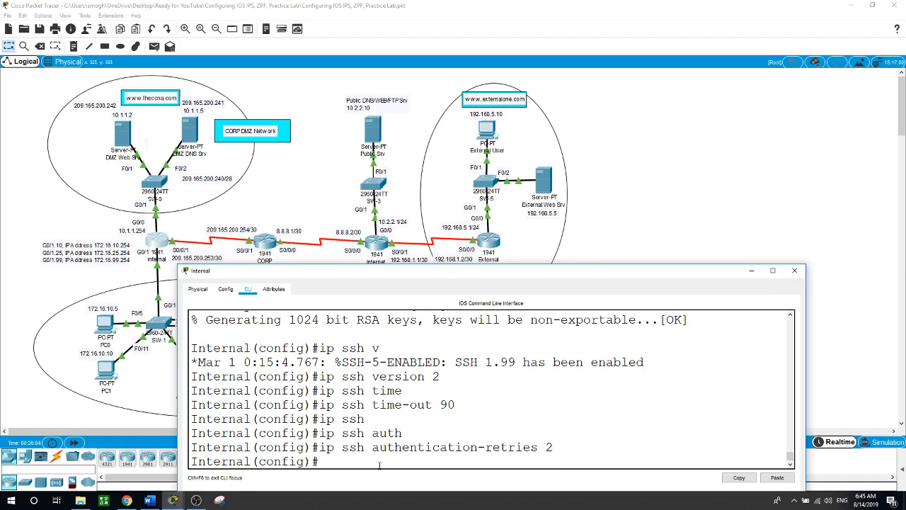
pyautogui.write('line')
pyautogui.press('Tab')
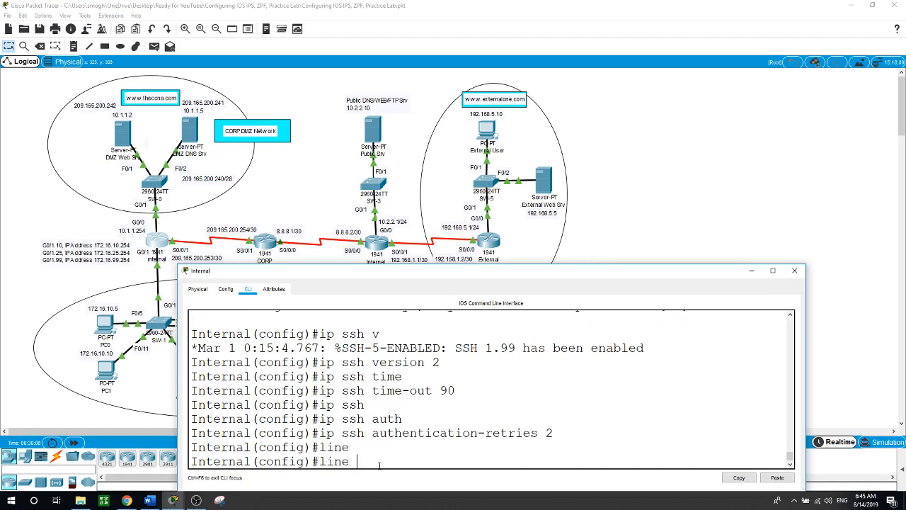
# Configure VTY lines 0 to 15 with 'transport input ssh' to allow only SSH
pyautogui.write('vty 0 16')
pyautogui.press('BackSpace')
pyautogui.write('5')
pyautogui.press('Return')
pyautogui.write('tr')
pyautogui.press('Tab')
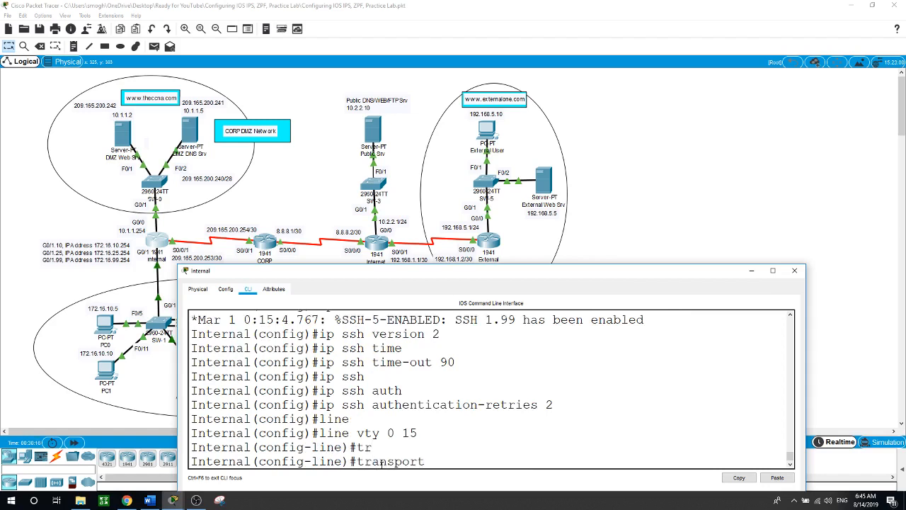
pyautogui.write('in')
pyautogui.press('Tab')
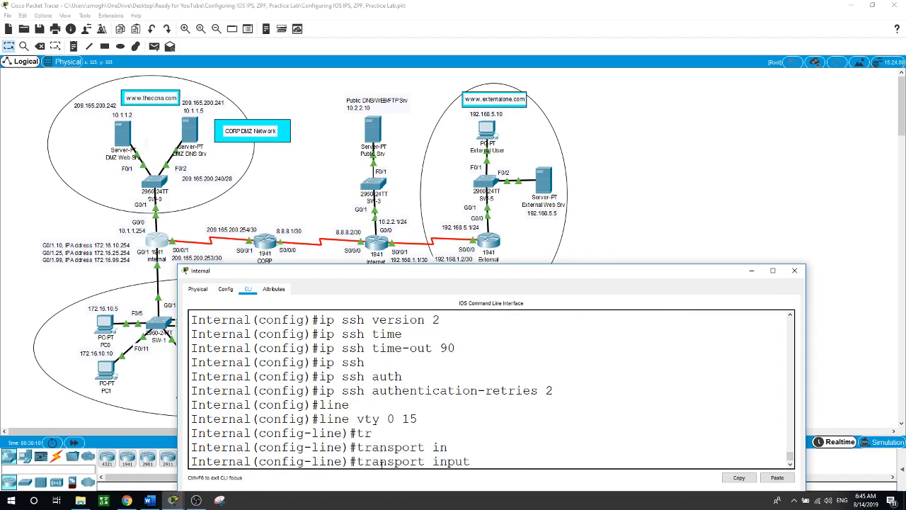
pyautogui.write('ssh')
pyautogui.press('Return')
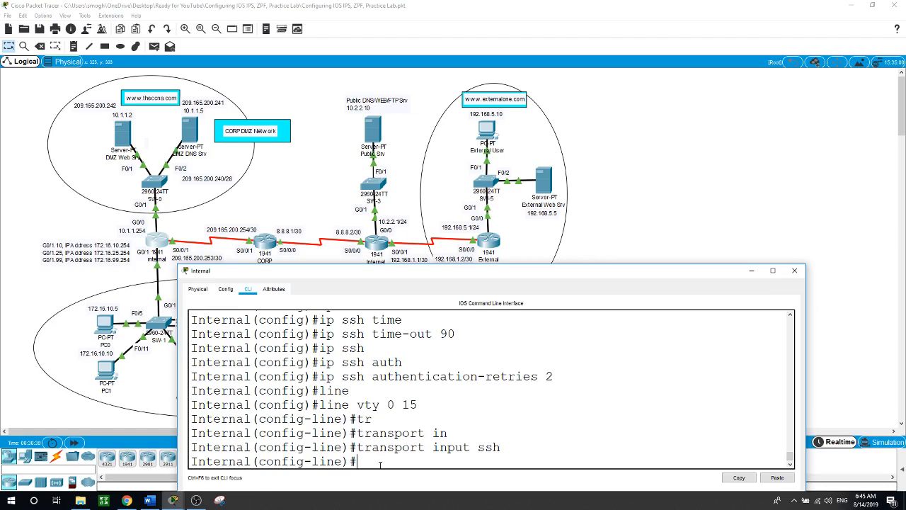
# Exit line configuration and start entering 'aaa new-model'
pyautogui.write('exit')
pyautogui.press('Return')
pyautogui.press('Return')
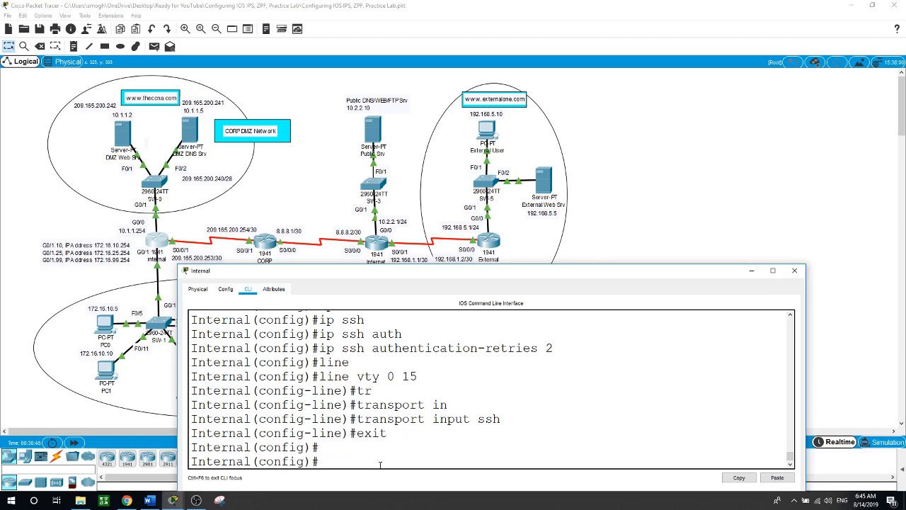
pyautogui.write('aaa ne')
pyautogui.press('Tab')
# Enable aaa new-model and add RADIUS server host 172.16.25.2 with the shared secret key
pyautogui.press('Return')
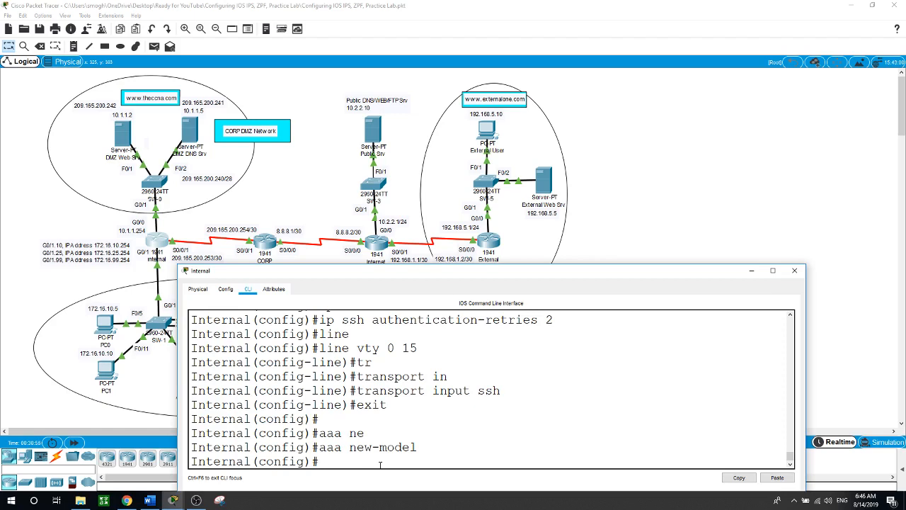
pyautogui.write('rad')
pyautogui.press('Tab')
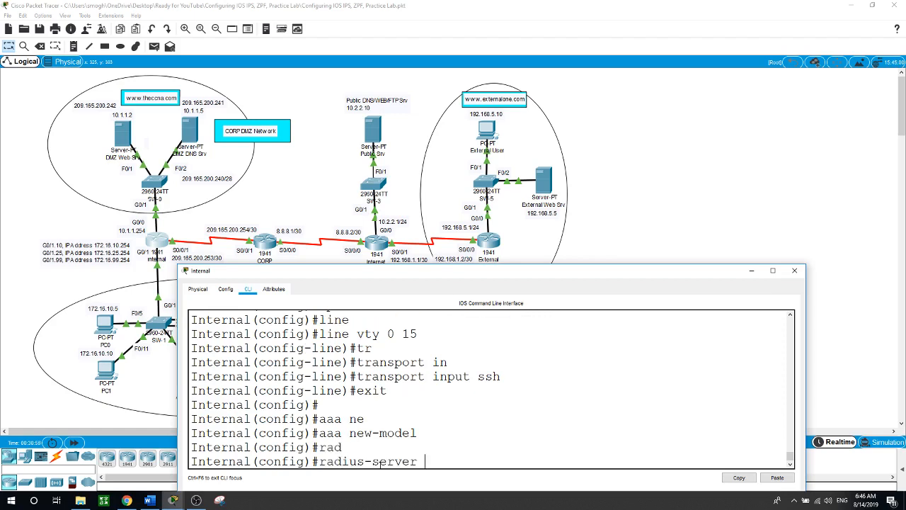
pyautogui.write('ho')
pyautogui.press('Tab')
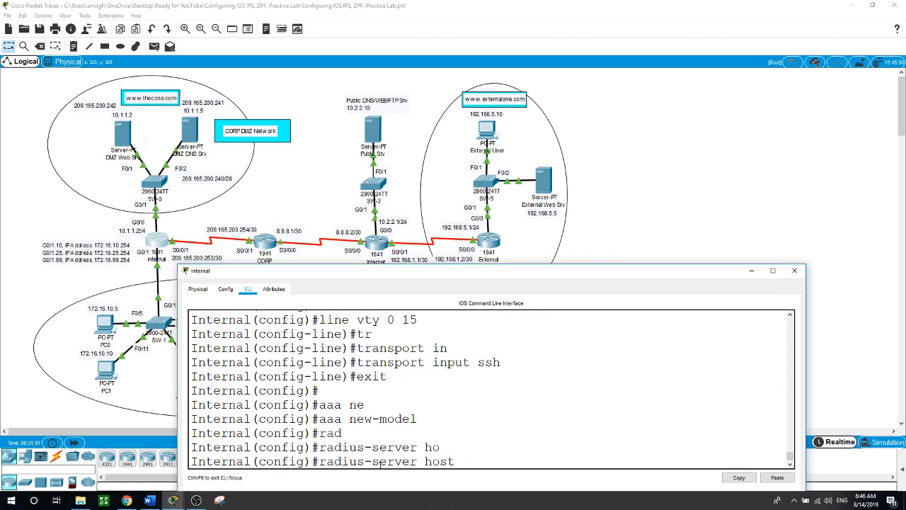
pyautogui.click(794, 271)
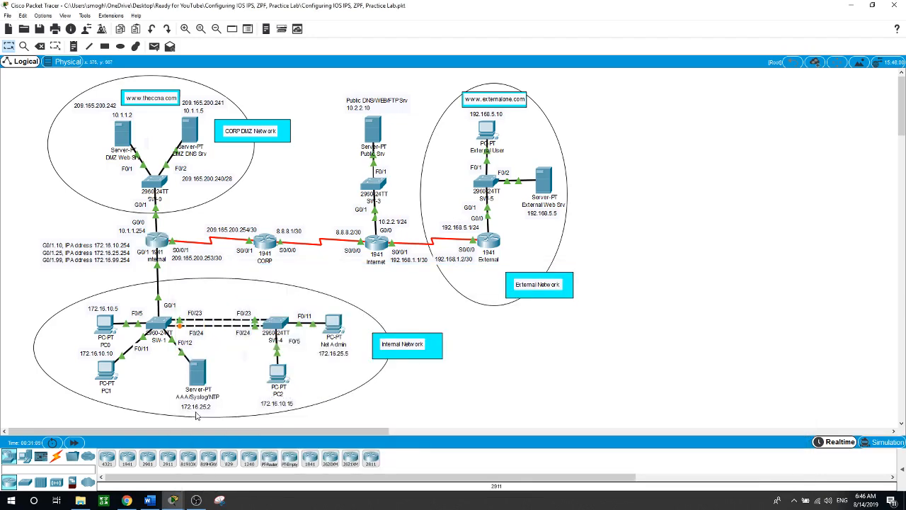
pyautogui.click(158, 241)
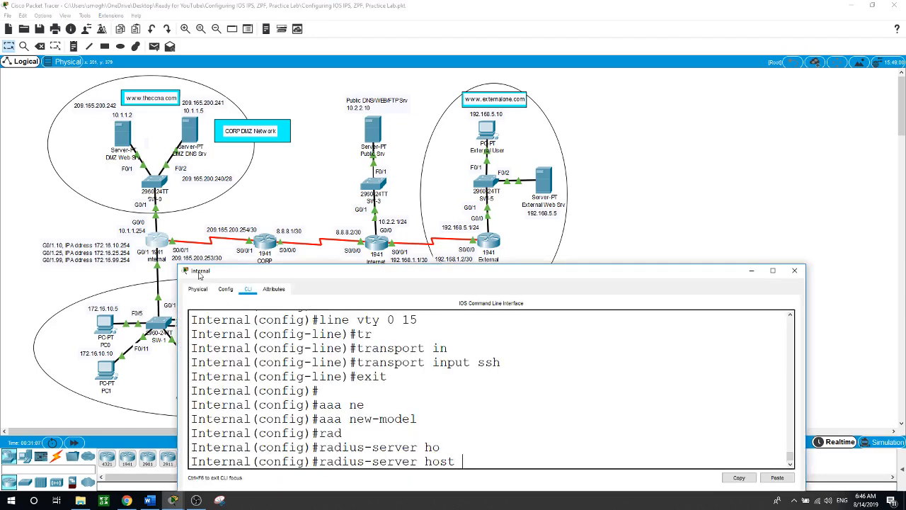
pyautogui.write('172.16.25.2 key')
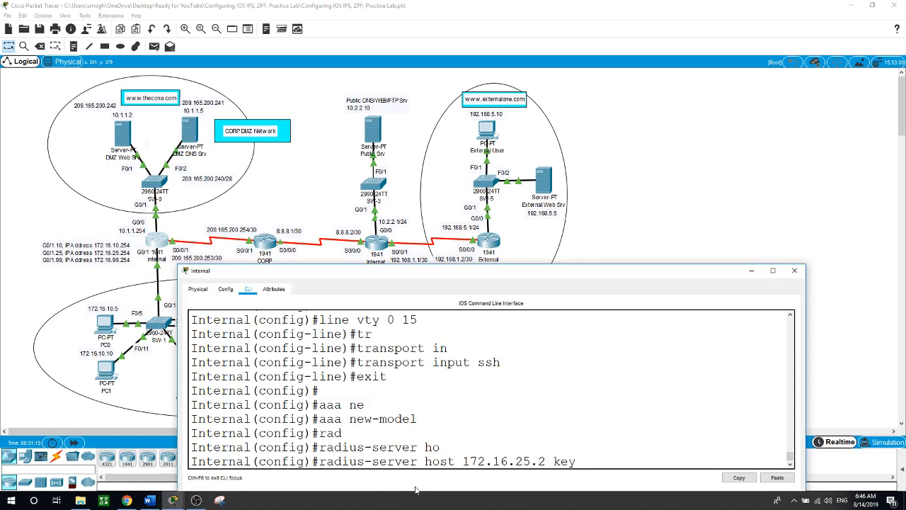
pyautogui.write(' corpradius')
pyautogui.press('Return')
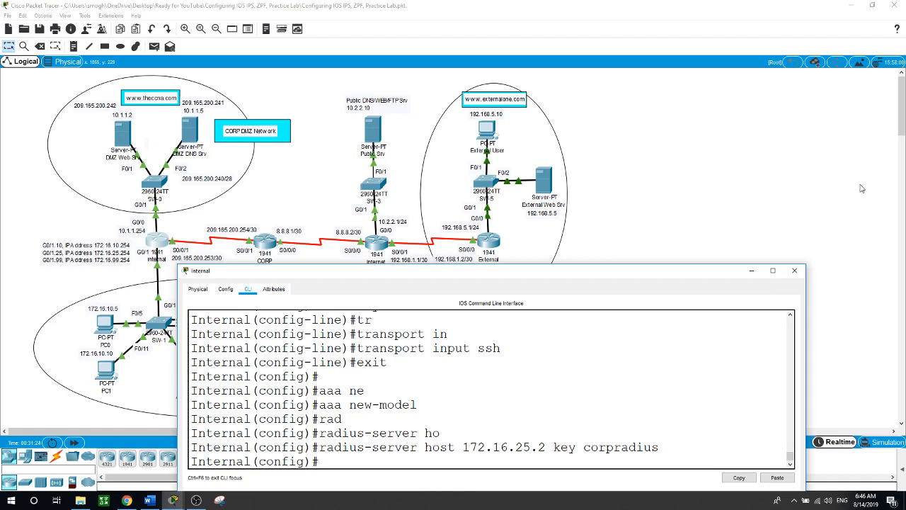
pyautogui.click(640, 204)
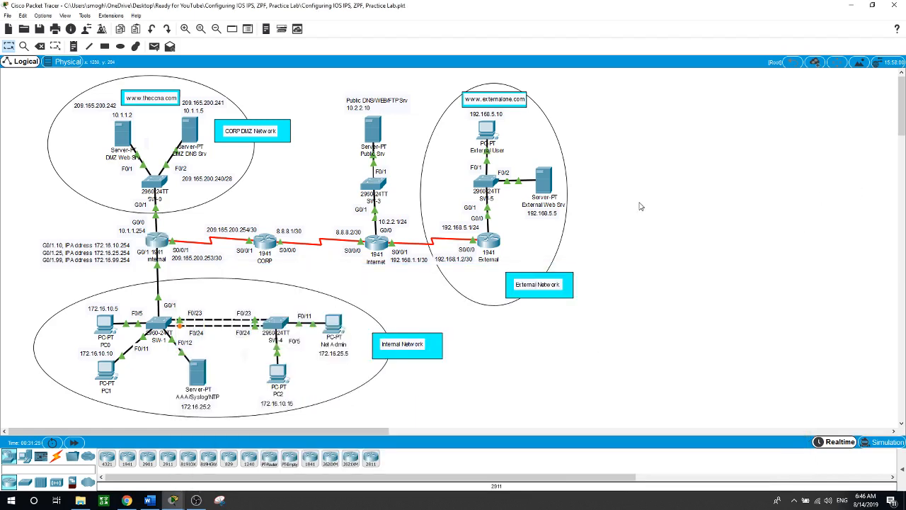
# Review the AAA/Syslog/NTP server's AAA page for the Internal router's RADIUS client, then reopen the router console
pyautogui.click(203, 378)
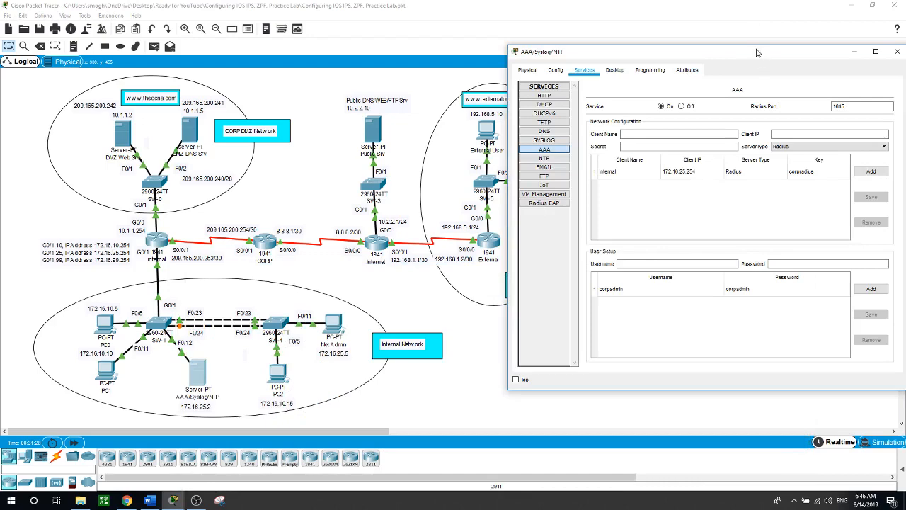
pyautogui.moveTo(758, 55); pyautogui.dragTo(671, 61)
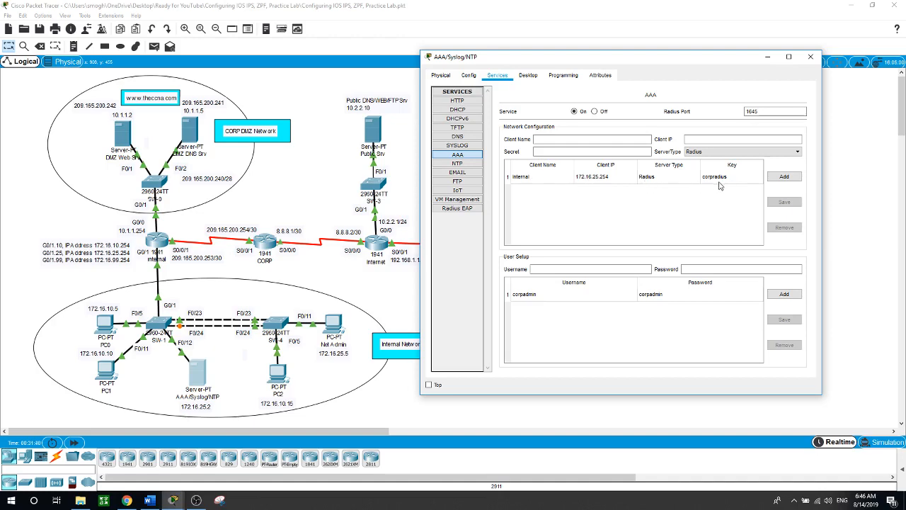
pyautogui.click(156, 243)
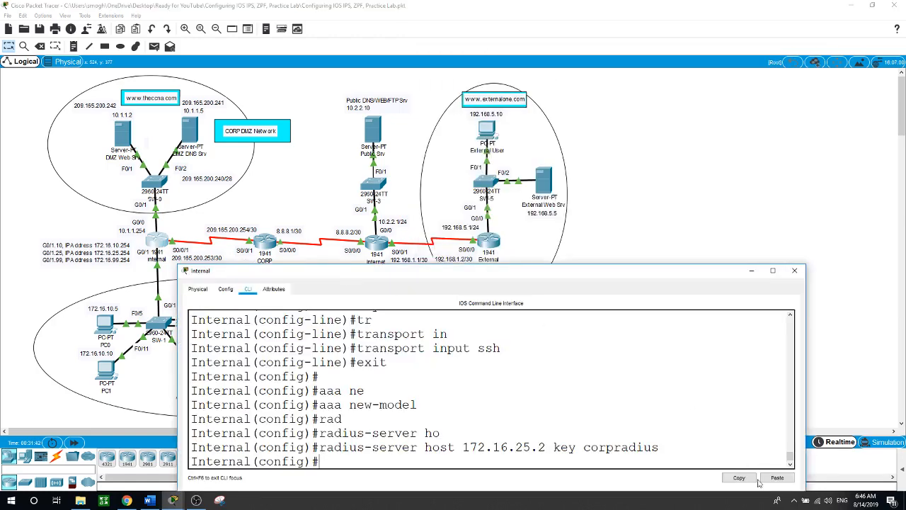
pyautogui.click(794, 270)
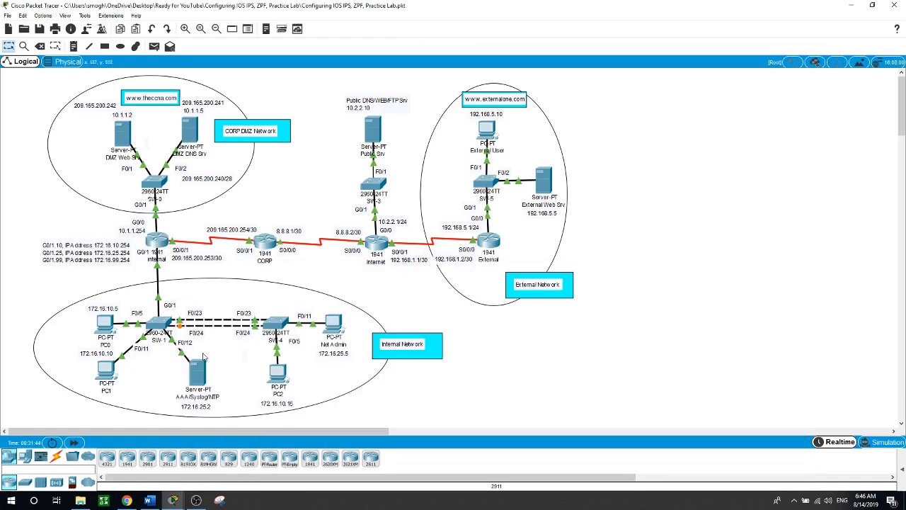
pyautogui.click(196, 375)
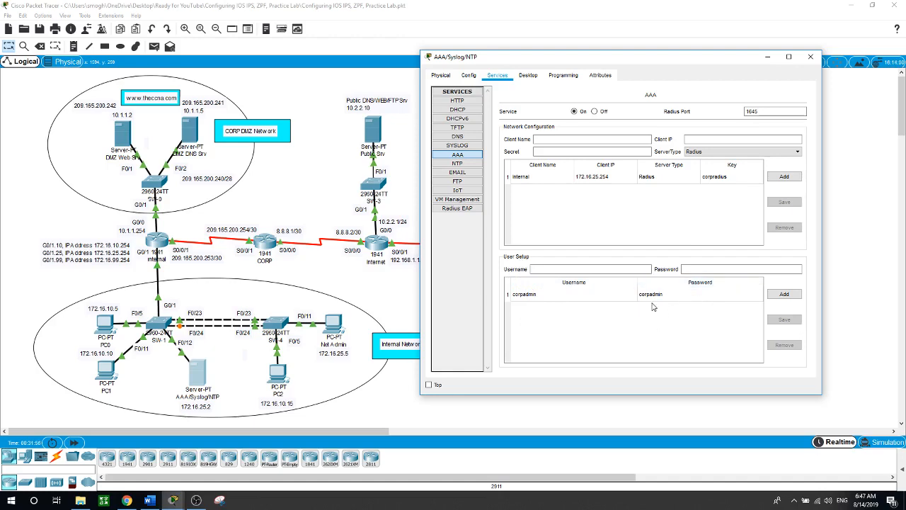
pyautogui.click(592, 416)
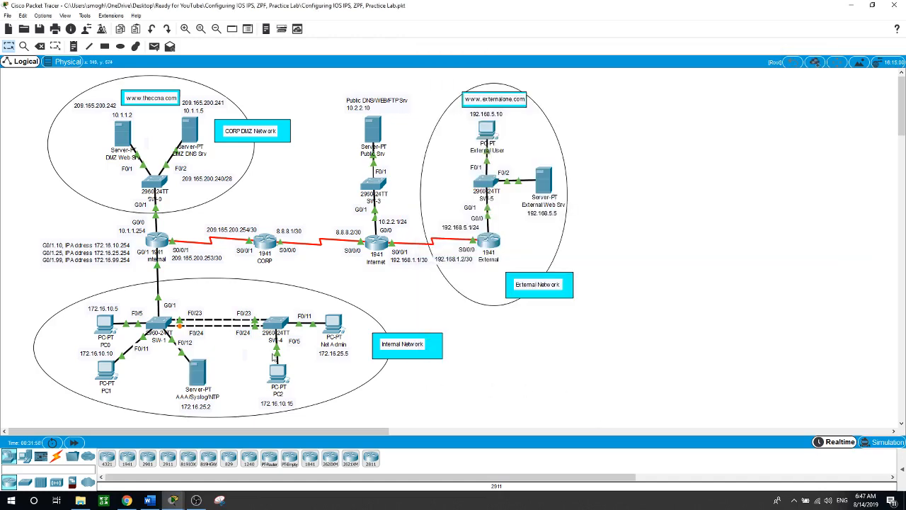
pyautogui.click(159, 242)
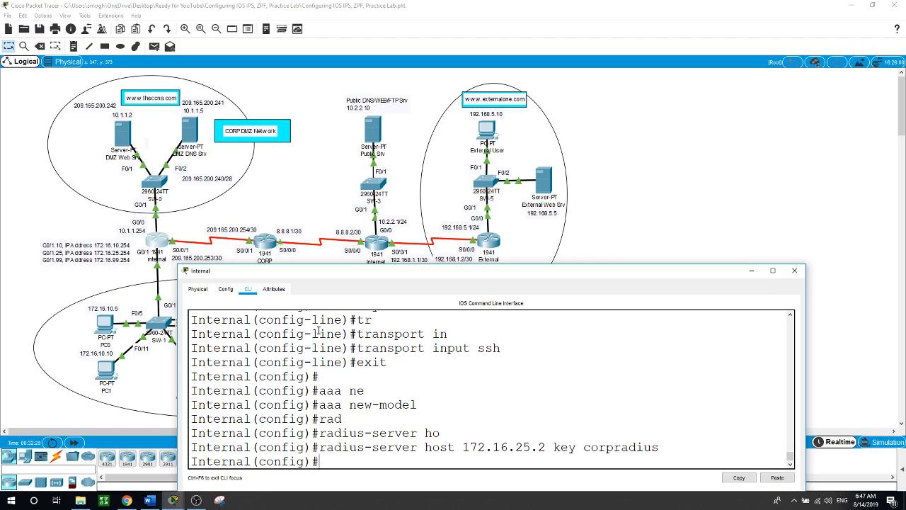
# Enter 'aaa authentication login default group radius local' so logins use RADIUS, then local accounts
pyautogui.write('aaa authen')
pyautogui.press('Tab')
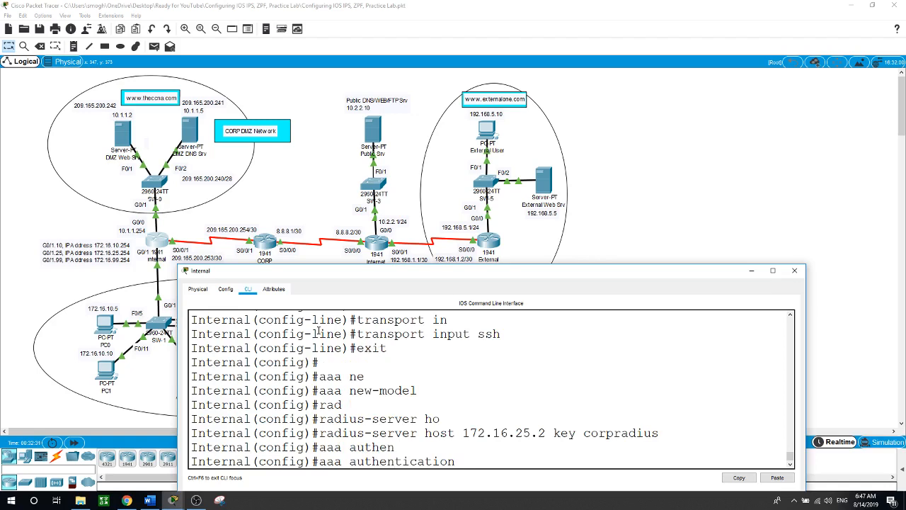
pyautogui.write('login de')
pyautogui.press('Tab')
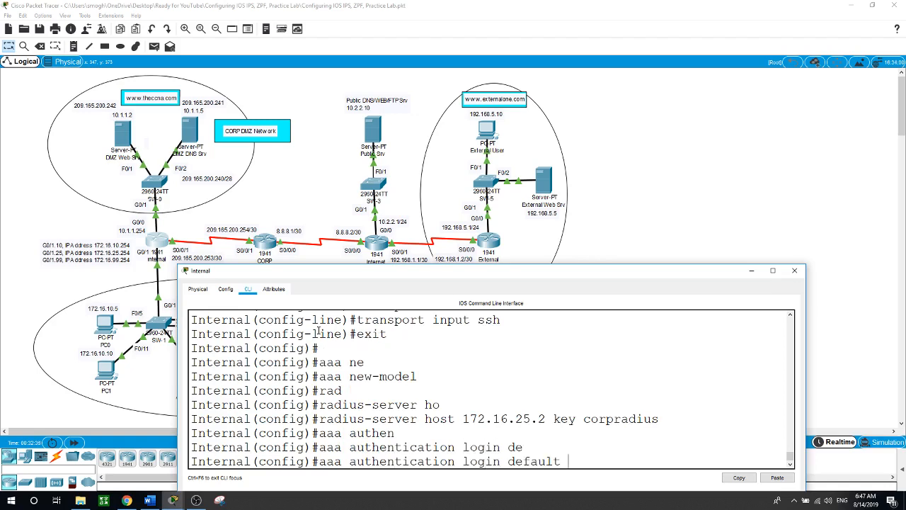
pyautogui.write('gr')
pyautogui.press('Tab')
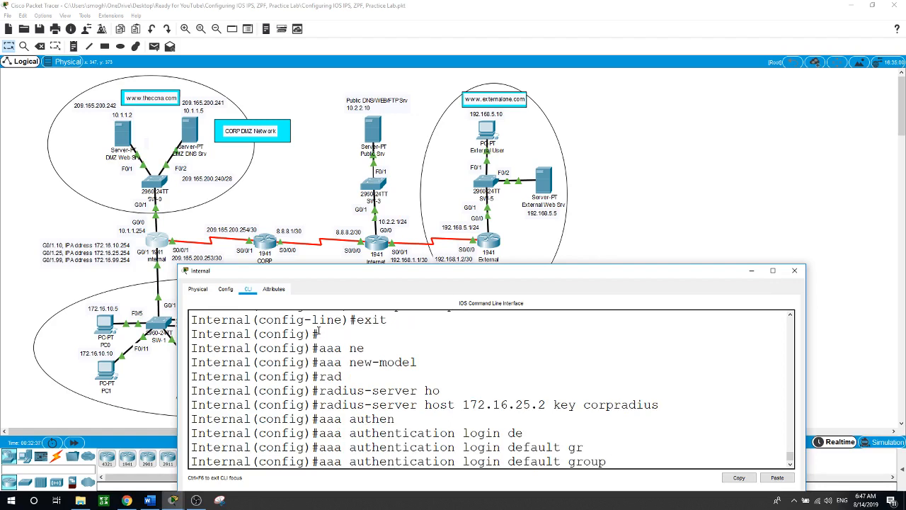
pyautogui.write('r')
pyautogui.write('a')
pyautogui.press('Tab')
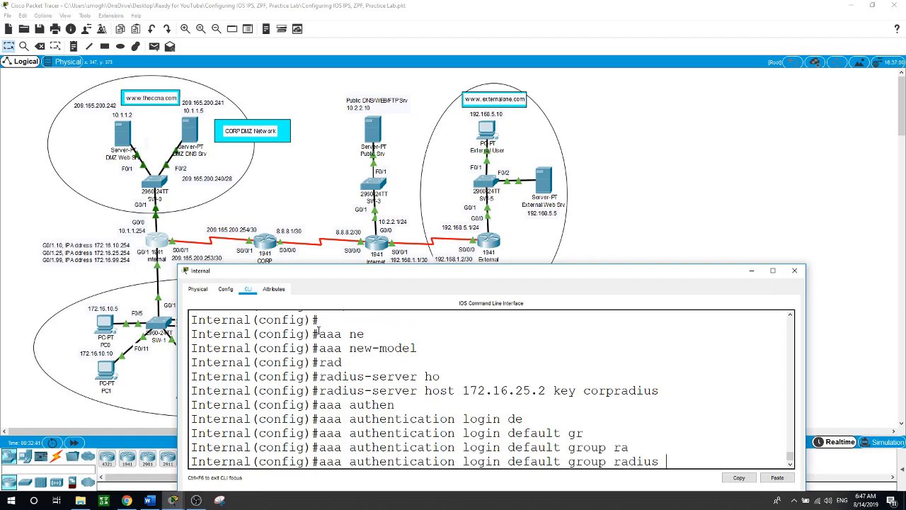
pyautogui.write('local')
pyautogui.press('Return')
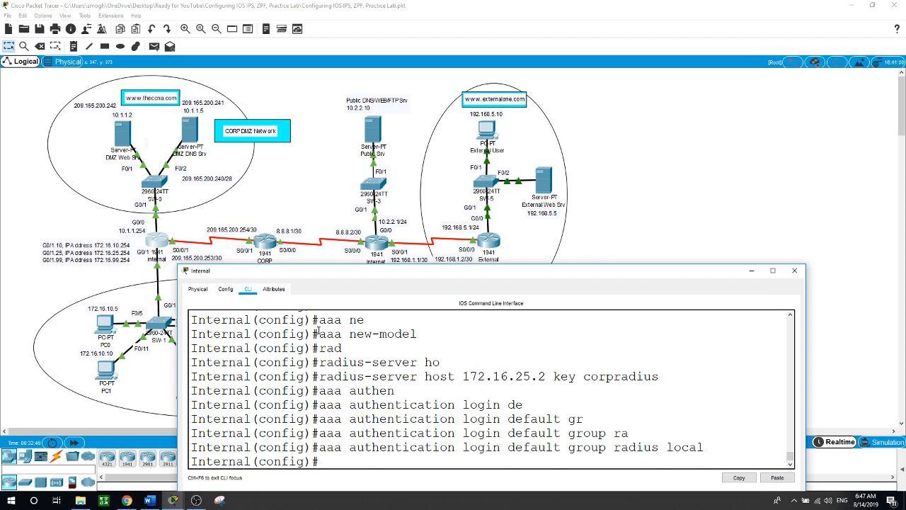
# Apply 'login authentication default' to console line 0, then exit the line
pyautogui.write('line')
pyautogui.write(' con')
pyautogui.press('Tab')
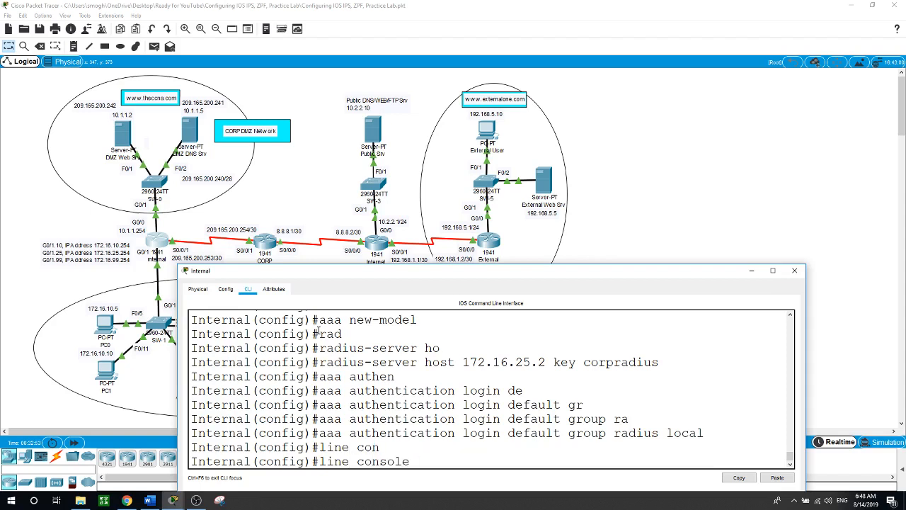
pyautogui.write('0')
pyautogui.press('Return')
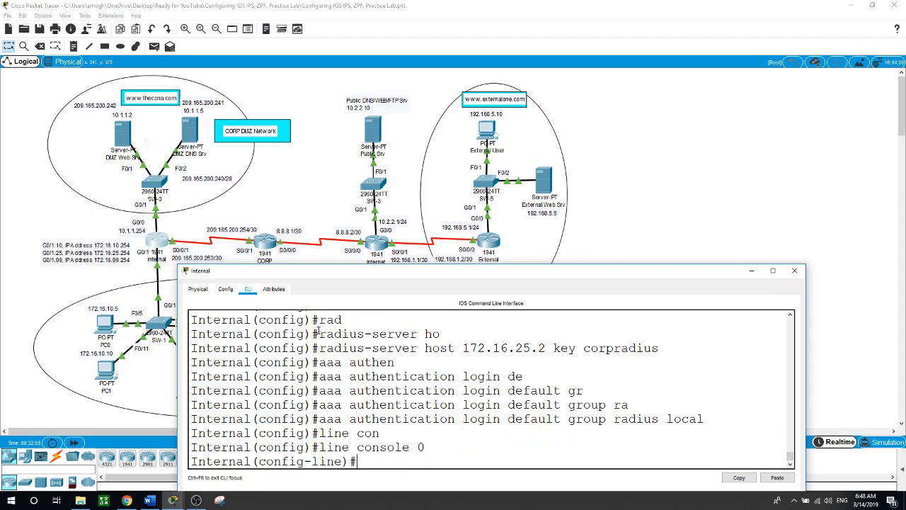
pyautogui.write('login auth')
pyautogui.press('Tab')
pyautogui.write('d')
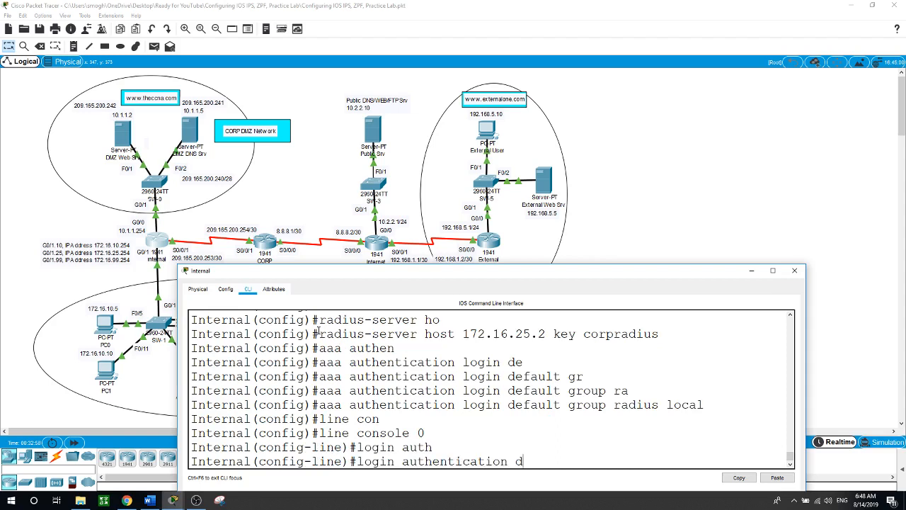
pyautogui.write('e')
pyautogui.press('Tab')
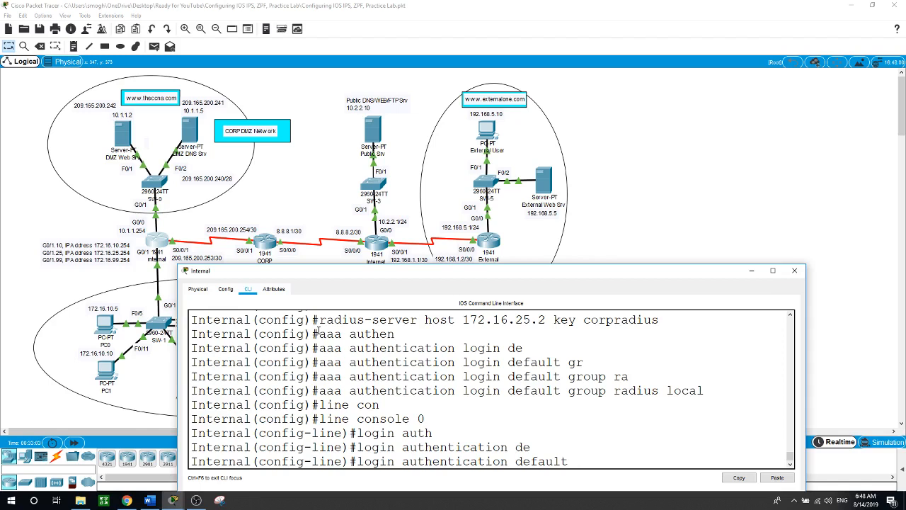
pyautogui.press('Return')
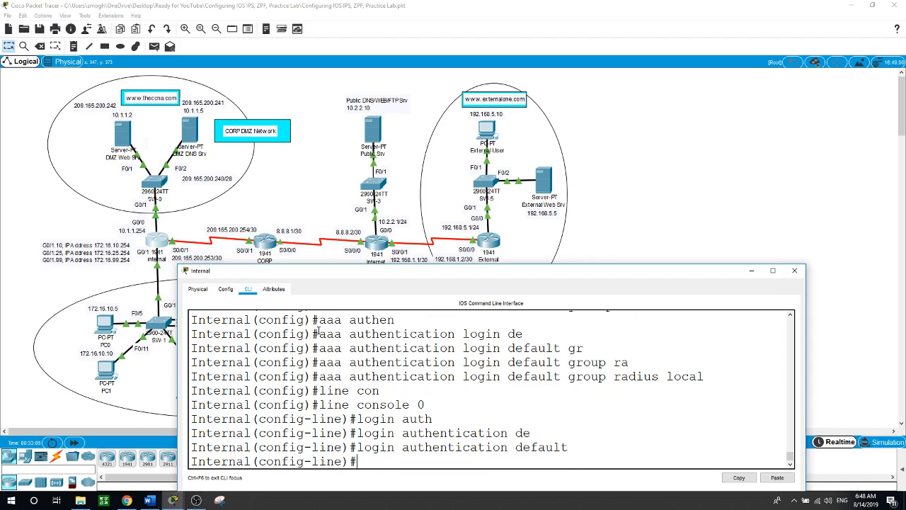
pyautogui.write('exit')
pyautogui.press('Return')
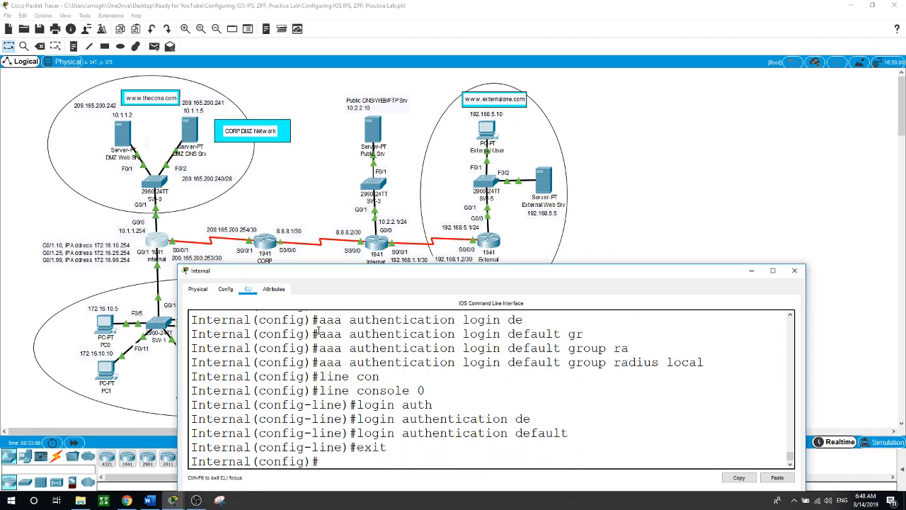
# Apply 'login authentication default' to vty lines 0 through 15
pyautogui.write('line vty 0 15')
pyautogui.press('Return')
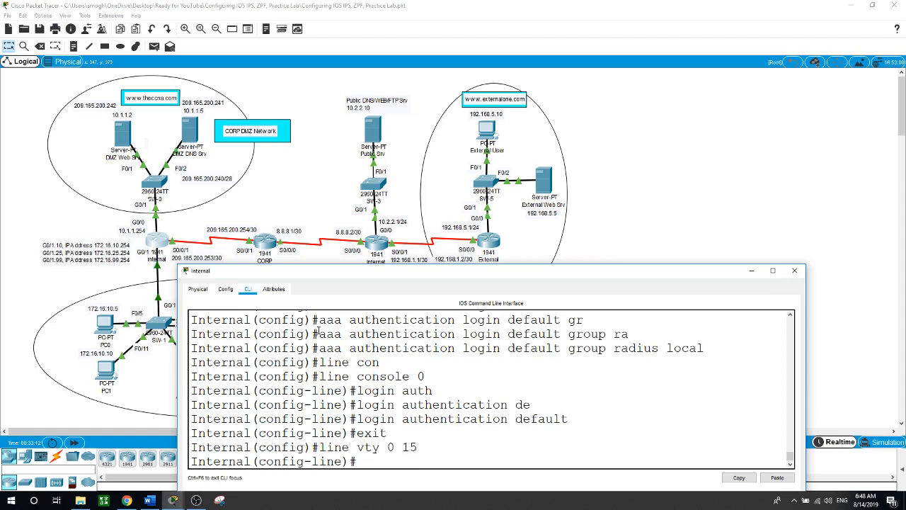
pyautogui.write('login auth')
pyautogui.press('Tab')
pyautogui.write('de')
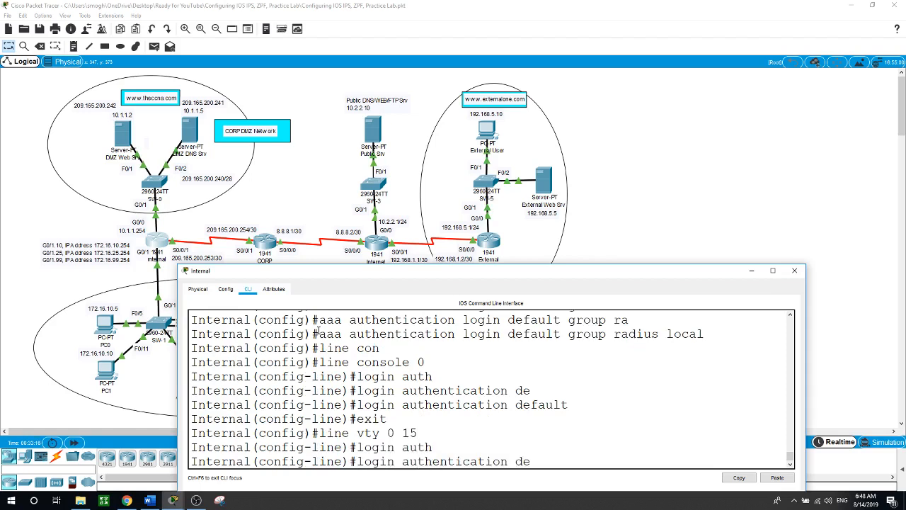
pyautogui.press('Tab')
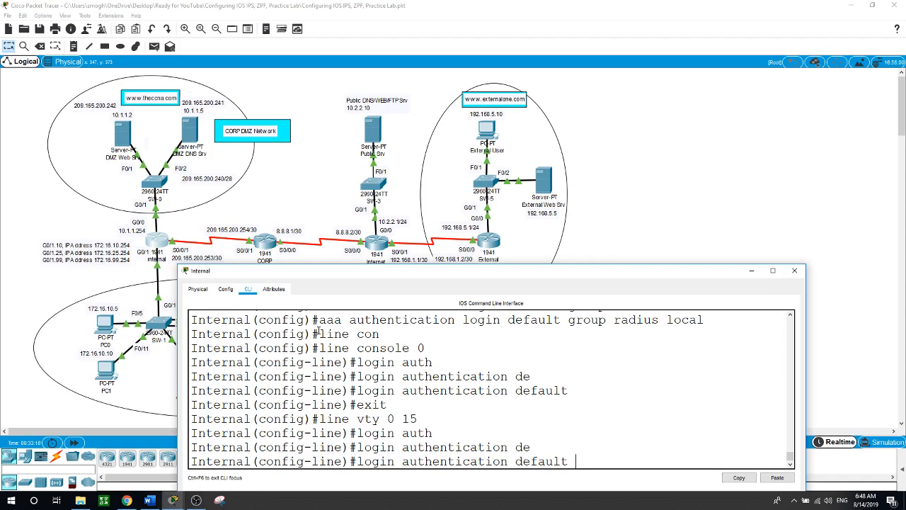
pyautogui.press('Return')
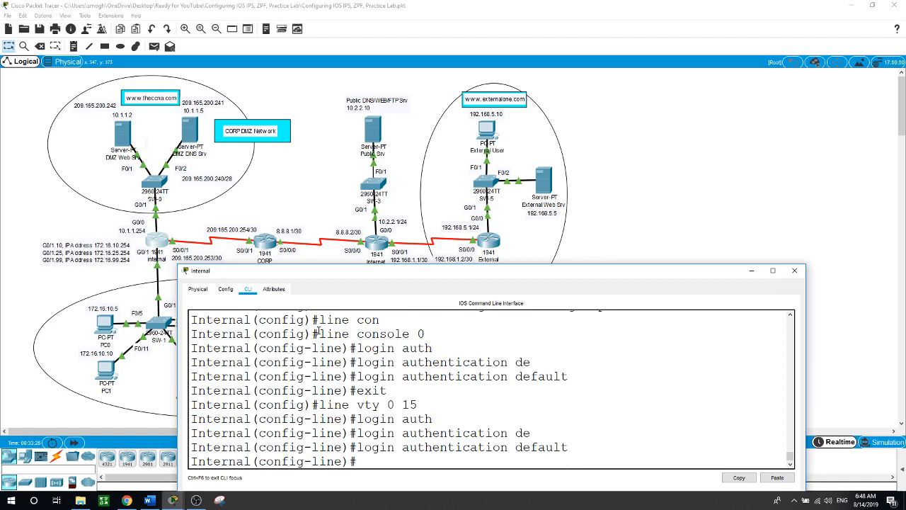
pyautogui.click(696, 212)
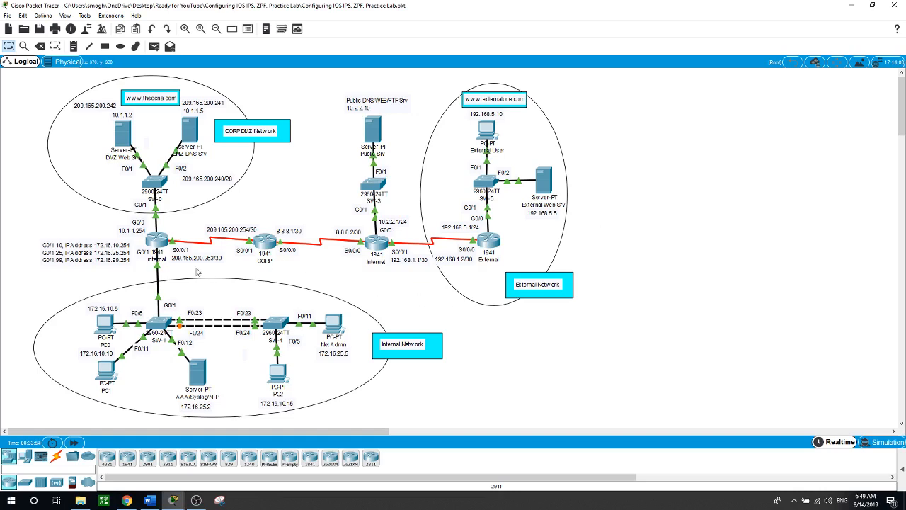
# Create access list 10 permitting host 172.16.25.5 on the Internal router
pyautogui.click(156, 239)
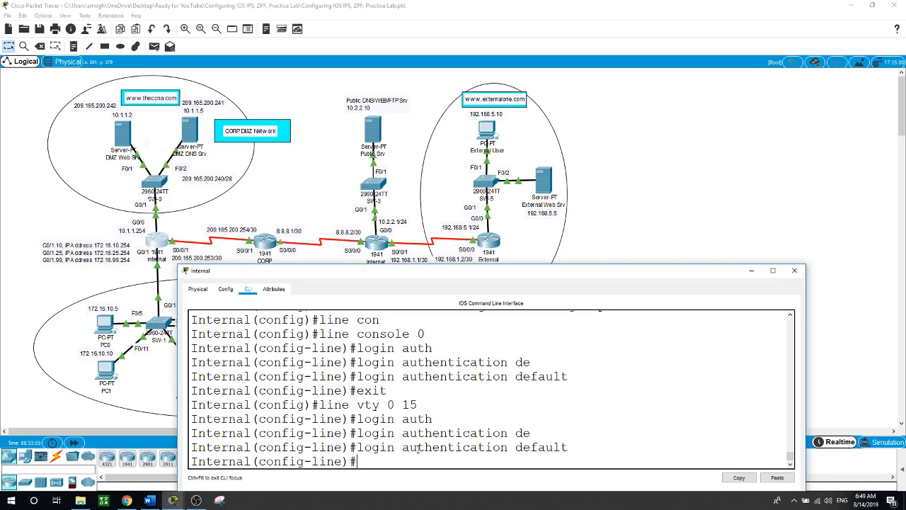
pyautogui.write('exit')
pyautogui.press('Return')
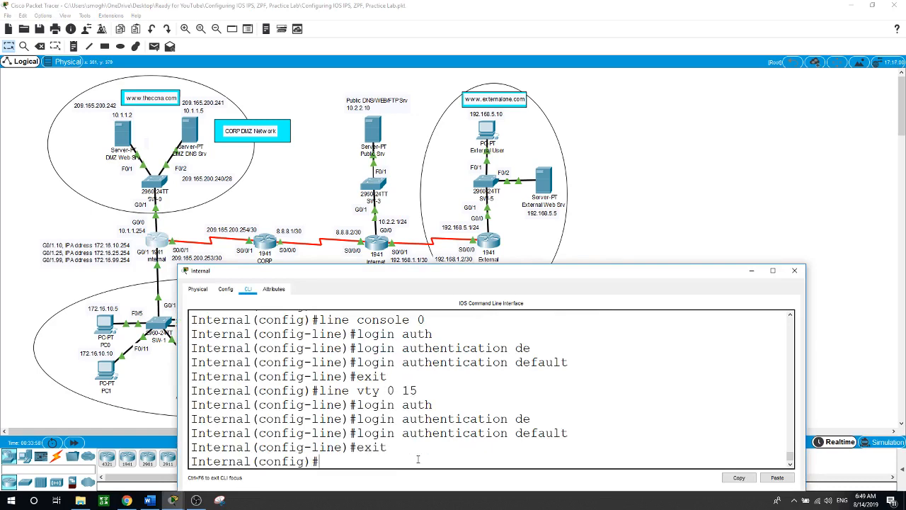
pyautogui.write('ac')
pyautogui.press('Tab')
pyautogui.write('1')
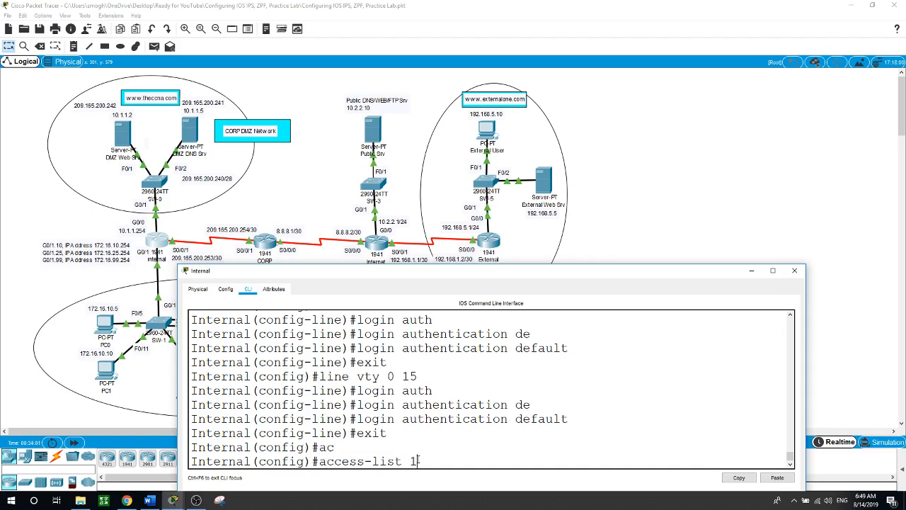
pyautogui.write('0 per')
pyautogui.press('Tab')
pyautogui.write('host')
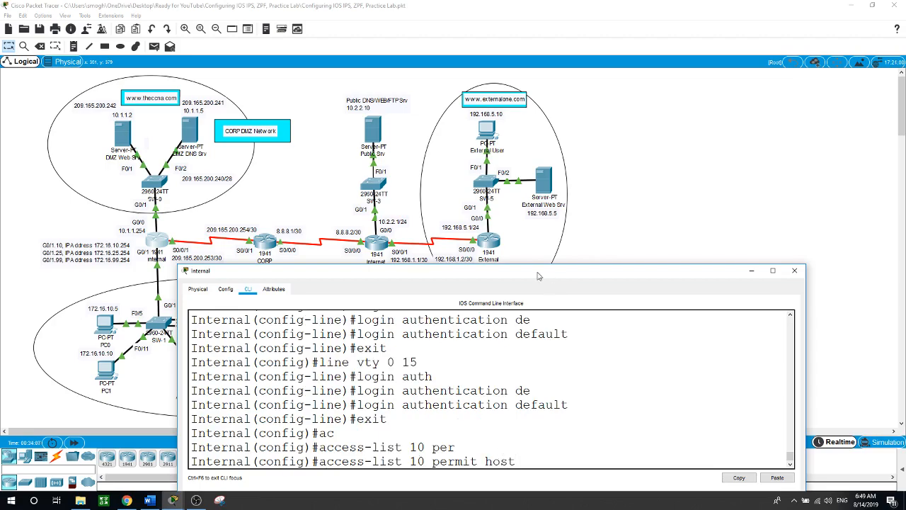
pyautogui.moveTo(537, 274); pyautogui.dragTo(719, 305)
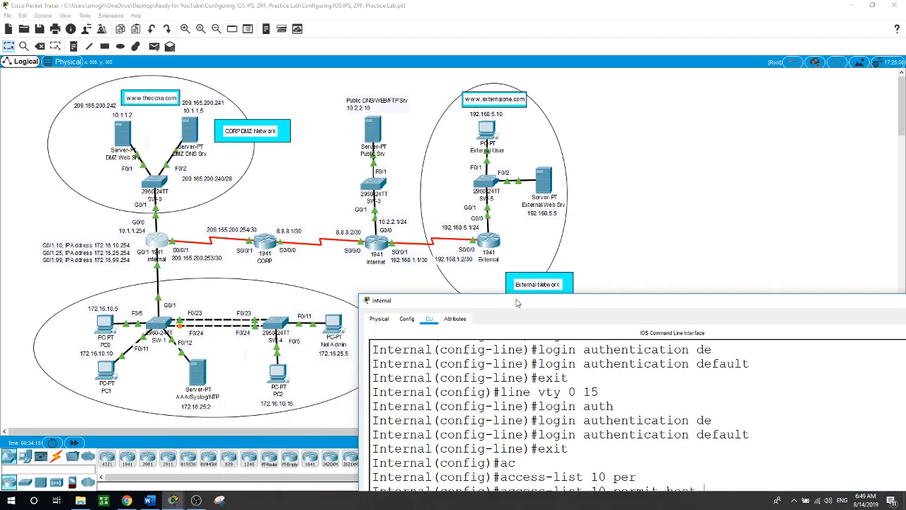
pyautogui.moveTo(519, 303); pyautogui.dragTo(307, 177)
pyautogui.write('1')
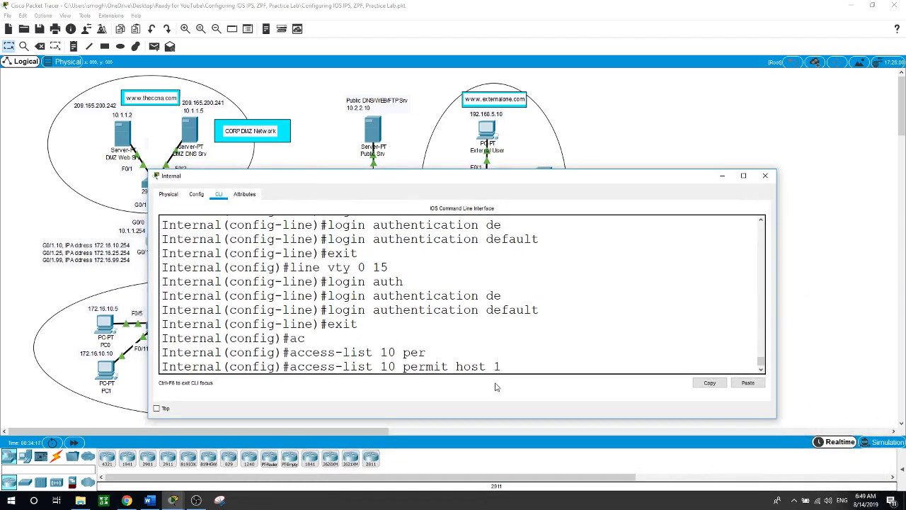
pyautogui.write('72.16.25.5')
pyautogui.press('Return')
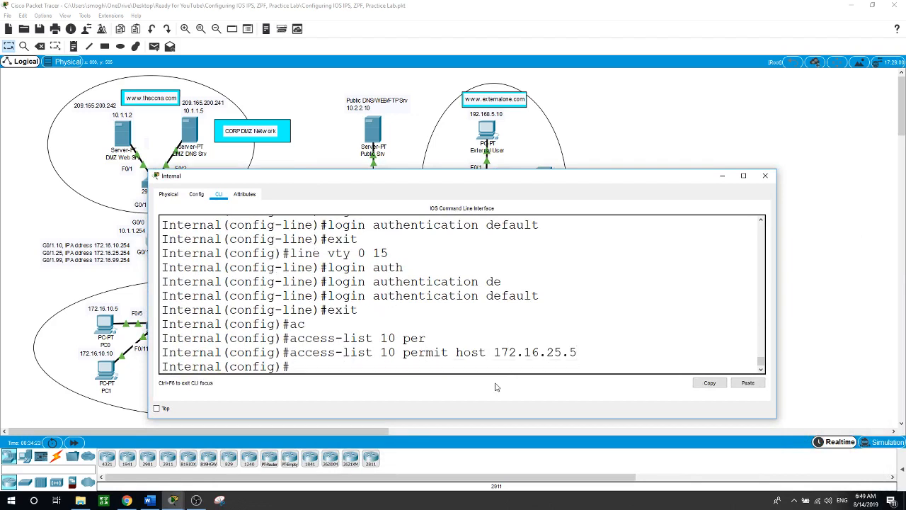
# Bind access list 10 inbound on vty lines 0 to 15 with 'access-class 10 in'
pyautogui.write('line vty 0 15')
pyautogui.press('Return')
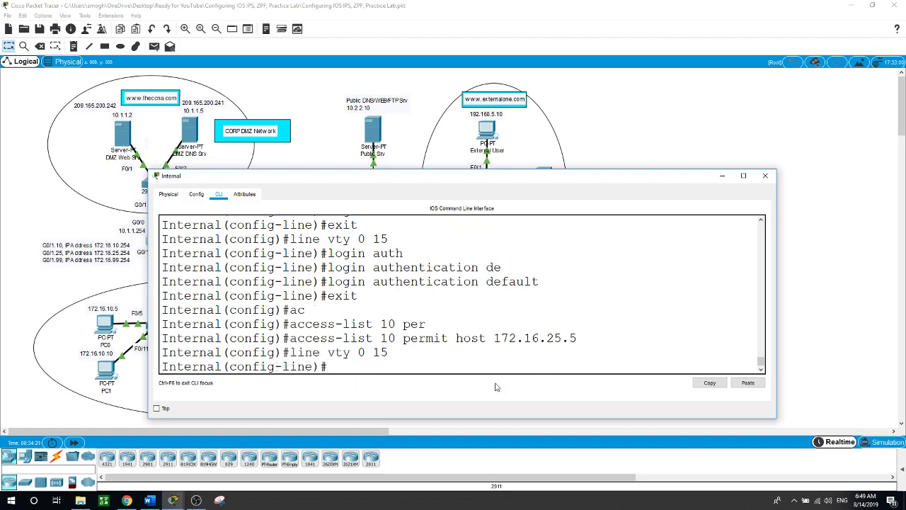
pyautogui.write('access-c')
pyautogui.press('Tab')
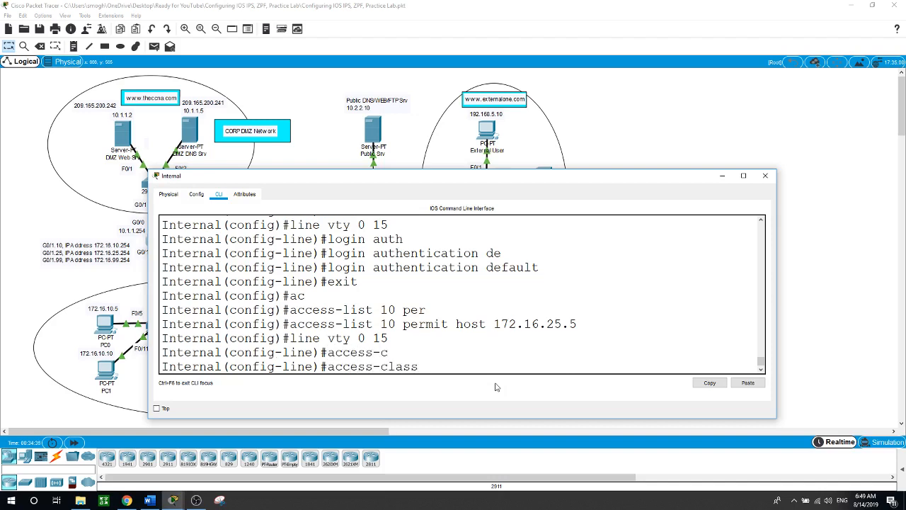
pyautogui.write('10 ?')
pyautogui.write('in')
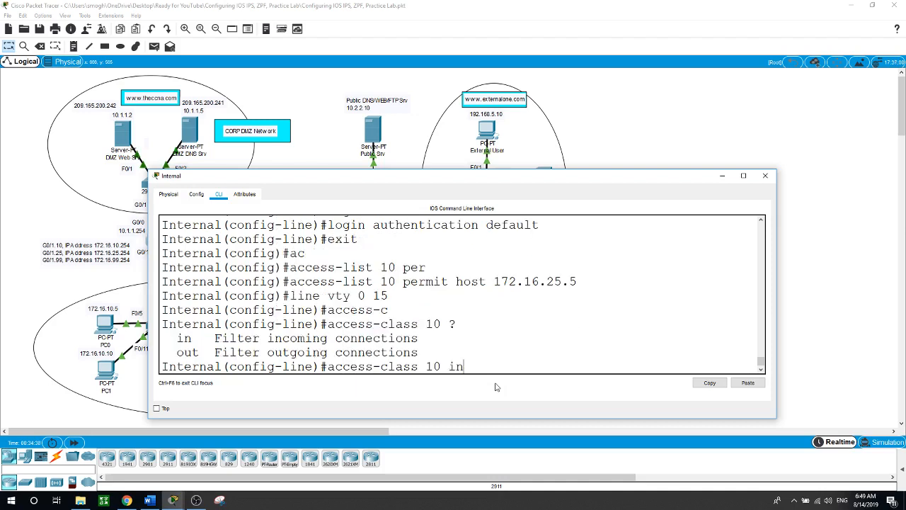
pyautogui.press('Return')
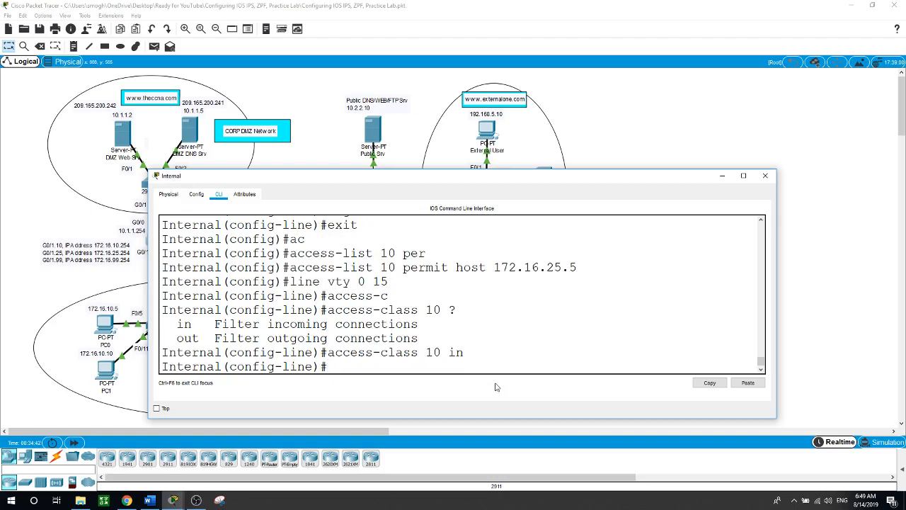
pyautogui.click(711, 126)
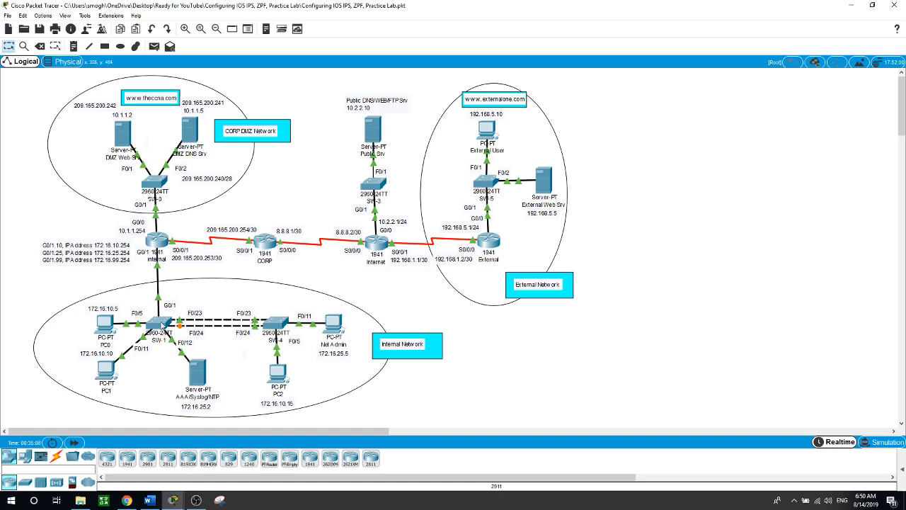
# Bring up the SW-1 switch's device window on its CLI tab
pyautogui.click(163, 329)
# Enter privileged mode and global configuration mode on SW-1
pyautogui.click(321, 398)
pyautogui.press('Return')
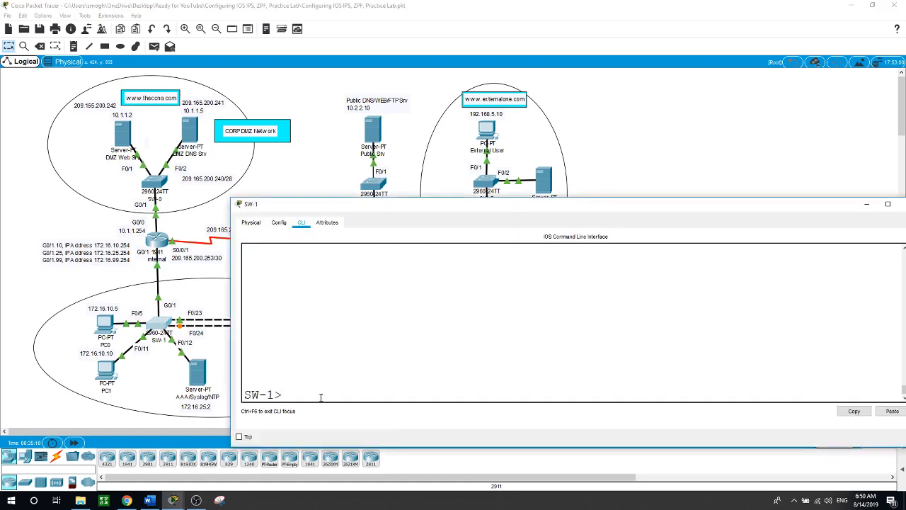
pyautogui.write('en')
pyautogui.press('Return')
pyautogui.write('conf t')
pyautogui.press('Return')
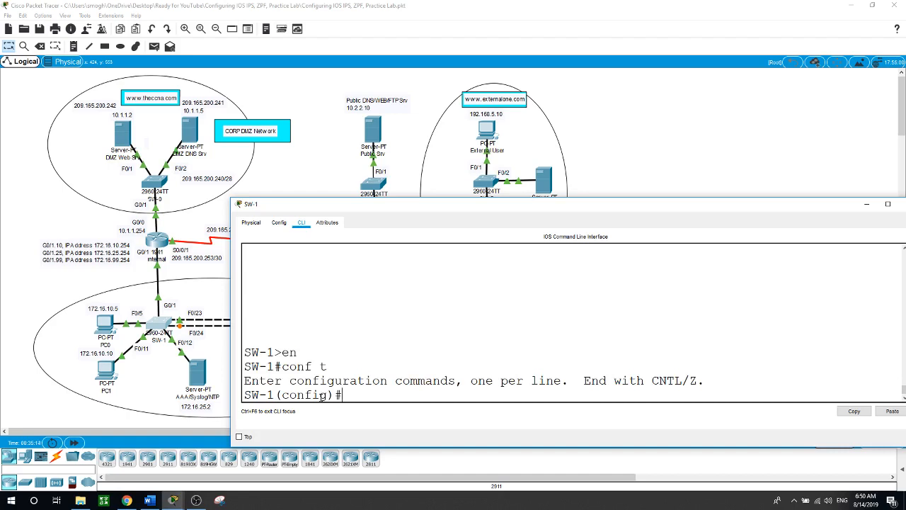
# Select interface range f0/1-22 and enable spanning-tree portfast on it
pyautogui.write('int range')
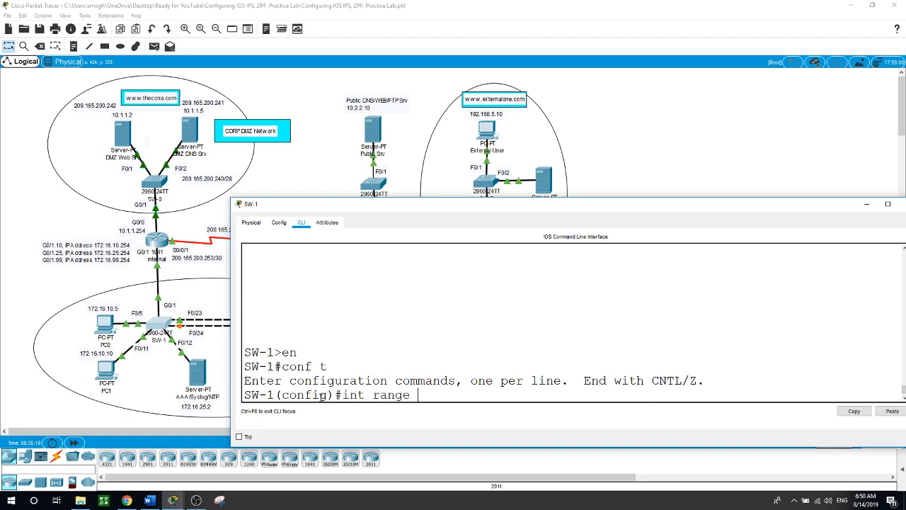
pyautogui.write(' f0/1-22')
pyautogui.press('Return')
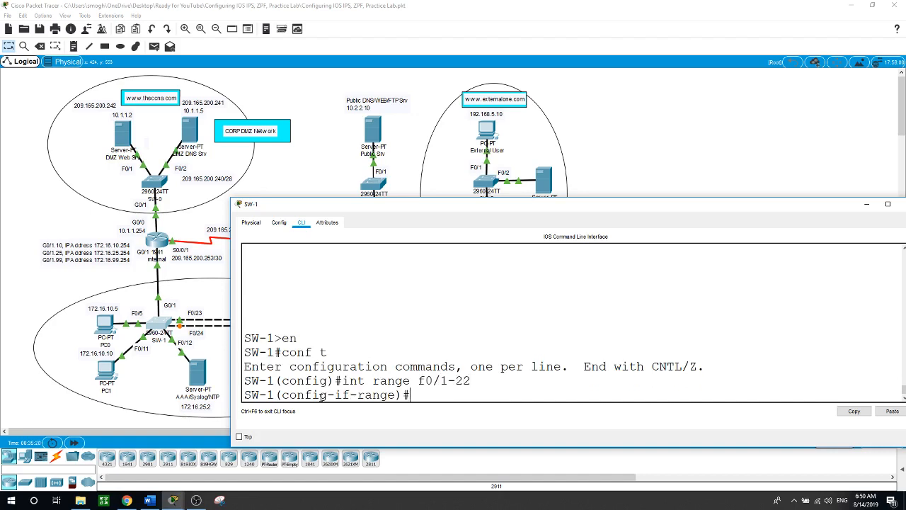
pyautogui.write('spann')
pyautogui.press('Tab')
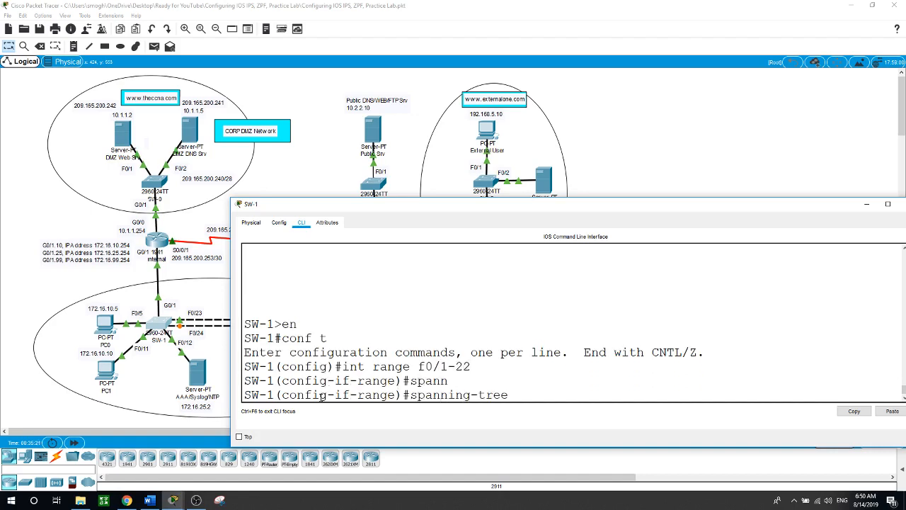
pyautogui.write('por')
pyautogui.press('Tab')
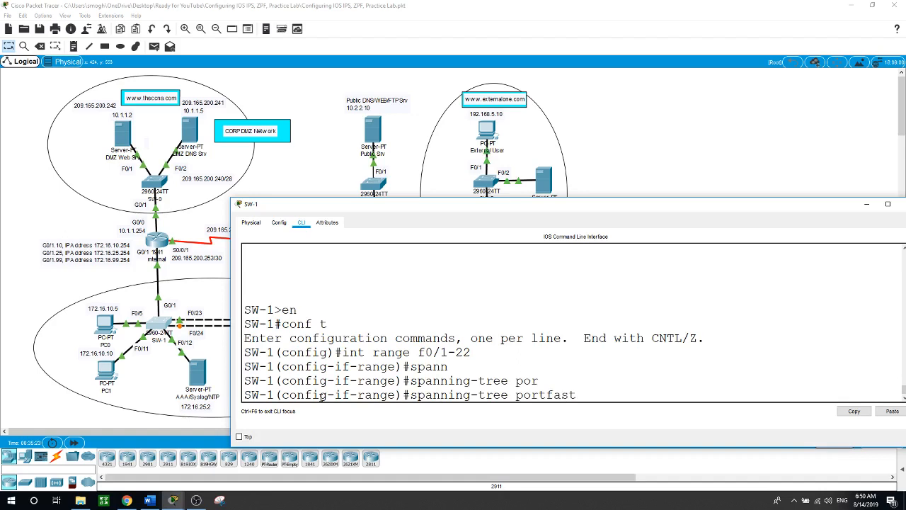
pyautogui.press('Return')
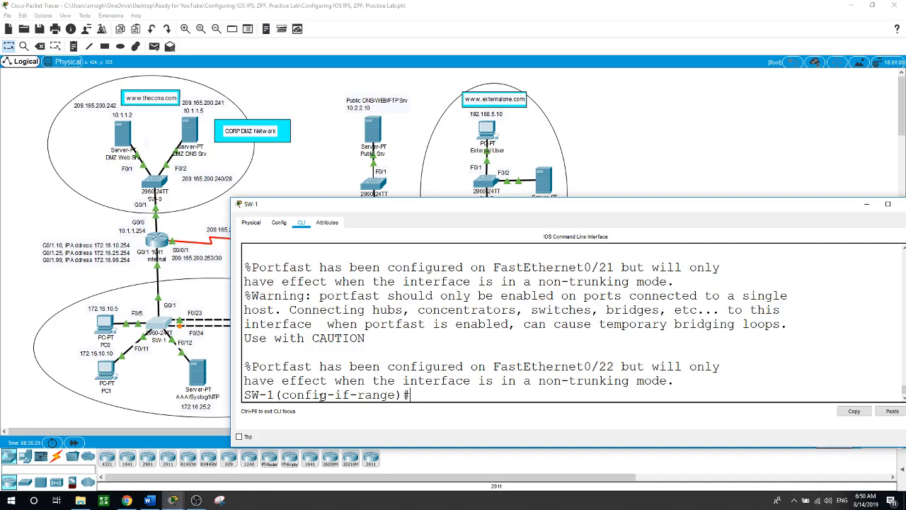
# Enable spanning-tree bpduguard on ports F0/1–22
pyautogui.write('span')
pyautogui.press('Tab')
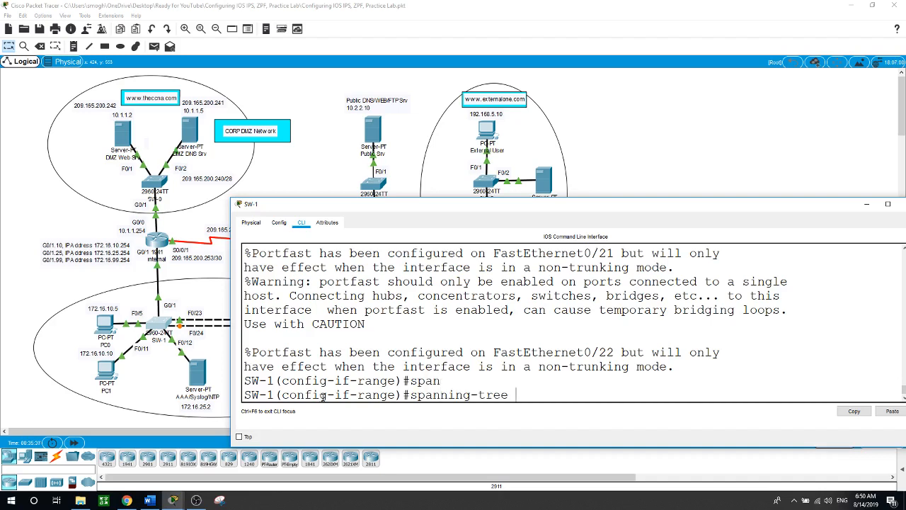
pyautogui.write('bp')
pyautogui.press('Tab')
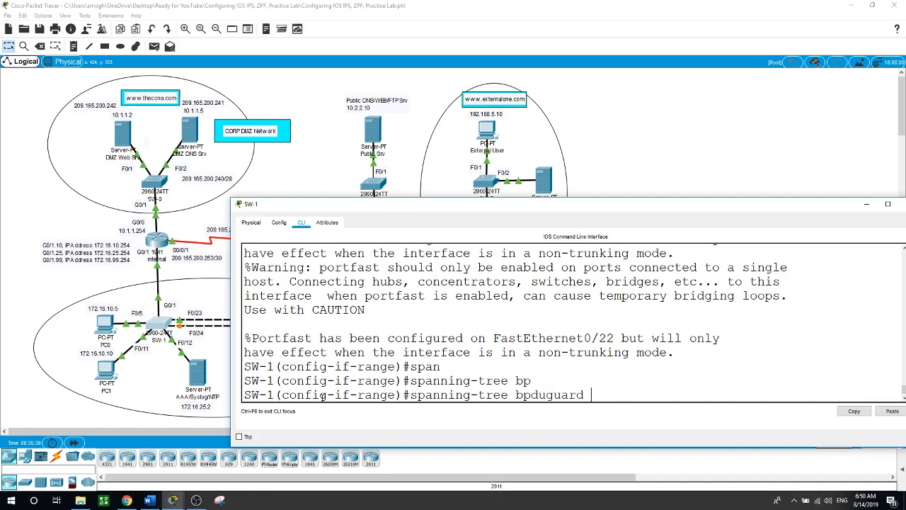
pyautogui.write('en')
pyautogui.press('Tab')
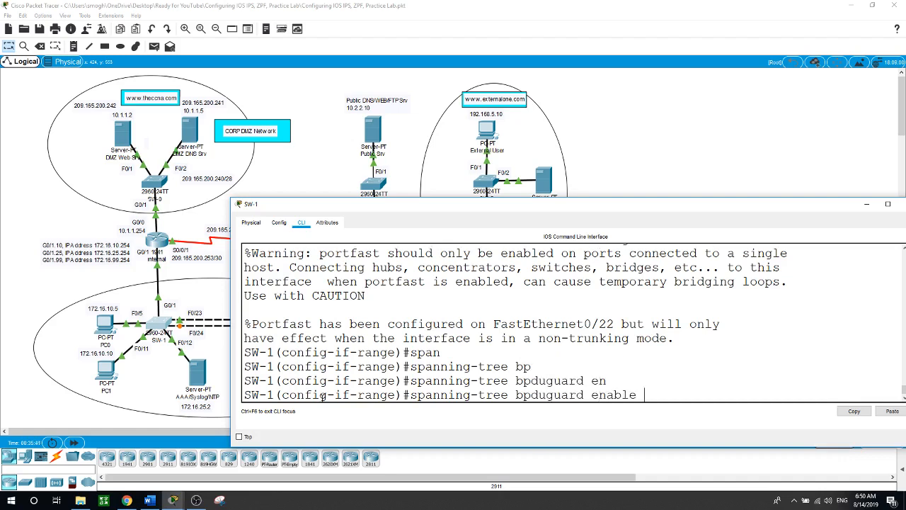
pyautogui.press('Return')
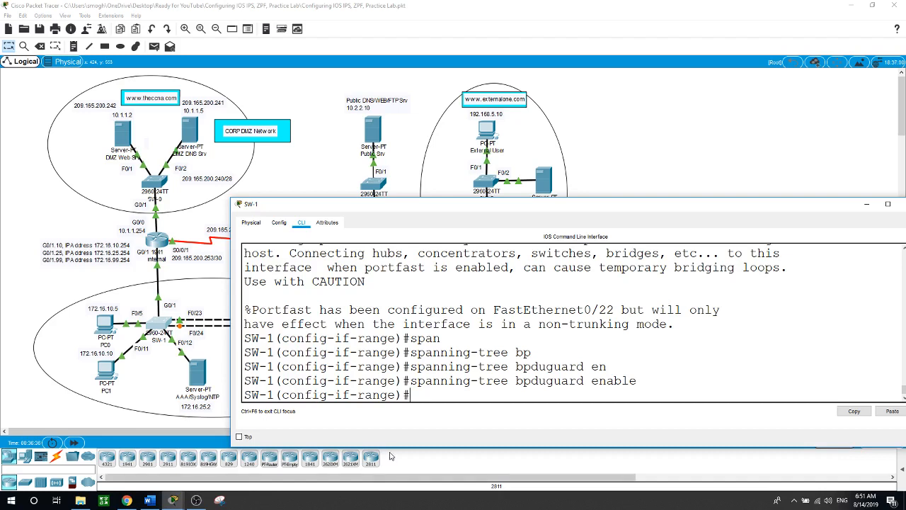
# Enable switchport port-security on the ports with a maximum of 2 MAC addresses
pyautogui.write('swit')
pyautogui.press('Tab')
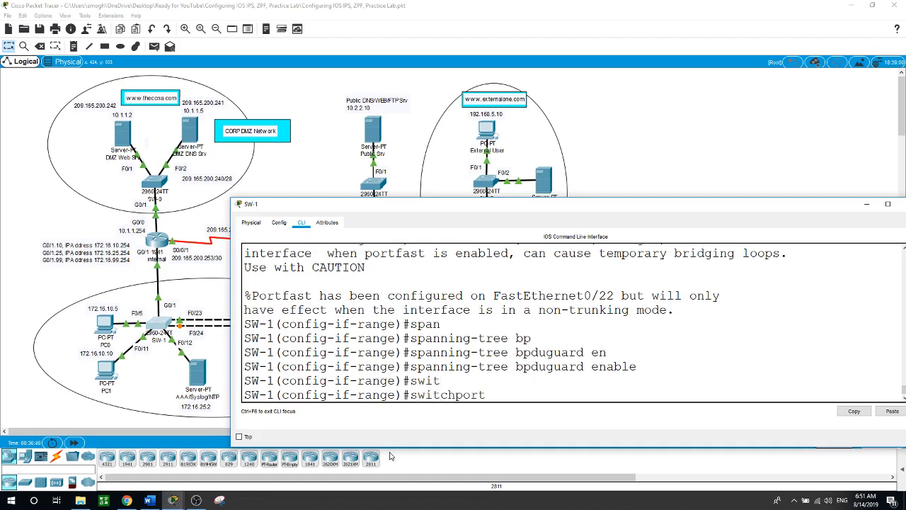
pyautogui.write('por')
pyautogui.press('Tab')
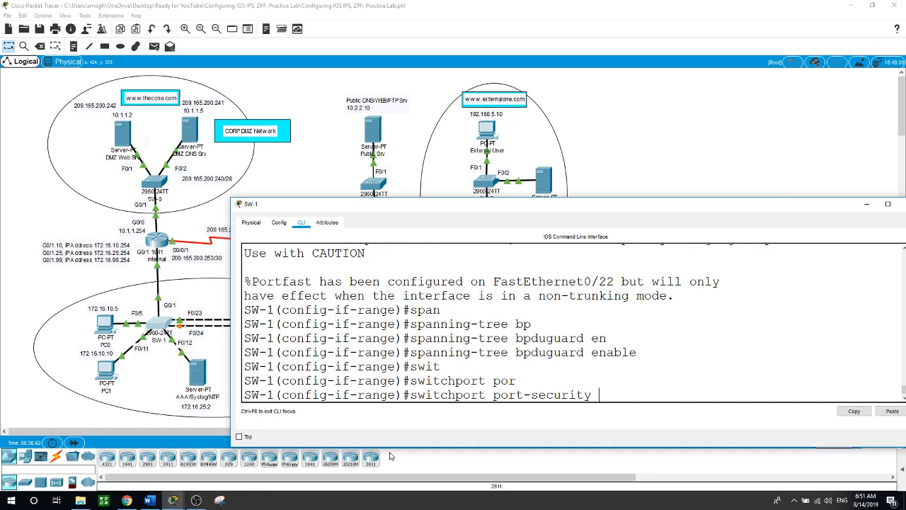
pyautogui.press('Return')
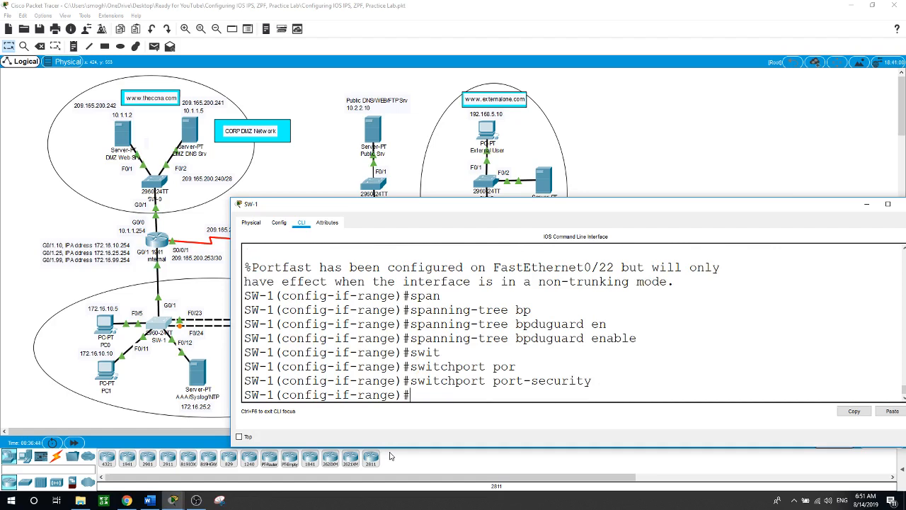
pyautogui.write('swi')
pyautogui.press('Tab')
pyautogui.write('por')
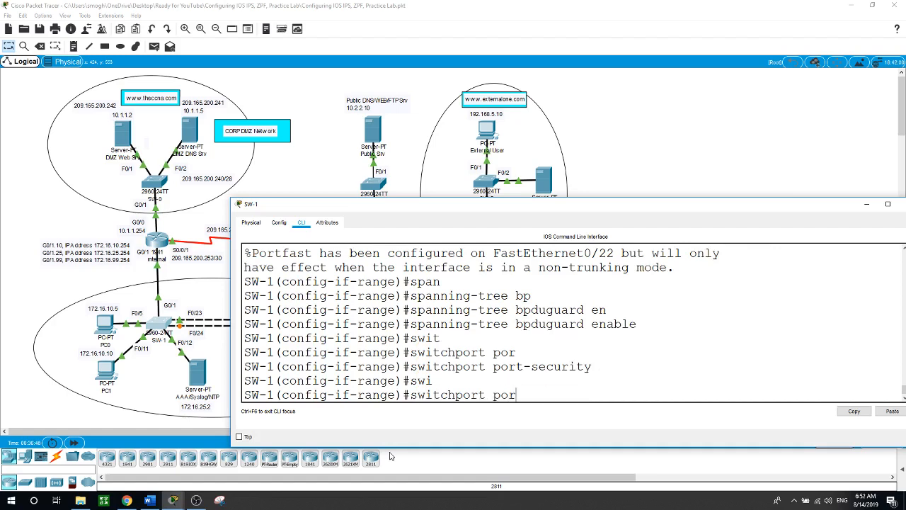
pyautogui.press('Tab')
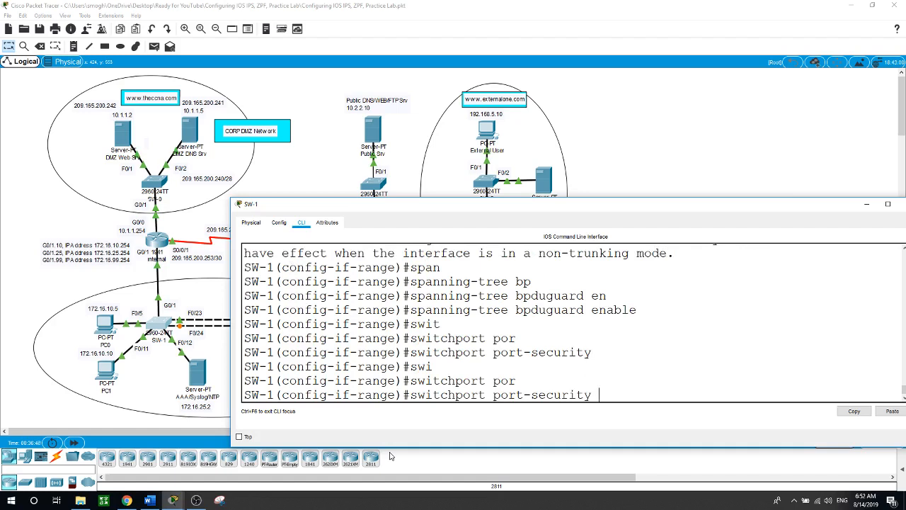
pyautogui.write('max')
pyautogui.press('Tab')
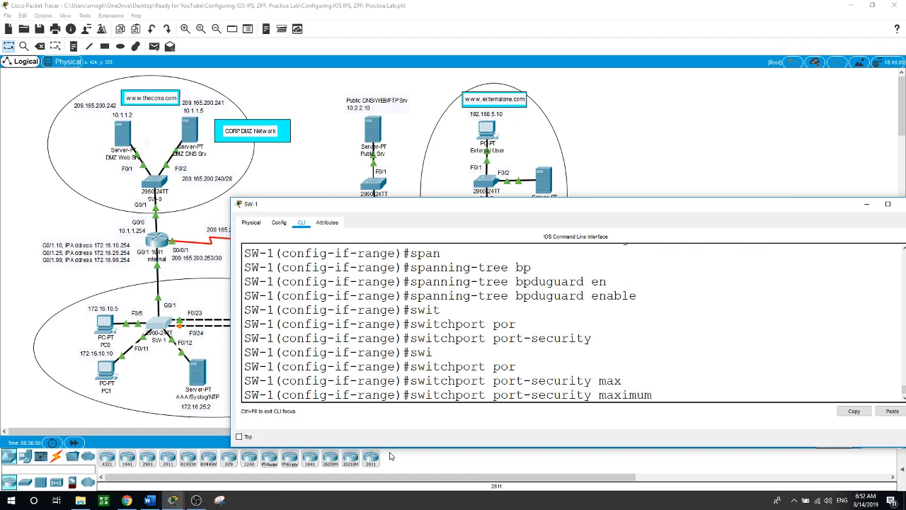
pyautogui.write('2')
pyautogui.press('Return')
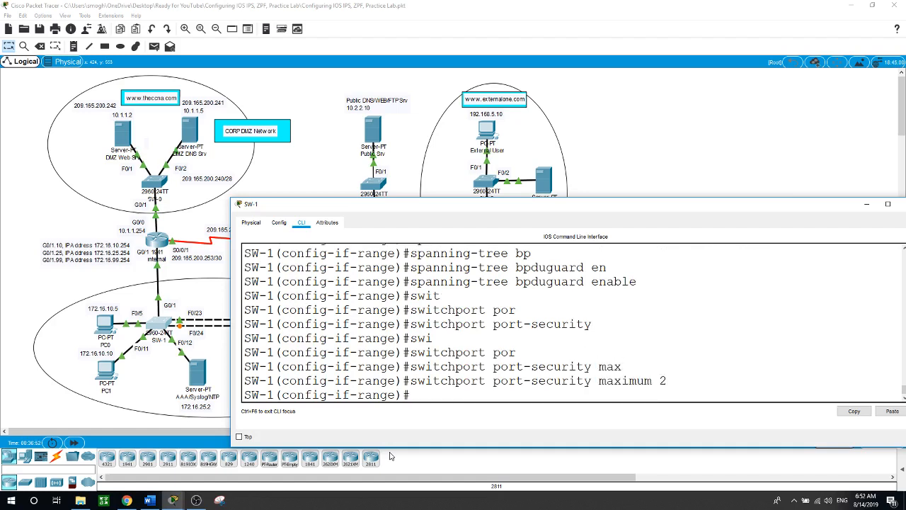
# Make learned port-security MAC addresses sticky
pyautogui.write('swi')
pyautogui.press('Tab')
pyautogui.write('por')
pyautogui.press('Tab')
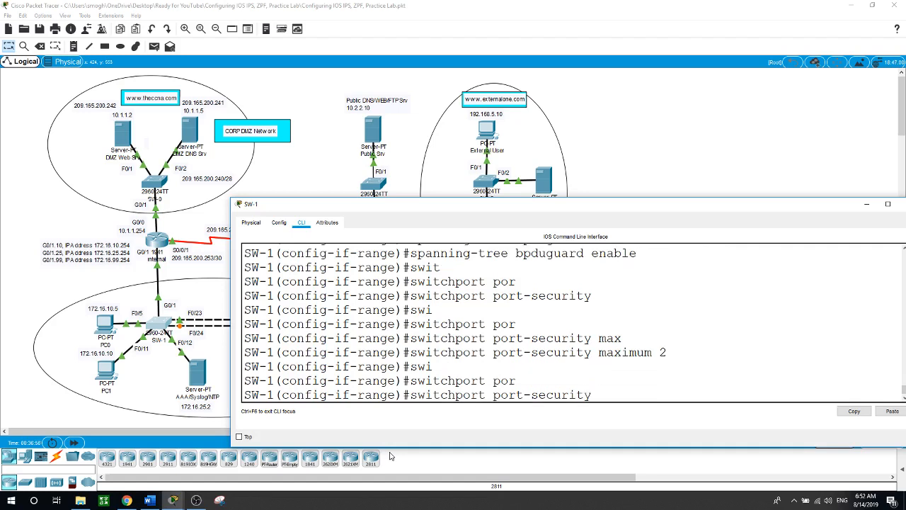
pyautogui.write('mac')
pyautogui.press('Tab')
pyautogui.write('sti')
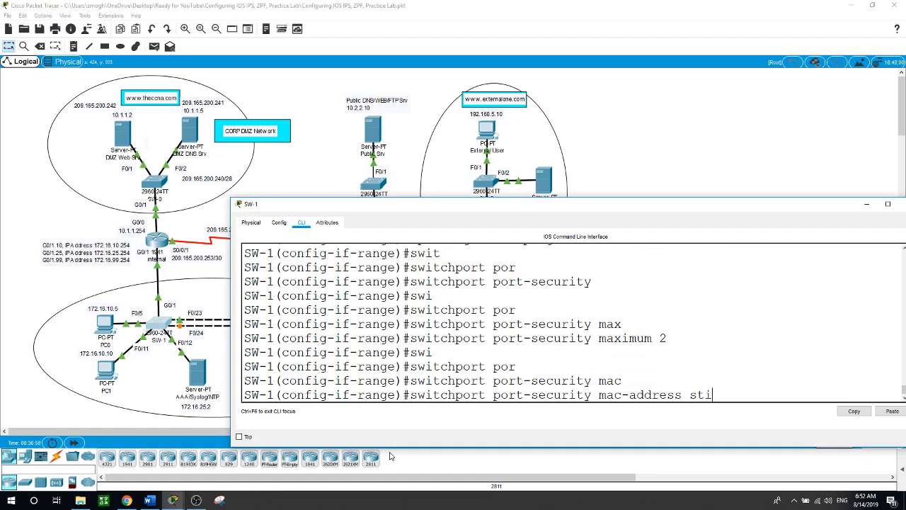
pyautogui.press('Tab')
pyautogui.press('Return')
# Set the port-security violation mode to shutdown and leave interface range configuration
pyautogui.write('swi')
pyautogui.press('Tab')
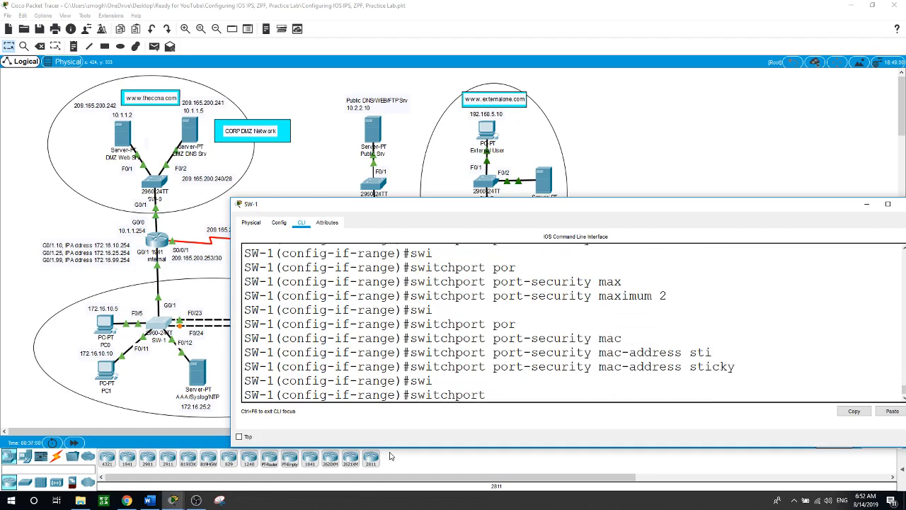
pyautogui.write('por')
pyautogui.press('Tab')
pyautogui.write('vi')
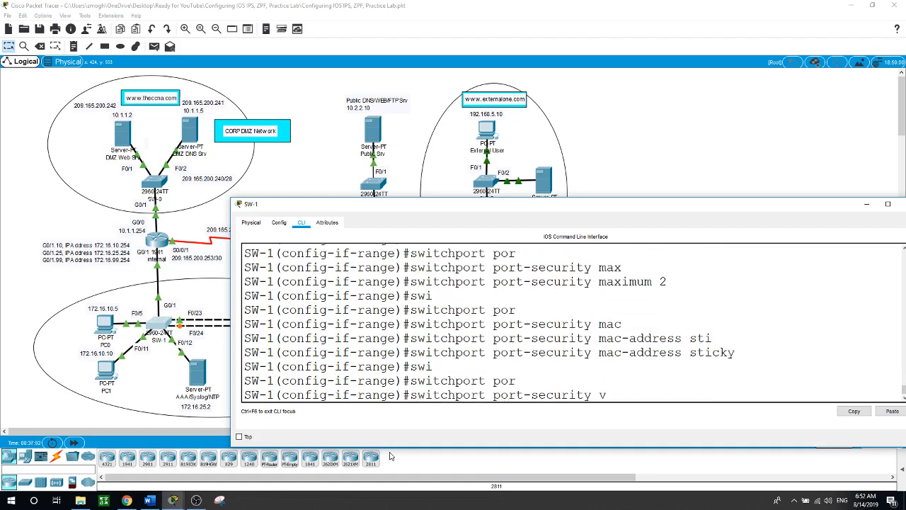
pyautogui.press('Tab')
pyautogui.write('shu')
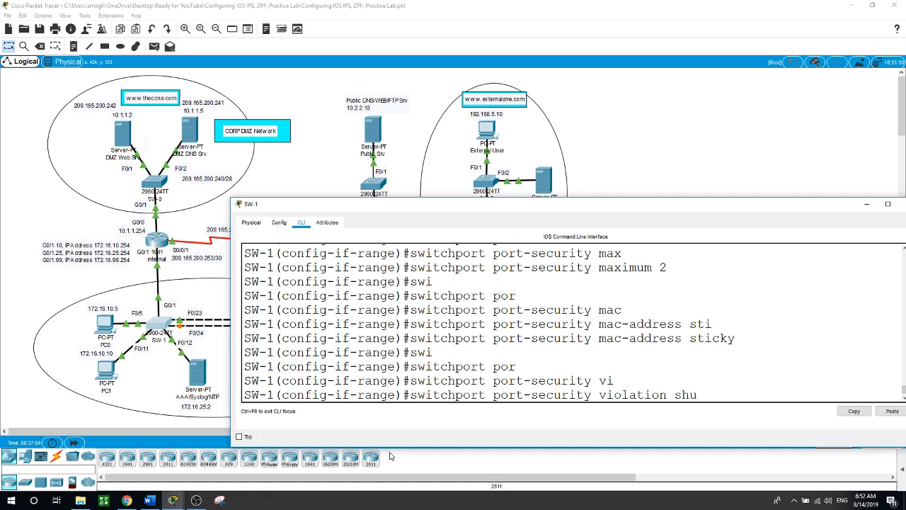
pyautogui.press('Tab')
pyautogui.press('Return')
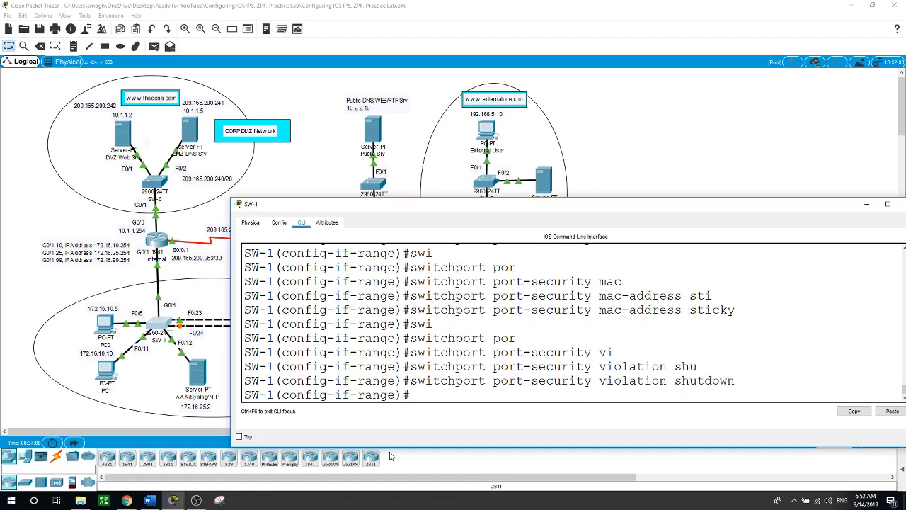
pyautogui.write('exit')
pyautogui.press('Return')
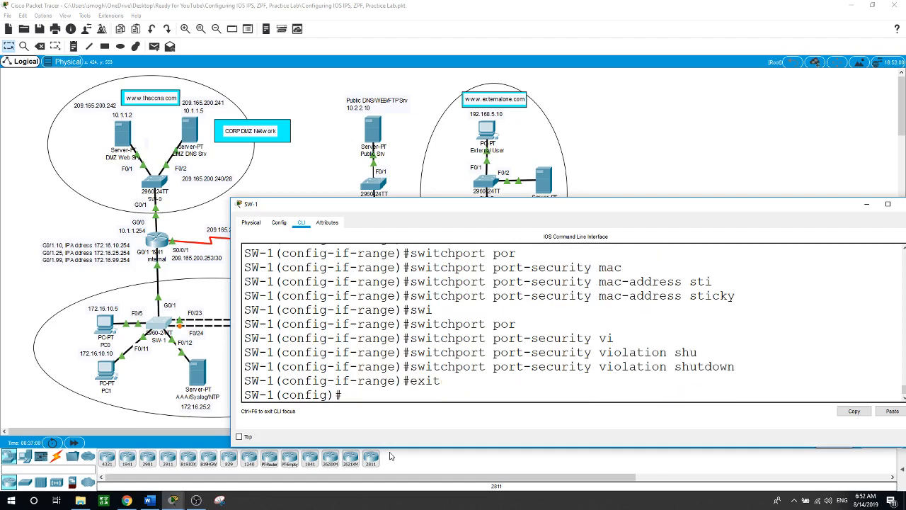
# Select interface range f0/2-4,f0/6-10,f0/13-22 and shut those ports down
pyautogui.write('int range f0/2-4,f')
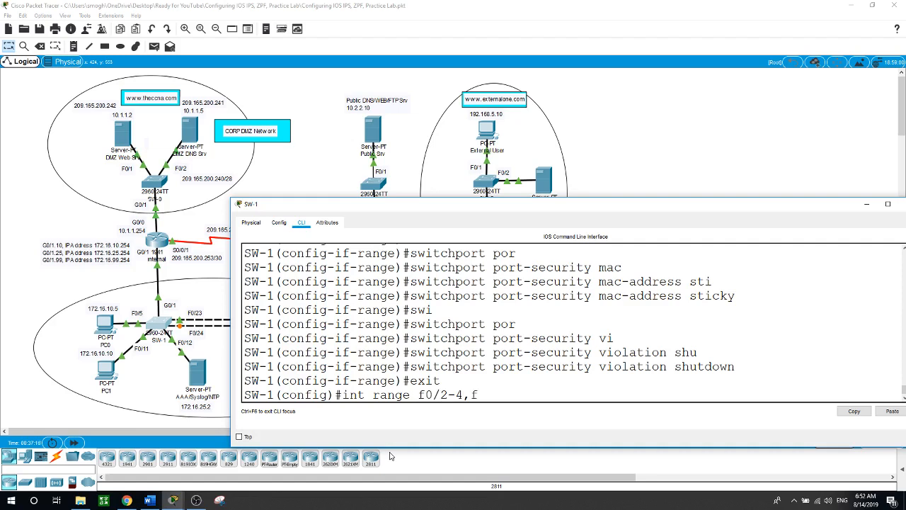
pyautogui.write('0/6-10,f0/13-22')
pyautogui.press('Return')
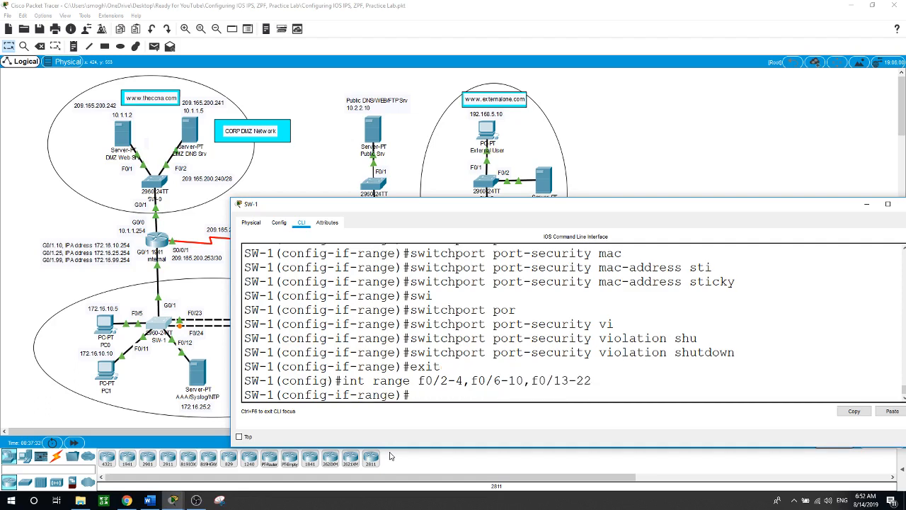
pyautogui.write('shu')
pyautogui.press('Return')
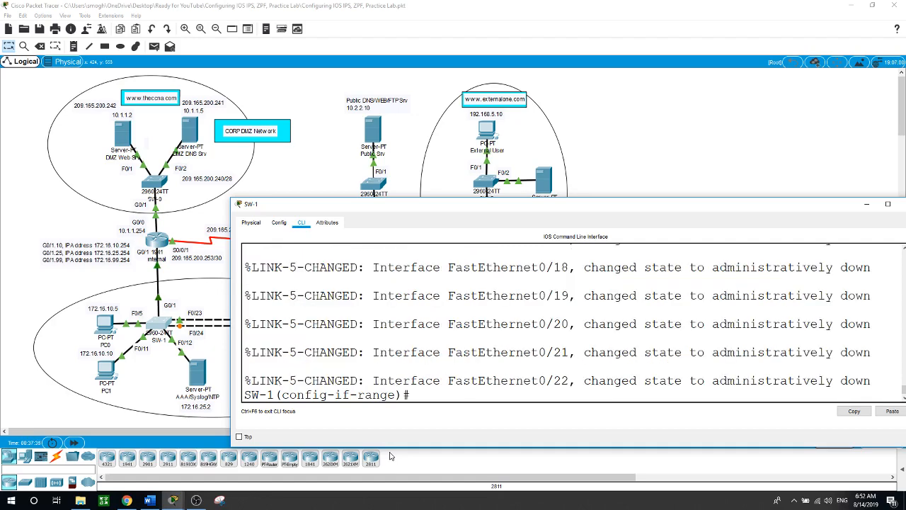
pyautogui.press('Return')
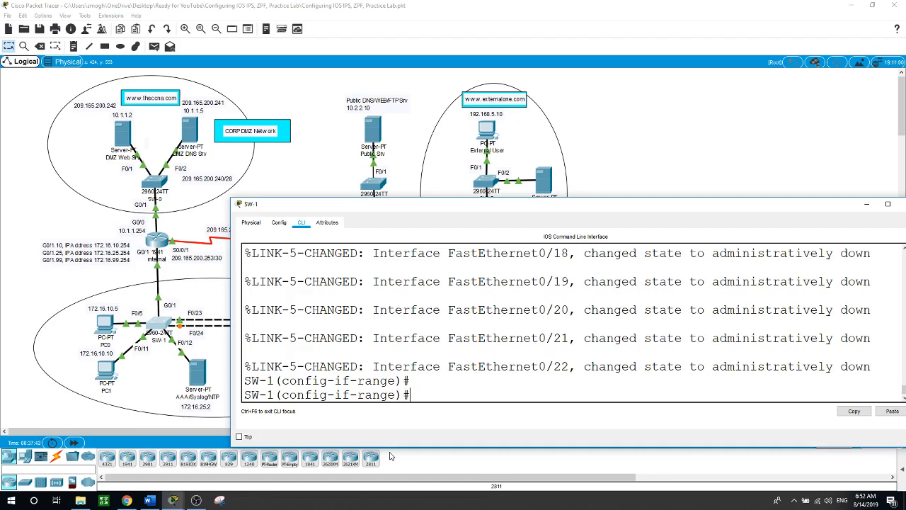
# Return to the full network topology with SW-1's terminal sent to the background
pyautogui.click(638, 158)
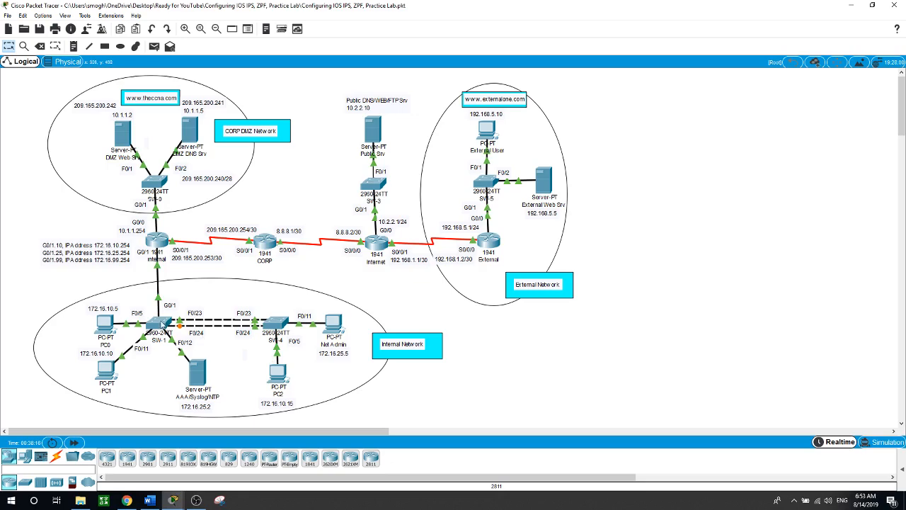
# In SW-1's CLI, leave interface-range mode and create VLAN 50
pyautogui.click(161, 324)
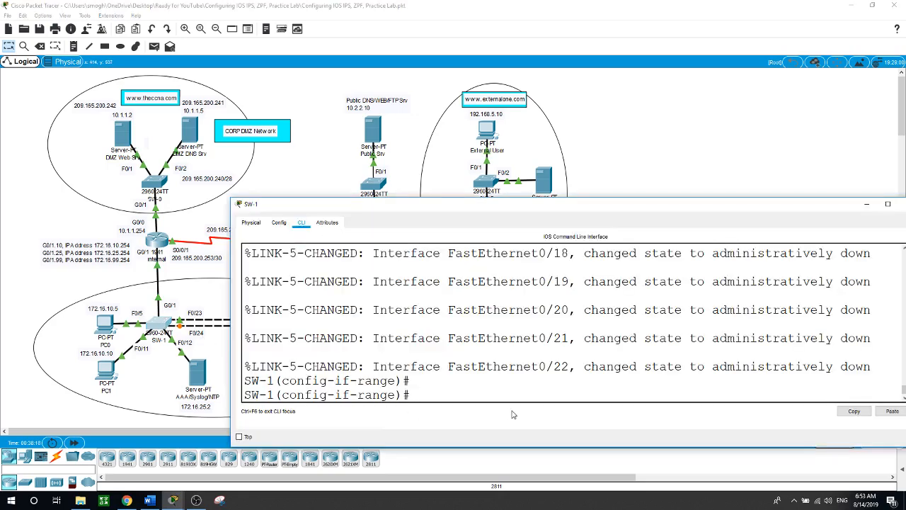
pyautogui.write('exit')
pyautogui.press('Return')
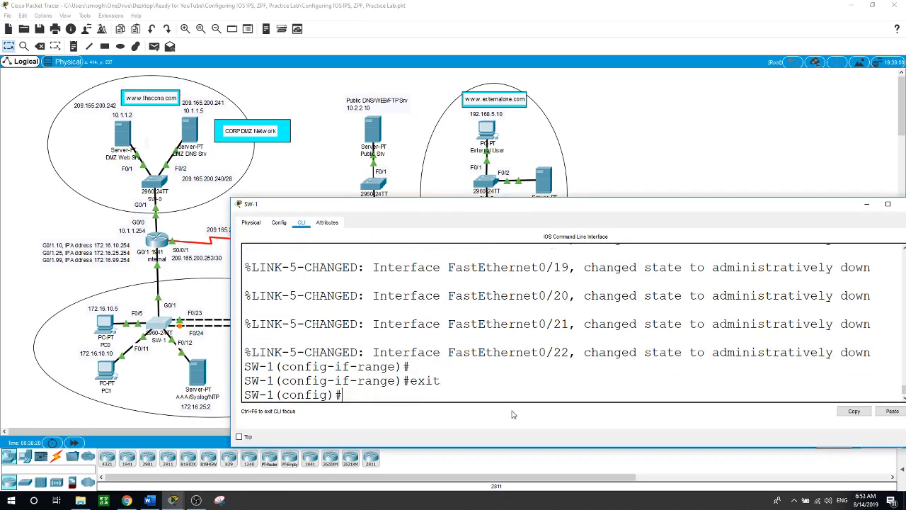
pyautogui.press('Return')
pyautogui.write('vlan')
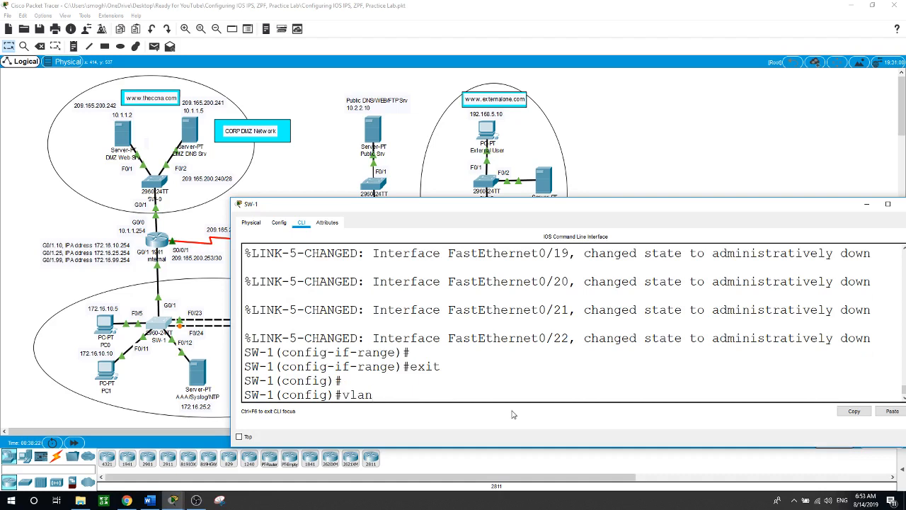
pyautogui.write(' 50')
pyautogui.press('Return')
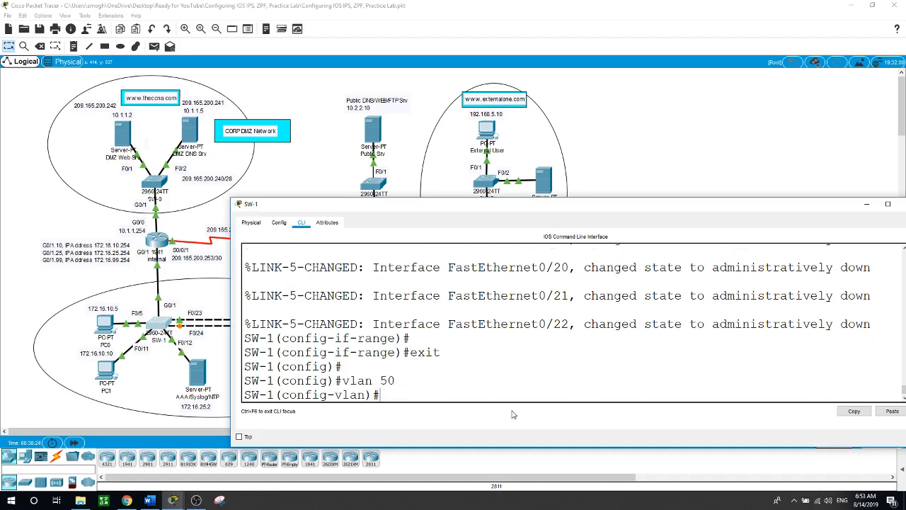
pyautogui.write('exit')
pyautogui.press('Return')
# Set SW-1 ports F0/23–24 to switchport mode trunk
pyautogui.write('int range')
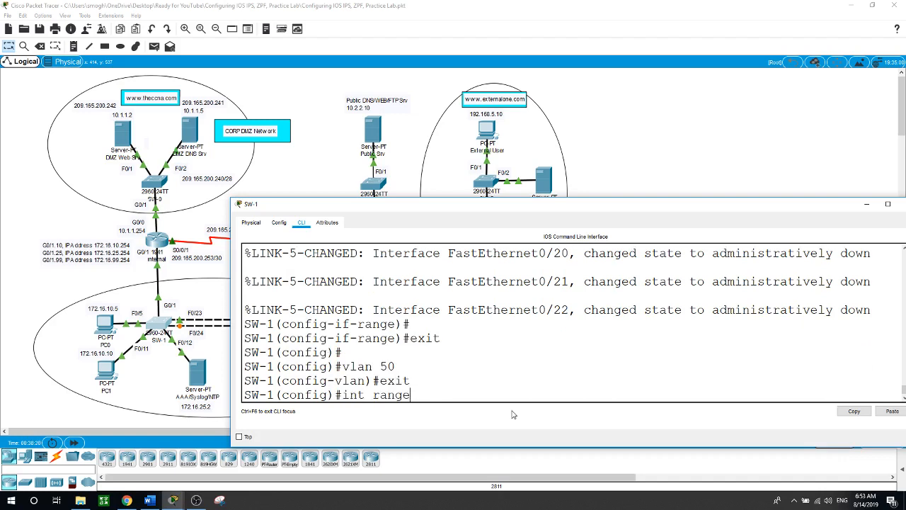
pyautogui.write(' f0/23-24')
pyautogui.press('Return')
pyautogui.write('swi')
pyautogui.press('Tab')
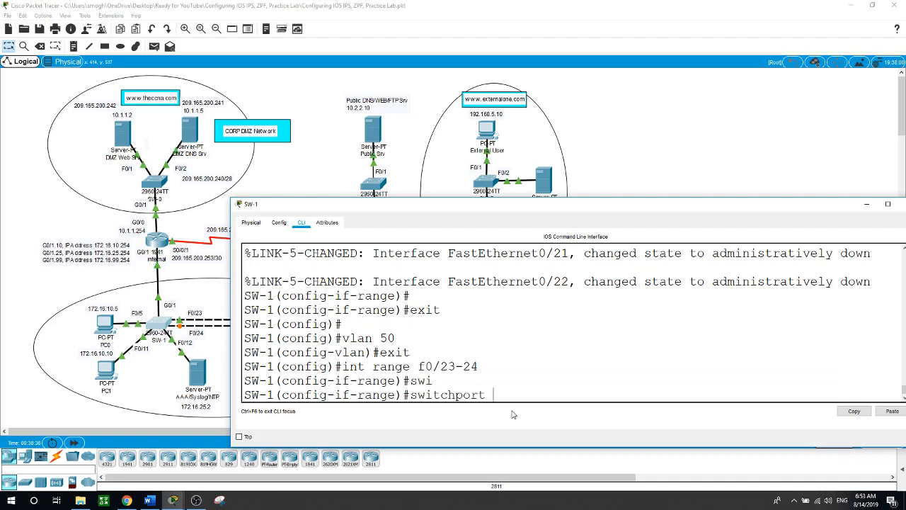
pyautogui.write('mo')
pyautogui.press('Tab')
pyautogui.write('tr')
pyautogui.press('Tab')
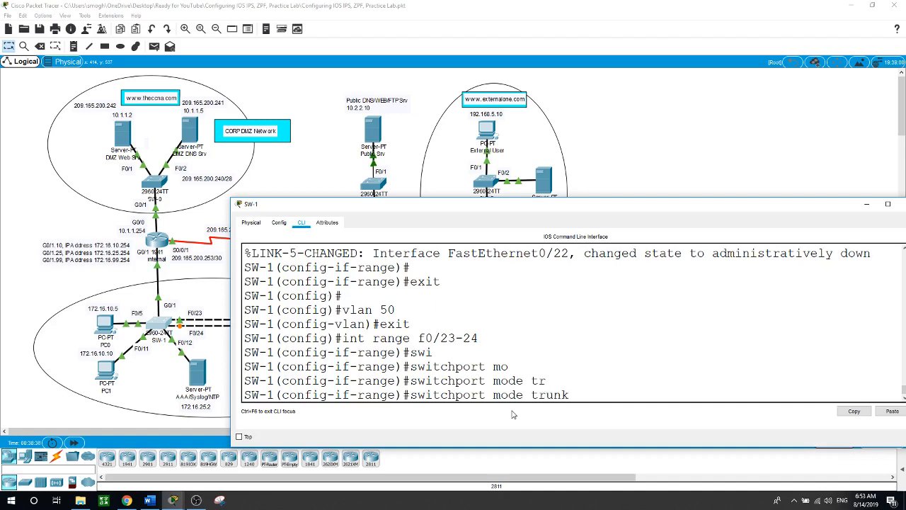
pyautogui.press('Return')
# Disable trunk negotiation on F0/23–24 with switchport nonegotiate
pyautogui.write('swi')
pyautogui.press('Tab')
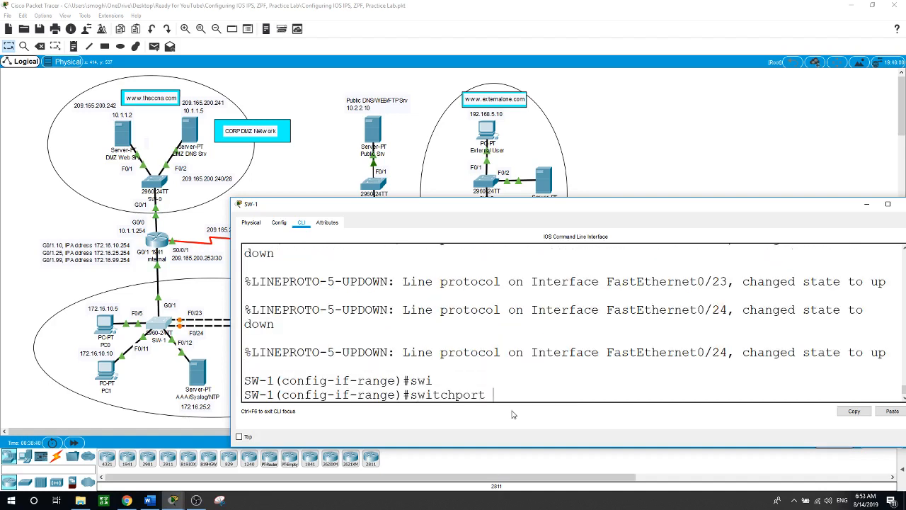
pyautogui.write('tr')
pyautogui.press('BackSpace')
pyautogui.press('BackSpace')
pyautogui.write('no')
pyautogui.press('Tab')
pyautogui.press('Return')
# Set native VLAN 50 on the F0/23–24 trunks and return to the topology
pyautogui.write('swi')
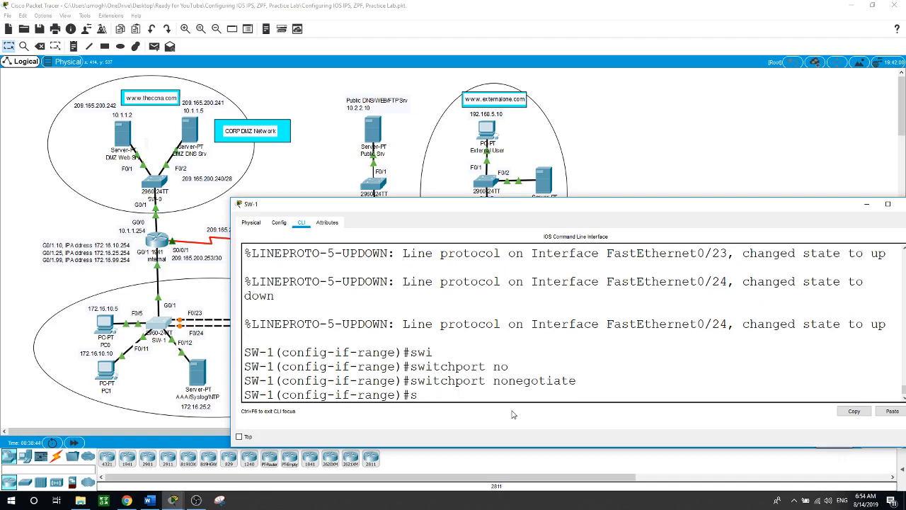
pyautogui.press('Tab')
pyautogui.write('tr')
pyautogui.press('Tab')
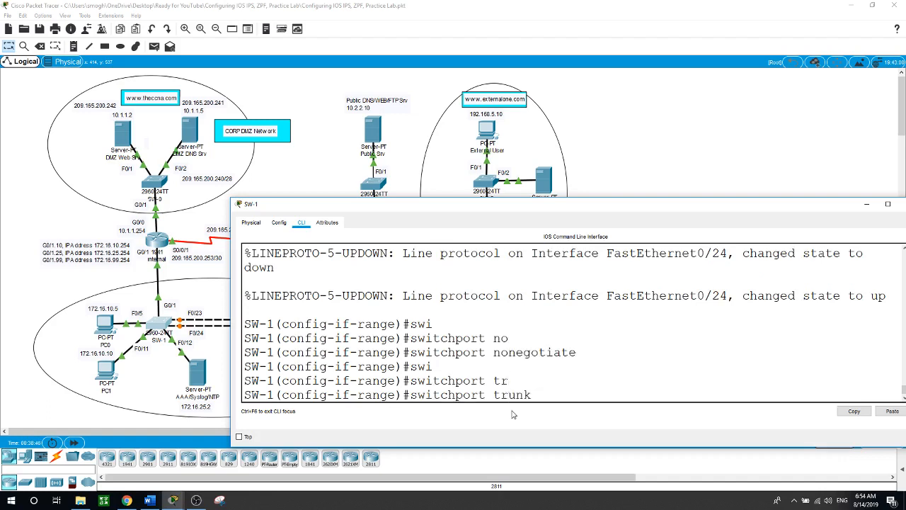
pyautogui.write('n')
pyautogui.press('Tab')
pyautogui.write('v')
pyautogui.press('Tab')
pyautogui.write('50')
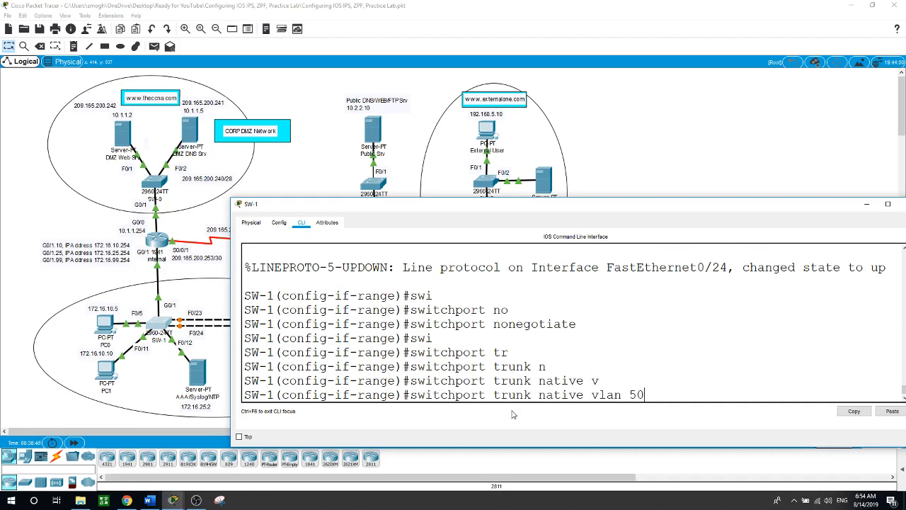
pyautogui.press('Return')
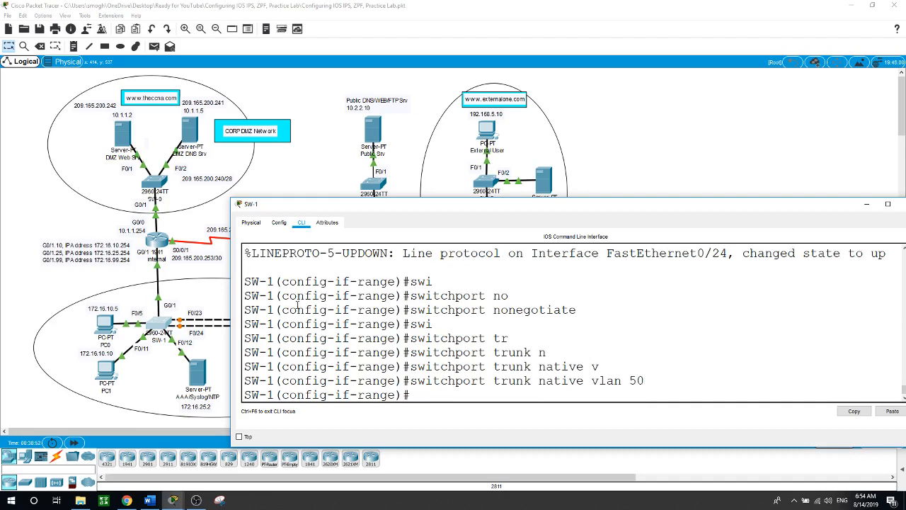
pyautogui.click(53, 286)
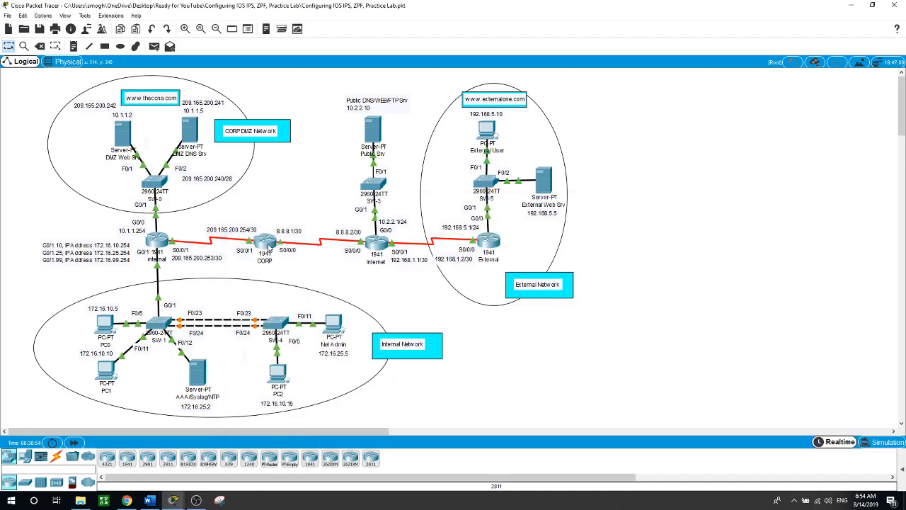
pyautogui.click(267, 246)
pyautogui.press('Return')
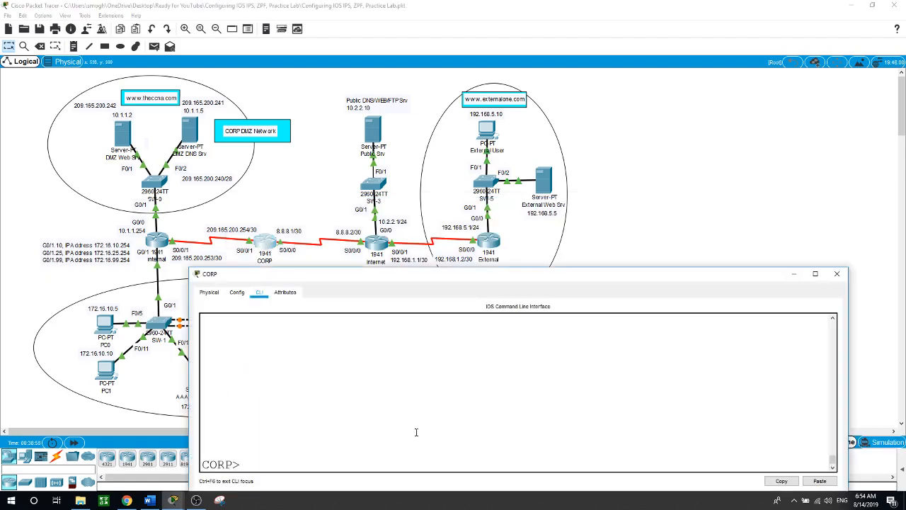
pyautogui.write('en')
pyautogui.press('Return')
pyautogui.write('conf t')
pyautogui.press('Return')
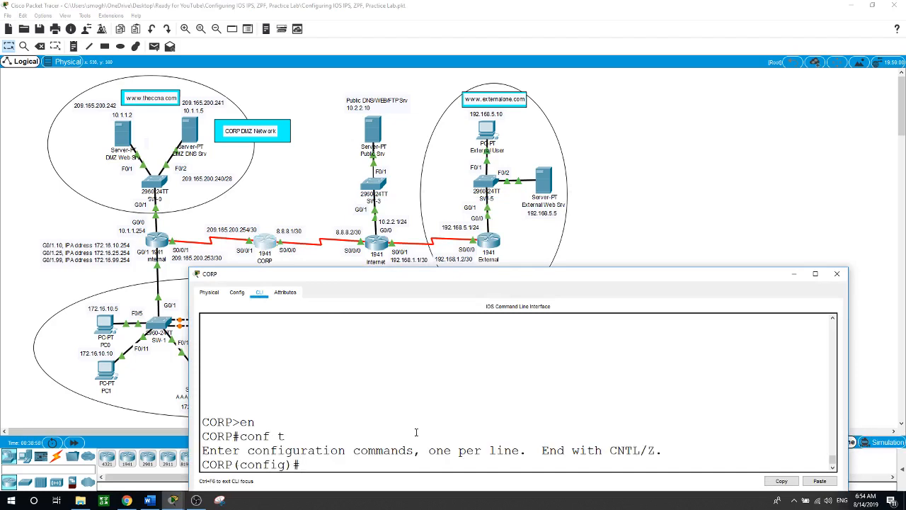
pyautogui.write('vlan 50')
pyautogui.press('Return')
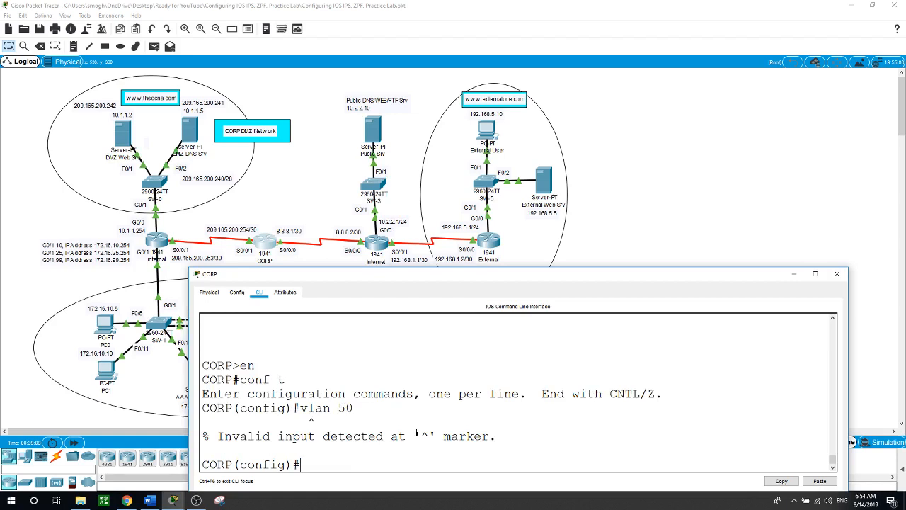
pyautogui.write('exit')
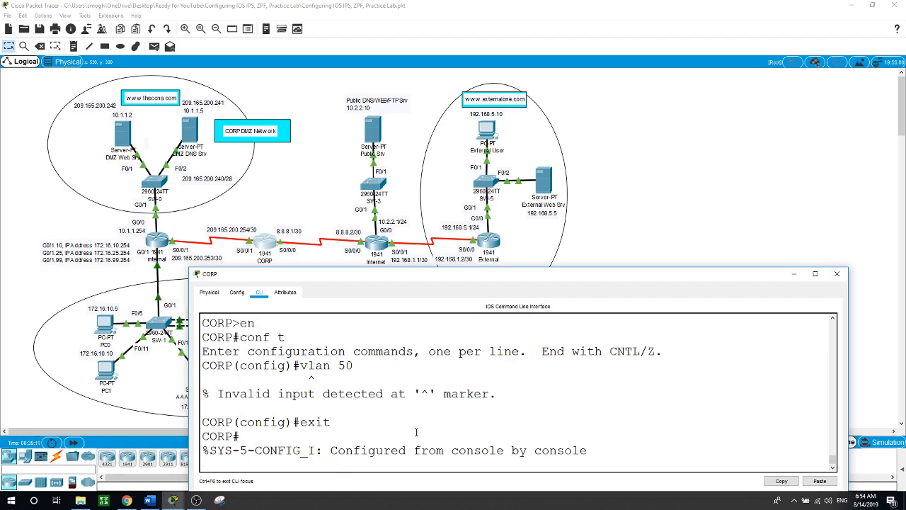
pyautogui.click(309, 178)
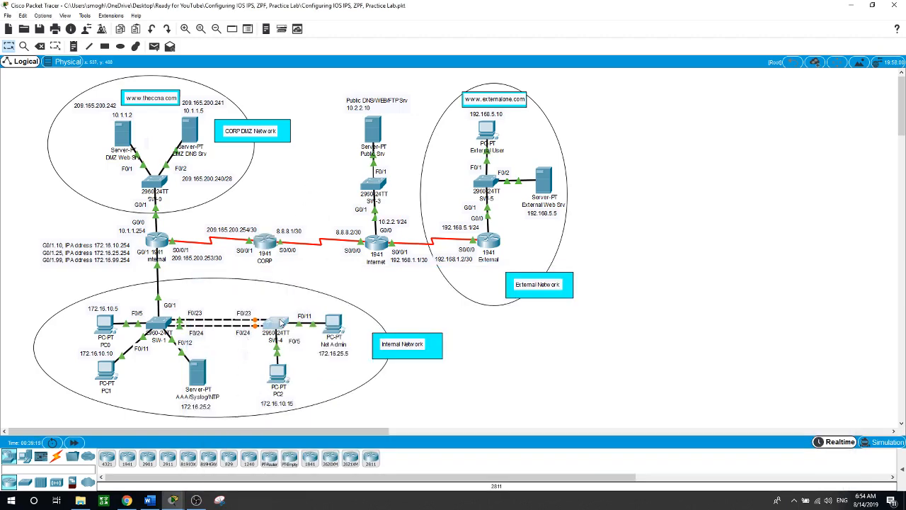
# On SW-4's CLI, enter global configuration (en, conf t) and create VLAN 50
pyautogui.click(276, 324)
pyautogui.press('Return')
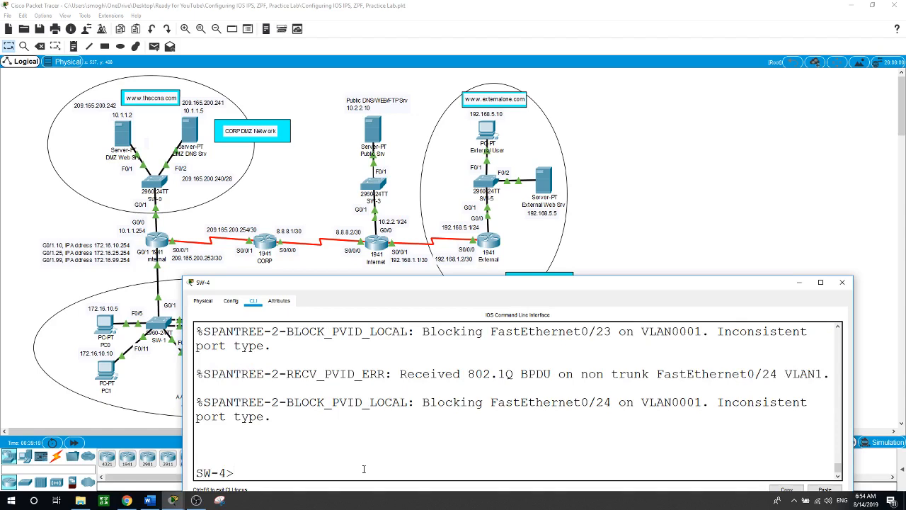
pyautogui.write('en')
pyautogui.press('Return')
pyautogui.write('conf t')
pyautogui.press('Return')
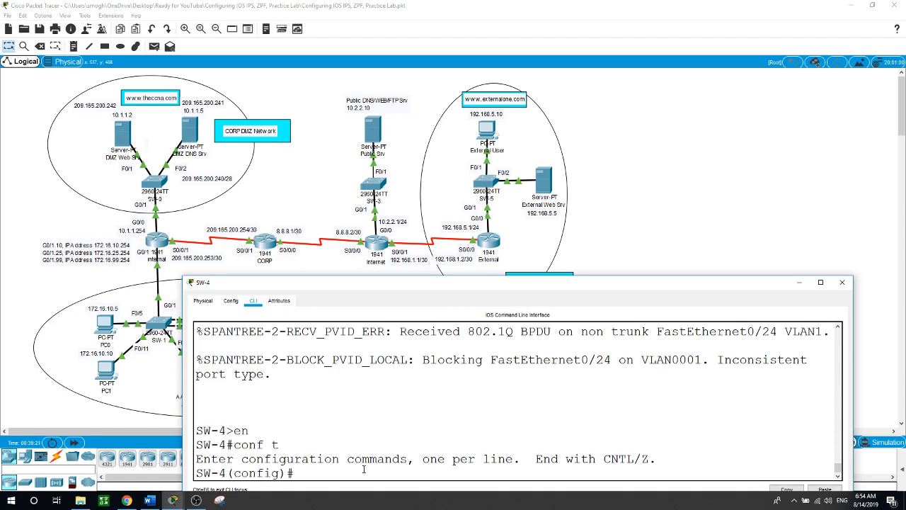
pyautogui.write('vlan 50')
pyautogui.press('Return')
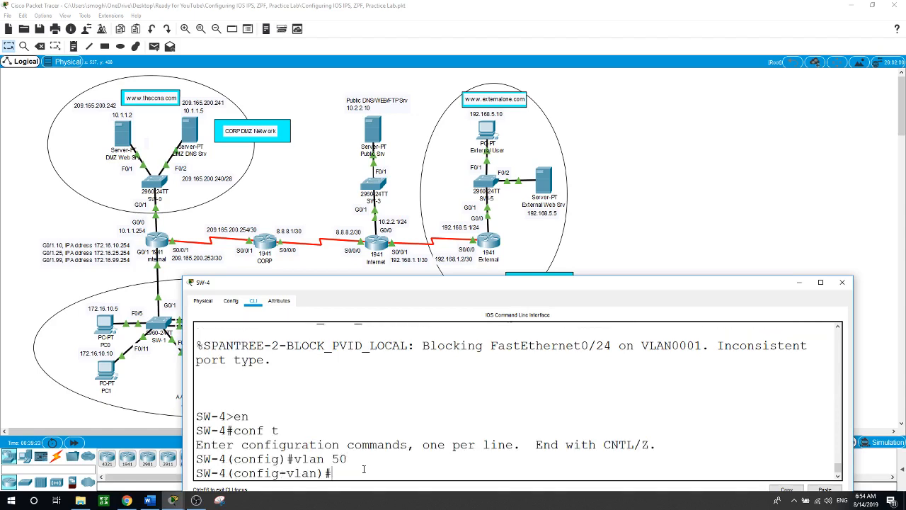
pyautogui.write('exit')
pyautogui.press('Return')
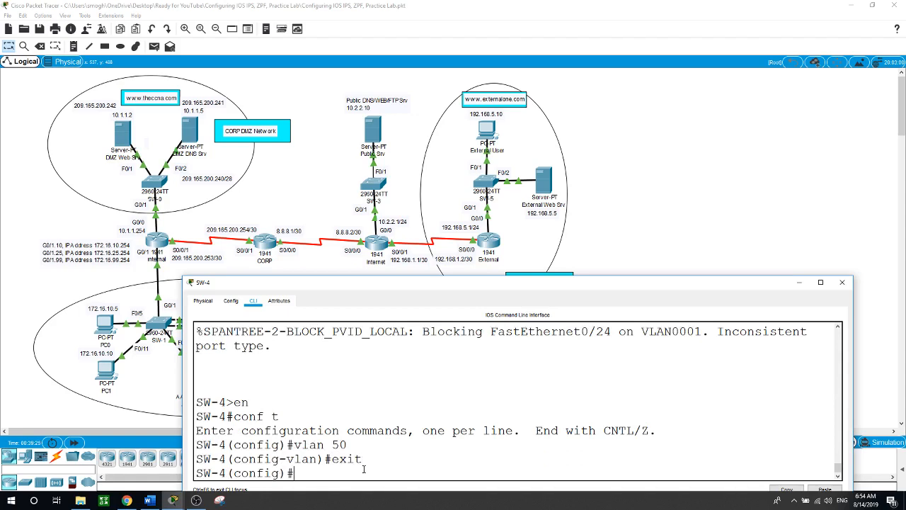
# Set SW-4 ports F0/23–24 to switchport mode trunk
pyautogui.write('int range f0/23-')
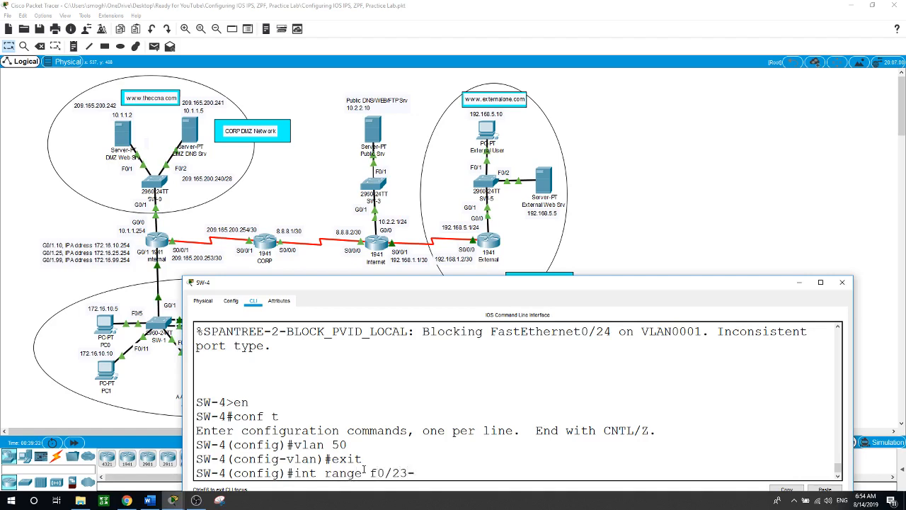
pyautogui.write('24')
pyautogui.press('Return')
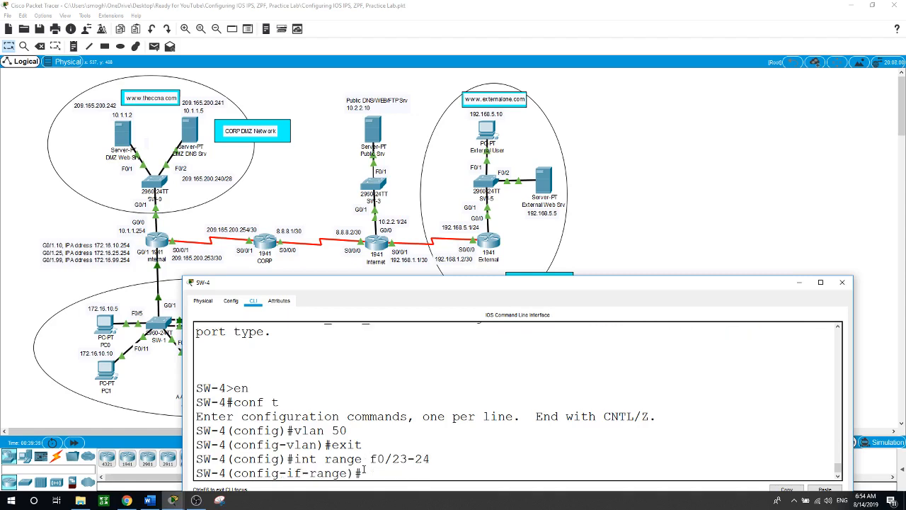
pyautogui.write('swi')
pyautogui.press('Tab')
pyautogui.write('mo')
pyautogui.press('Tab')
pyautogui.write('tr')
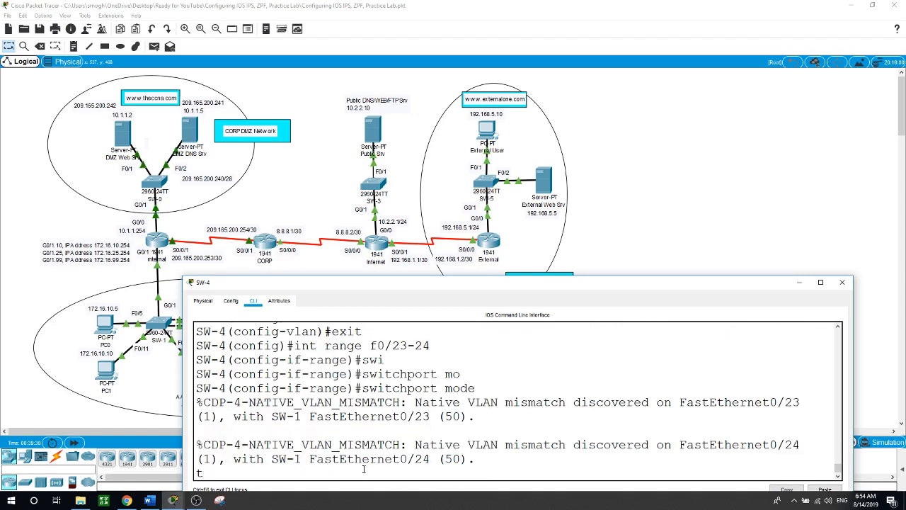
pyautogui.press('Tab')
pyautogui.press('Return')
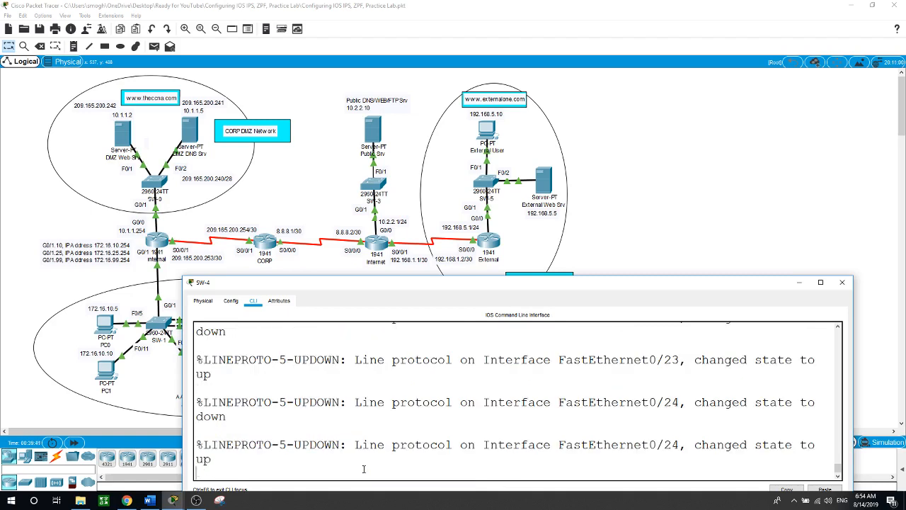
# Disable trunk negotiation on SW-4's F0/23–24 with switchport nonegotiate
pyautogui.write('wi')
pyautogui.press('Tab')
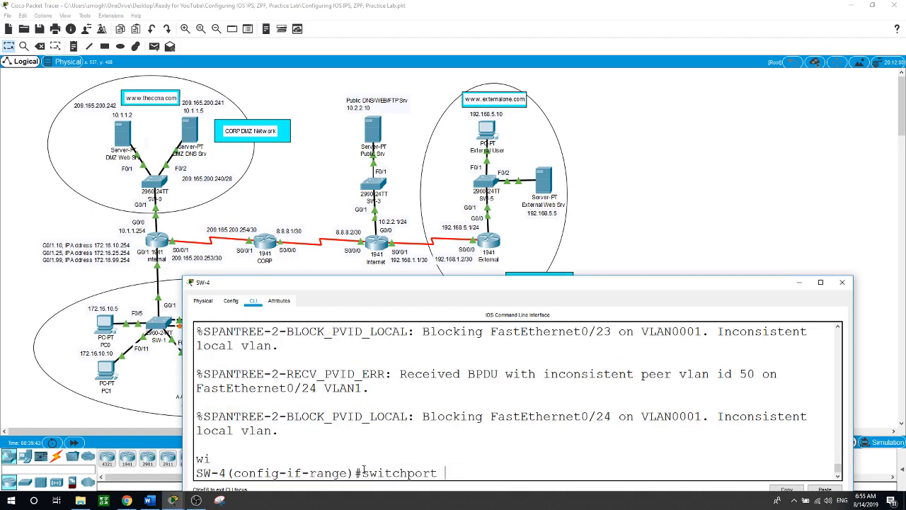
pyautogui.write('no')
pyautogui.press('Tab')
pyautogui.press('Return')
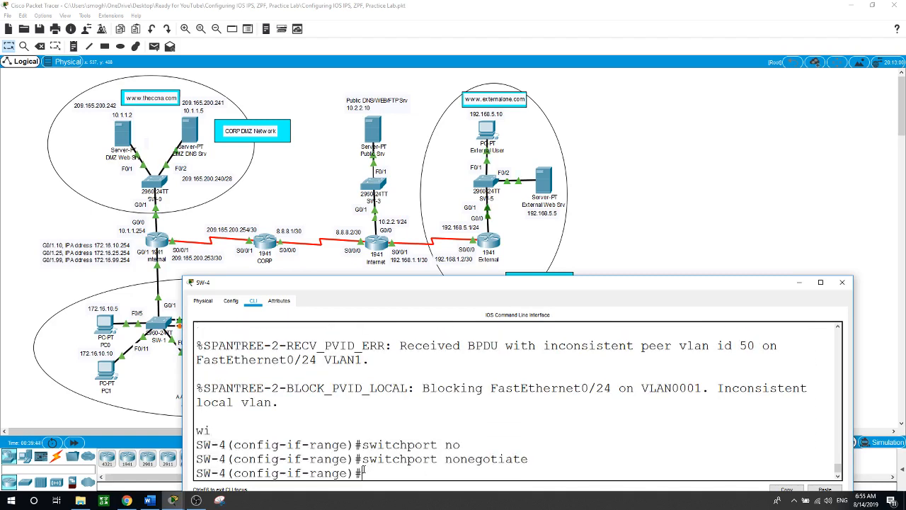
# Set native VLAN 50 on SW-4's F0/23–24 trunks and return to the topology
pyautogui.write('swi')
pyautogui.press('Tab')
pyautogui.write('n')
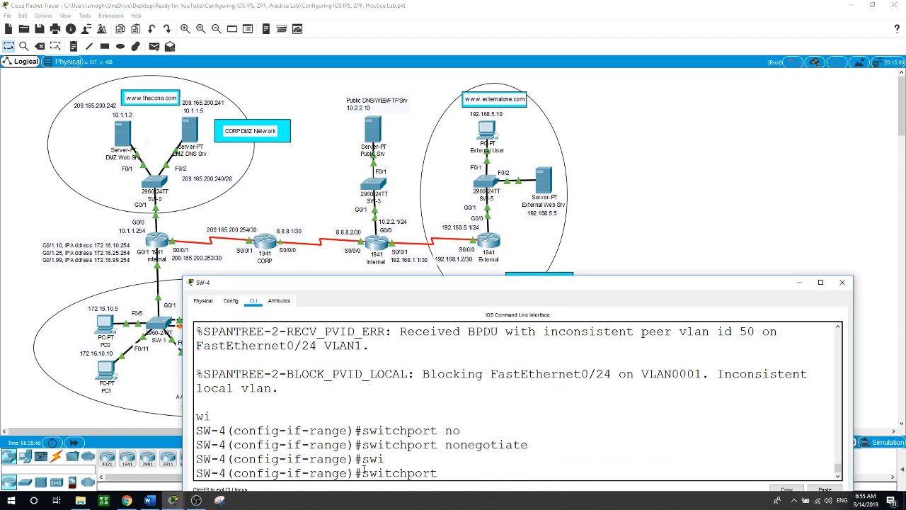
pyautogui.write('tr')
pyautogui.press('Tab')
pyautogui.write('n')
pyautogui.press('Tab')
pyautogui.write('v')
pyautogui.press('Tab')
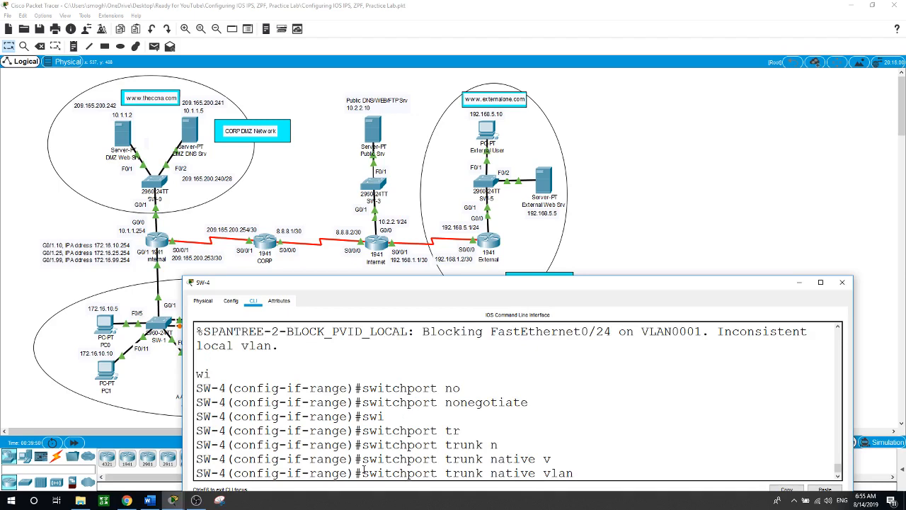
pyautogui.write('50')
pyautogui.press('Return')
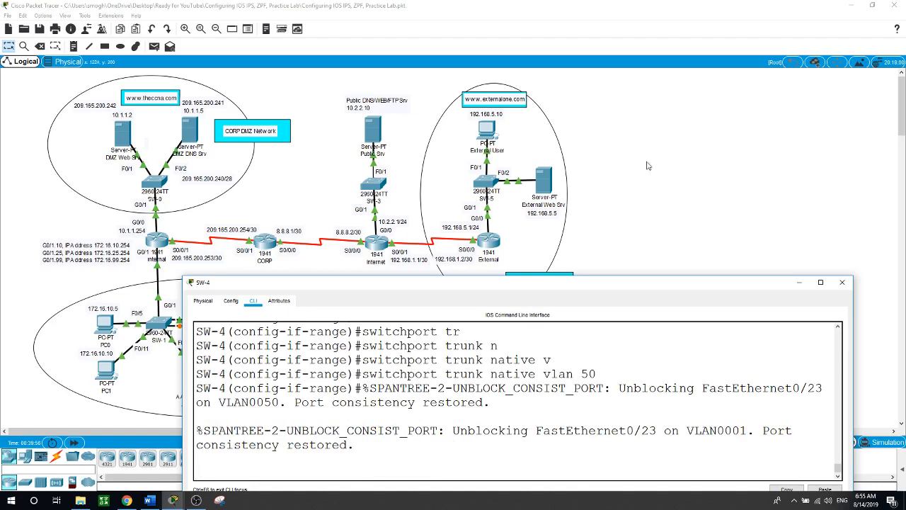
pyautogui.click(733, 140)
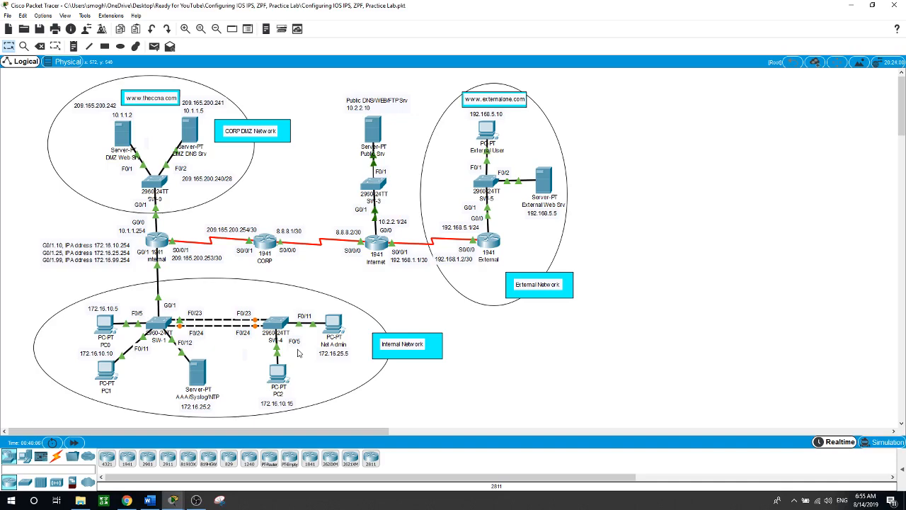
# From PC0's command prompt, ping the External User at 192.168.5.10
pyautogui.click(105, 325)
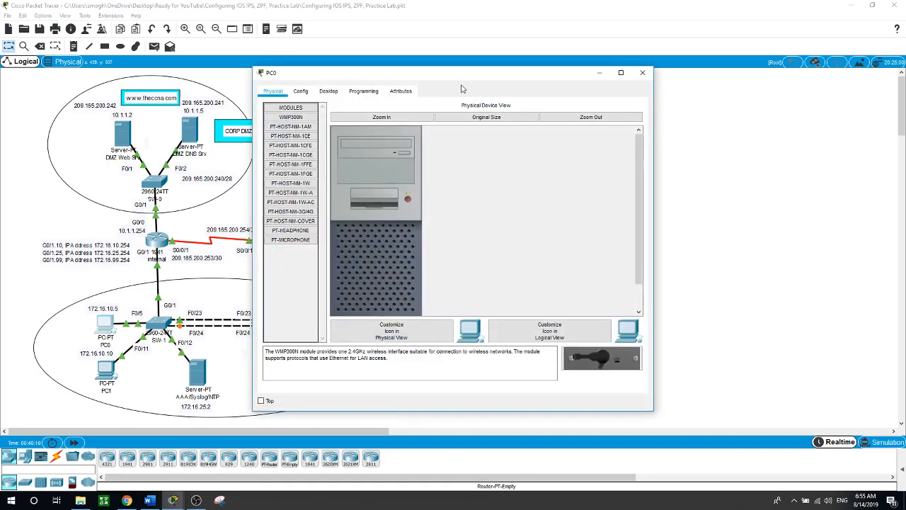
pyautogui.moveTo(434, 67); pyautogui.dragTo(733, 98)
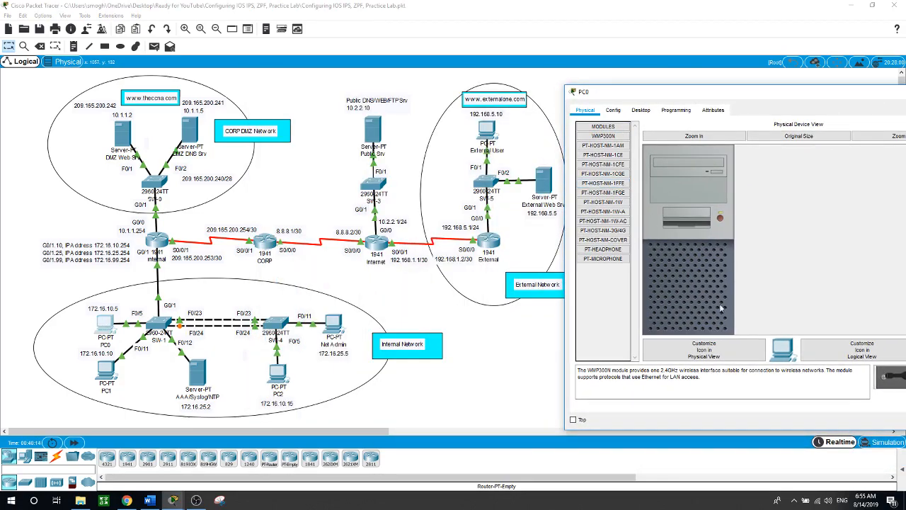
pyautogui.moveTo(804, 96); pyautogui.dragTo(735, 178)
pyautogui.click(564, 192)
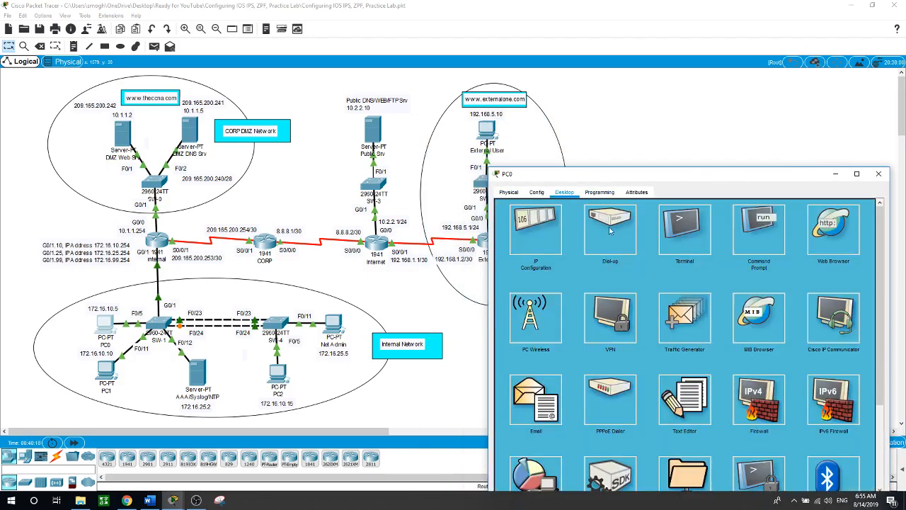
pyautogui.click(799, 216)
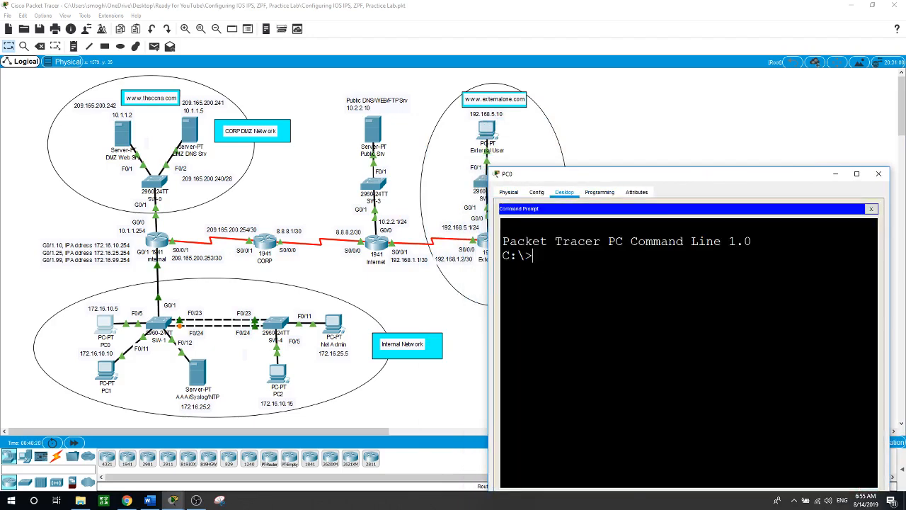
pyautogui.write('ping 192.168.5.10')
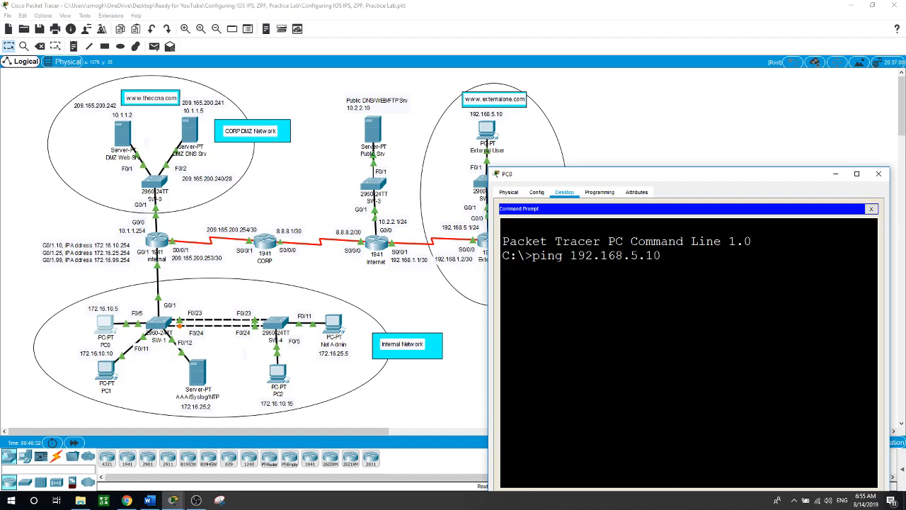
pyautogui.press('Return')
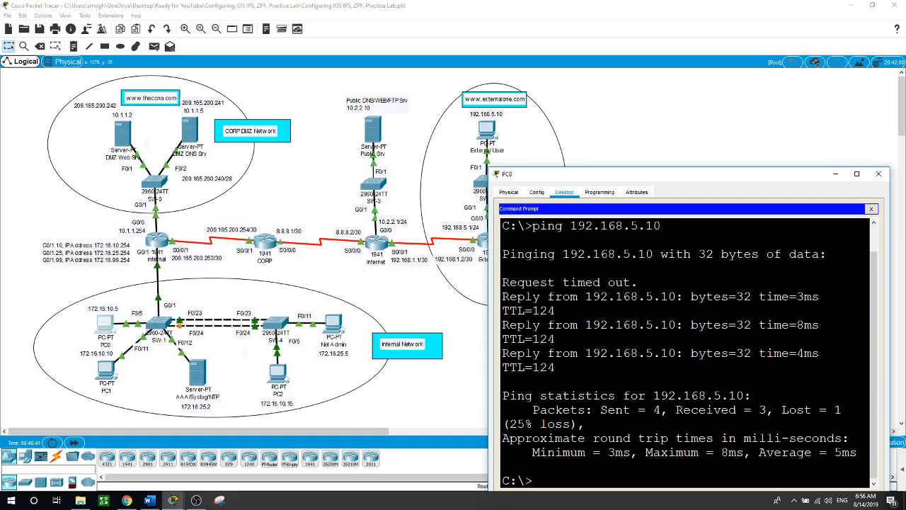
# Edit the recalled command to ping the External Web Server at 192.168.5.5
pyautogui.press('Up')
pyautogui.press('BackSpace')
pyautogui.press('BackSpace')
pyautogui.write('5')
pyautogui.press('Return')
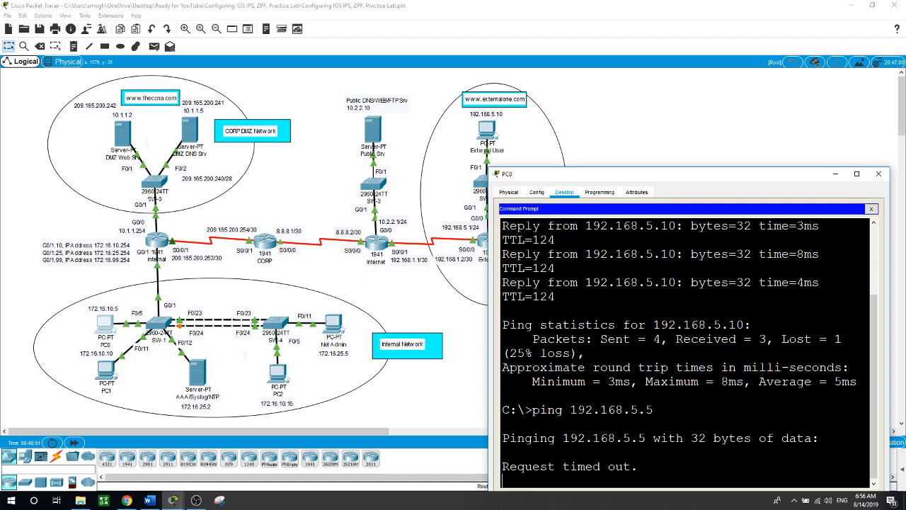
pyautogui.click(474, 419)
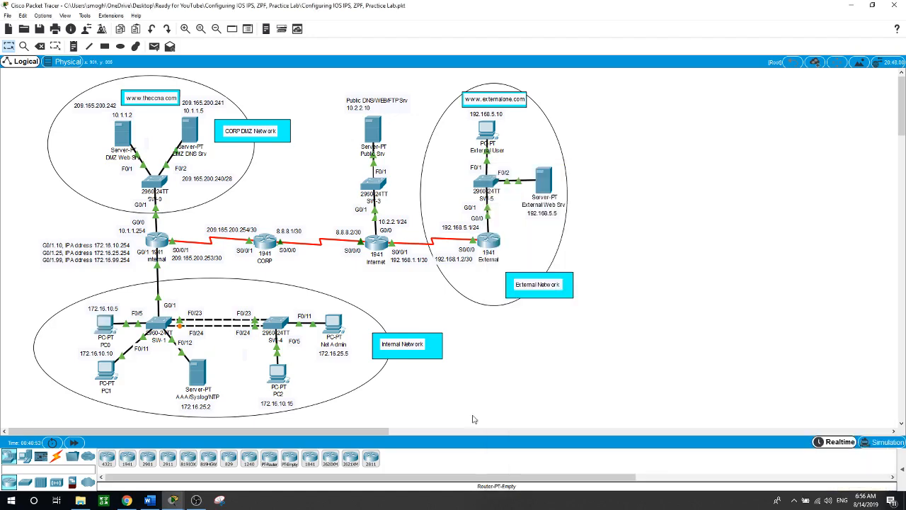
# Run ping 10.1.1.5 from PC1's command prompt, getting 3 of 4 replies
pyautogui.click(106, 373)
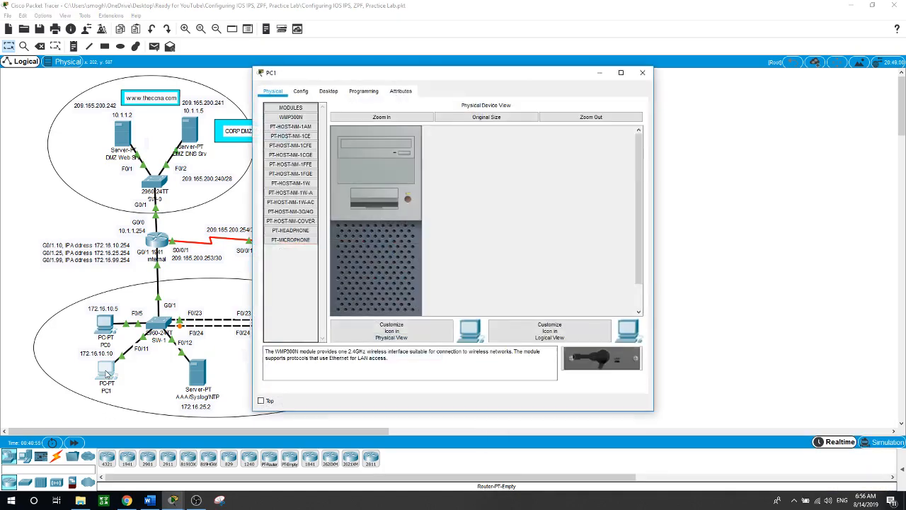
pyautogui.moveTo(395, 83); pyautogui.dragTo(596, 87)
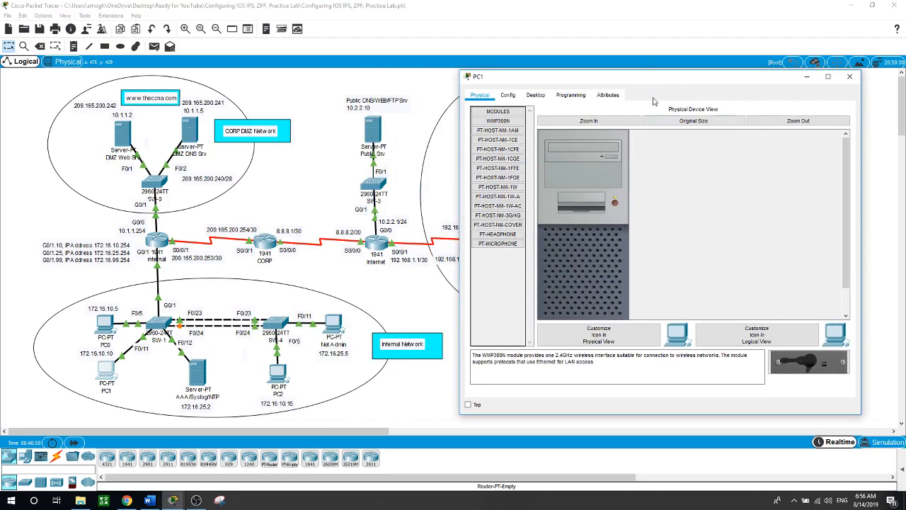
pyautogui.click(535, 95)
pyautogui.click(729, 131)
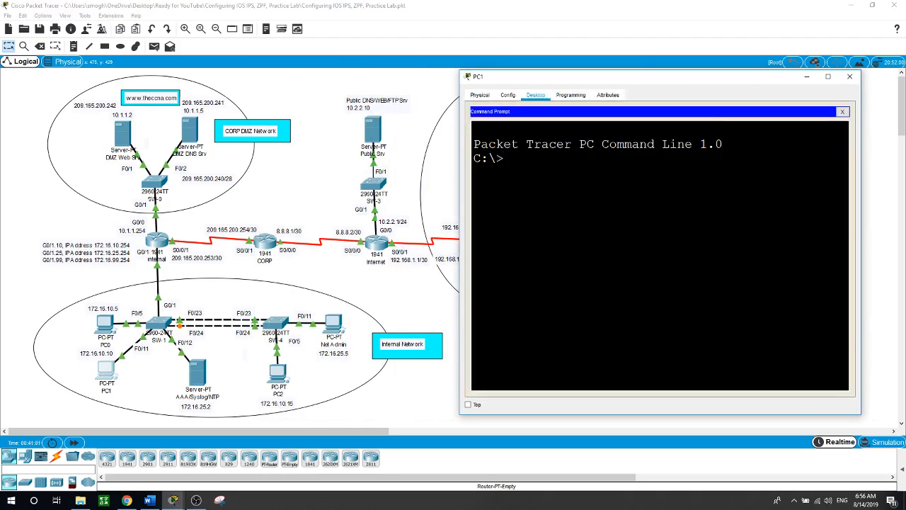
pyautogui.write('ping 10.1.1.5')
pyautogui.press('Return')
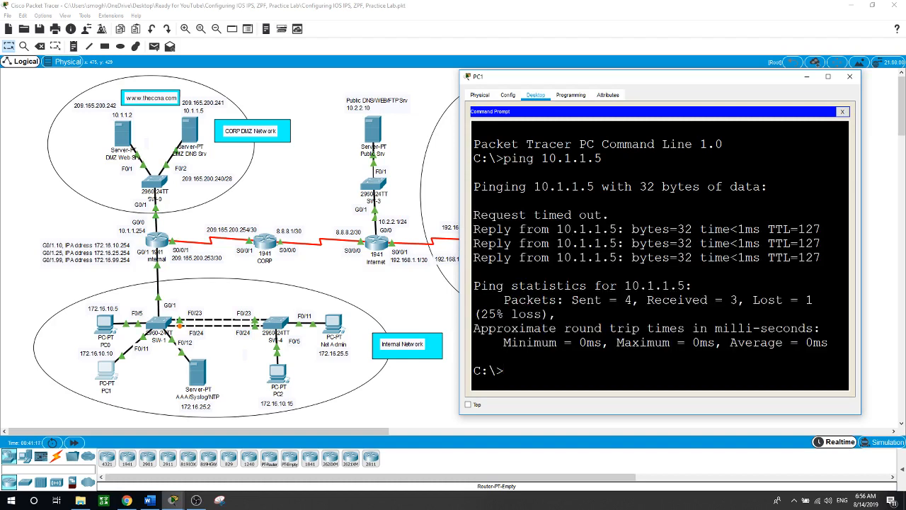
pyautogui.click(426, 398)
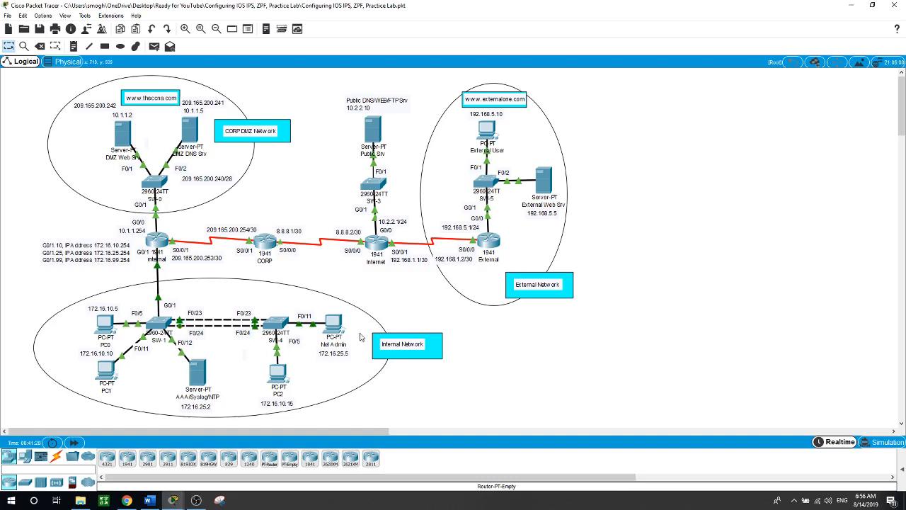
# In the Internal router's CLI, exit to global configuration and begin typing 'ip ips config'
pyautogui.moveTo(147, 246)
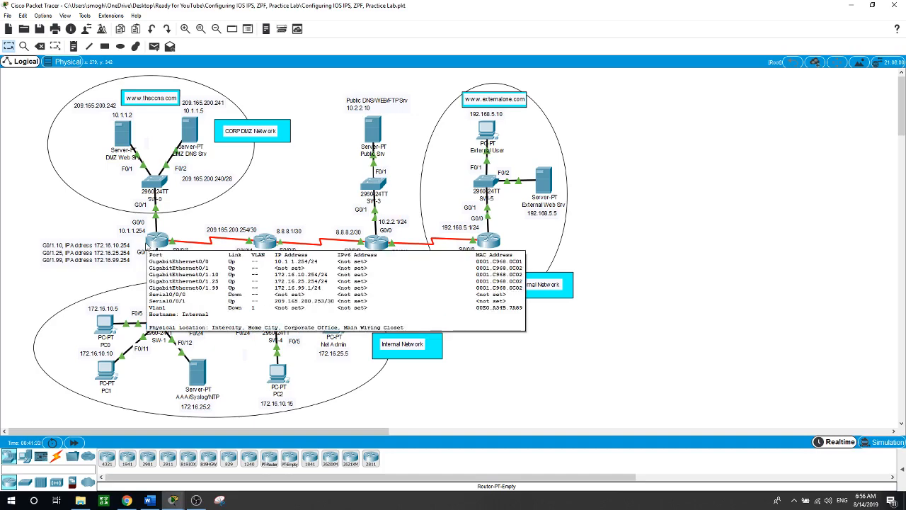
pyautogui.click(152, 245)
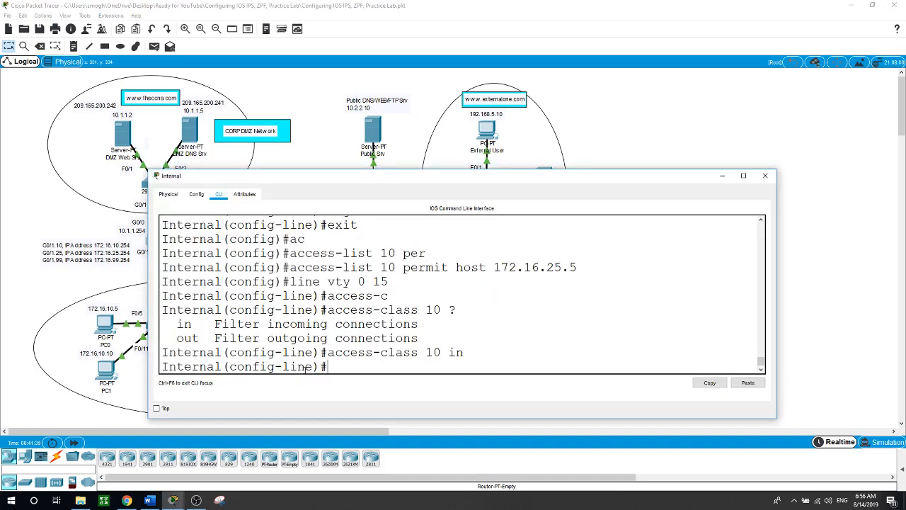
pyautogui.write('exit')
pyautogui.press('Return')
pyautogui.press('Return')
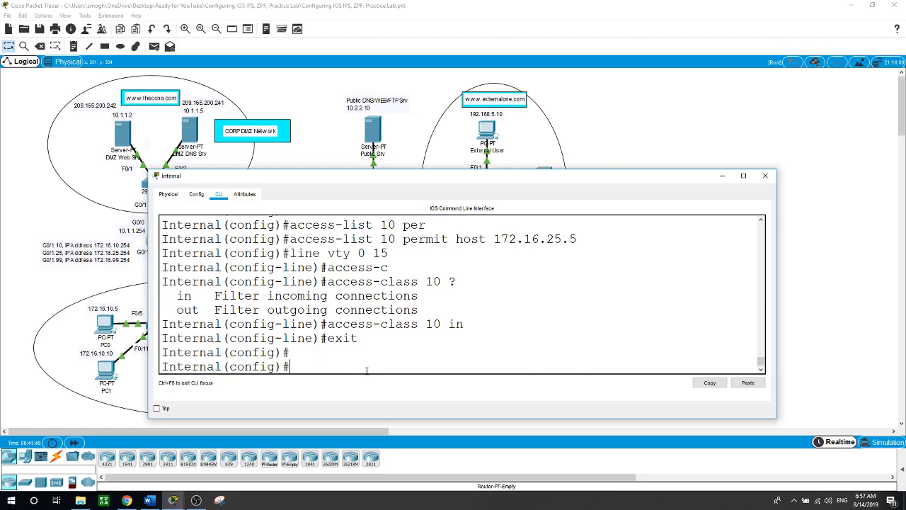
pyautogui.write('ip ips')
pyautogui.write(' con')
# Set the IPS configuration location to flash: with ip ips config location flash:
pyautogui.press('Tab')
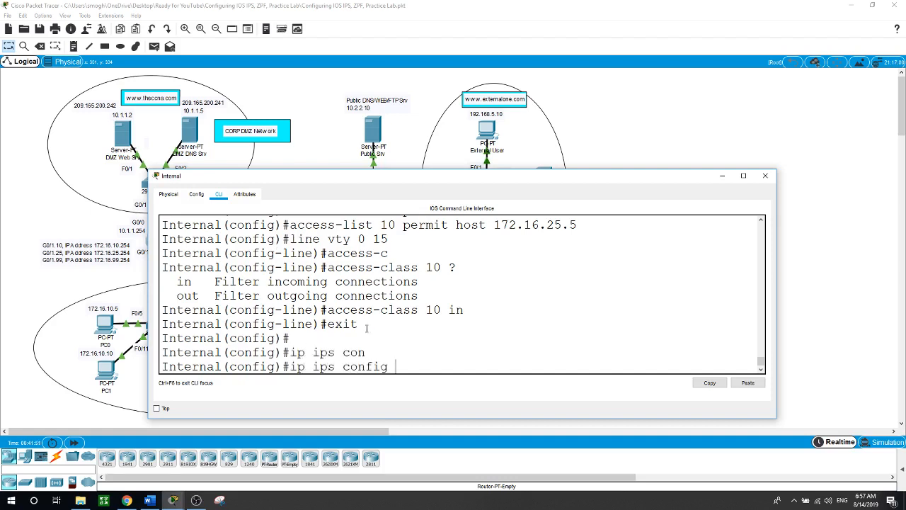
pyautogui.write('lo')
pyautogui.press('Tab')
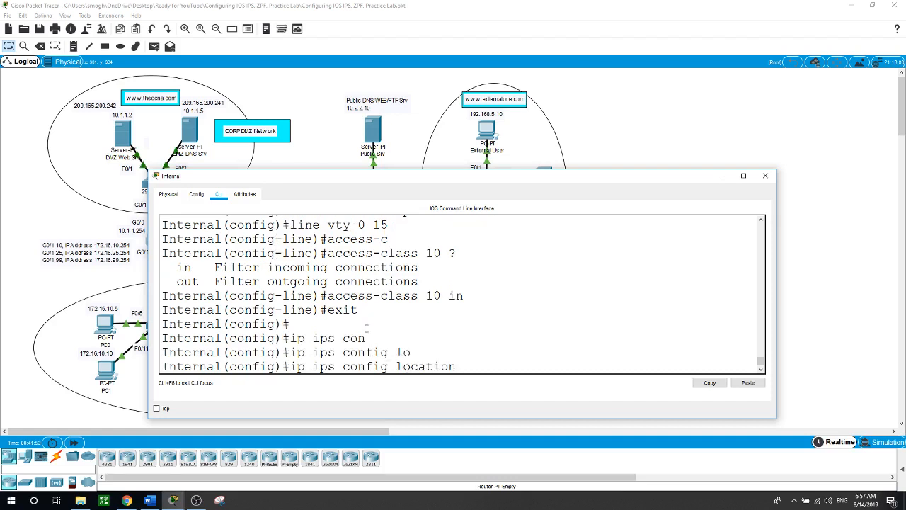
pyautogui.write('flash:')
pyautogui.press('Return')
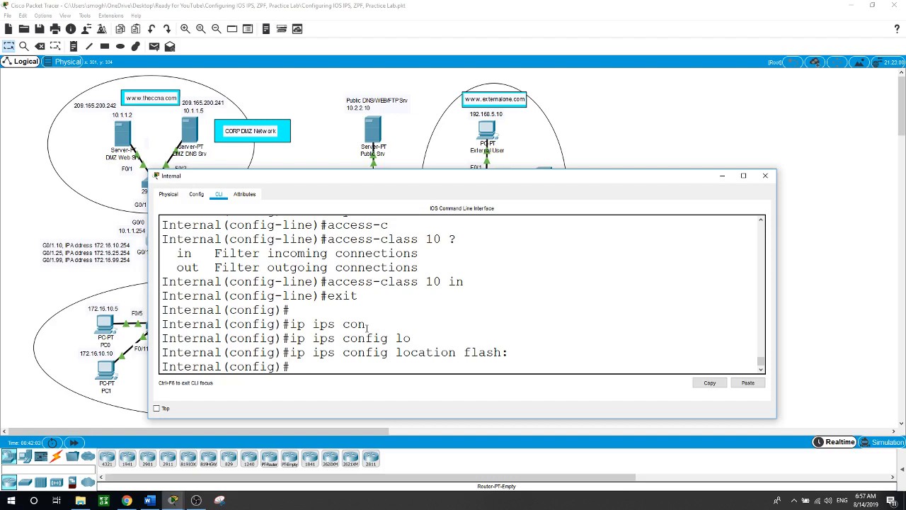
# Create IPS rule corpips and start the ip ips signature-category command
pyautogui.write('ip ips nam')
pyautogui.press('Tab')
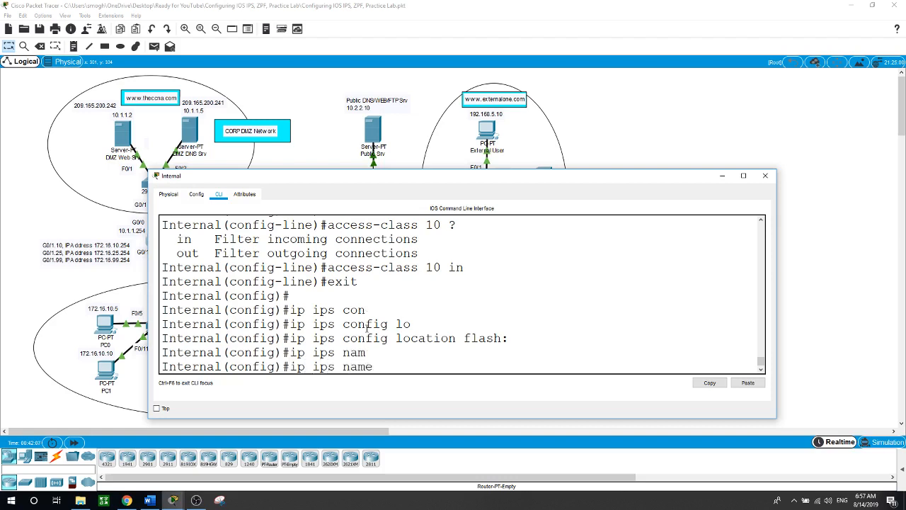
pyautogui.write('corpips')
pyautogui.press('Return')
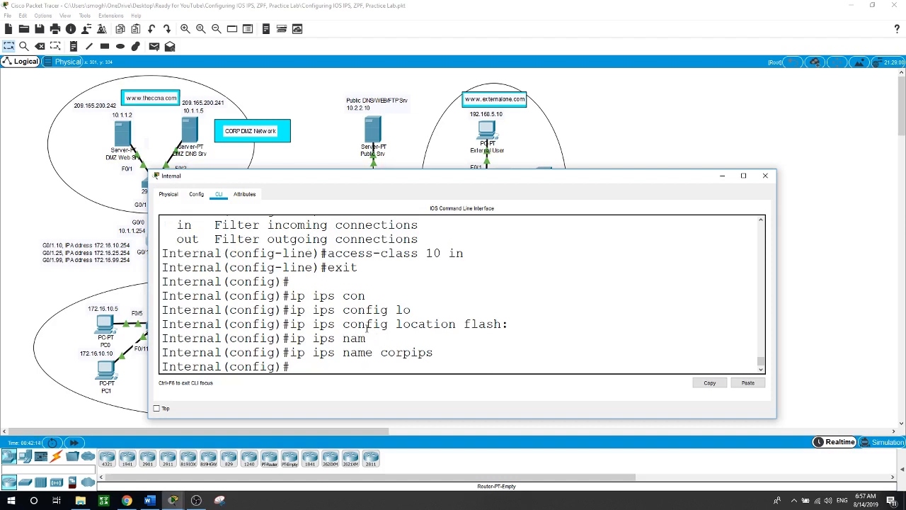
pyautogui.write('ip ips signature-c')
pyautogui.press('Tab')
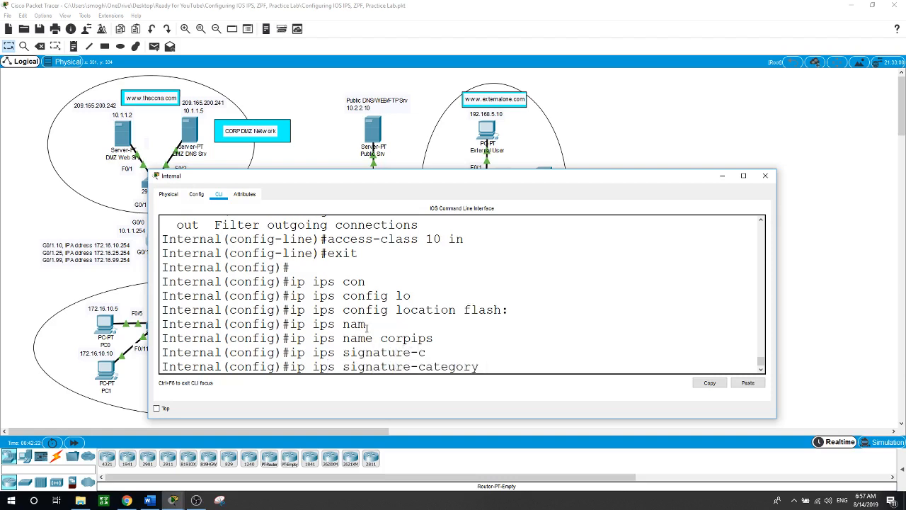
# In signature-category mode, retire all categories (category all, retired true)
pyautogui.press('Return')
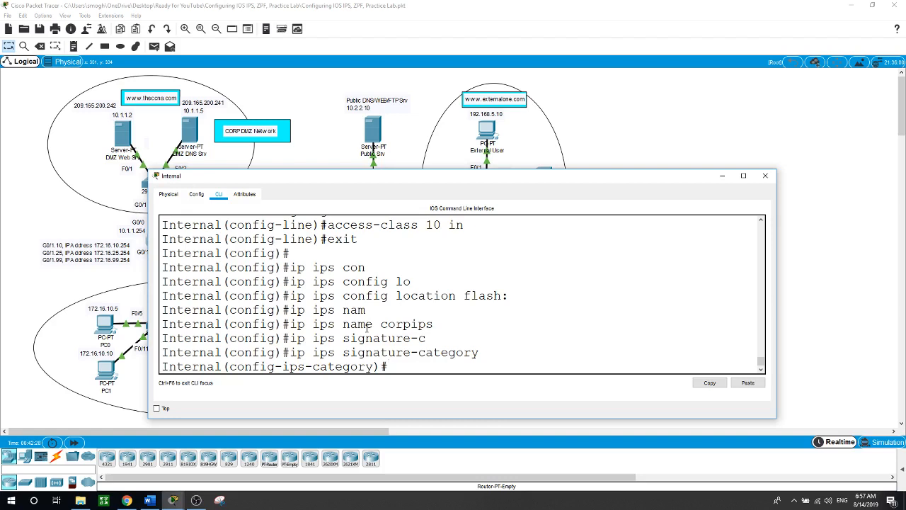
pyautogui.write('c')
pyautogui.press('Tab')
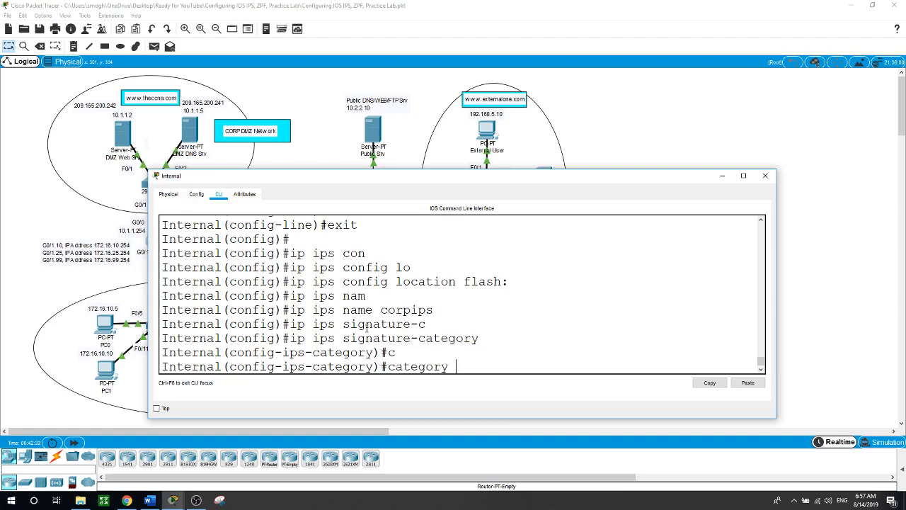
pyautogui.write('all')
pyautogui.press('Return')
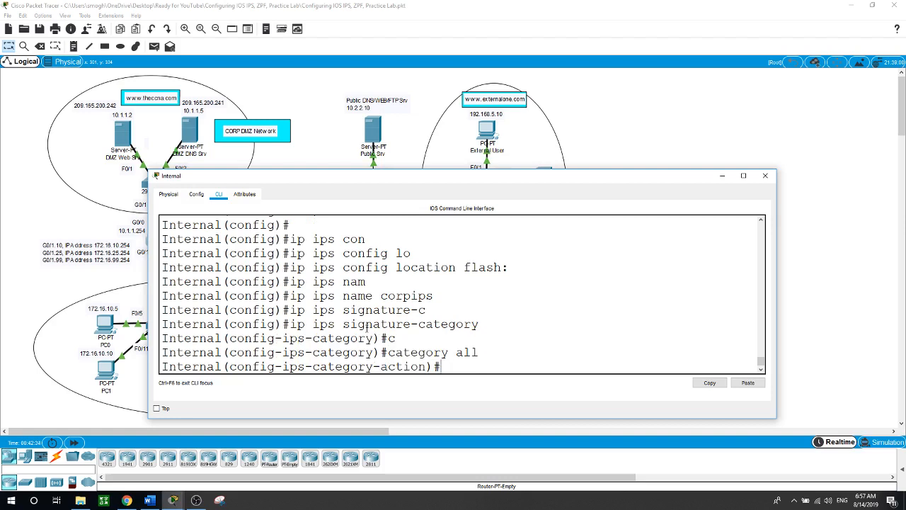
pyautogui.write('re')
pyautogui.press('Tab')
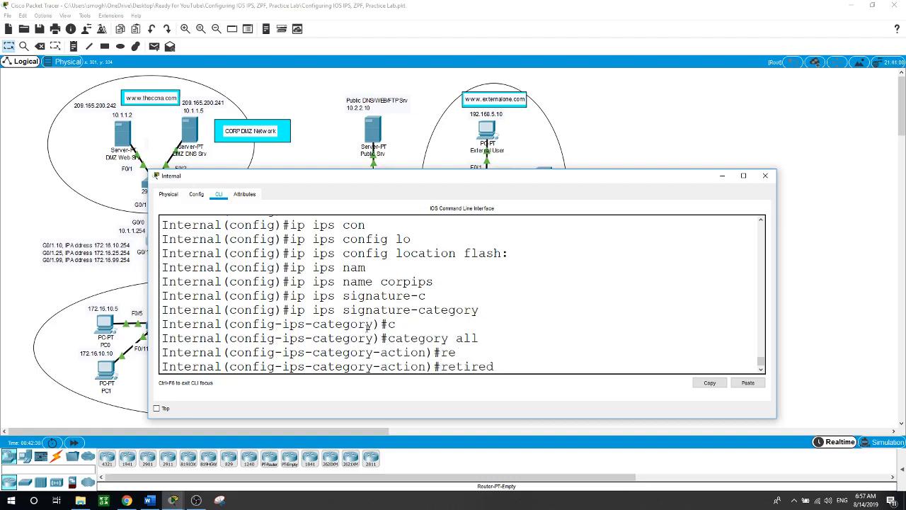
pyautogui.write('tr')
pyautogui.press('Tab')
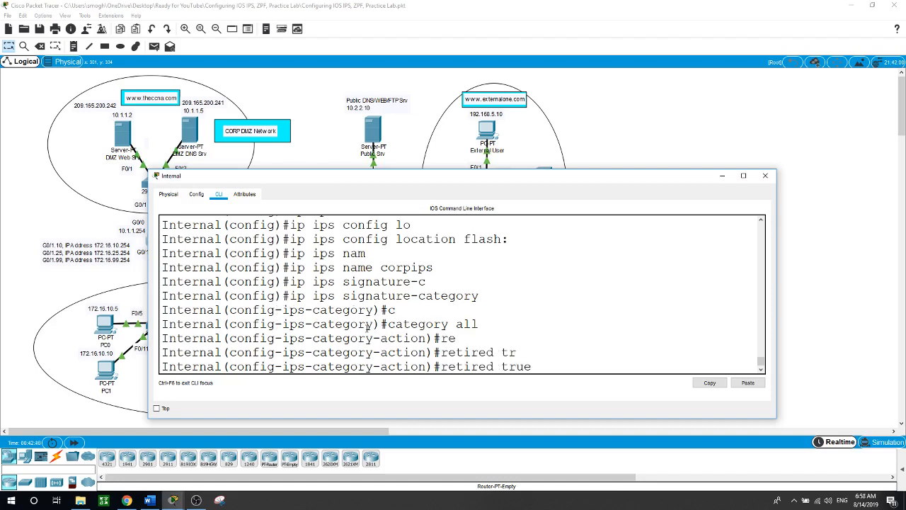
pyautogui.press('Return')
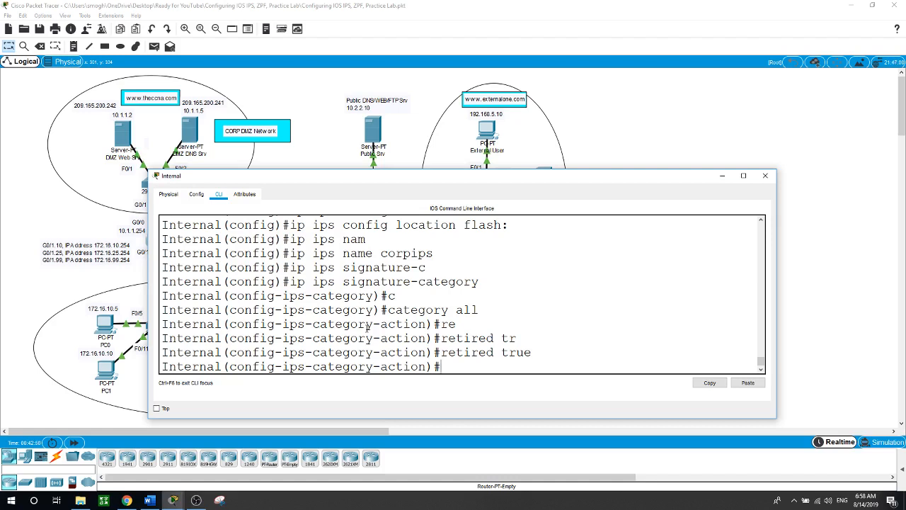
# Select category ios_ips basic and set retired false
pyautogui.write('exit')
pyautogui.press('Return')
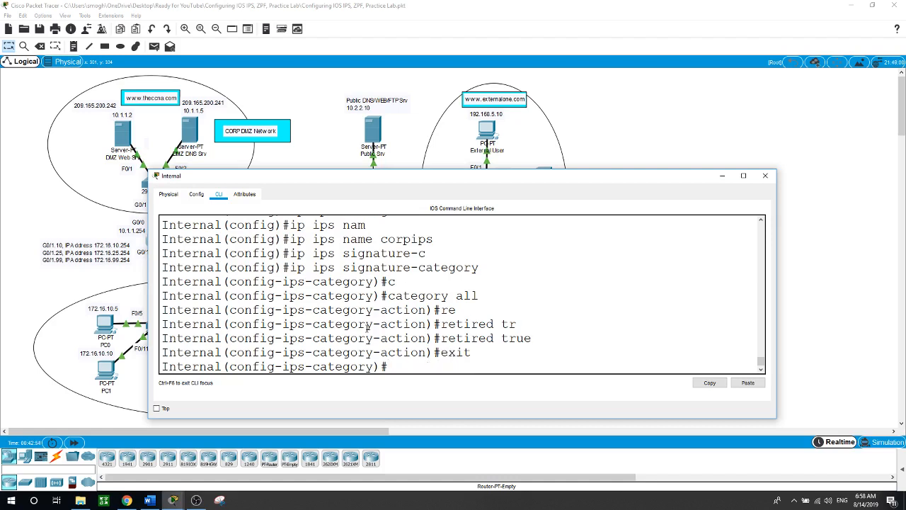
pyautogui.write('c')
pyautogui.press('Tab')
pyautogui.write('i')
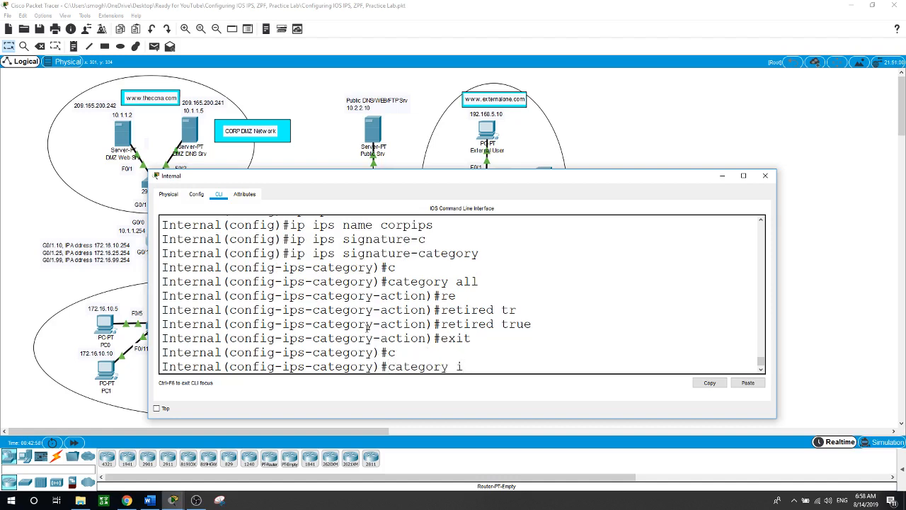
pyautogui.write('o')
pyautogui.press('Tab')
pyautogui.write('b')
pyautogui.press('Tab')
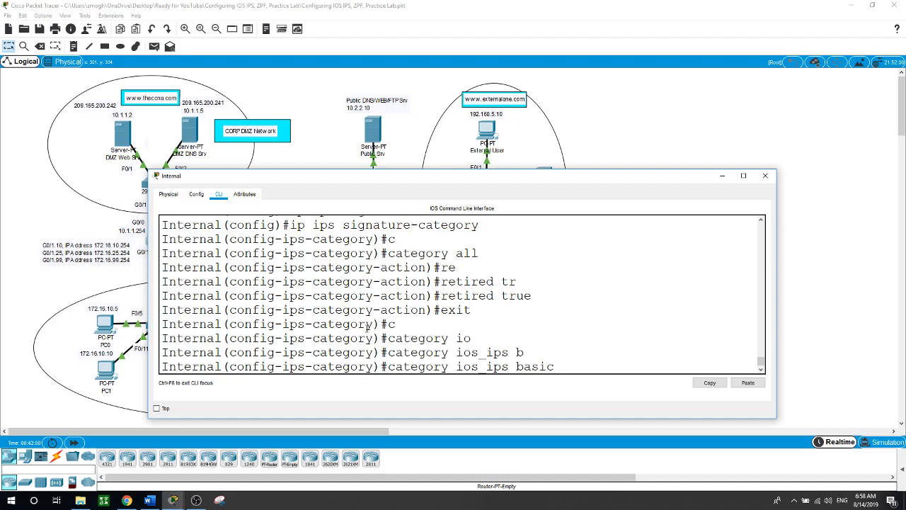
pyautogui.press('Return')
pyautogui.write('re')
pyautogui.press('Tab')
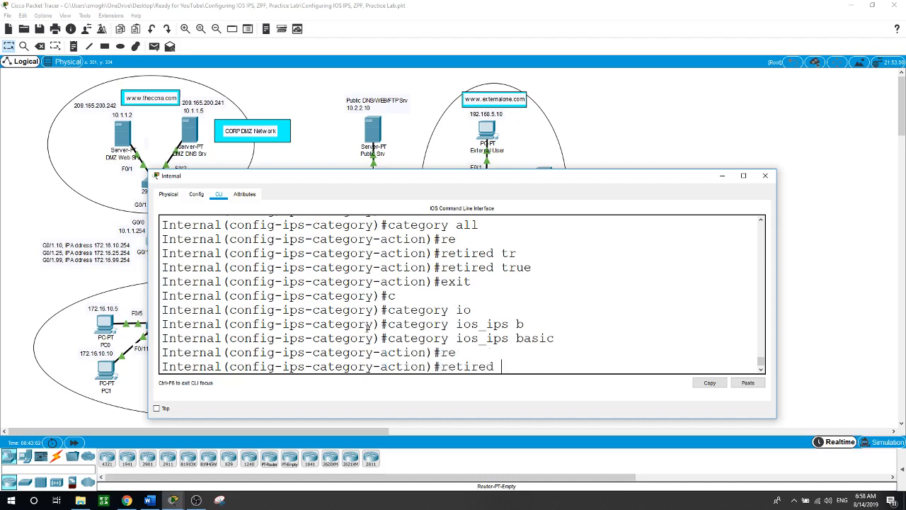
pyautogui.write('f')
pyautogui.press('Tab')
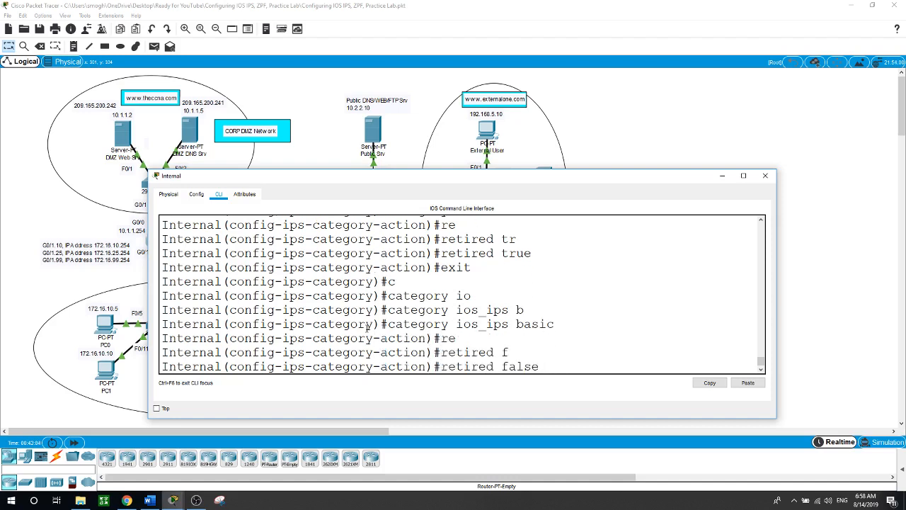
pyautogui.press('Return')
# Exit category configuration and confirm applying the signature changes
pyautogui.write('exit')
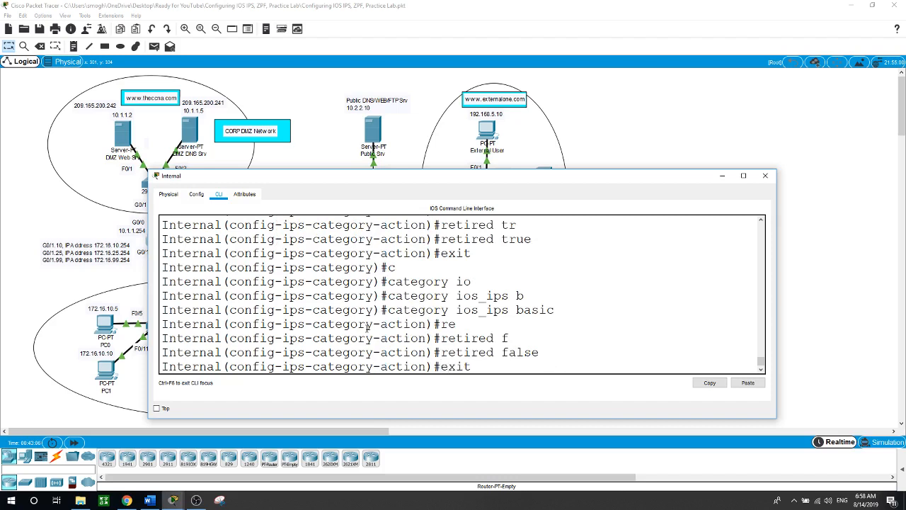
pyautogui.press('Return')
pyautogui.write('exi')
pyautogui.press('Return')
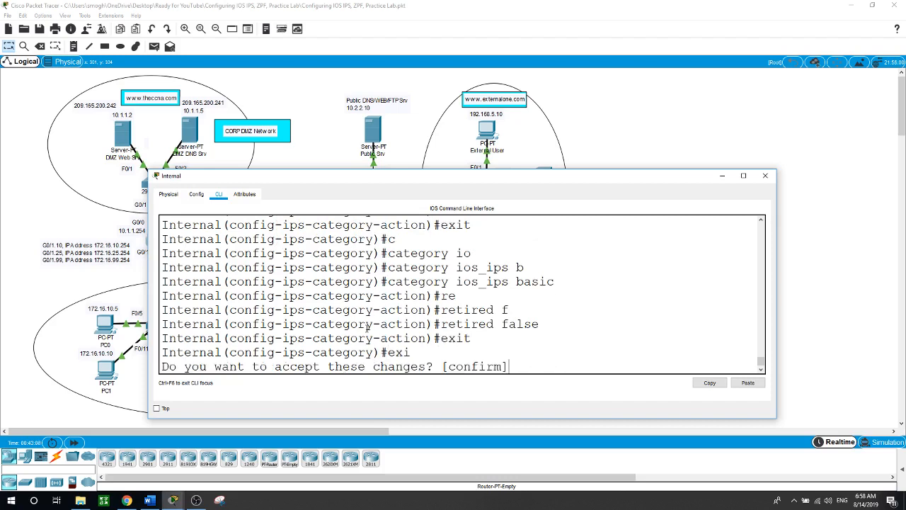
pyautogui.press('Return')
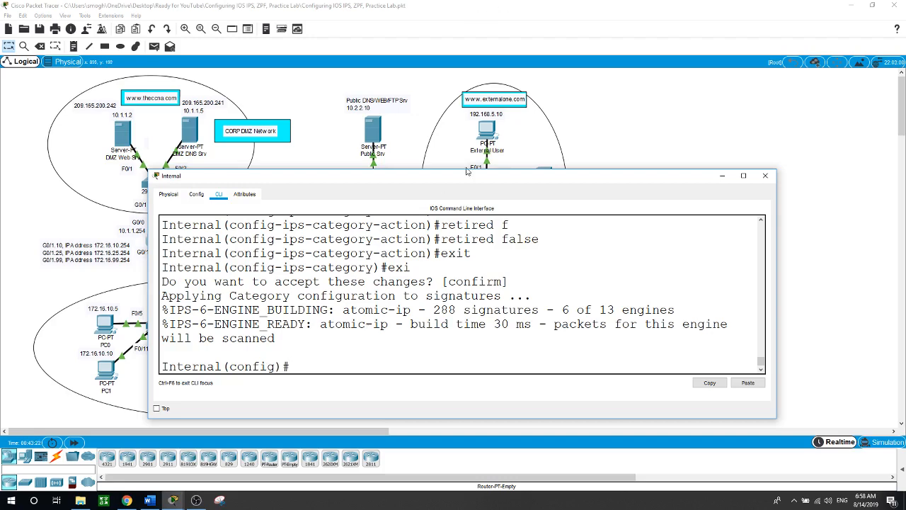
# On the Internal router, apply 'ip ips corpips out' to interface G0/0, then exit to global configuration
pyautogui.moveTo(471, 180); pyautogui.dragTo(508, 259)
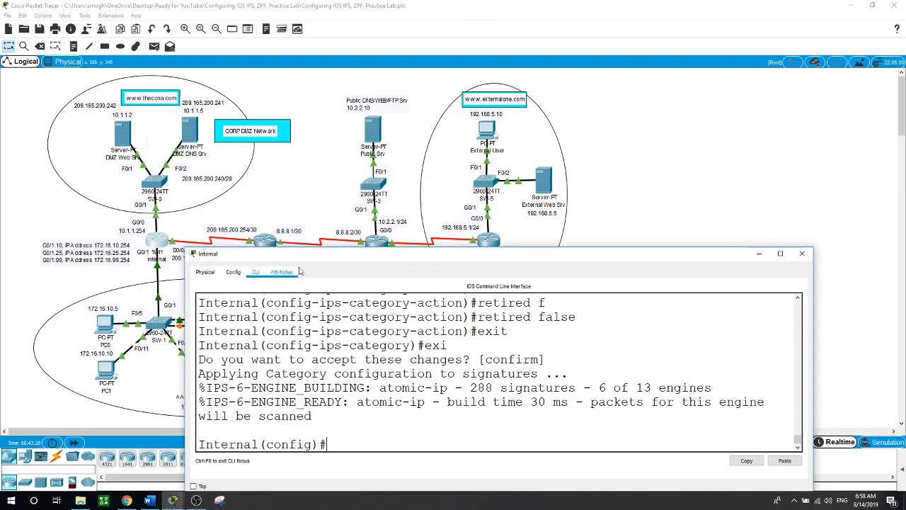
pyautogui.moveTo(297, 253); pyautogui.dragTo(250, 188)
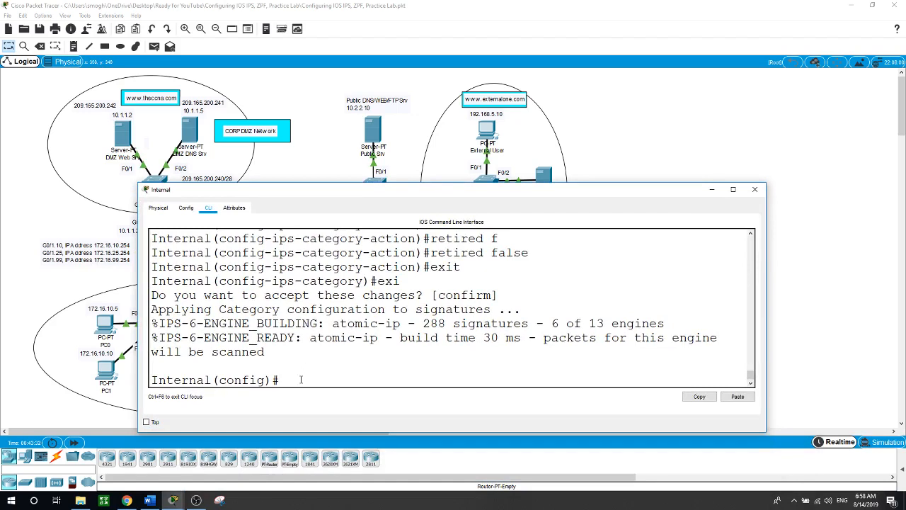
pyautogui.write('int g0/0')
pyautogui.press('Return')
pyautogui.write('ip ')
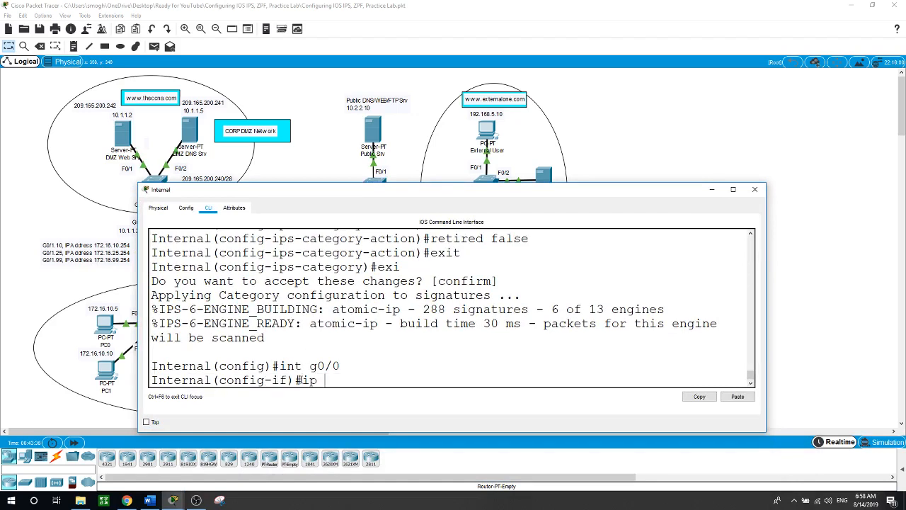
pyautogui.write('ips corpips out')
pyautogui.press('Return')
pyautogui.press('Return')
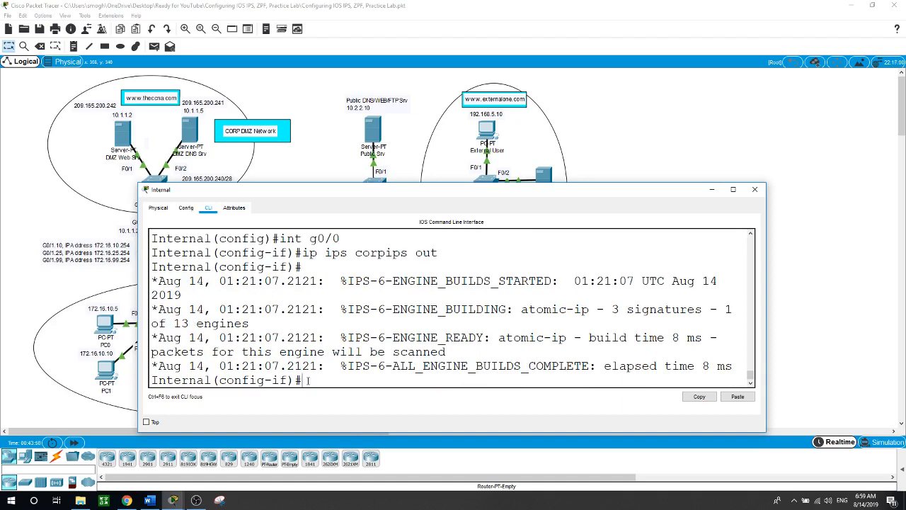
pyautogui.write('exit')
pyautogui.press('Return')
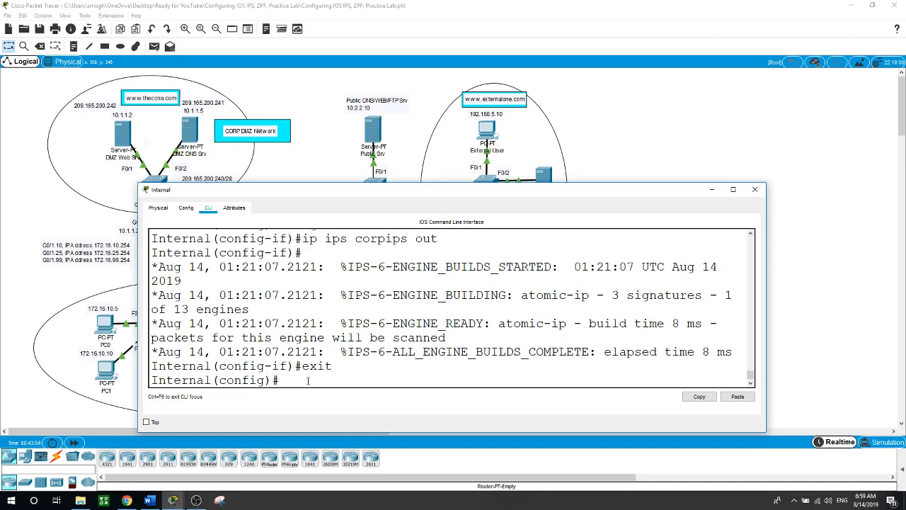
# Enter IPS signature-definition mode and open signature 2004, subsignature 0, for editing
pyautogui.write('ip ips signature-d')
pyautogui.press('Tab')
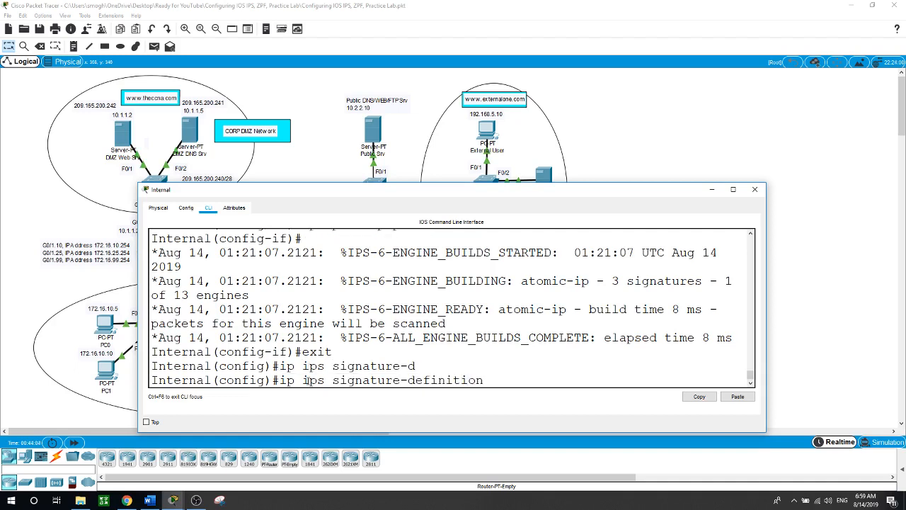
pyautogui.press('Return')
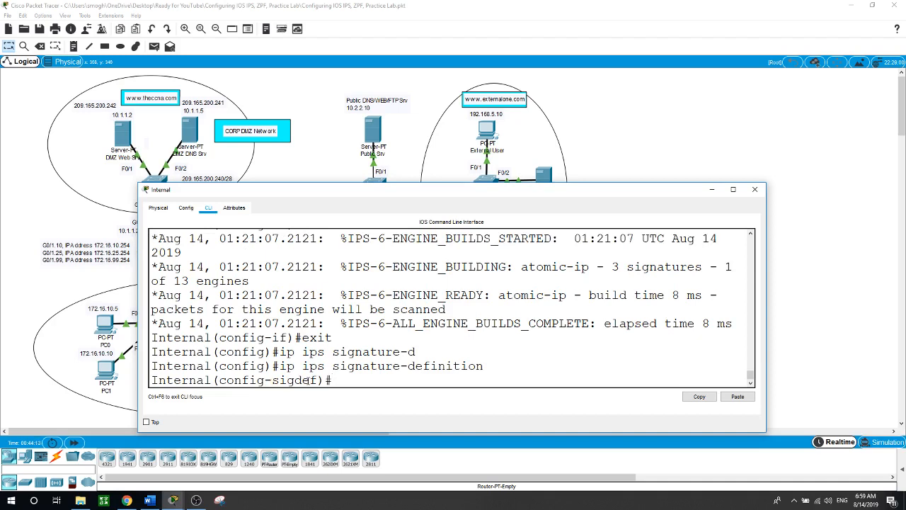
pyautogui.write('sign')
pyautogui.press('Tab')
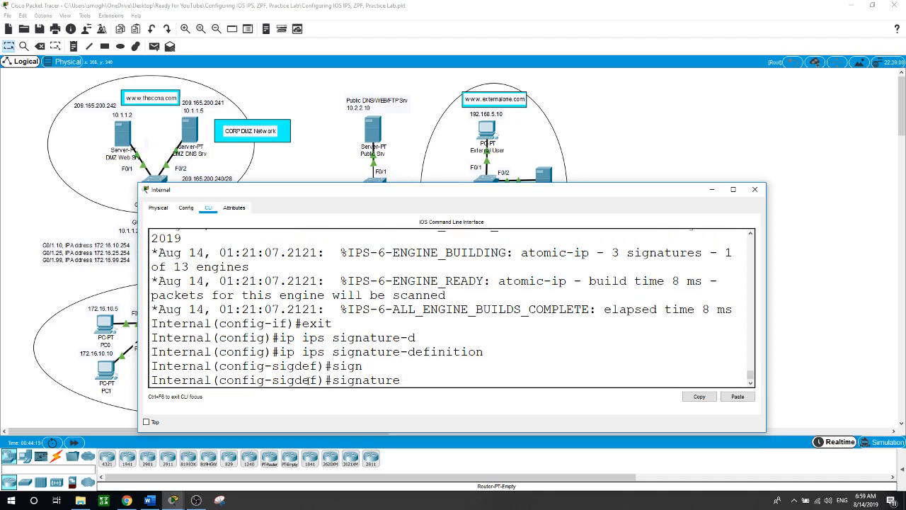
pyautogui.write('2004 ?')
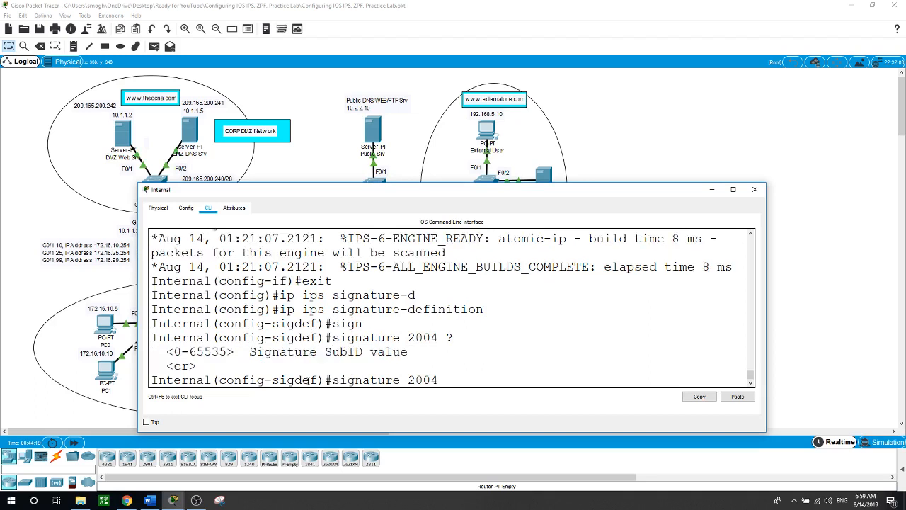
pyautogui.write('0')
pyautogui.press('Return')
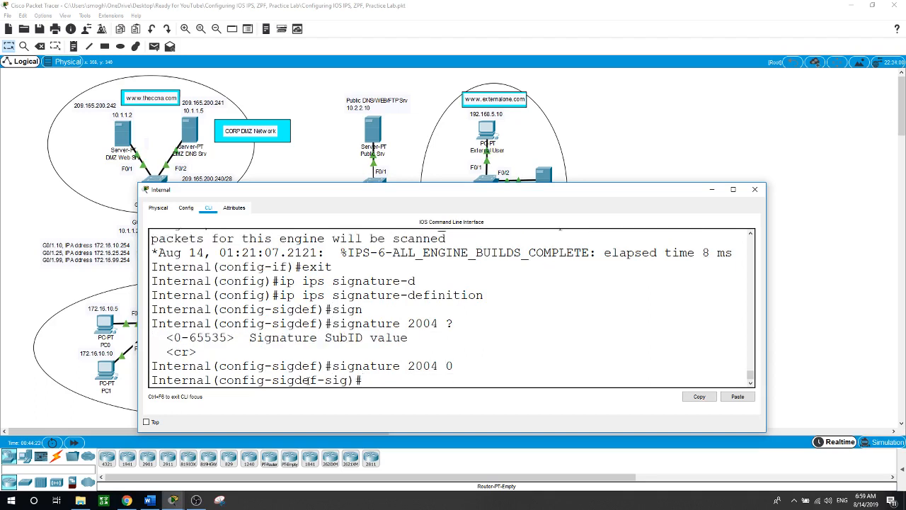
# In the signature's status settings, set retired to false
pyautogui.write('?st')
pyautogui.press('Tab')
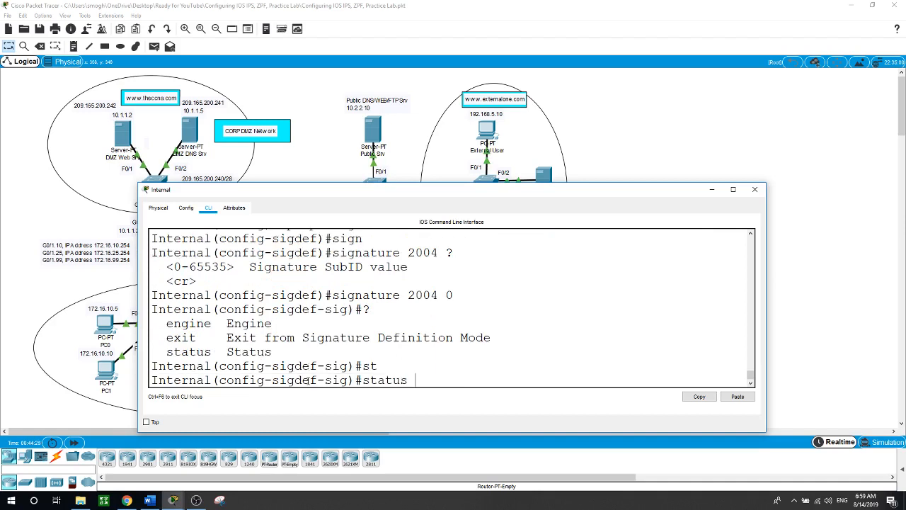
pyautogui.press('Return')
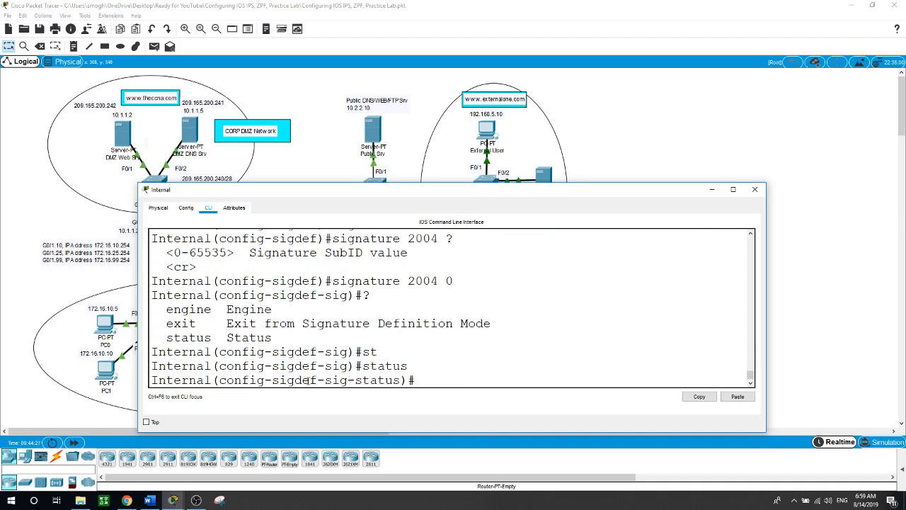
pyautogui.write('re')
pyautogui.press('Tab')
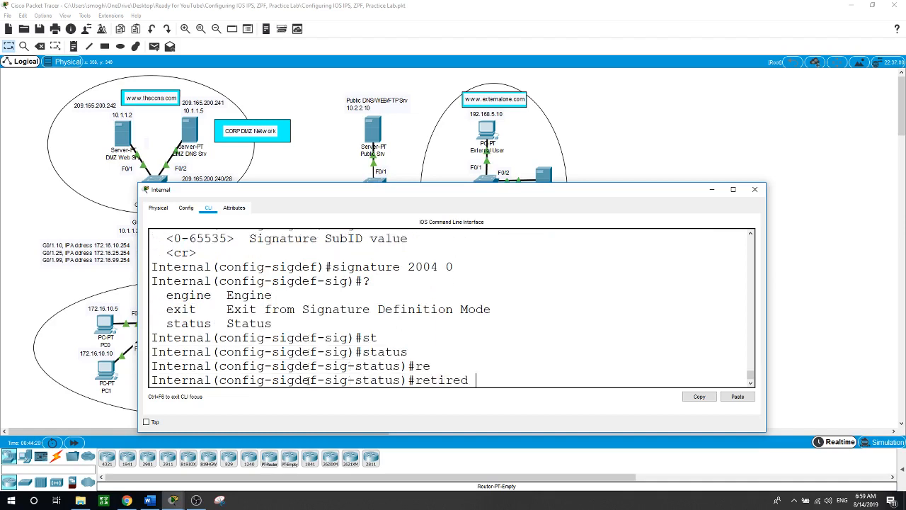
pyautogui.write('?f')
pyautogui.press('Tab')
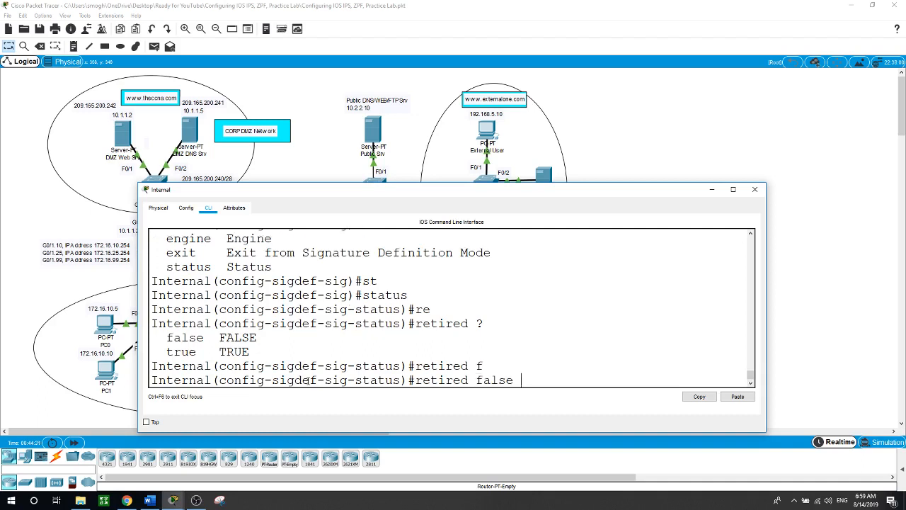
pyautogui.press('Return')
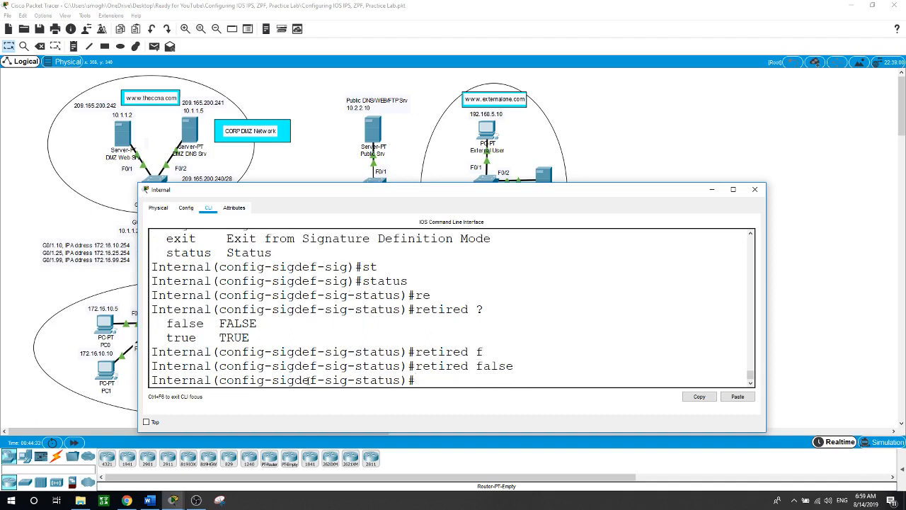
# Set the signature's enabled status to true and exit back to the signature prompt
pyautogui.write('?')
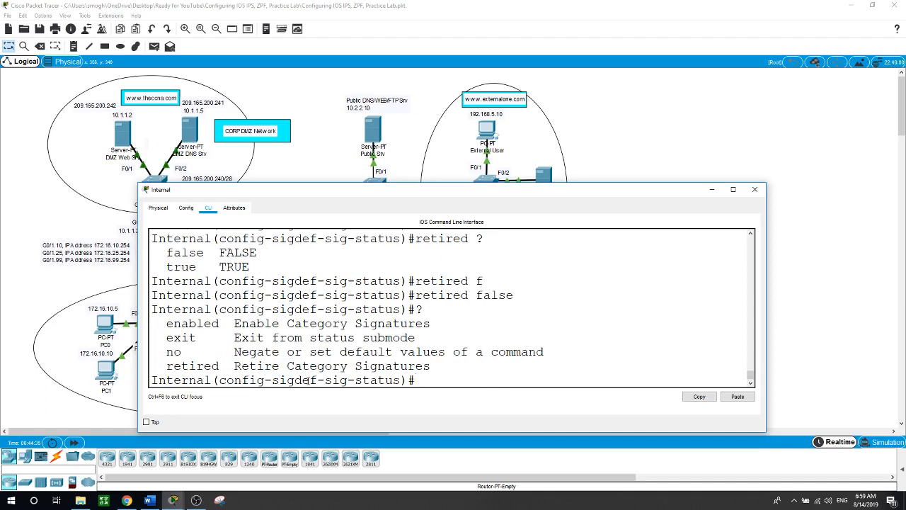
pyautogui.write('en')
pyautogui.press('Tab')
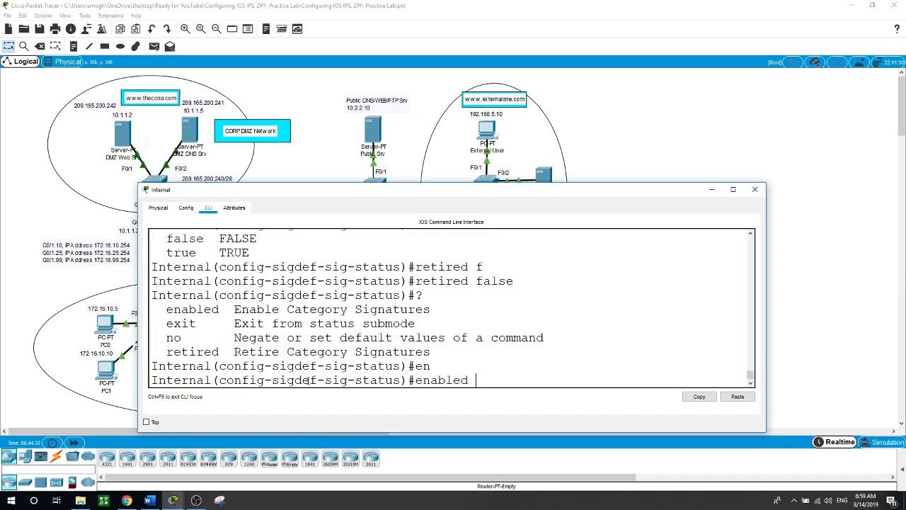
pyautogui.write('?t')
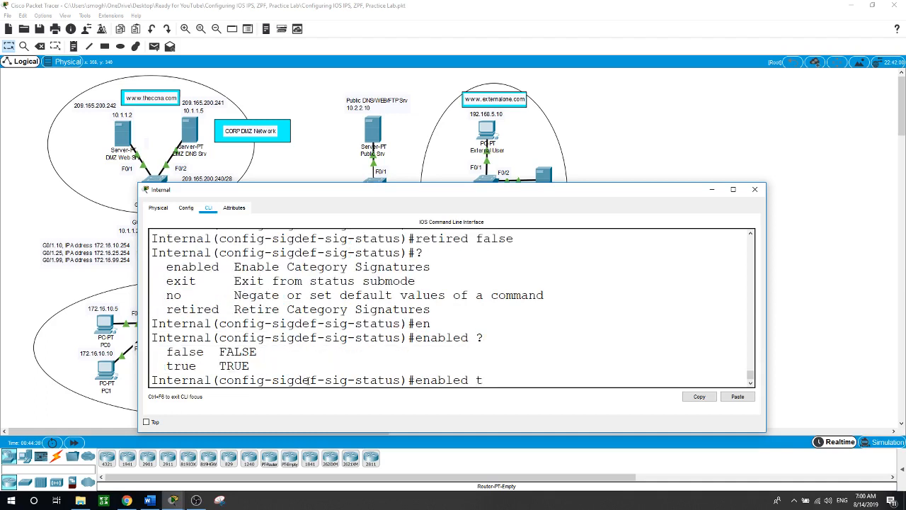
pyautogui.press('Tab')
pyautogui.press('Return')
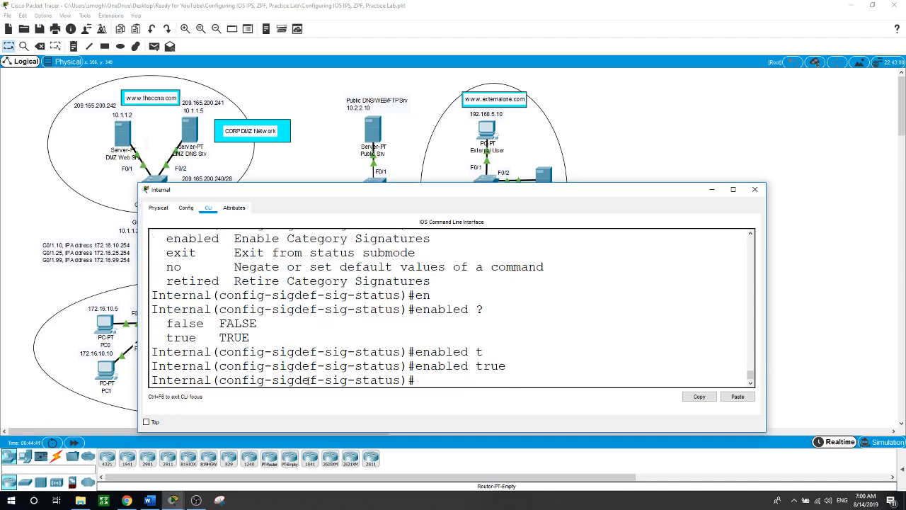
pyautogui.write('exit')
pyautogui.press('Return')
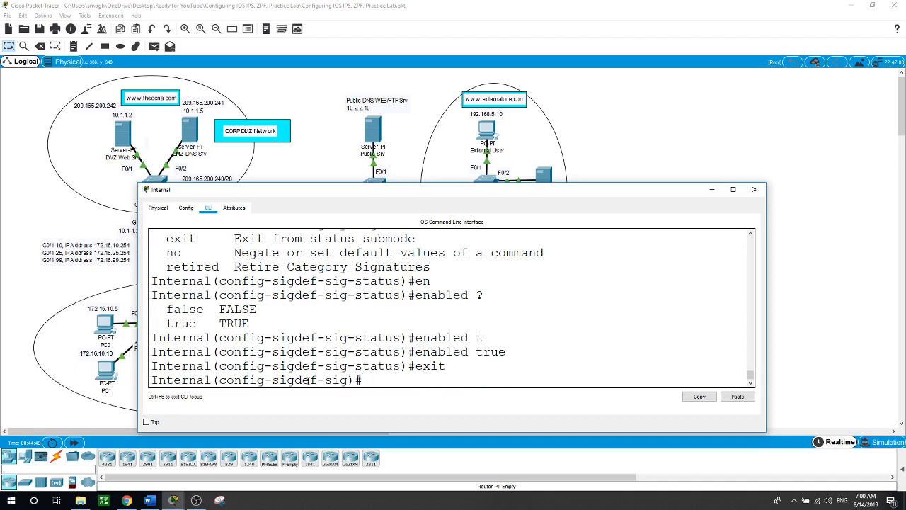
# In signature 2004's engine settings, add event actions produce-alert and deny-packet-inline
pyautogui.write('?en')
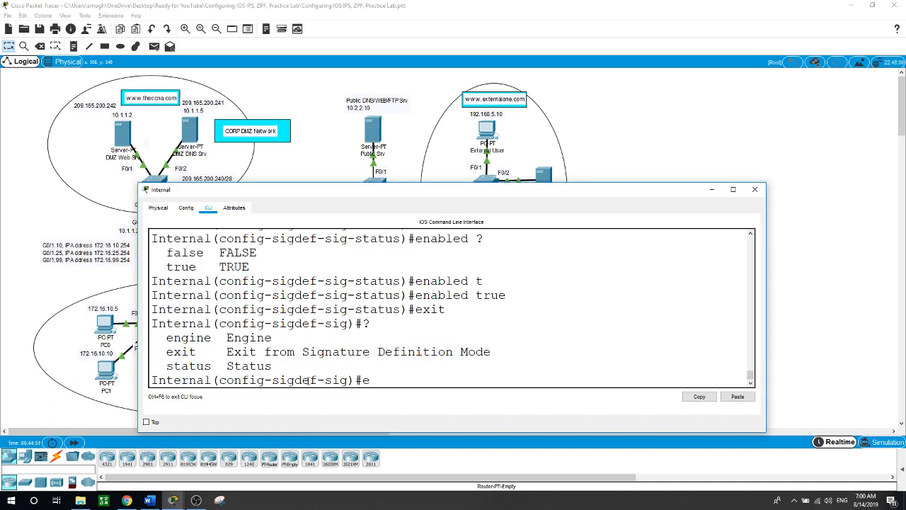
pyautogui.press('Tab')
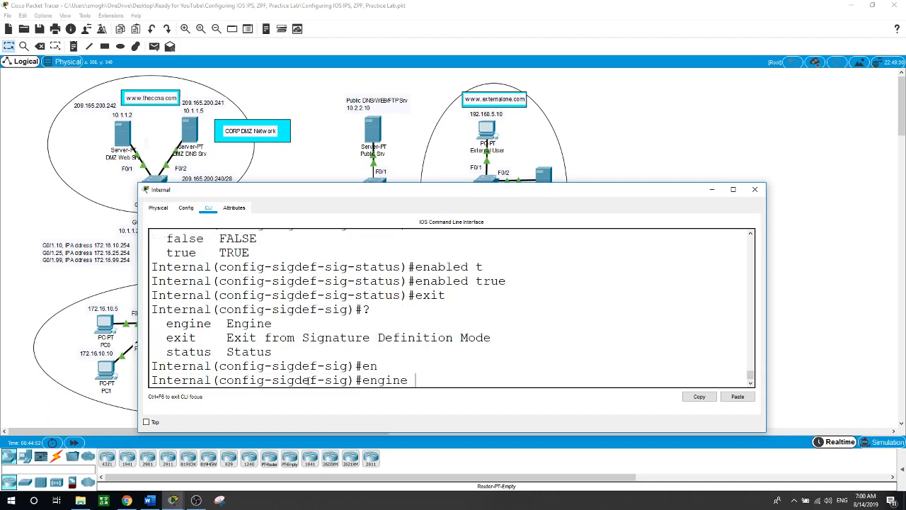
pyautogui.press('Return')
pyautogui.write('e')
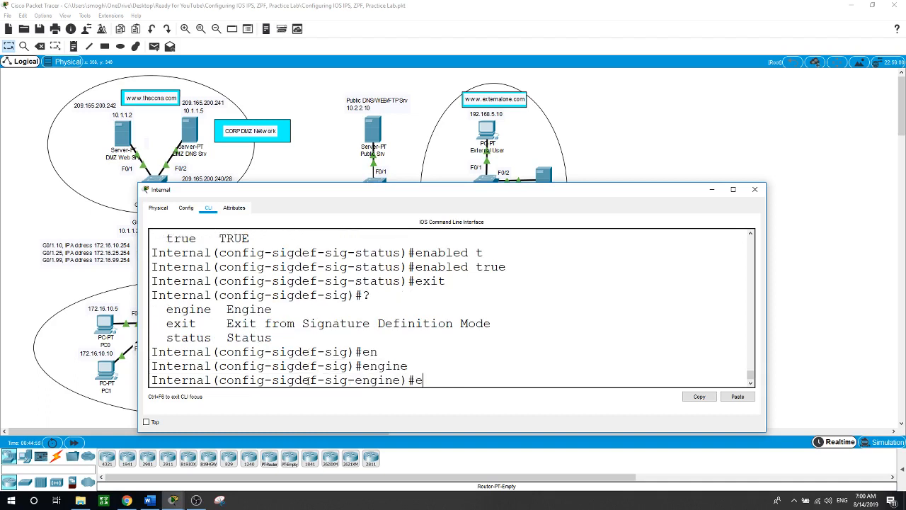
pyautogui.write('v')
pyautogui.press('Tab')
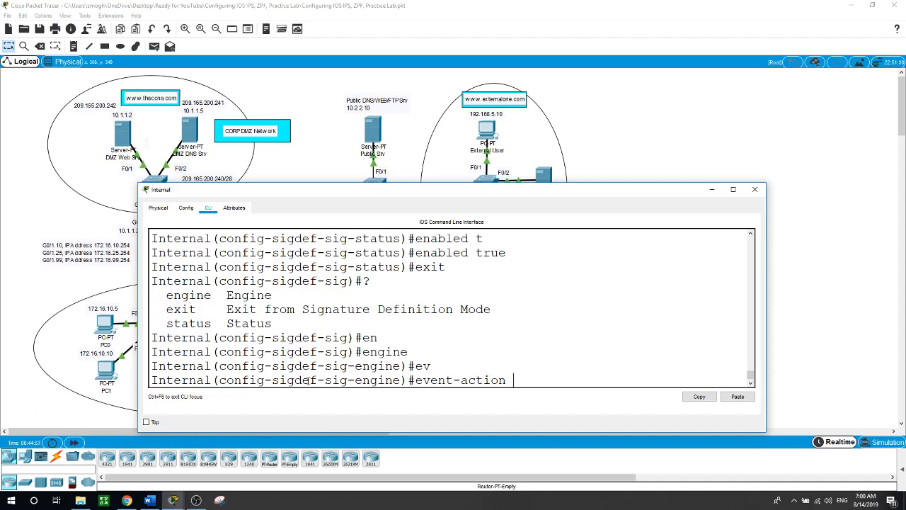
pyautogui.write('pr')
pyautogui.press('Tab')
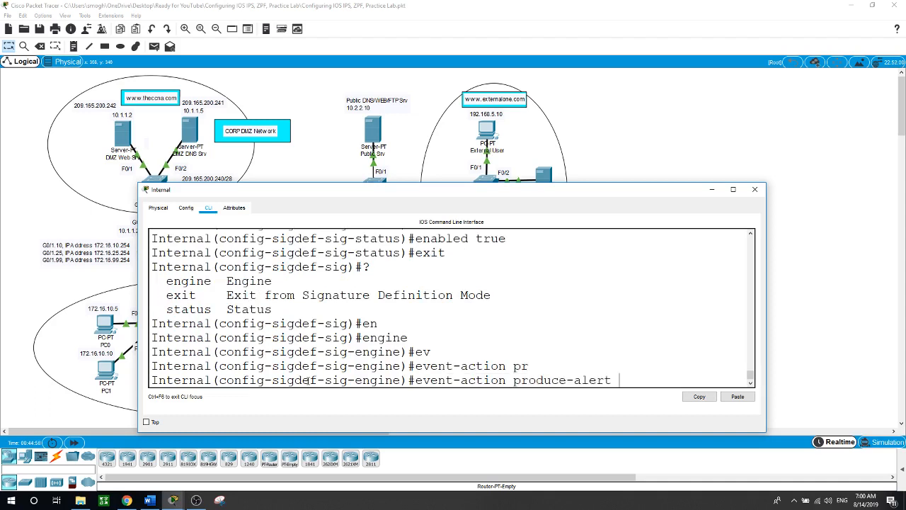
pyautogui.press('Return')
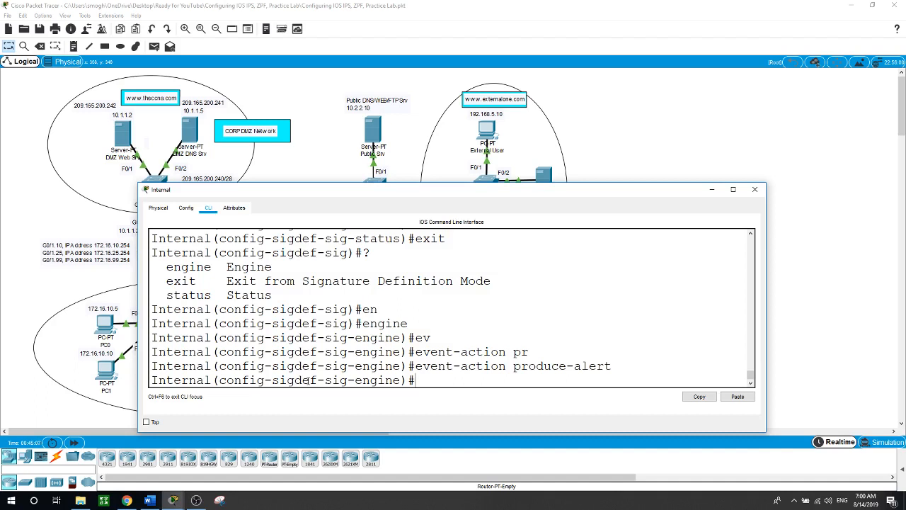
pyautogui.write('ev')
pyautogui.press('Tab')
pyautogui.write('de')
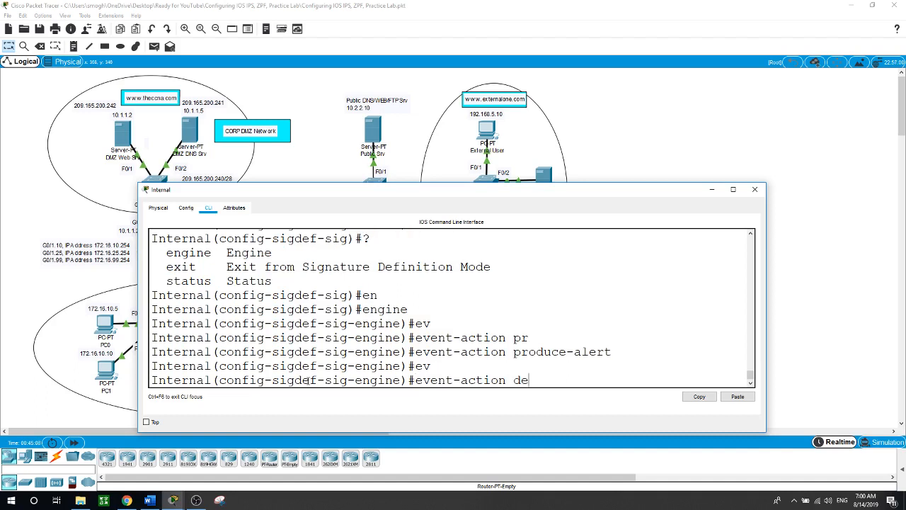
pyautogui.press('Tab')
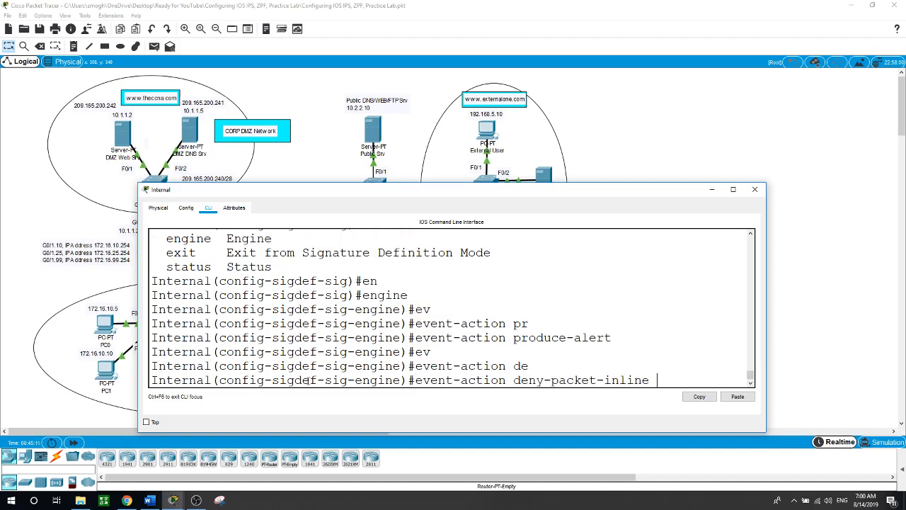
pyautogui.press('Return')
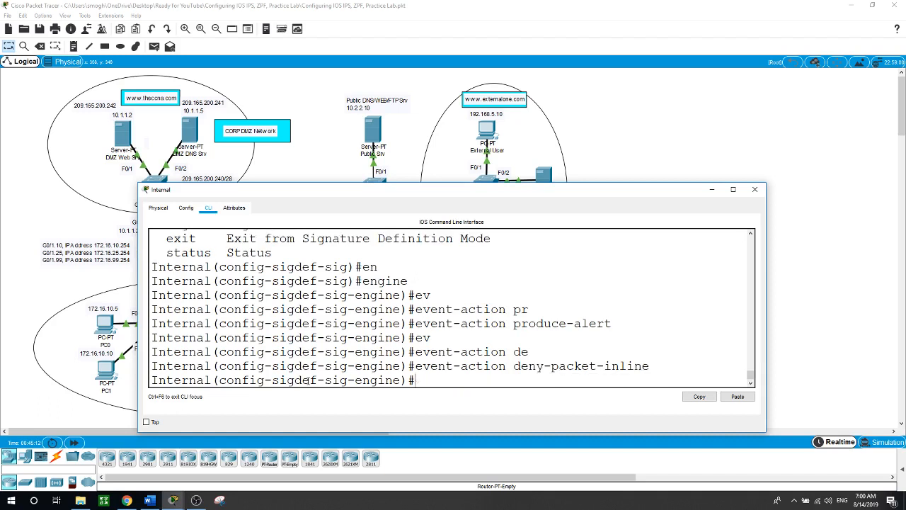
# Exit the signature definition and accept the changes so the engines rebuild
pyautogui.write('exit')
pyautogui.press('Return')
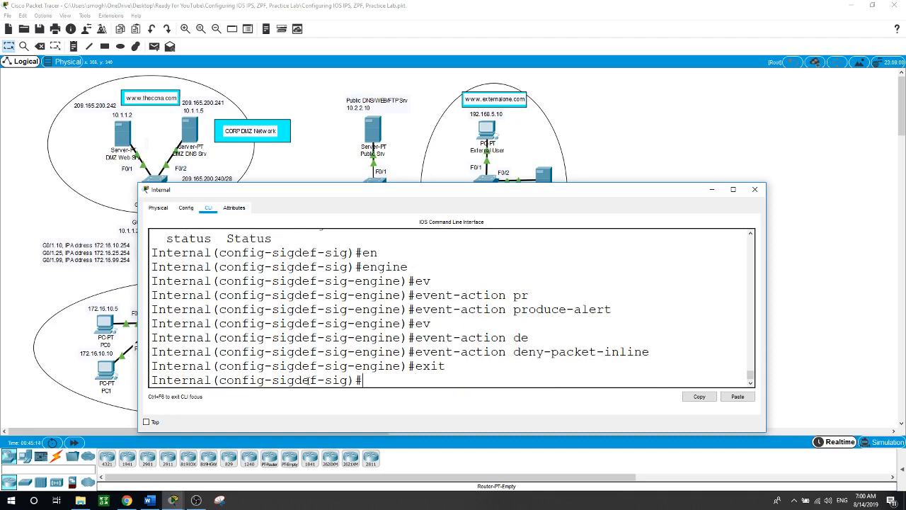
pyautogui.write('exi')
pyautogui.write('t')
pyautogui.press('Return')
pyautogui.write('exit')
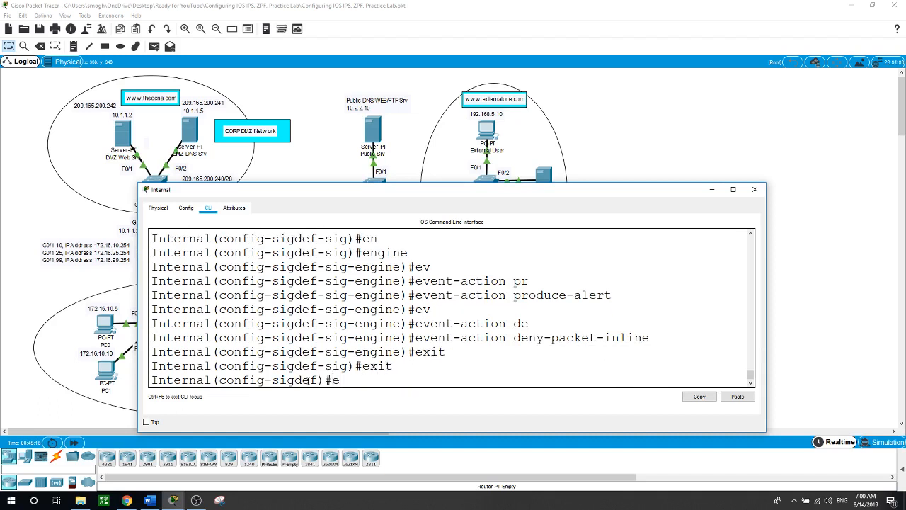
pyautogui.press('Return')
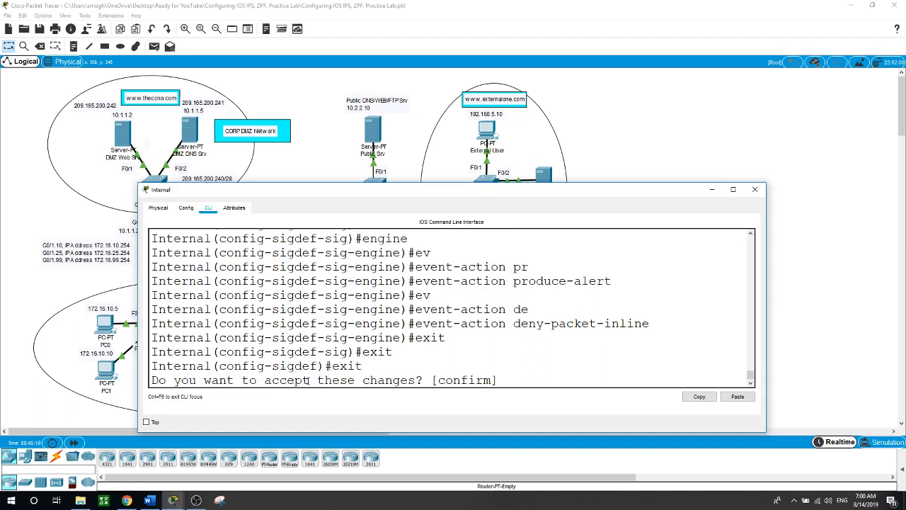
pyautogui.press('Return')
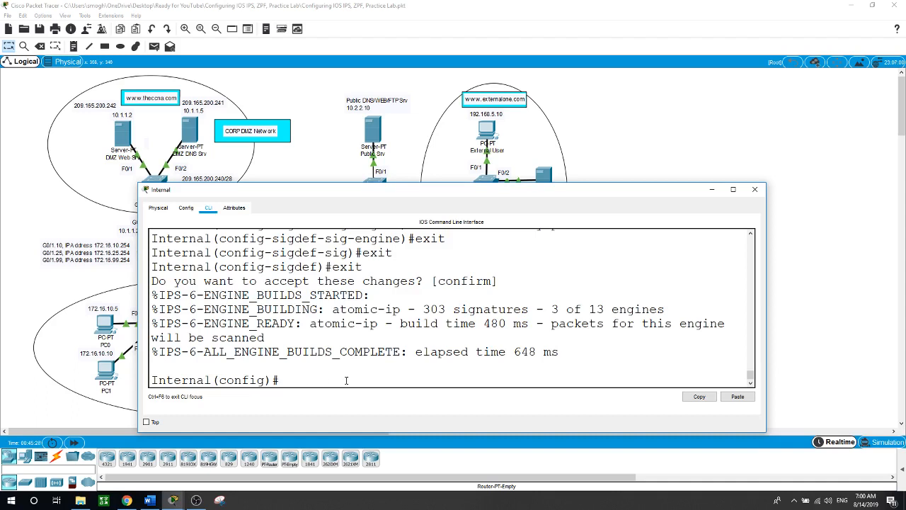
# From Net Admin's command prompt, ping 209.165.200.242 and confirm the requests time out
pyautogui.click(690, 152)
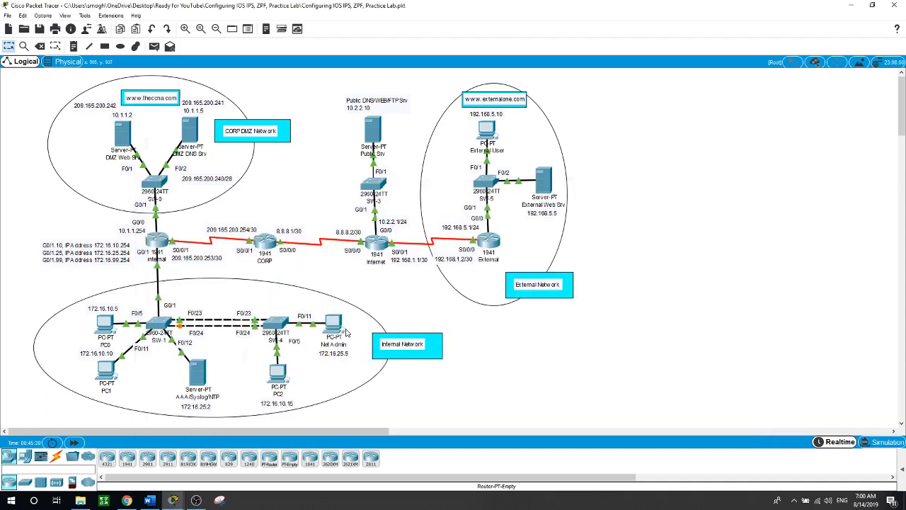
pyautogui.moveTo(342, 337)
pyautogui.click(333, 327)
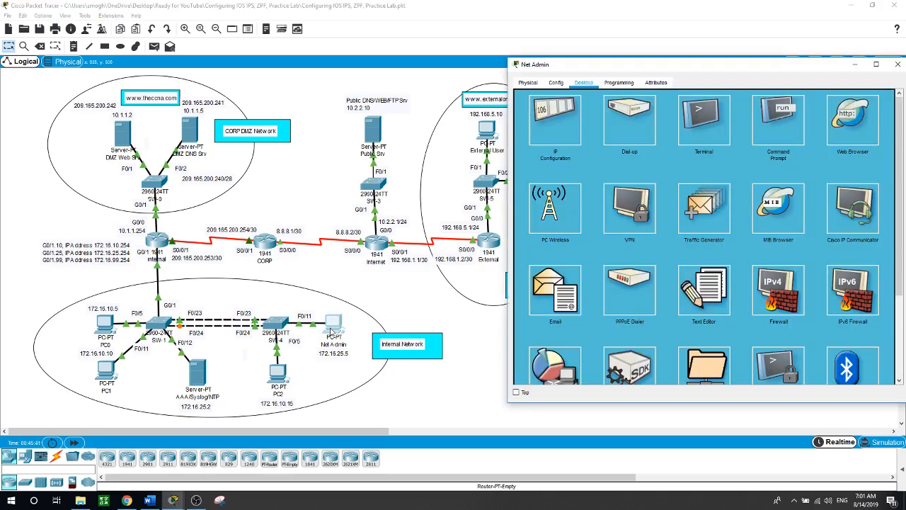
pyautogui.click(779, 129)
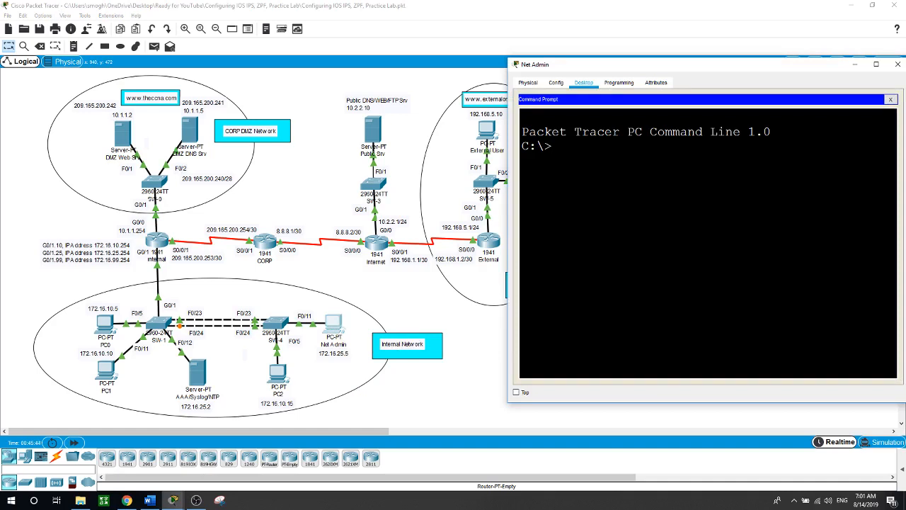
pyautogui.write('ping')
pyautogui.write('209.165.200')
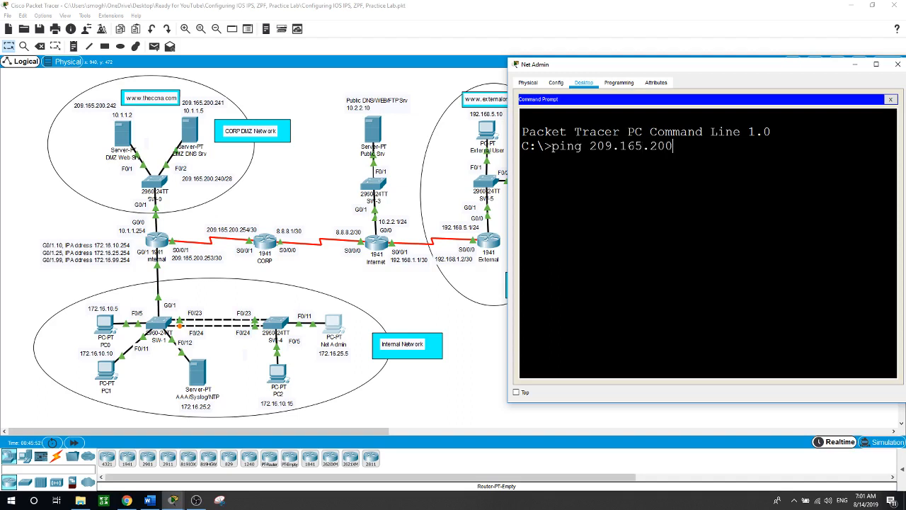
pyautogui.write('.242')
pyautogui.press('Return')
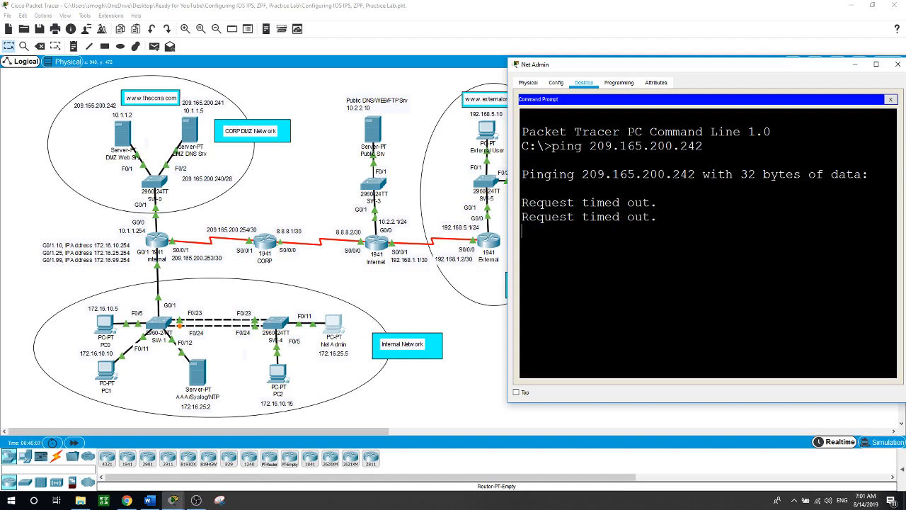
pyautogui.click(484, 391)
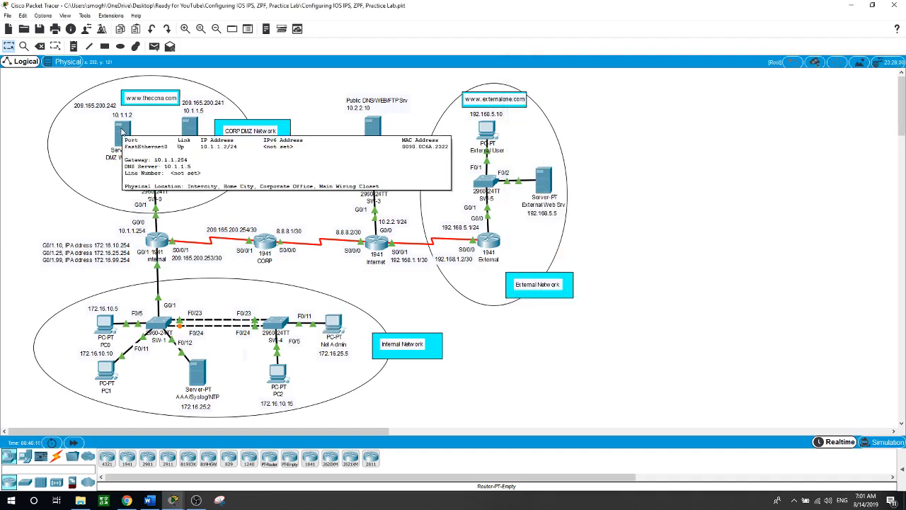
# From DMZ Web Srv's command prompt, ping 172.16.25.5 and confirm 4 of 4 replies with 0% loss
pyautogui.click(122, 131)
pyautogui.moveTo(354, 73); pyautogui.dragTo(549, 56)
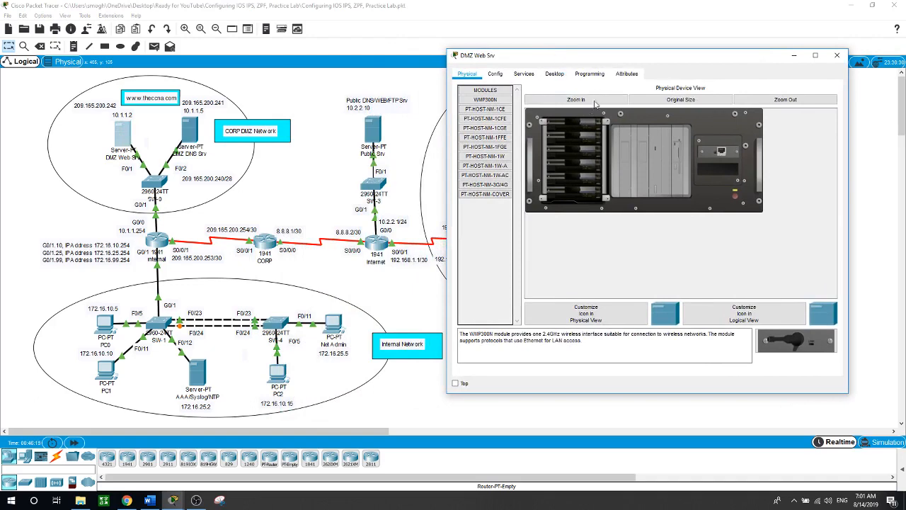
pyautogui.click(554, 74)
pyautogui.click(752, 185)
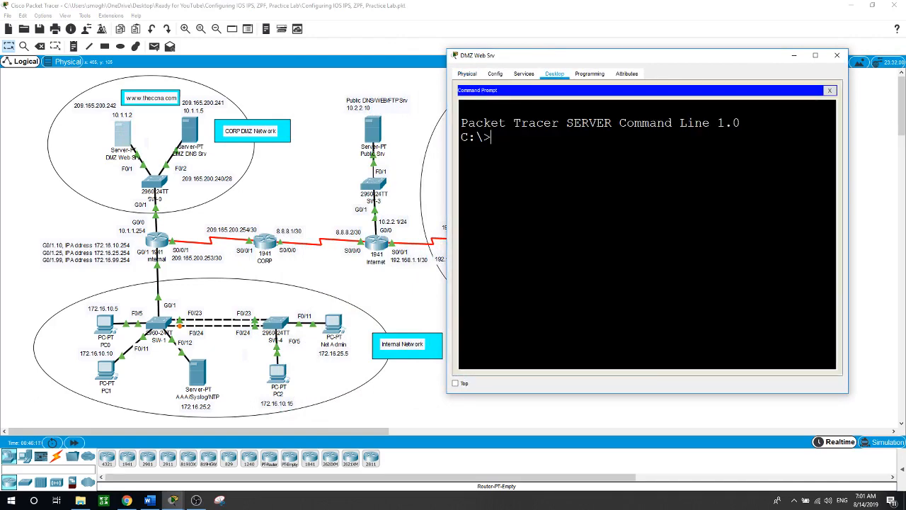
pyautogui.write('ping 172.16.25.5')
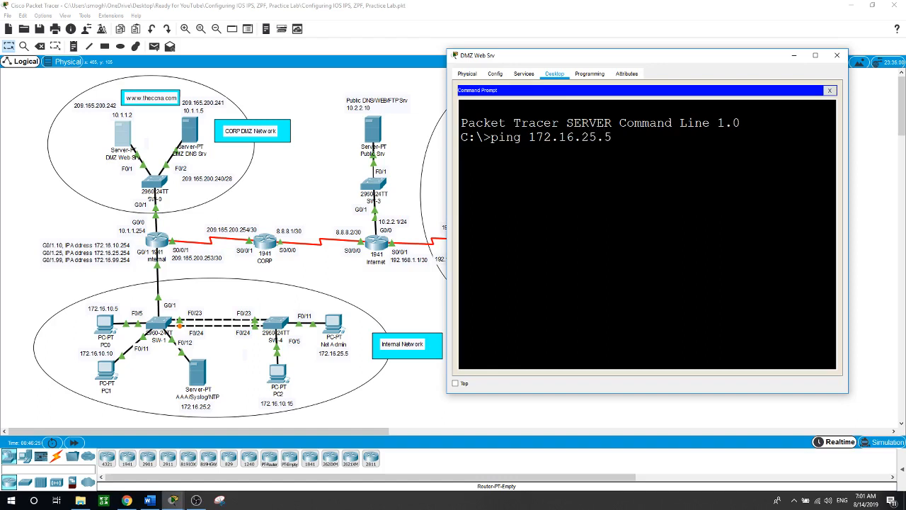
pyautogui.press('Return')
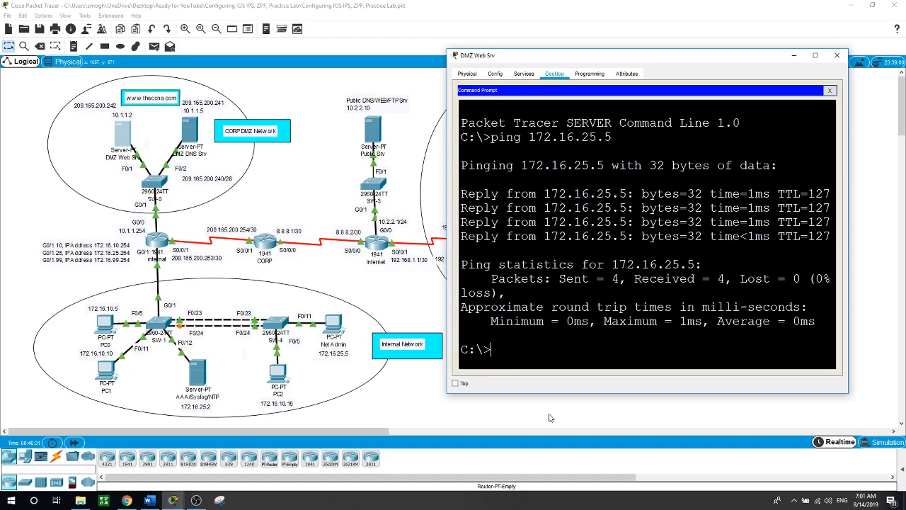
pyautogui.click(548, 417)
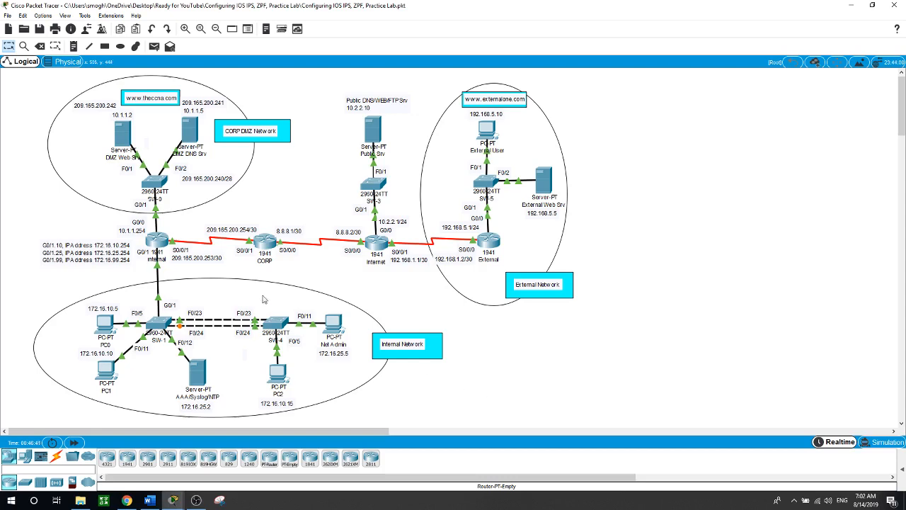
# Open the CORP router's CLI and enter global configuration mode with conf t
pyautogui.moveTo(263, 242)
pyautogui.click(263, 245)
pyautogui.moveTo(332, 280)
pyautogui.mouseDown()
pyautogui.moveTo(351, 269)
pyautogui.moveTo(330, 276)
pyautogui.mouseUp()
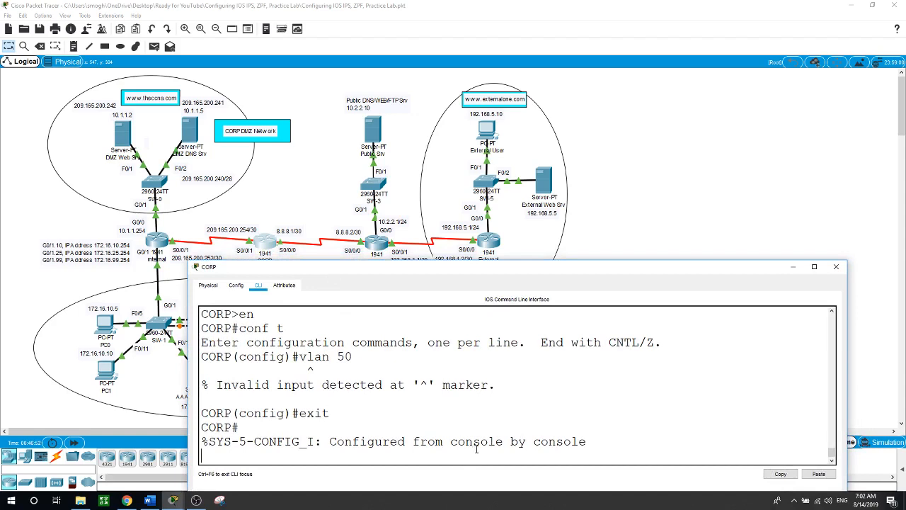
pyautogui.press('Return')
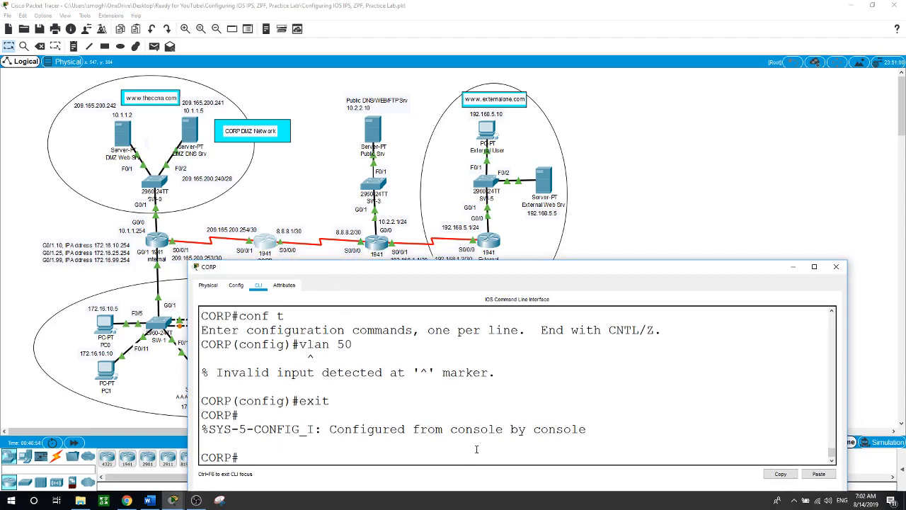
pyautogui.write('conf t')
pyautogui.press('Return')
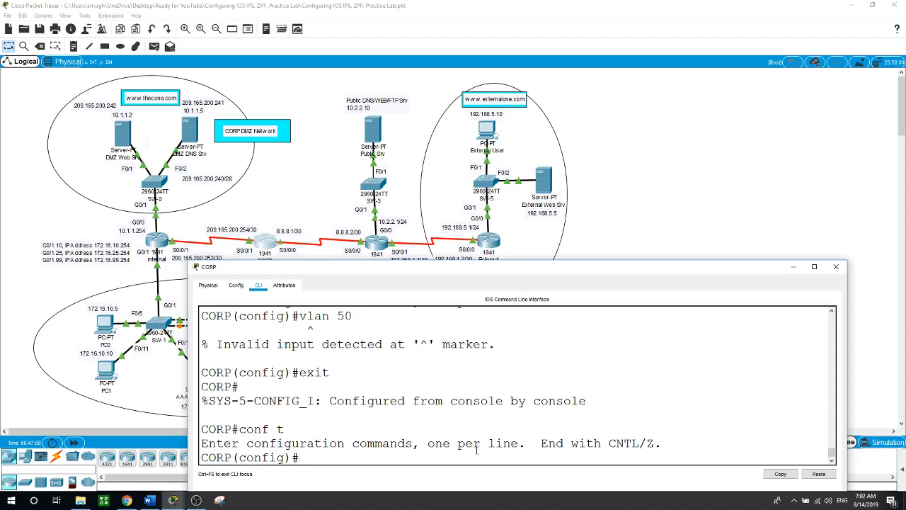
# Define zone security CORP-INSIDE, exit, then define zone security INTERNET
pyautogui.write('zone se')
pyautogui.press('Tab')
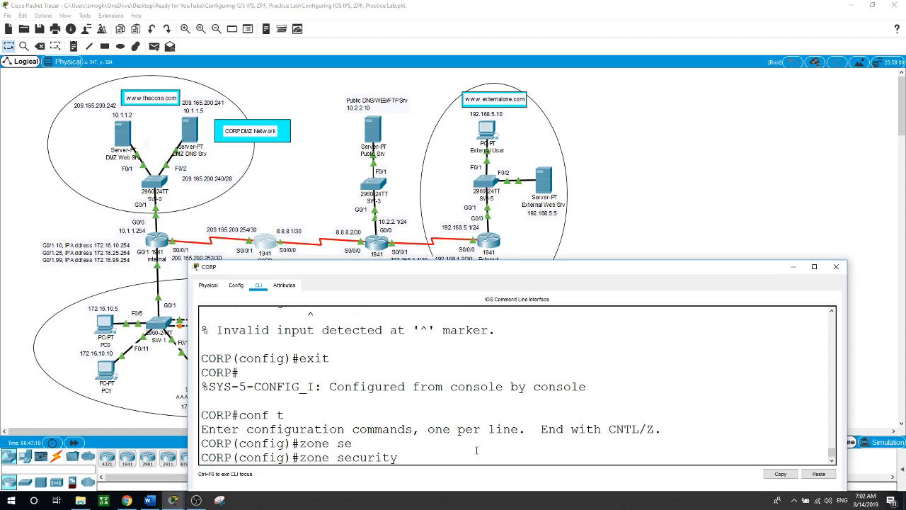
pyautogui.write('CORP-INSIDE')
pyautogui.press('Return')
pyautogui.write('exit')
pyautogui.press('Return')
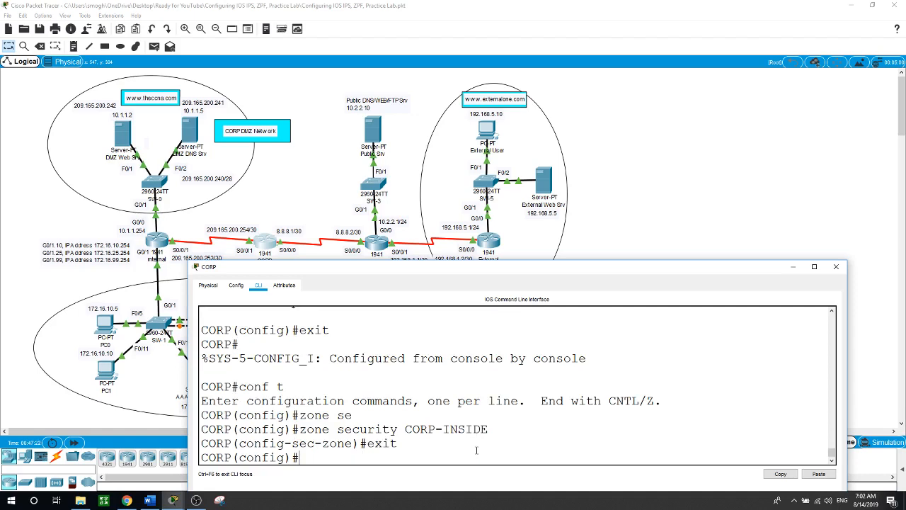
pyautogui.write('zone se')
pyautogui.press('Tab')
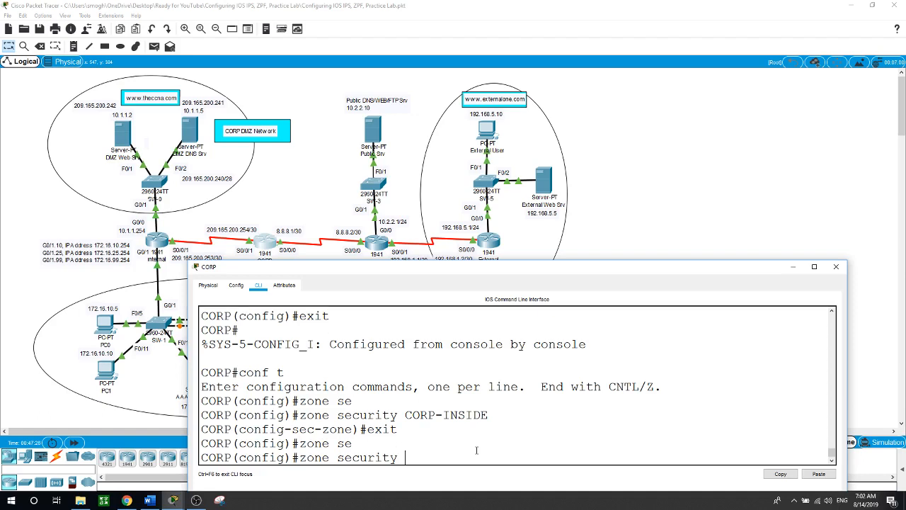
pyautogui.write('INTERNET')
pyautogui.press('Return')
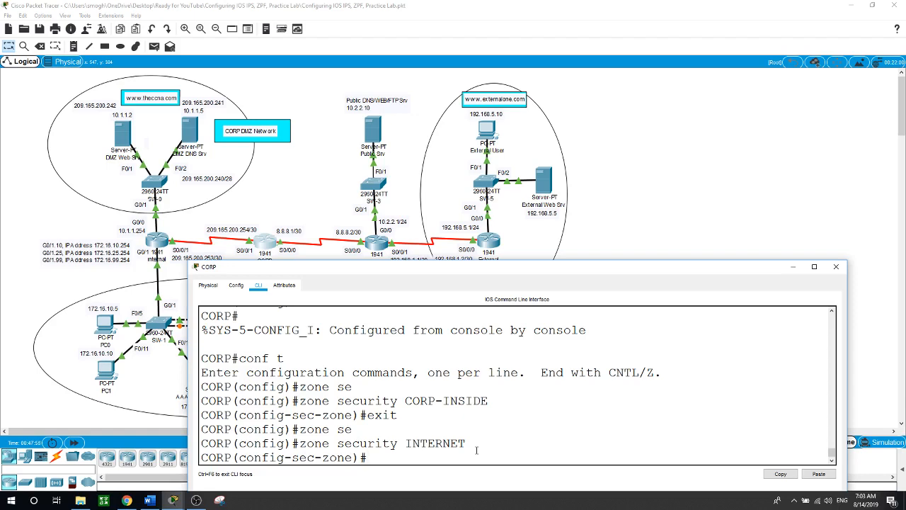
# Exit the INTERNET zone back to global configuration and begin a class-map command
pyautogui.write('exit')
pyautogui.press('Return')
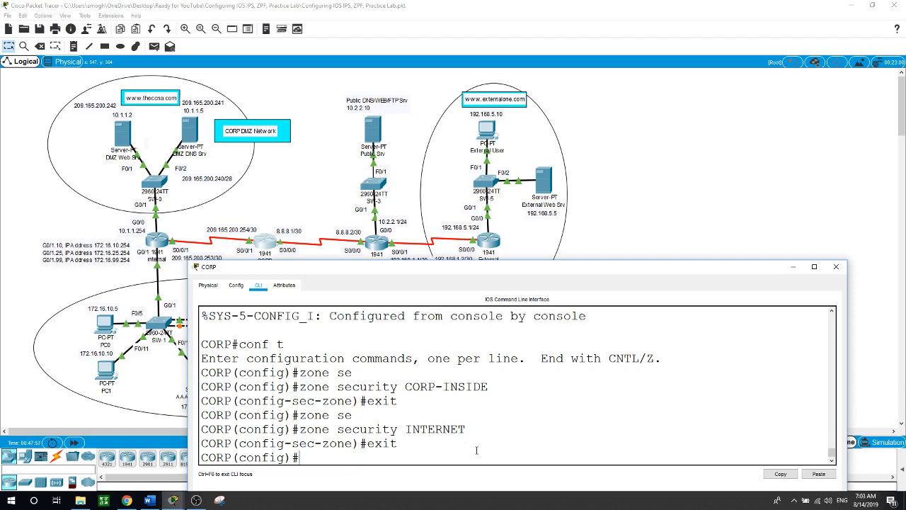
pyautogui.write('clas')
pyautogui.press('Tab')
# Create the match-any inspect class map INSIDE_PROTOCOLS
pyautogui.write('ty')
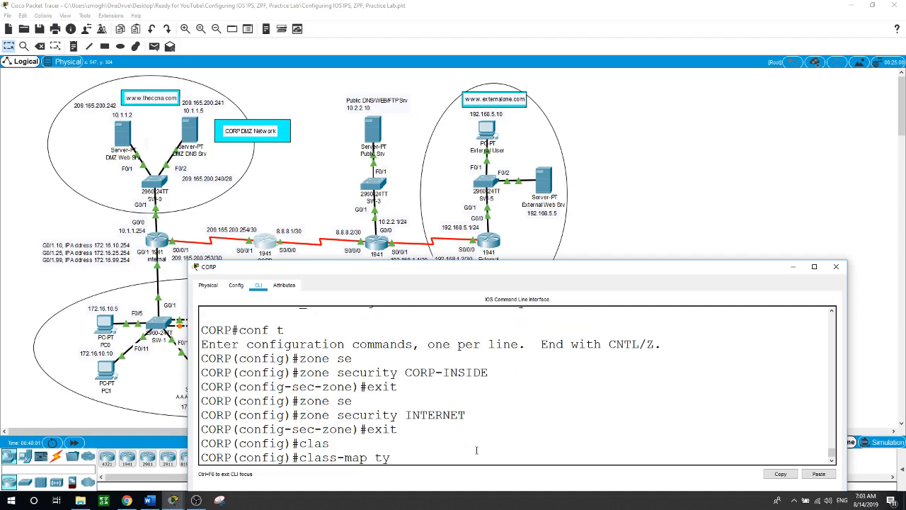
pyautogui.press('Tab')
pyautogui.write('ins')
pyautogui.press('Tab')
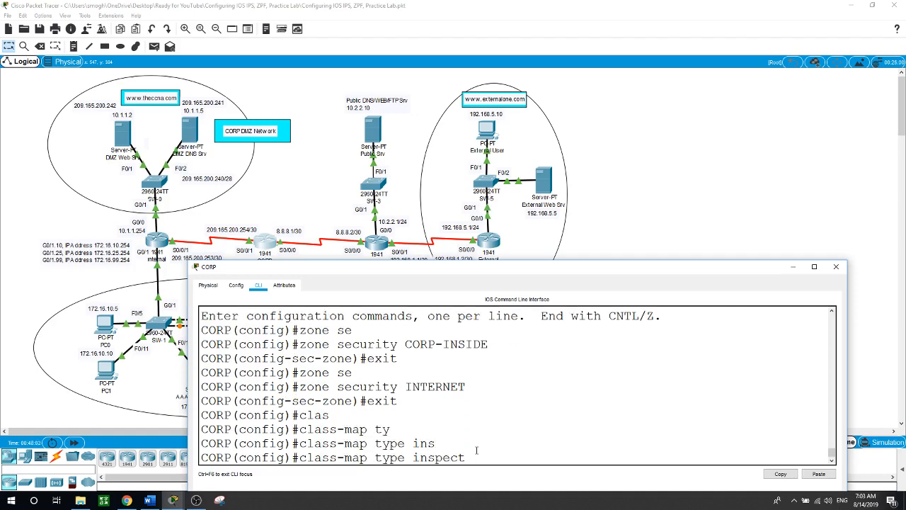
pyautogui.write('match-an')
pyautogui.press('Tab')
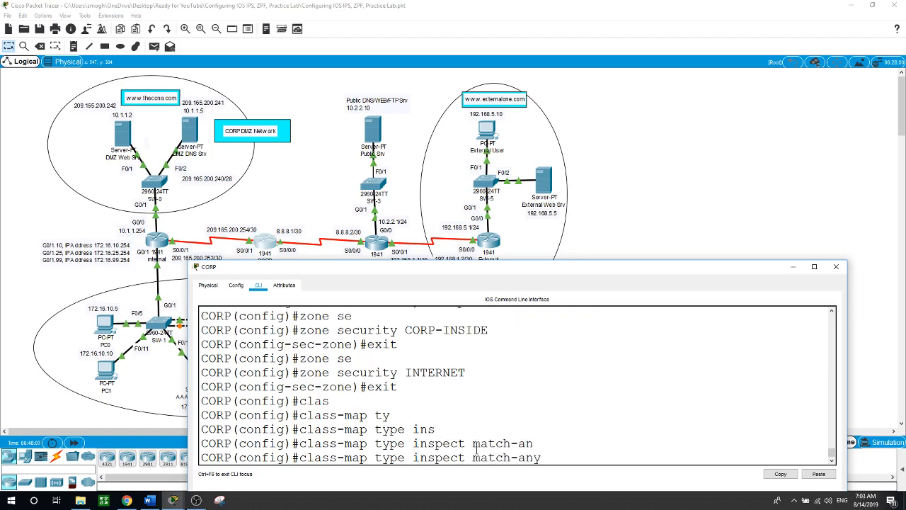
pyautogui.write('INSIDE_PROTOCOLS')
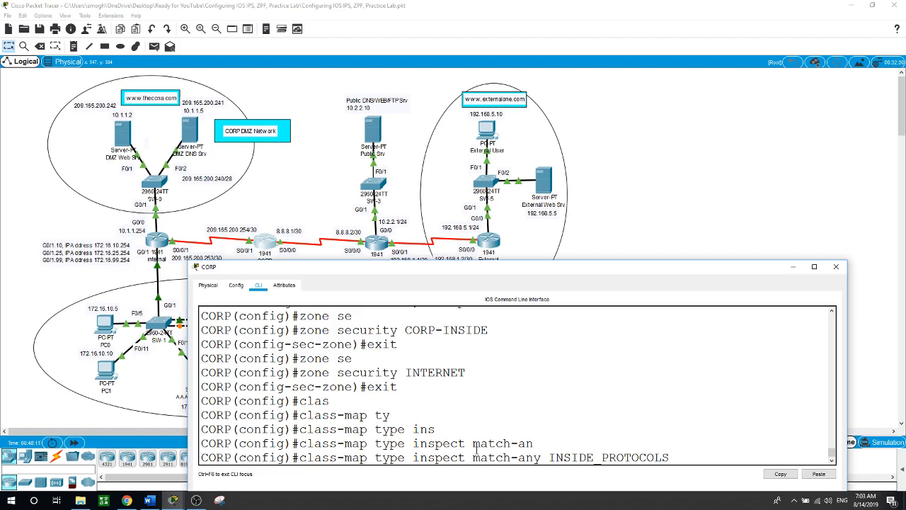
pyautogui.press('Return')
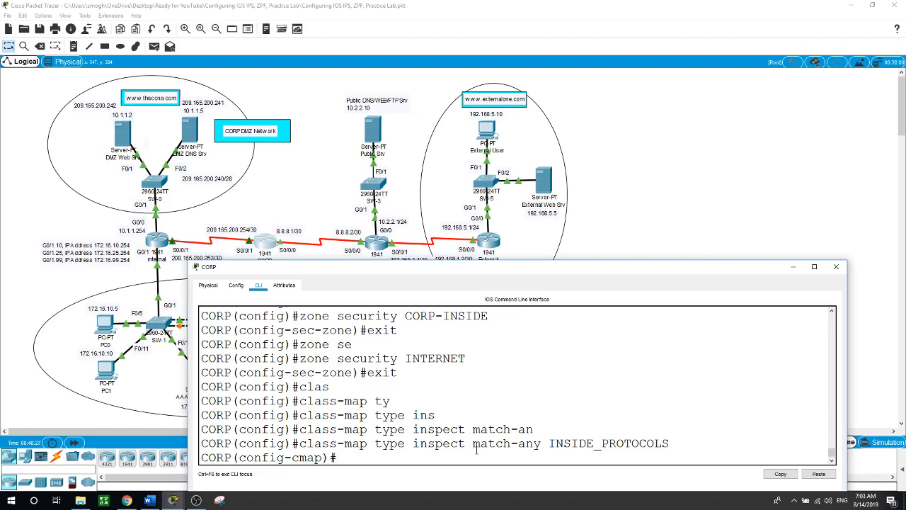
# Make INSIDE_PROTOCOLS match the http and tcp protocols
pyautogui.write('match')
pyautogui.press('Tab')
pyautogui.write('por')
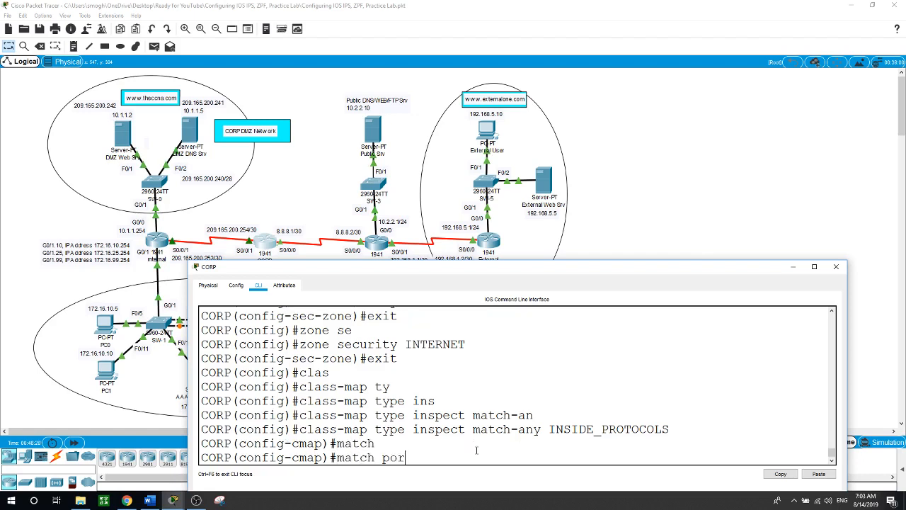
pyautogui.press('Tab')
pyautogui.press('BackSpace')
pyautogui.press('BackSpace')
pyautogui.write('ro')
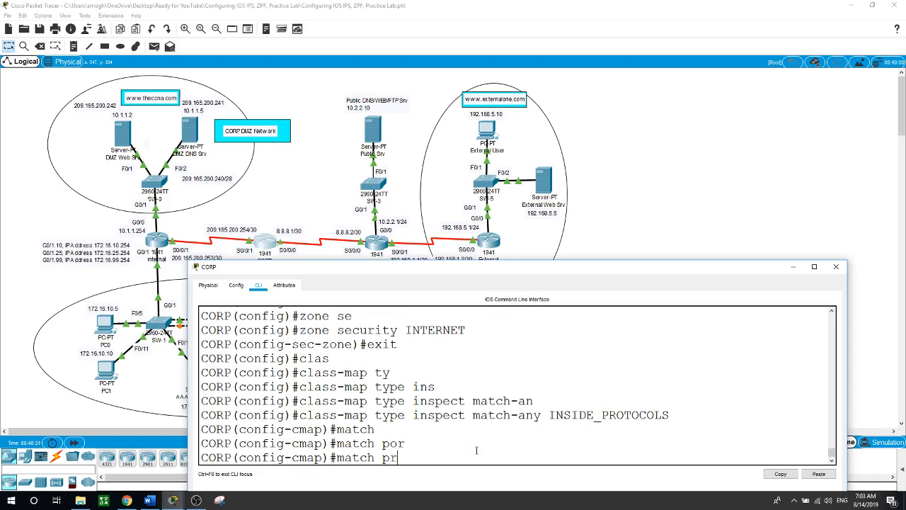
pyautogui.press('Tab')
pyautogui.write('http')
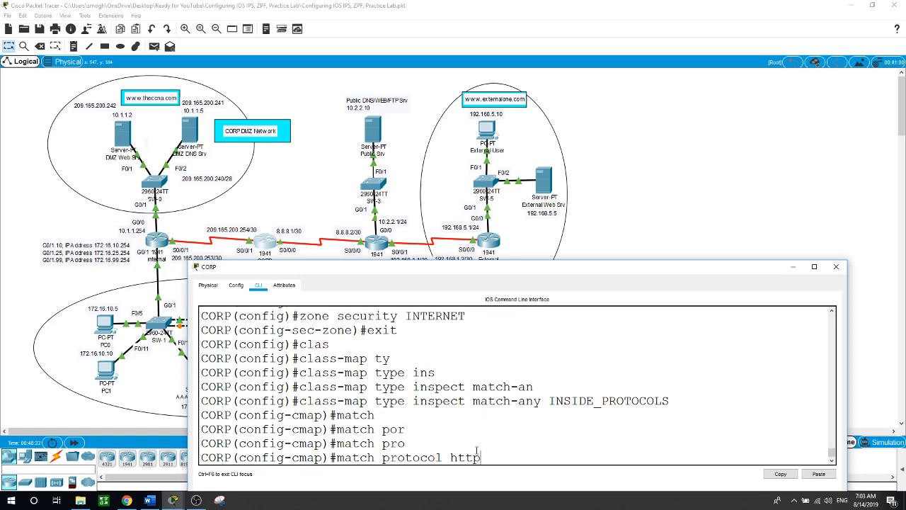
pyautogui.press('Return')
pyautogui.press('Up')
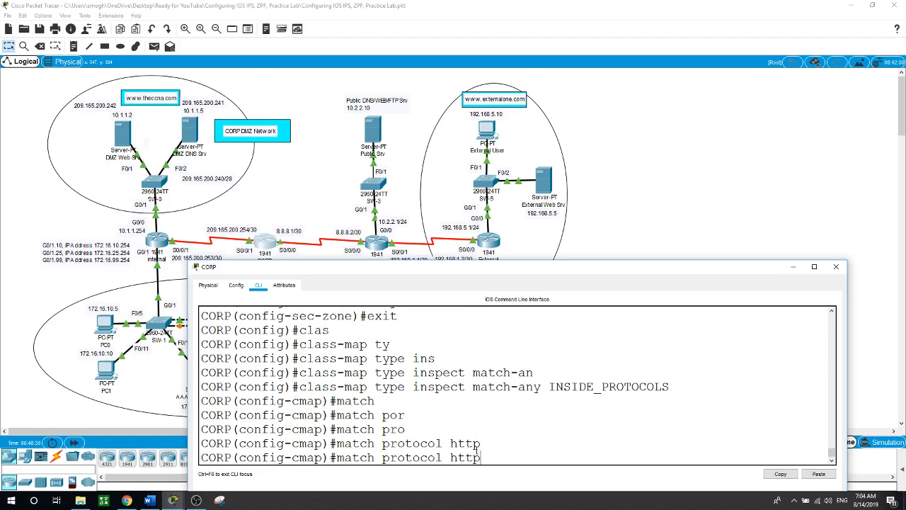
pyautogui.press('BackSpace')
pyautogui.press('BackSpace')
pyautogui.press('BackSpace')
pyautogui.press('BackSpace')
pyautogui.write('tcp')
pyautogui.press('Return')
# Add udp, icmp and dns protocol matches, then exit the class map
pyautogui.press('Up')
pyautogui.press('BackSpace')
pyautogui.press('BackSpace')
pyautogui.press('BackSpace')
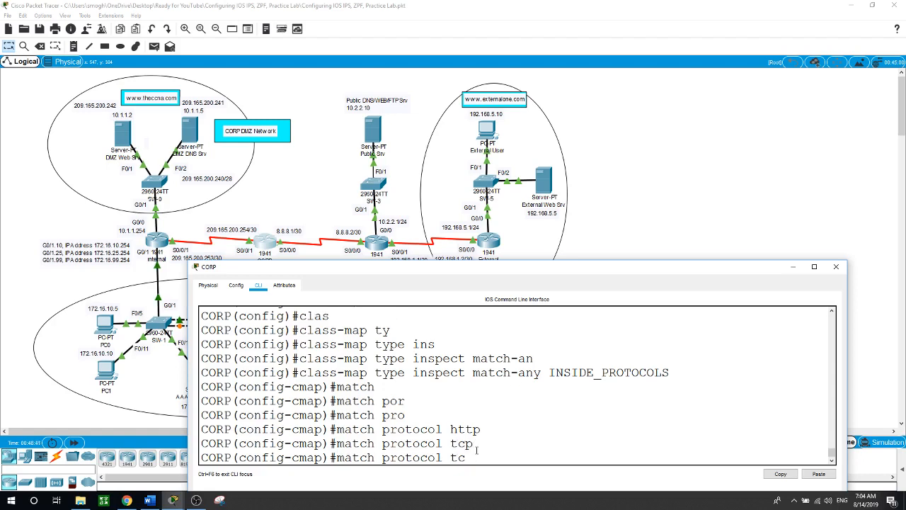
pyautogui.write('udp')
pyautogui.press('Return')
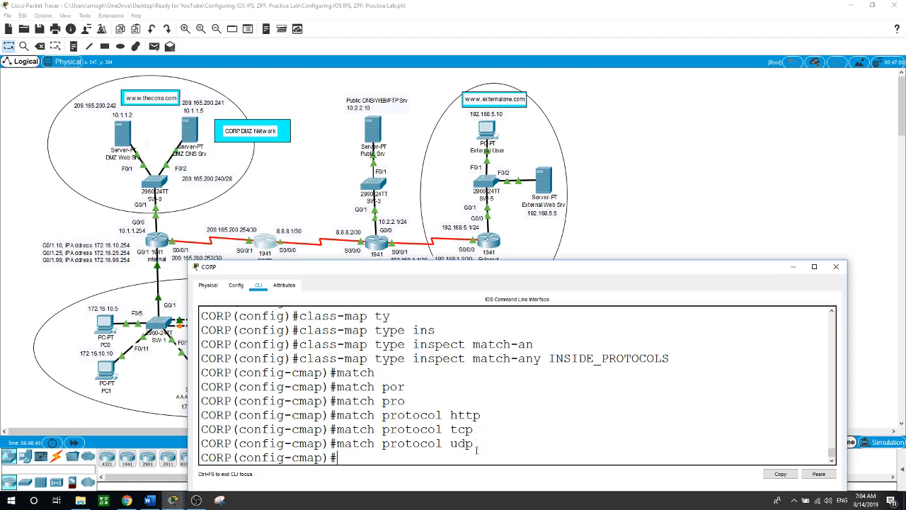
pyautogui.press('Up')
pyautogui.press('BackSpace')
pyautogui.press('BackSpace')
pyautogui.press('BackSpace')
pyautogui.write('icmp')
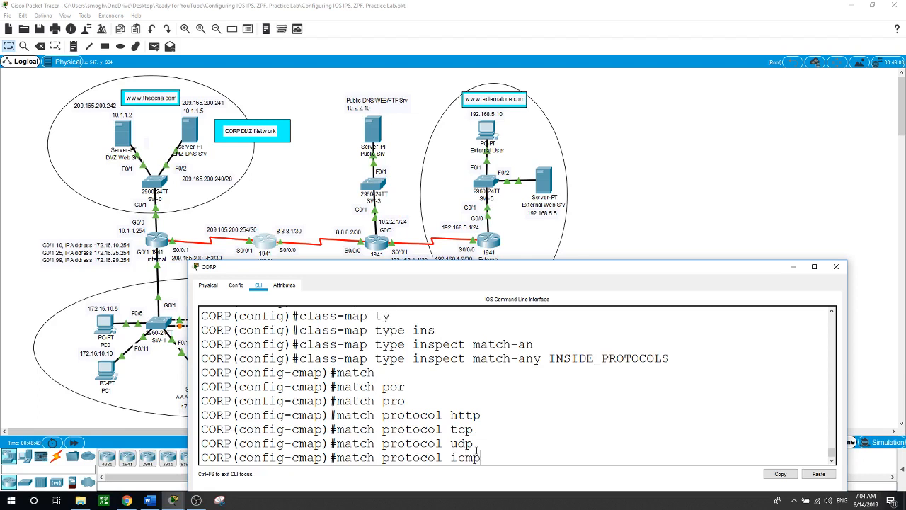
pyautogui.press('Return')
pyautogui.press('Up')
pyautogui.press('BackSpace')
pyautogui.press('BackSpace')
pyautogui.press('BackSpace')
pyautogui.press('BackSpace')
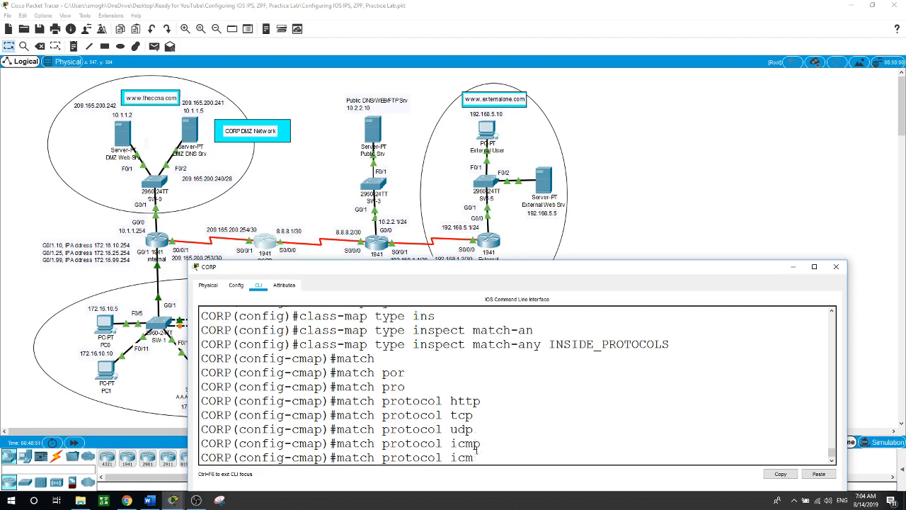
pyautogui.write('dns')
pyautogui.press('Return')
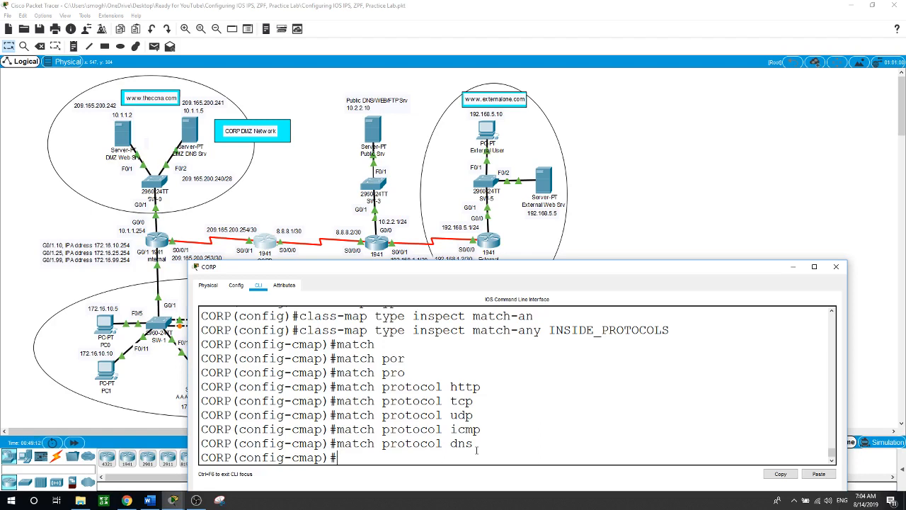
pyautogui.write('exit')
pyautogui.press('Return')
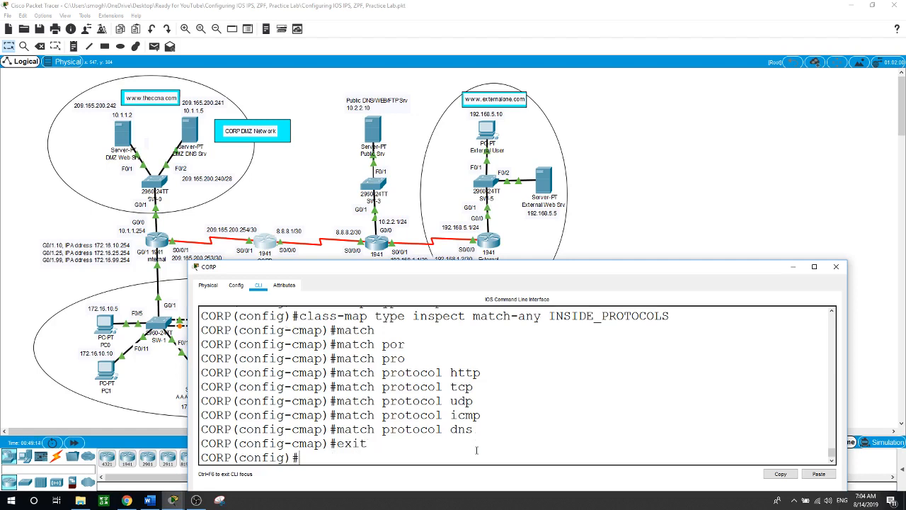
# Create the inspect policy map INSIDE_TO_INTERNET
pyautogui.write('pol')
pyautogui.press('Tab')
pyautogui.write('mp')
pyautogui.press('Tab')
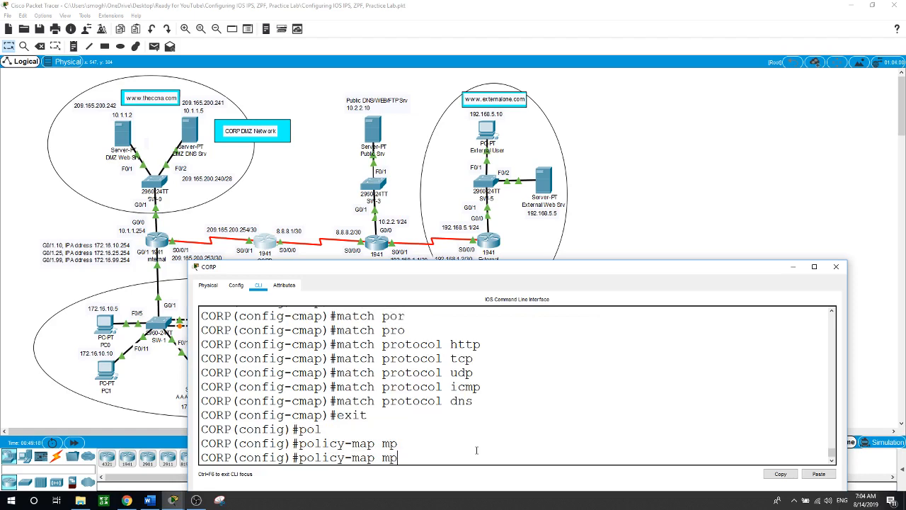
pyautogui.press('BackSpace')
pyautogui.press('BackSpace')
pyautogui.write('t')
pyautogui.press('Tab')
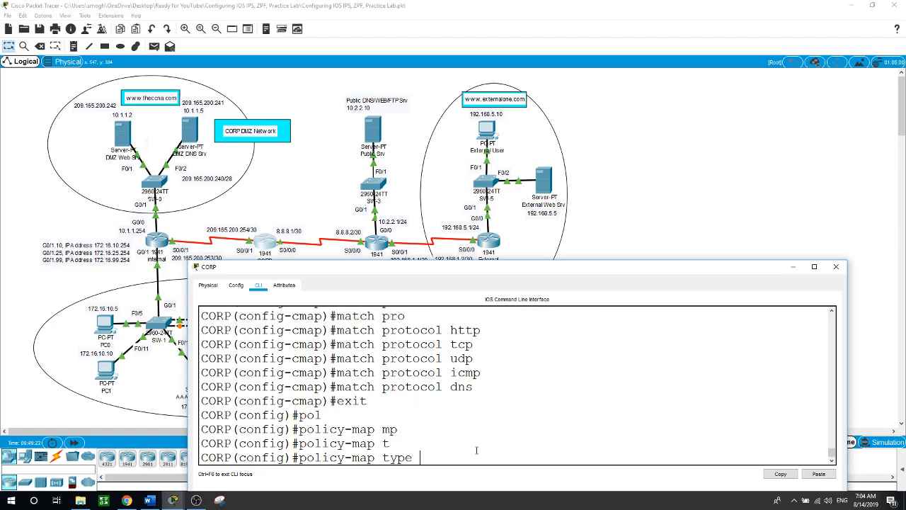
pyautogui.write('in')
pyautogui.press('Tab')
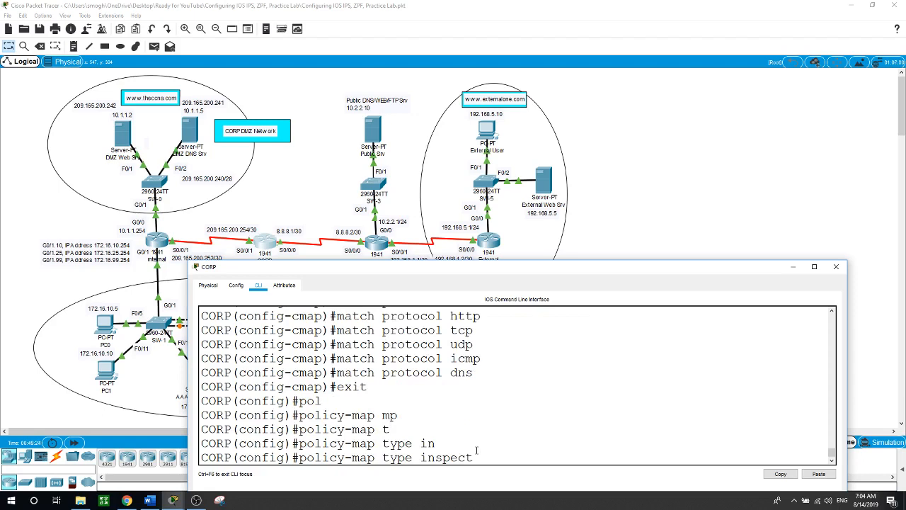
pyautogui.write('INS')
pyautogui.write('IDE-')
pyautogui.write('_TO')
pyautogui.write('_')
pyautogui.write('INTERNET')
pyautogui.press('Return')
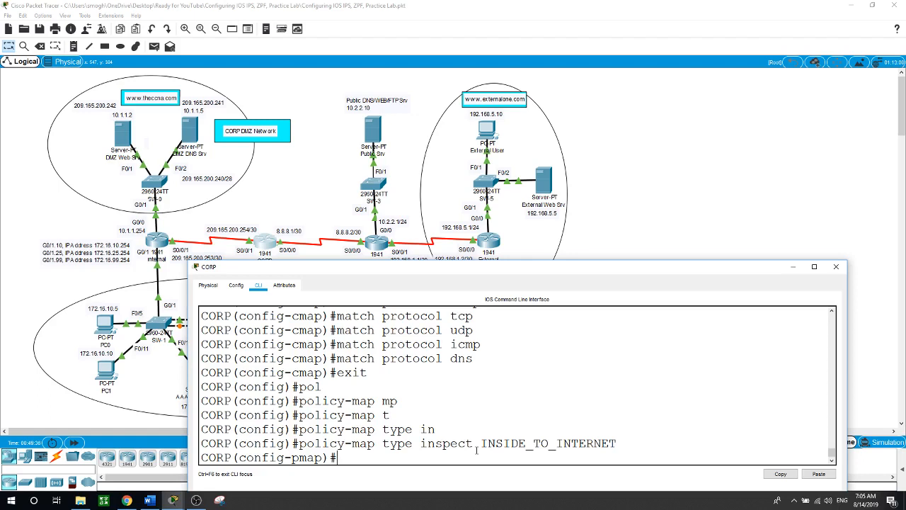
# Apply the inspect action to class INSIDE_PROTOCOLS, then exit twice to global configuration
pyautogui.write('cl')
pyautogui.press('Tab')
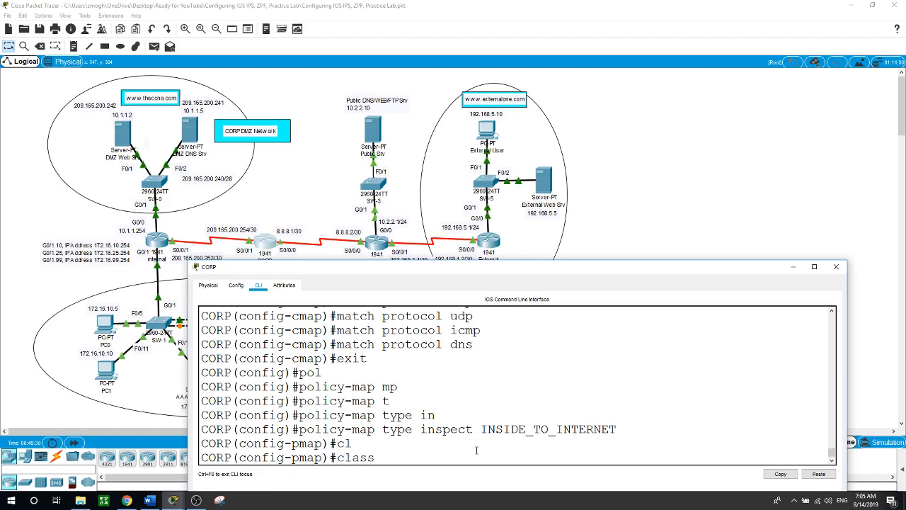
pyautogui.write('t')
pyautogui.press('Tab')
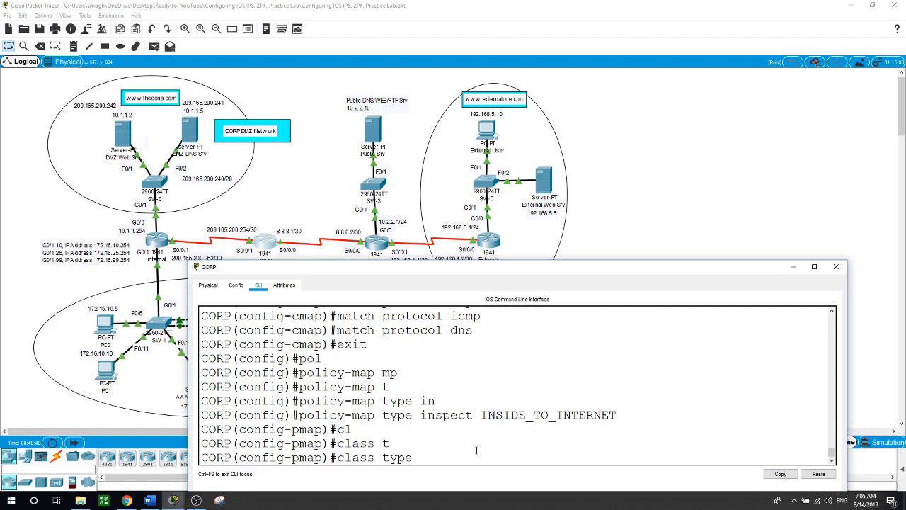
pyautogui.write('in')
pyautogui.press('Tab')
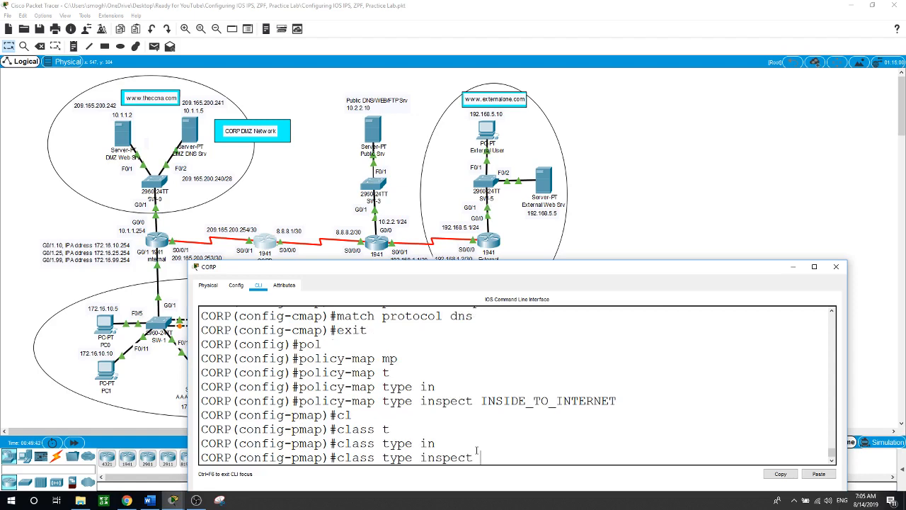
pyautogui.write('INSIDE_PROTOC')
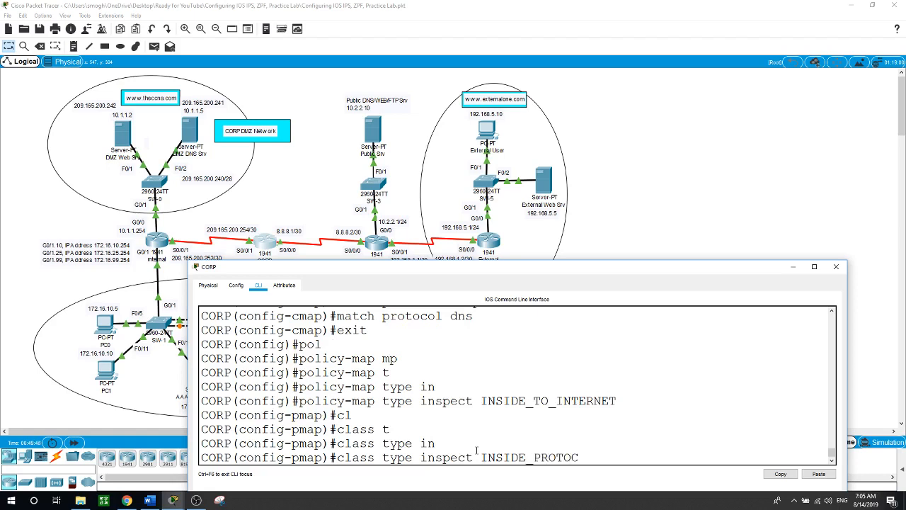
pyautogui.write('OLS')
pyautogui.press('Return')
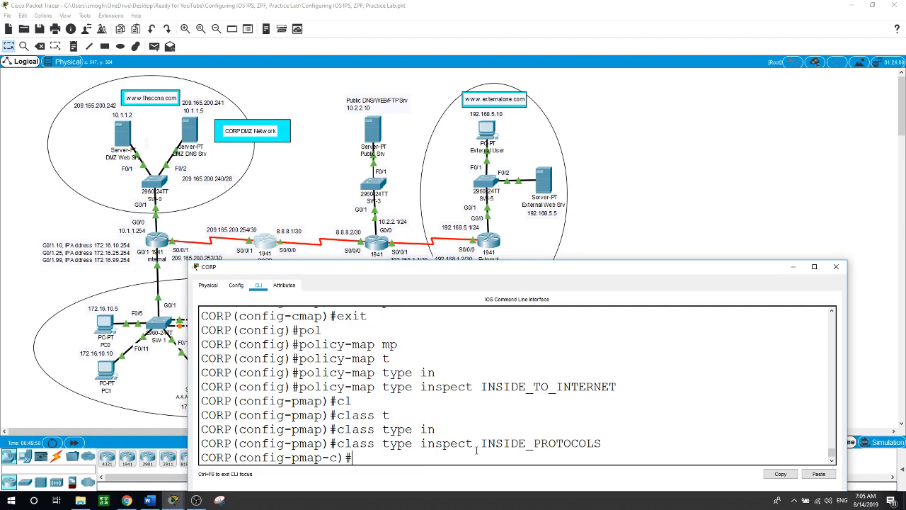
pyautogui.write('in')
pyautogui.press('Tab')
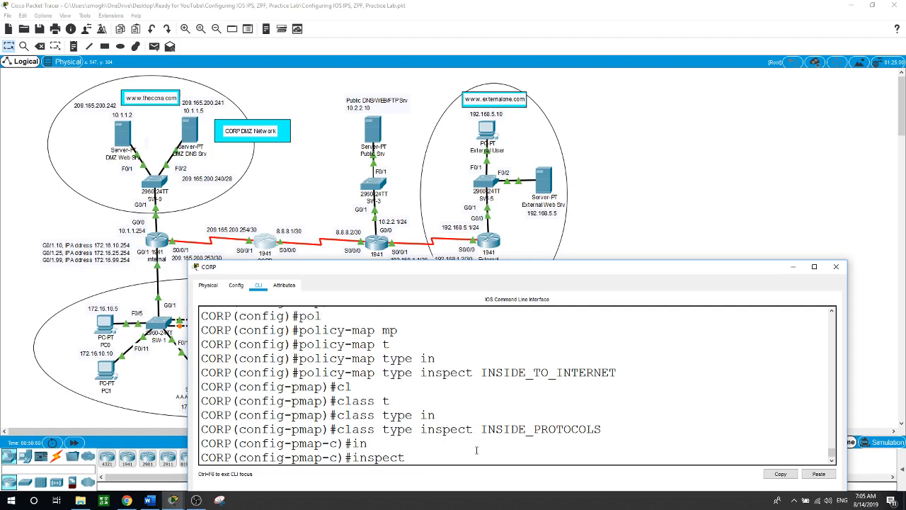
pyautogui.press('Return')
pyautogui.write('exit')
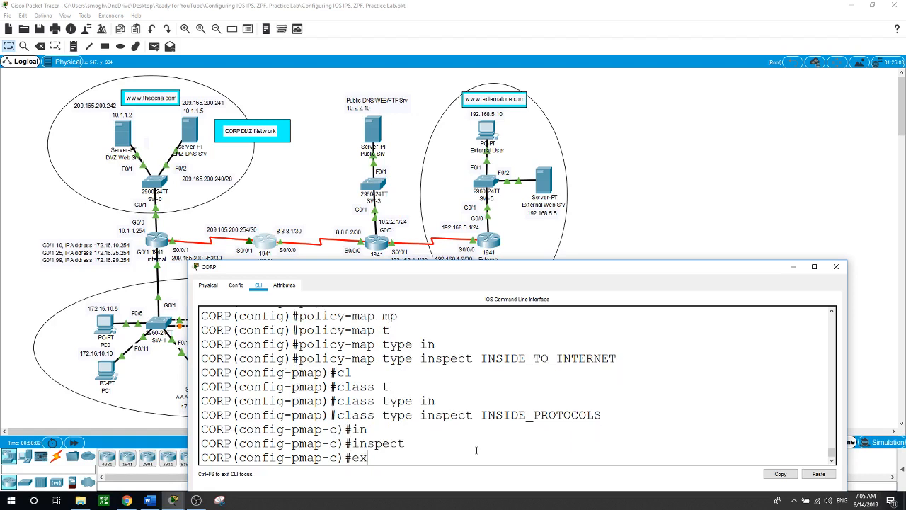
pyautogui.press('Return')
pyautogui.write('exit')
pyautogui.press('Return')
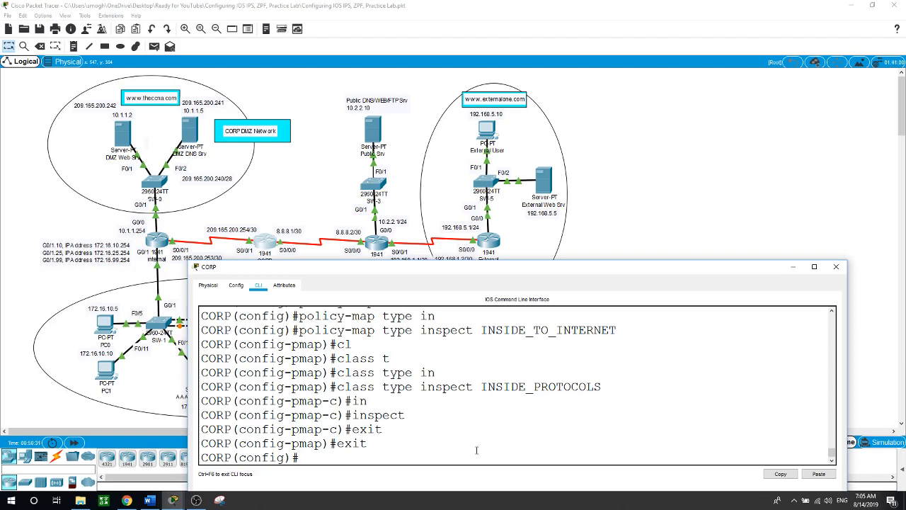
# Create the match-any inspect class map DMZ_WEB
pyautogui.write('c')
pyautogui.write('las')
pyautogui.press('Tab')
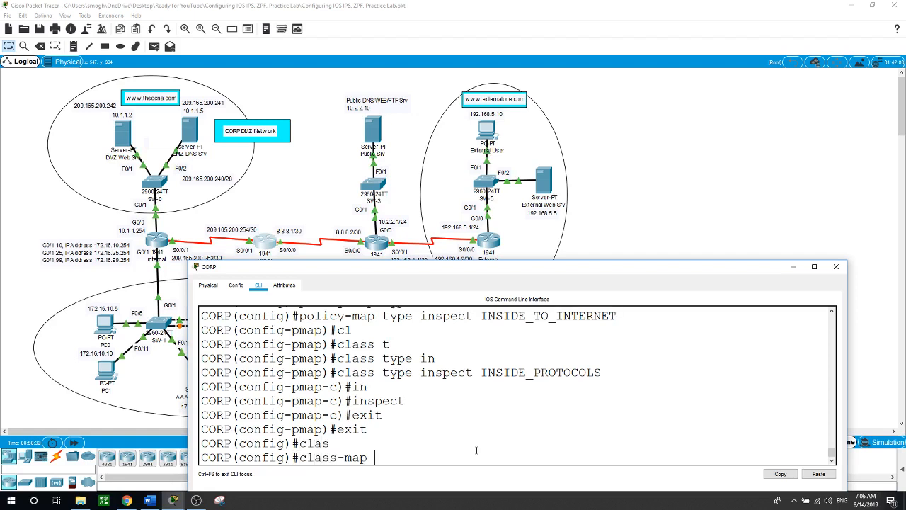
pyautogui.write('t')
pyautogui.press('Tab')
pyautogui.write('ins')
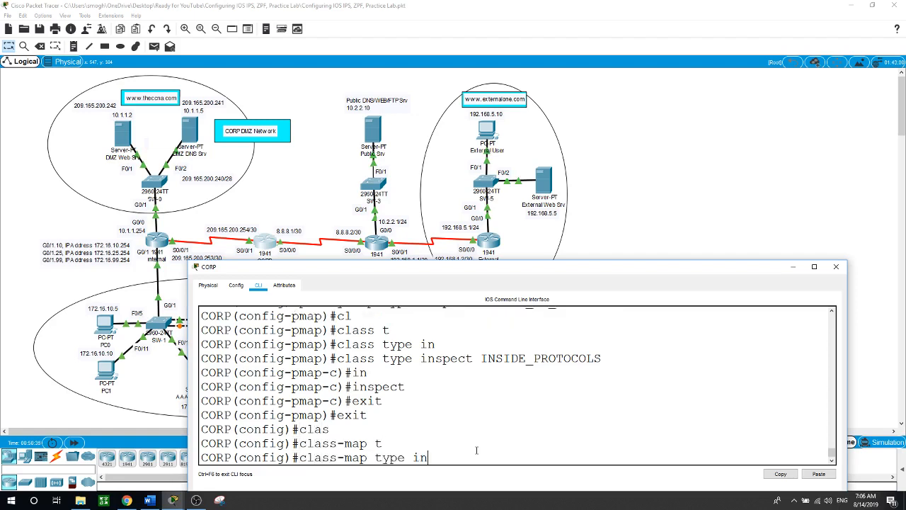
pyautogui.press('Tab')
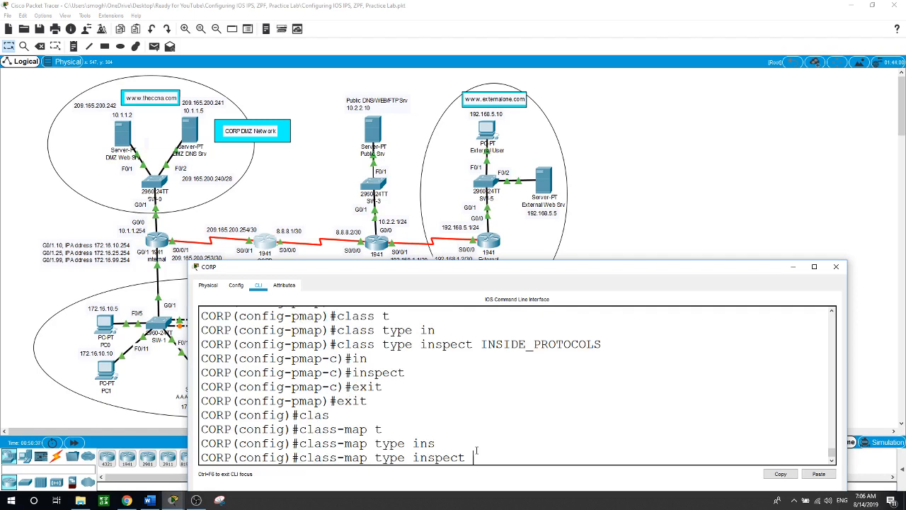
pyautogui.write('match-an')
pyautogui.press('Tab')
pyautogui.write('D')
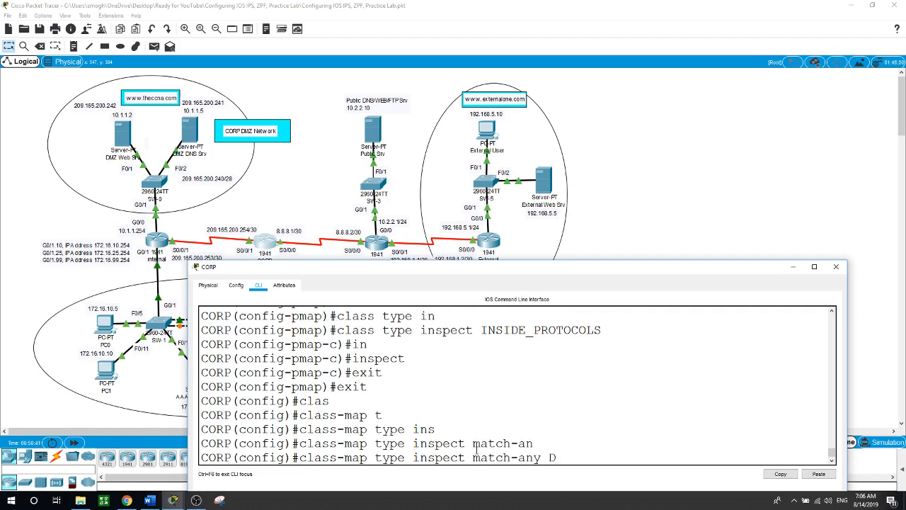
pyautogui.write('MZ_WEB')
pyautogui.press('Return')
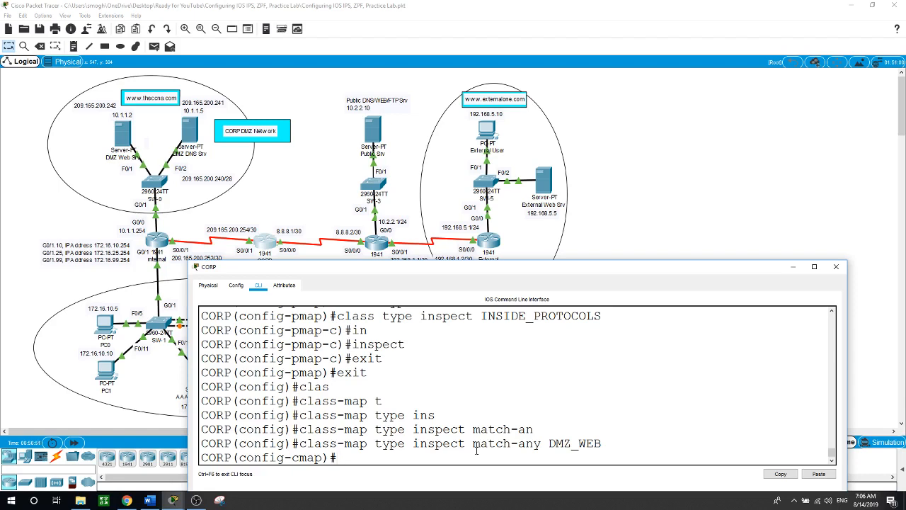
# Make DMZ_WEB match the http and dns protocols, then exit the class map
pyautogui.write('mat')
pyautogui.press('Tab')
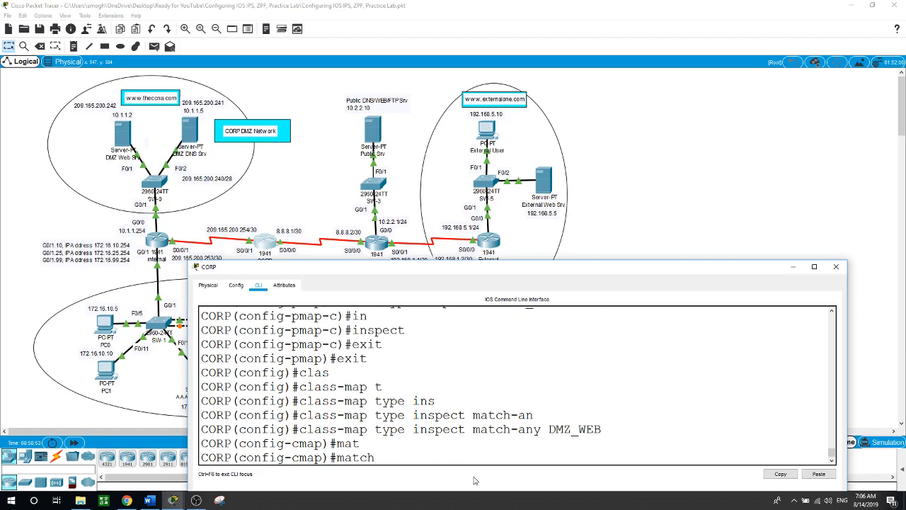
pyautogui.write('pr')
pyautogui.press('Tab')
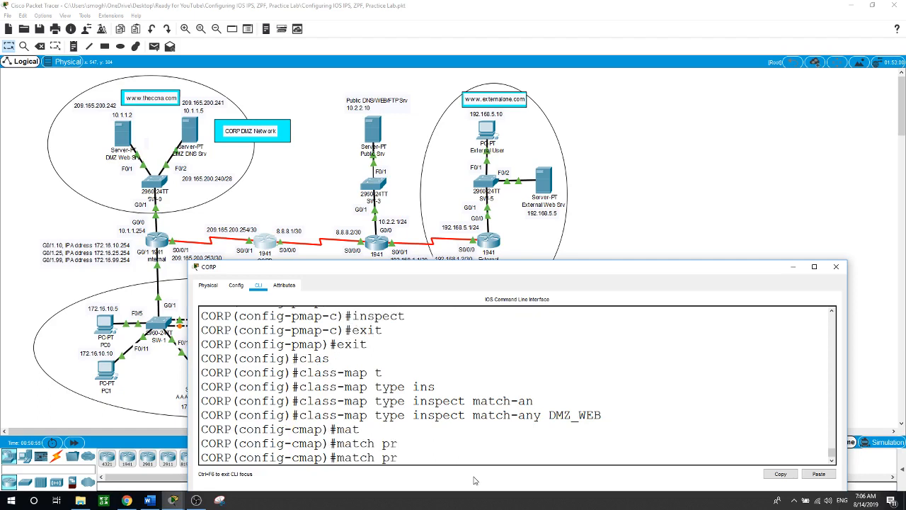
pyautogui.write('O')
pyautogui.press('Tab')
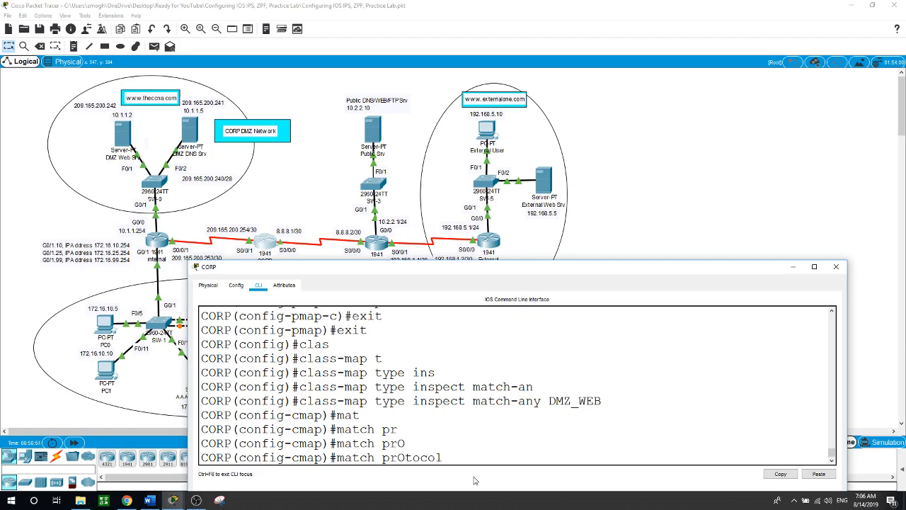
pyautogui.write('http')
pyautogui.press('Return')
pyautogui.press('Up')
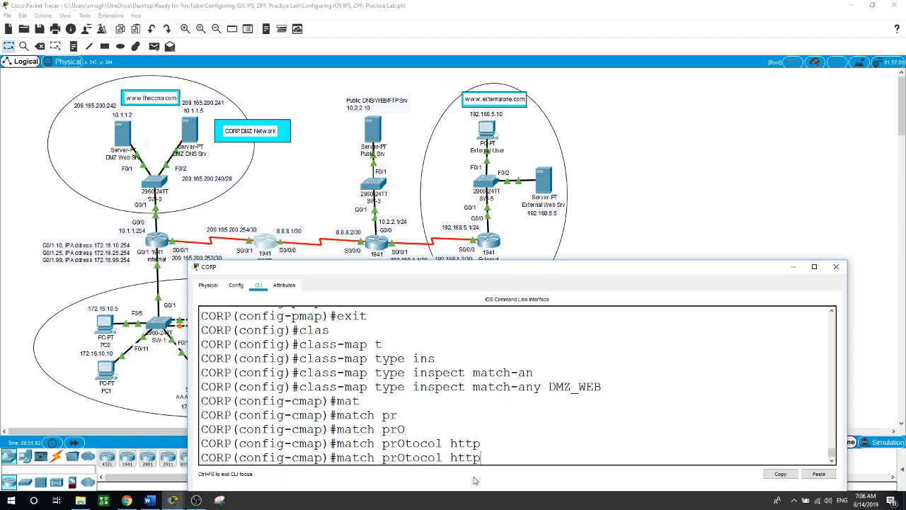
pyautogui.press('BackSpace')
pyautogui.press('BackSpace')
pyautogui.press('BackSpace')
pyautogui.press('BackSpace')
pyautogui.write('dns')
pyautogui.press('Return')
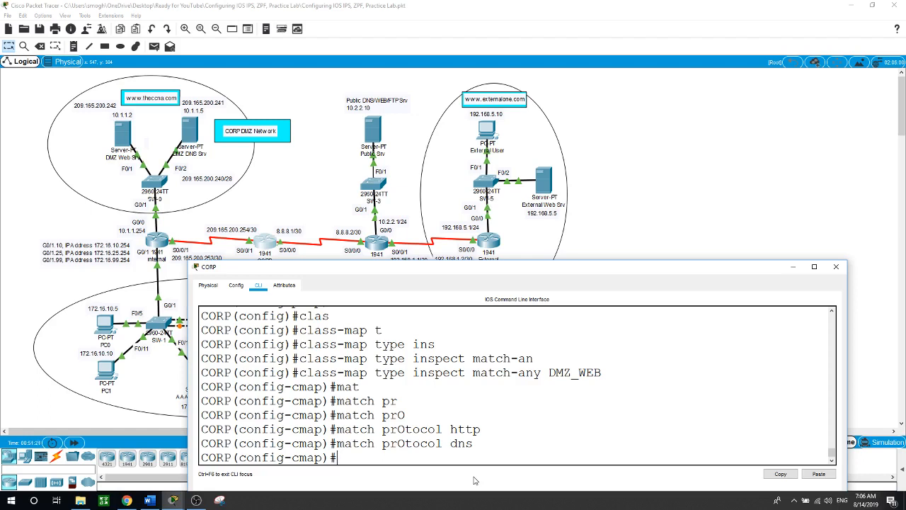
pyautogui.write('exit')
pyautogui.press('Return')
# Create the inspect policy map INTERNET_TO_DMZWEB
pyautogui.write('pol')
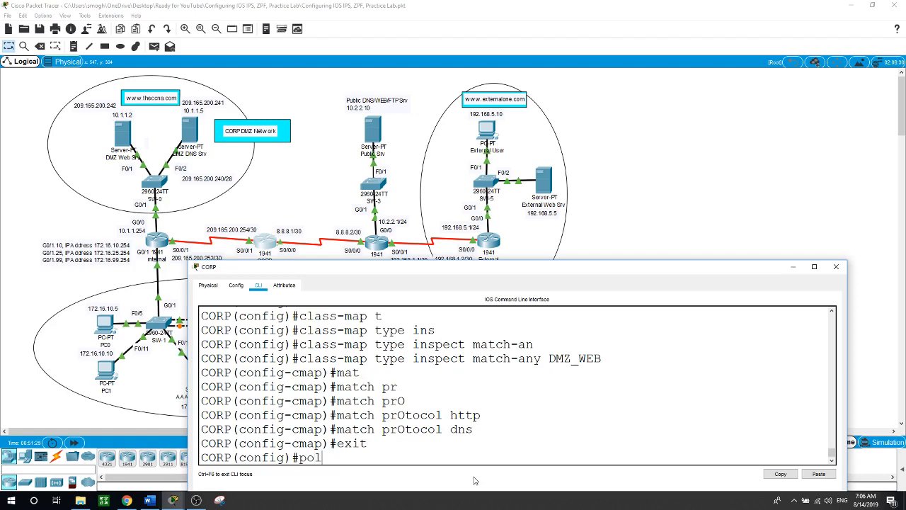
pyautogui.press('Tab')
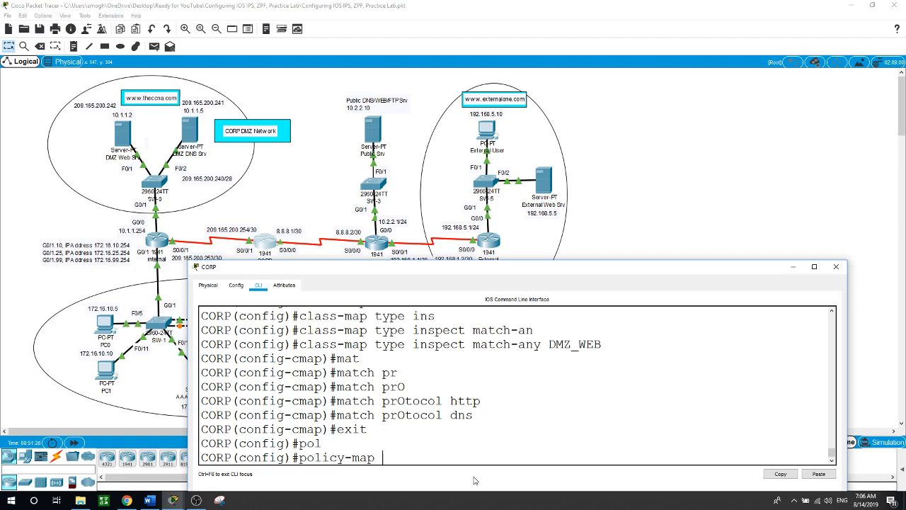
pyautogui.write('t')
pyautogui.press('Tab')
pyautogui.write('in')
pyautogui.press('Tab')
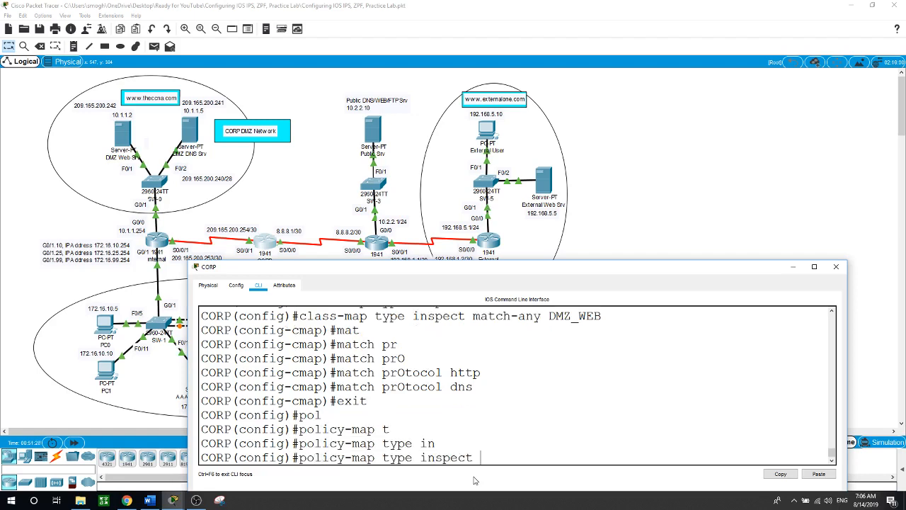
pyautogui.write('INTERNET_')
pyautogui.write('TO_')
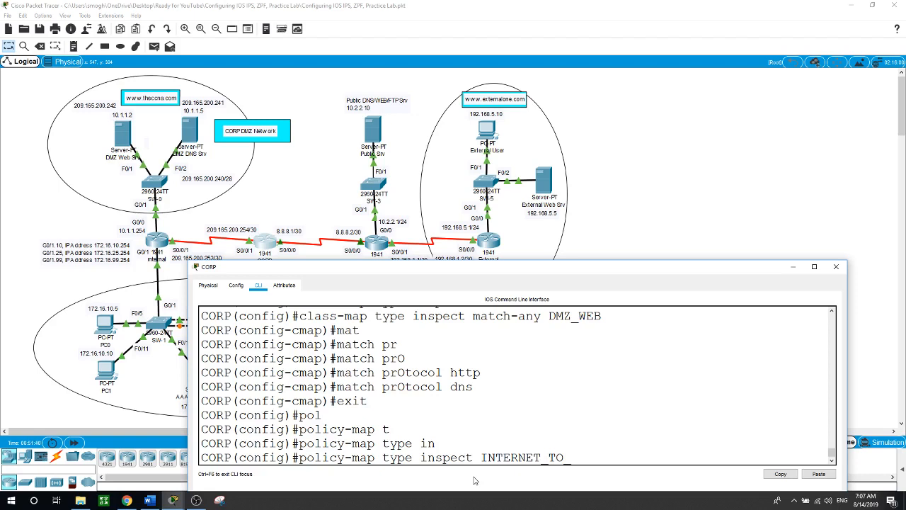
pyautogui.write('DMZWEB')
pyautogui.press('Return')
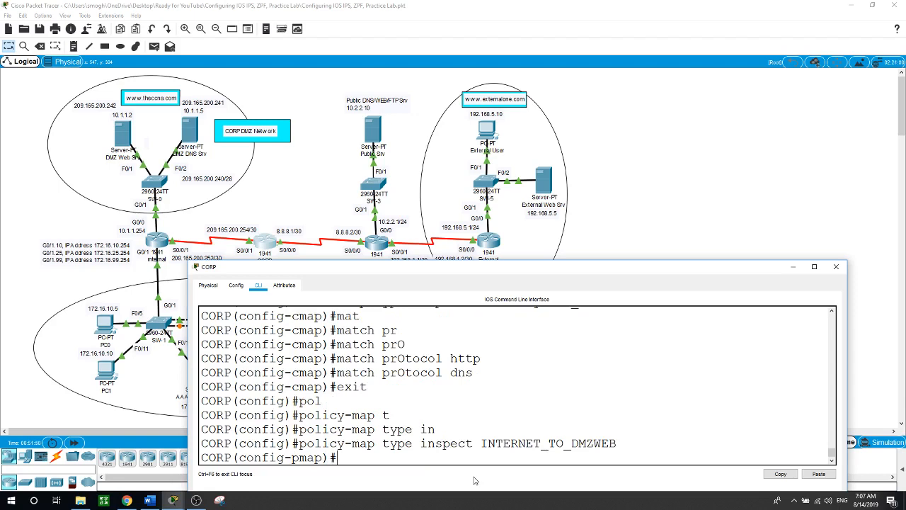
# Add inspect class DMZ_WEB to the policy with the pass action
pyautogui.write('c')
pyautogui.press('Tab')
pyautogui.write('t')
pyautogui.press('Tab')
pyautogui.write('i')
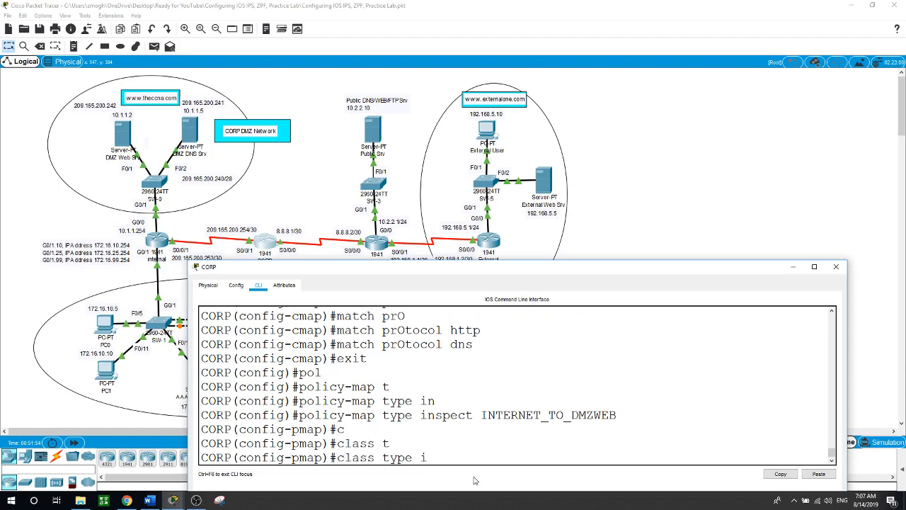
pyautogui.write('n')
pyautogui.press('Tab')
pyautogui.write('DM')
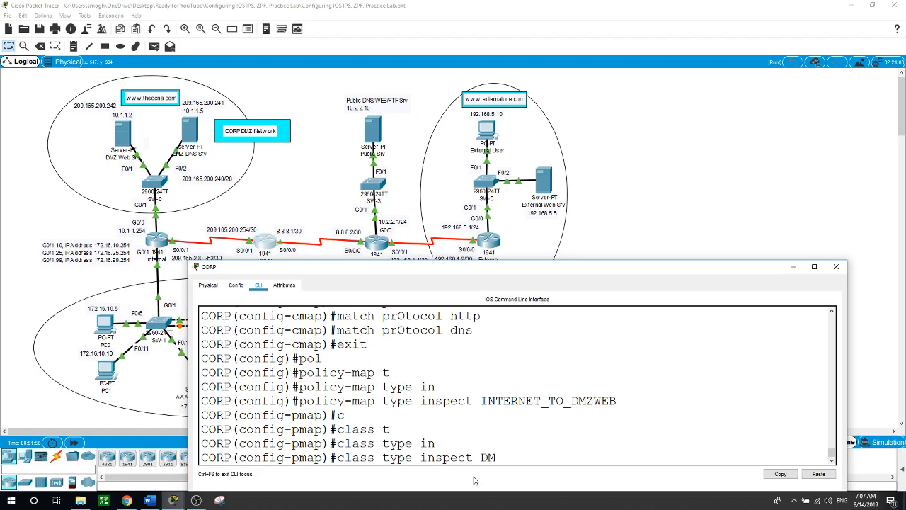
pyautogui.write('Z_WEB')
pyautogui.press('Return')
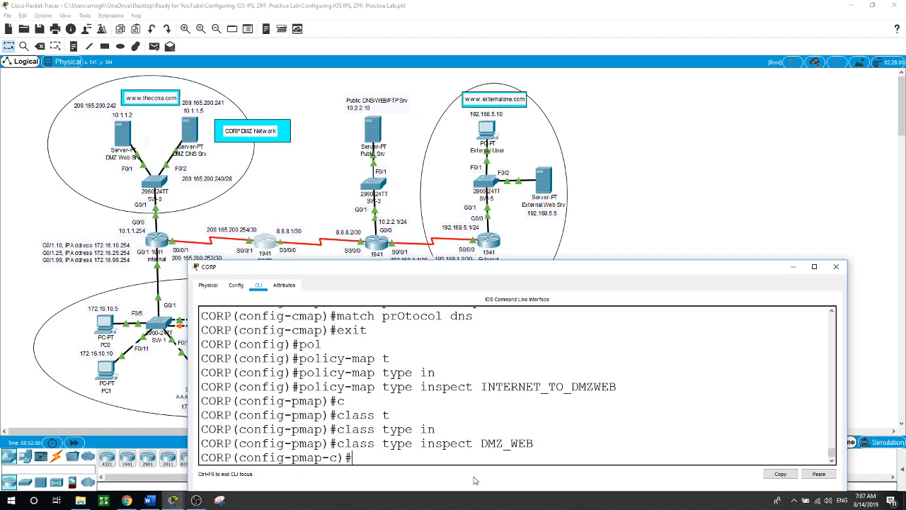
pyautogui.write('?pa')
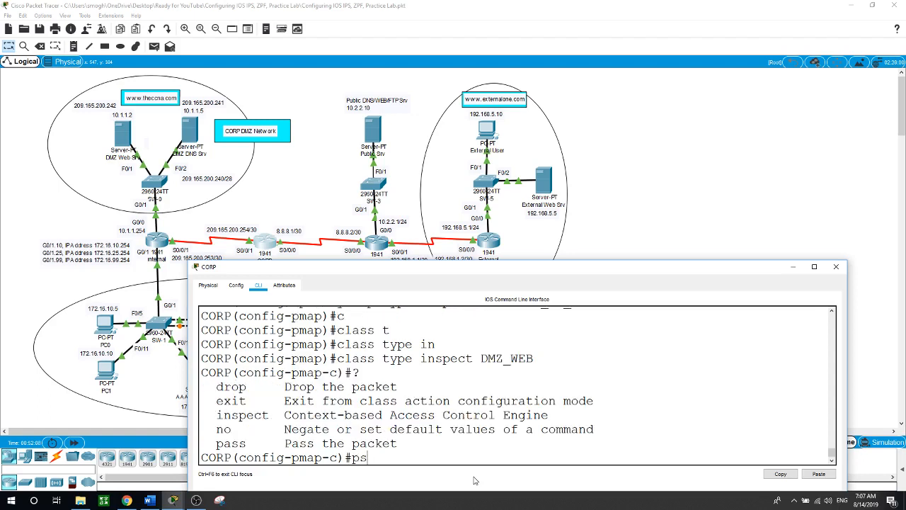
pyautogui.press('Tab')
pyautogui.press('Return')
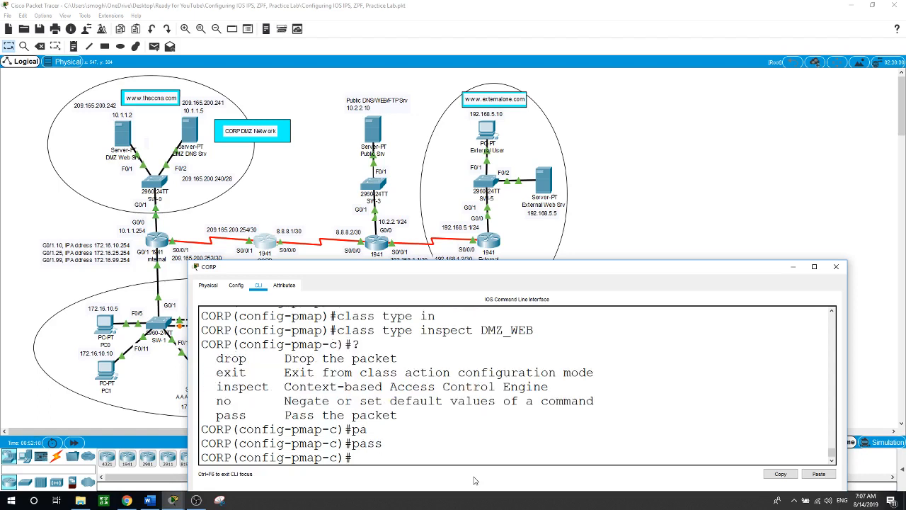
# Exit the class and policy-map levels back to global configuration
pyautogui.write('exit')
pyautogui.press('Return')
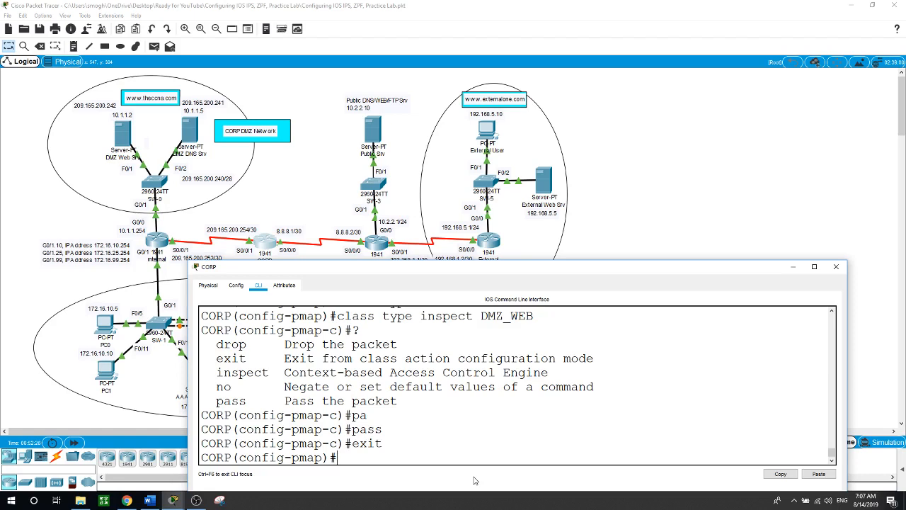
pyautogui.write('zon')
pyautogui.press('BackSpace')
pyautogui.press('BackSpace')
pyautogui.press('BackSpace')
pyautogui.write('?exit')
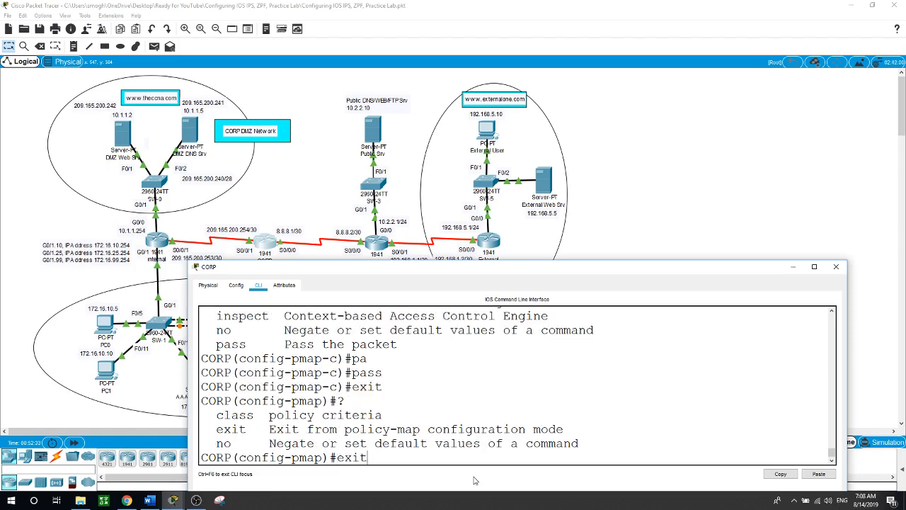
pyautogui.press('Return')
# Create zone-pair IN_TO_OUT_ZONE with source CORP-INSIDE and destination INTERNET
pyautogui.write('zone')
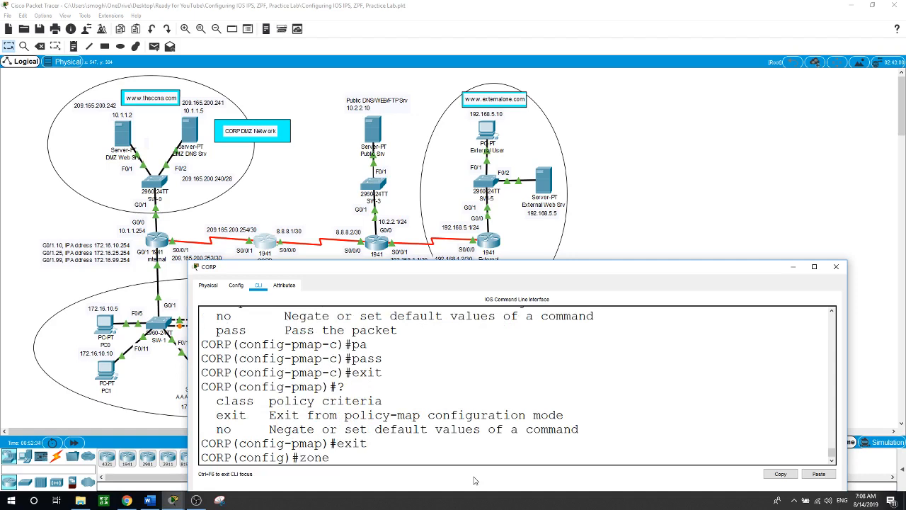
pyautogui.write('p')
pyautogui.press('BackSpace')
pyautogui.press('Tab')
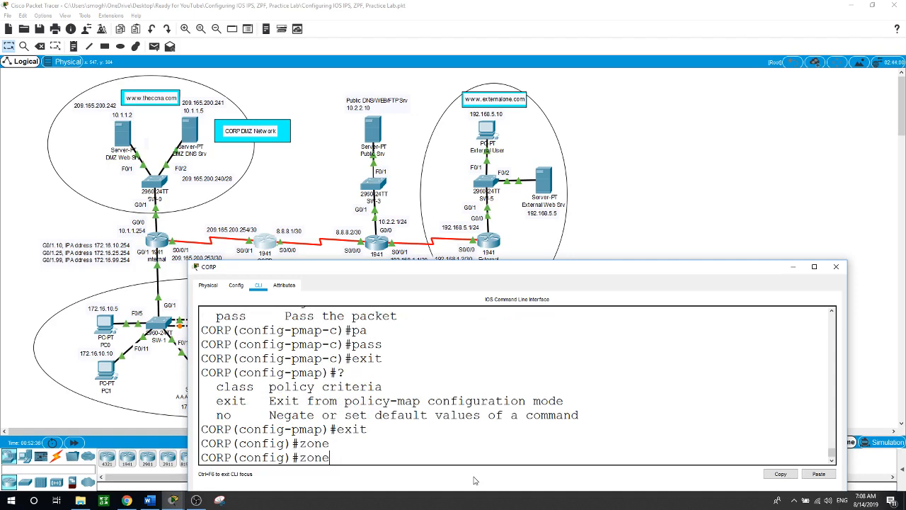
pyautogui.write('-p')
pyautogui.press('Tab')
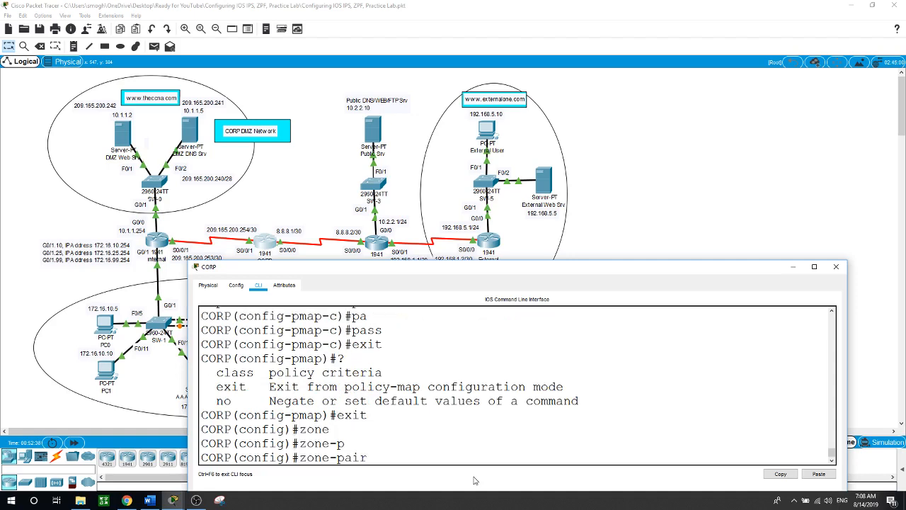
pyautogui.write('se')
pyautogui.press('Tab')
pyautogui.write('IN')
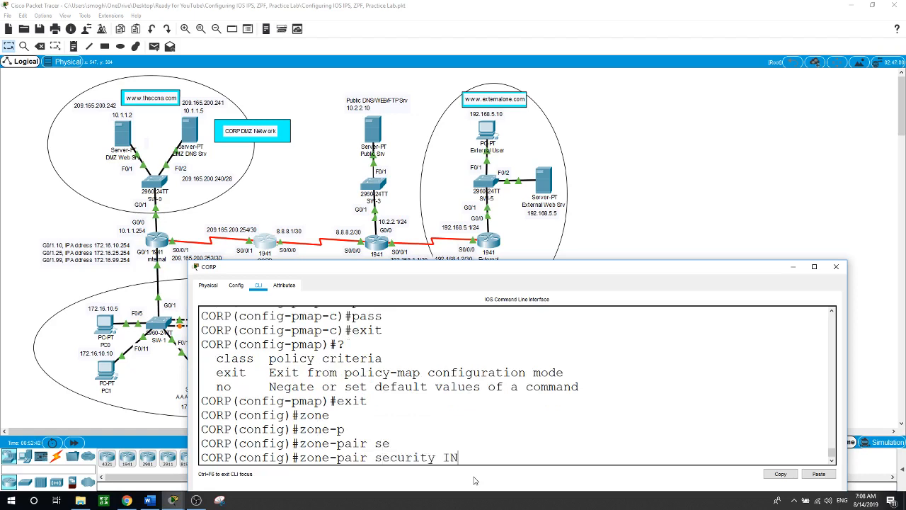
pyautogui.write(' TO OUT_ZONE so')
pyautogui.press('Tab')
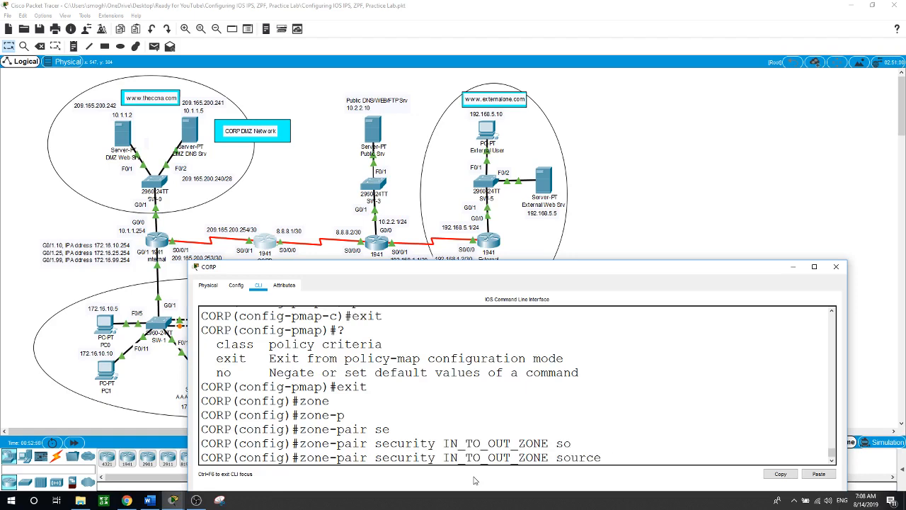
pyautogui.write('CORP-INSIDE de')
pyautogui.press('Tab')
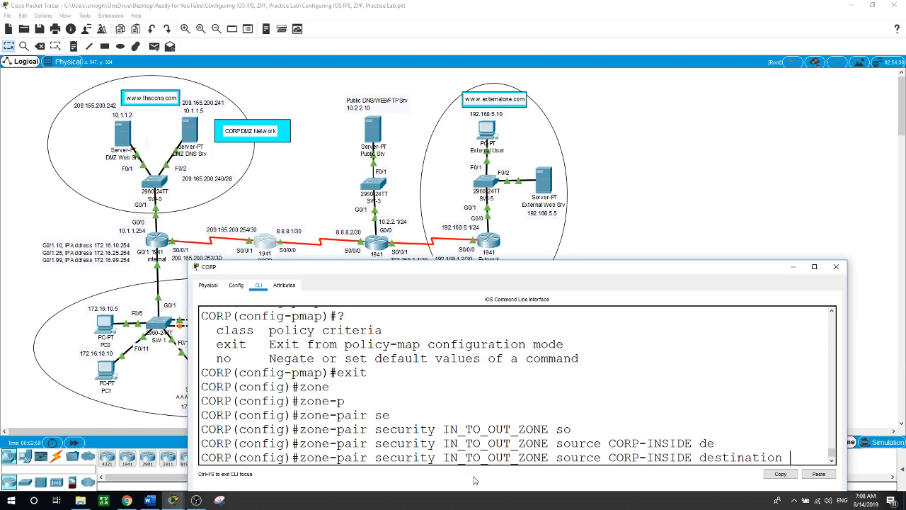
pyautogui.write('INTERNET')
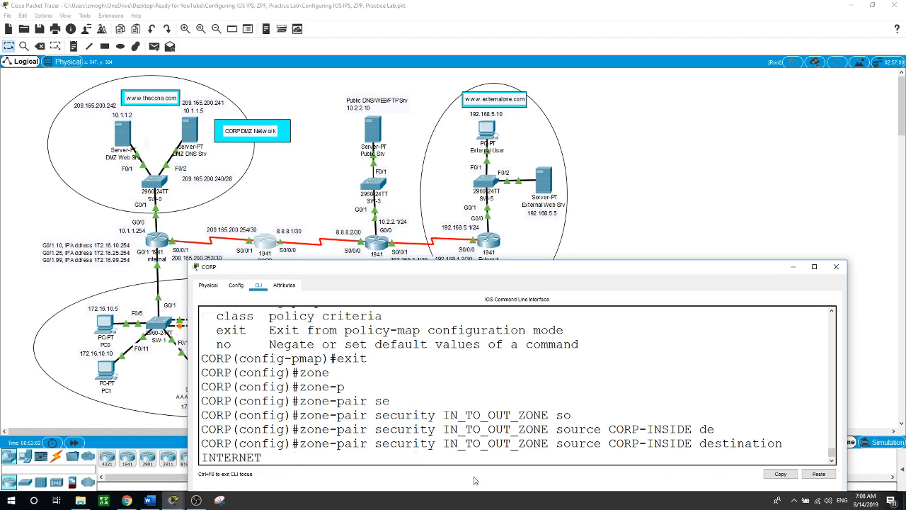
pyautogui.press('Return')
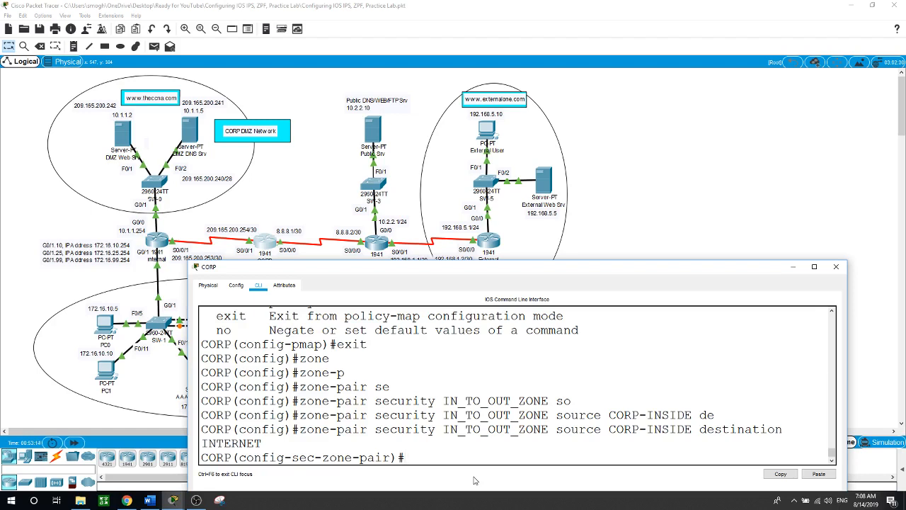
# Attach service-policy type inspect INSIDE_TO_INTERNET to the zone-pair, then exit
pyautogui.write('se')
pyautogui.press('Tab')
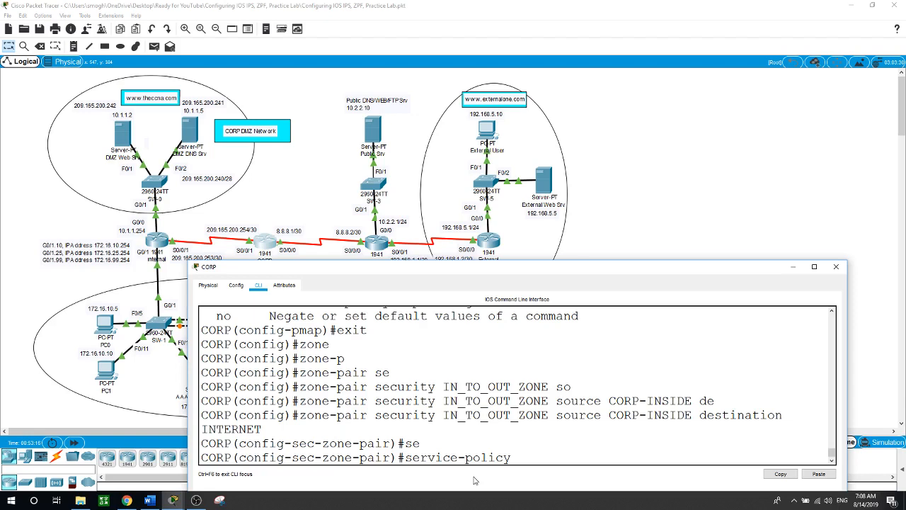
pyautogui.write('t')
pyautogui.press('Tab')
pyautogui.write('in')
pyautogui.press('Tab')
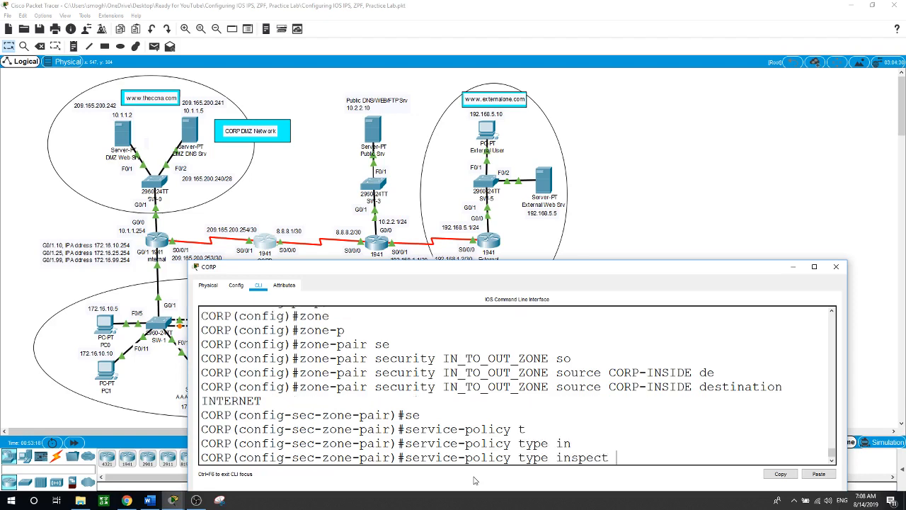
pyautogui.write('INSIDE_TO_INTERN')
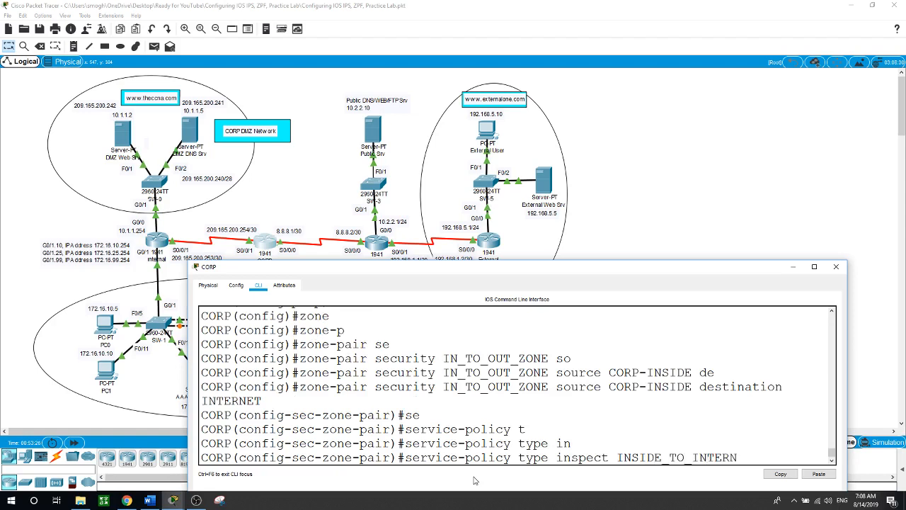
pyautogui.write('ET')
pyautogui.press('Return')
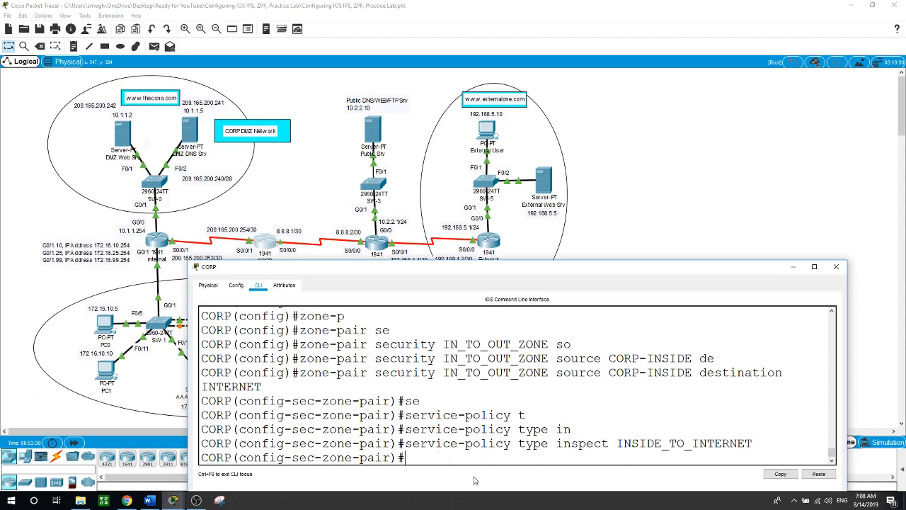
pyautogui.write('exit')
pyautogui.press('Return')
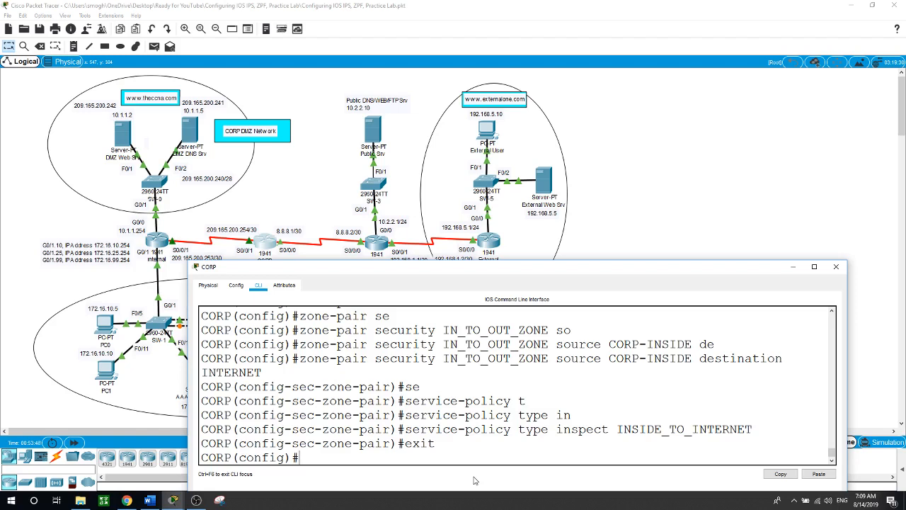
# Create zone-pair INTERNET_TO_DMZ_ZONE with source INTERNET and destination CORP-INSIDE
pyautogui.write('zone-')
pyautogui.press('Tab')
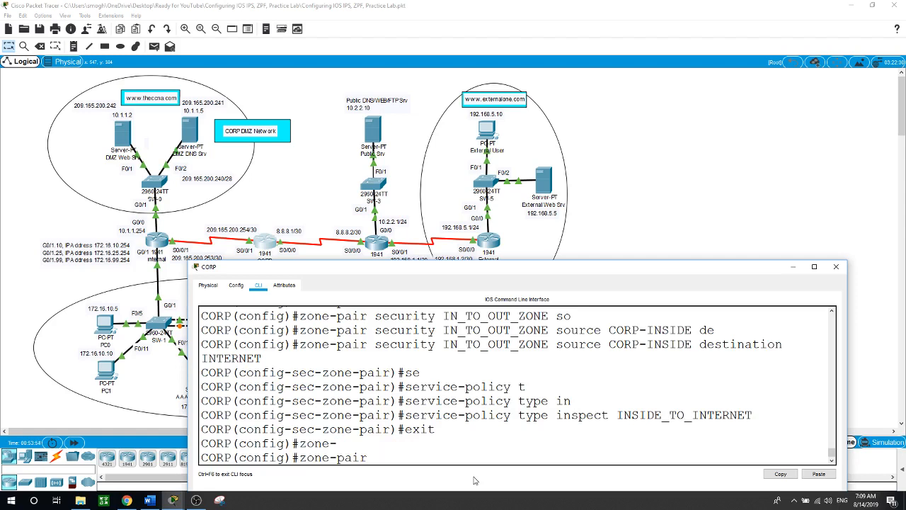
pyautogui.write('se')
pyautogui.press('Tab')
pyautogui.write('InTER')
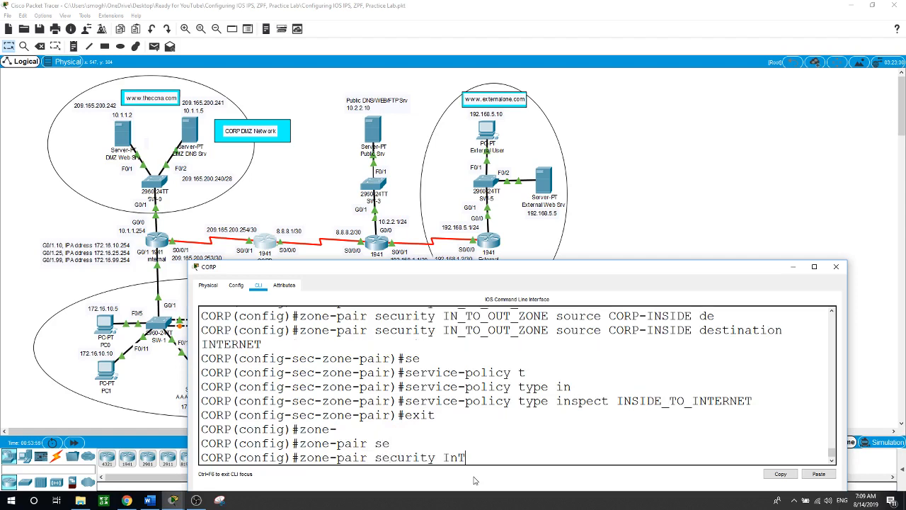
pyautogui.press('BackSpace')
pyautogui.press('BackSpace')
pyautogui.press('BackSpace')
pyautogui.press('BackSpace')
pyautogui.write('NTERNET_ TO_DMZ_')
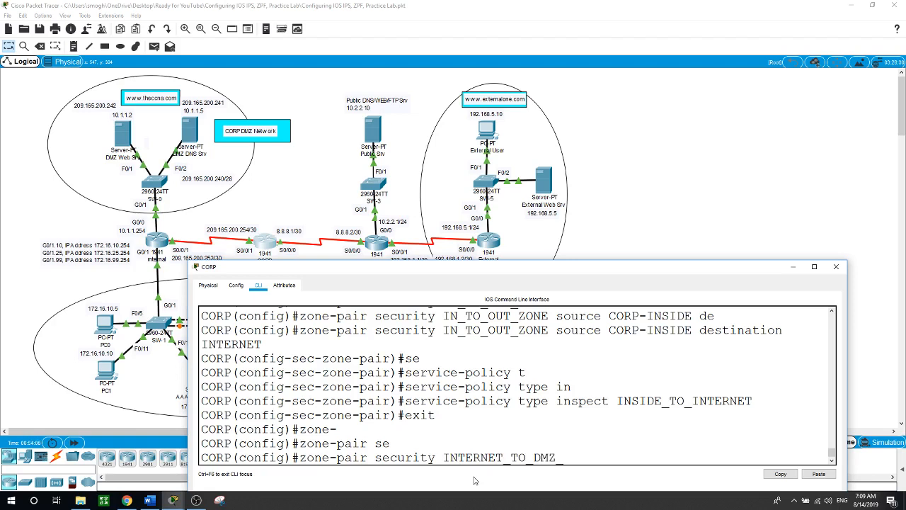
pyautogui.write('ZONE so')
pyautogui.press('Tab')
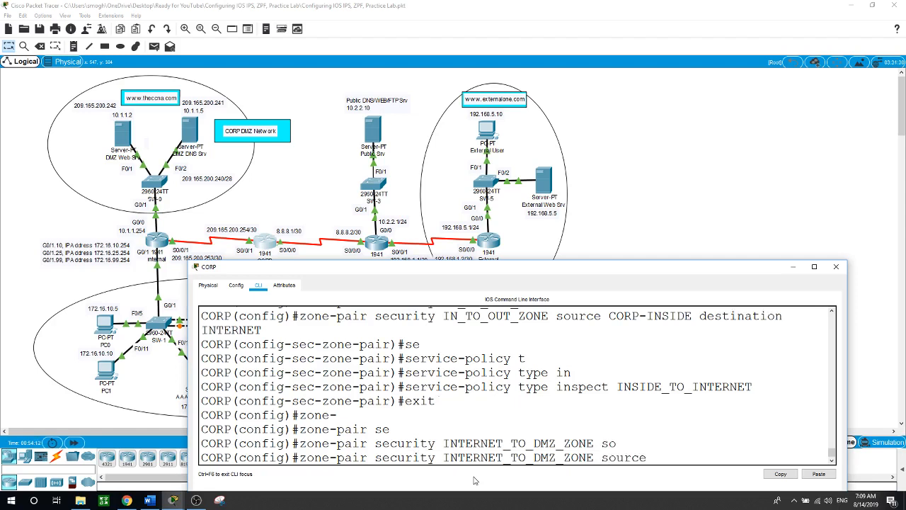
pyautogui.write('INTERNET de')
pyautogui.press('Tab')
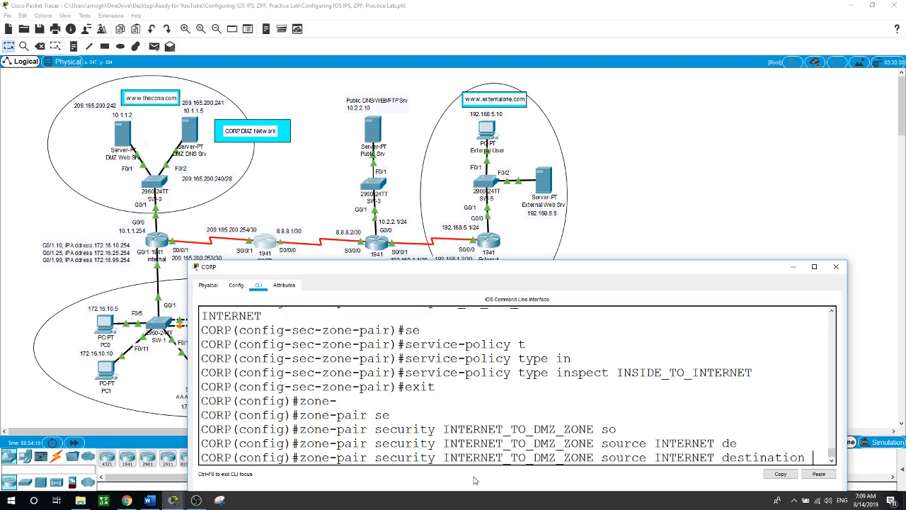
pyautogui.write('CORP')
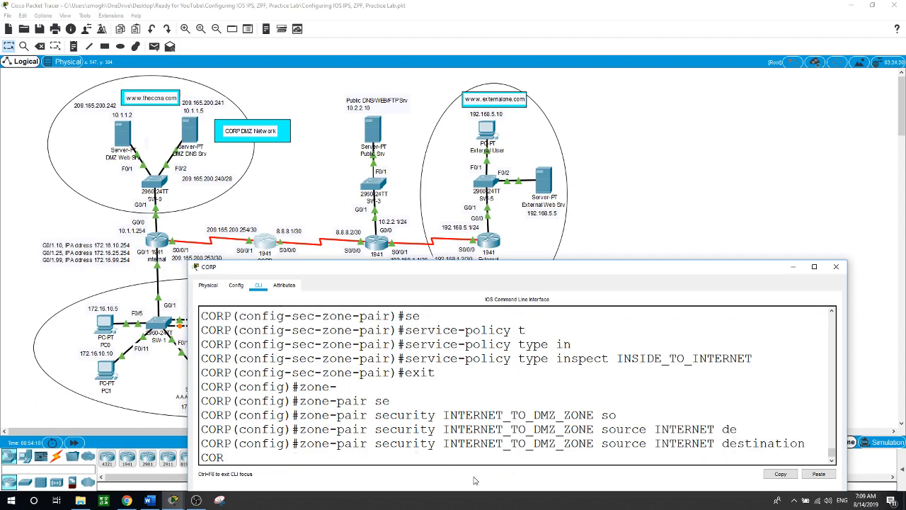
pyautogui.write('-INSIDE')
pyautogui.press('Return')
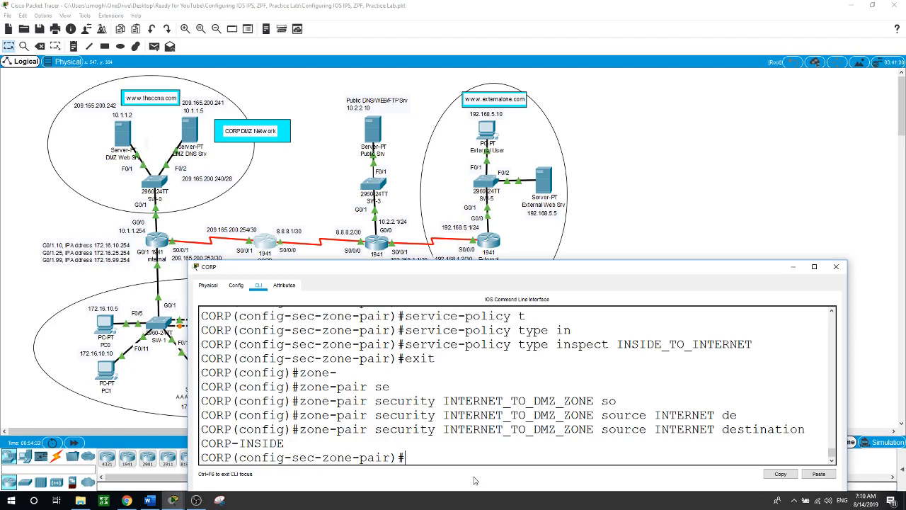
# Attach inspect policy INTERNET_TO_DMZWEB to the zone-pair and exit to global configuration
pyautogui.write('se')
pyautogui.press('Tab')
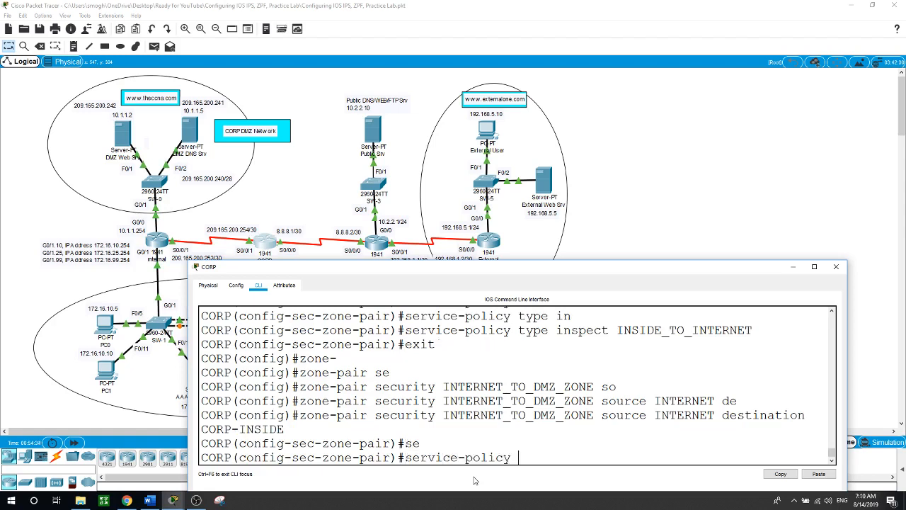
pyautogui.write('t')
pyautogui.press('Tab')
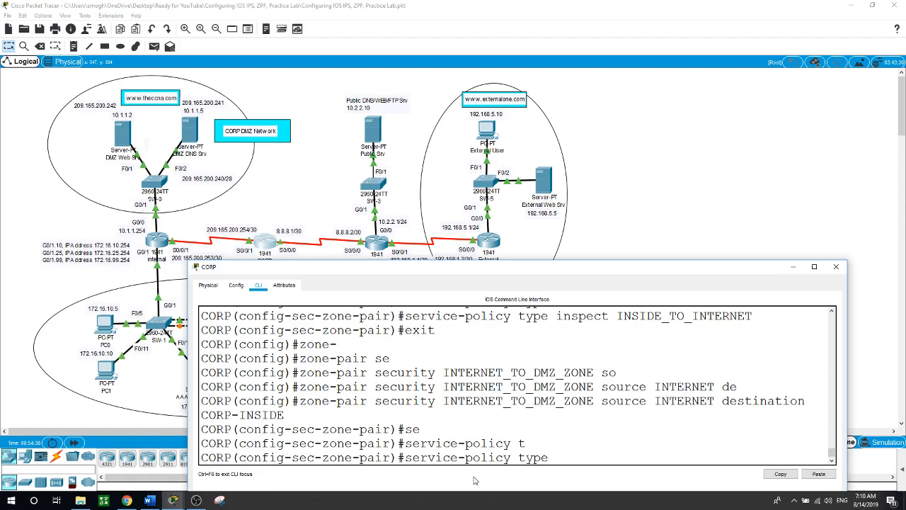
pyautogui.write('in')
pyautogui.press('Tab')
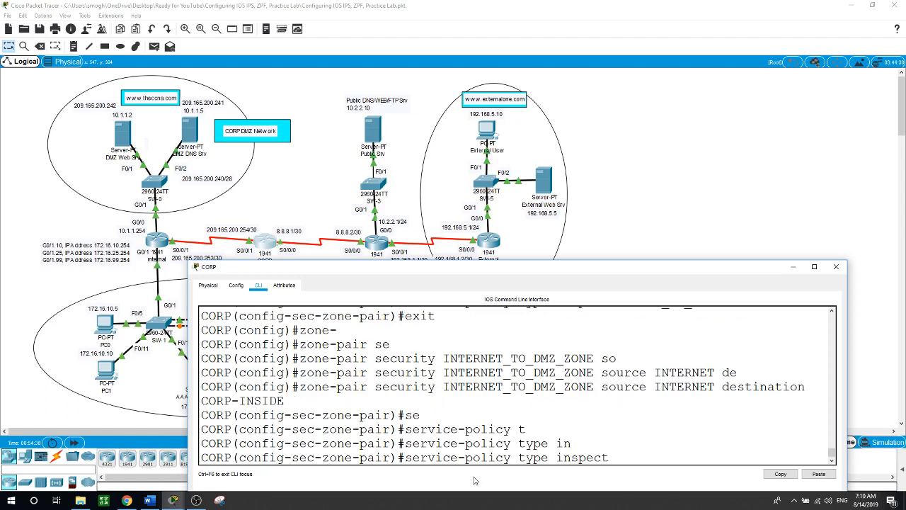
pyautogui.write('INTERNET_TO_DMZ')
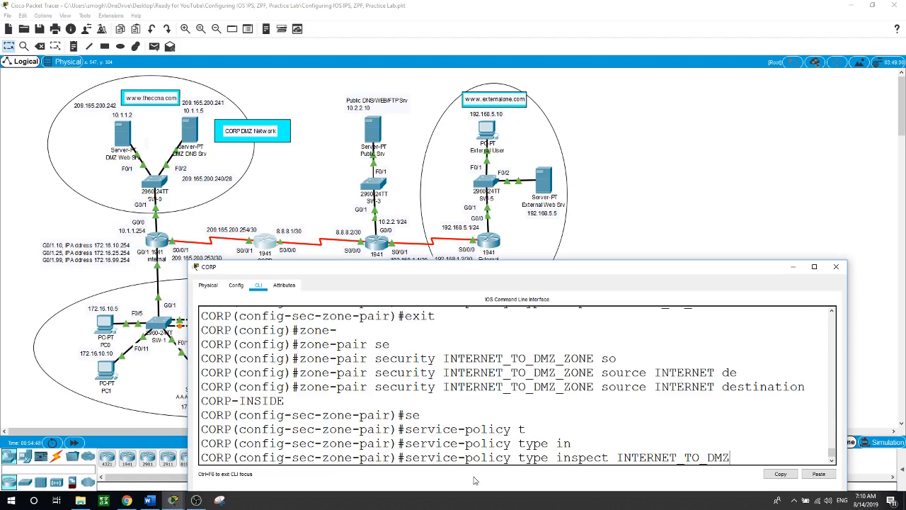
pyautogui.write('WEB')
pyautogui.press('Return')
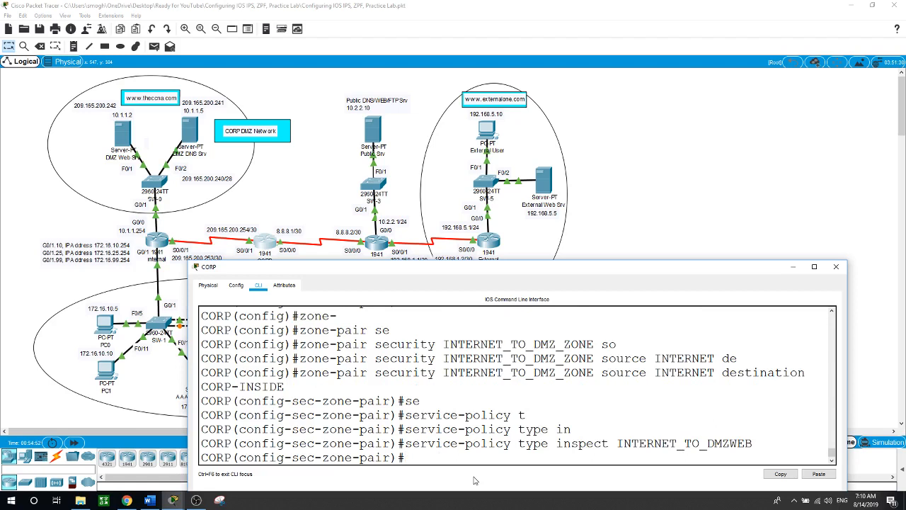
pyautogui.write('exit')
pyautogui.press('Return')
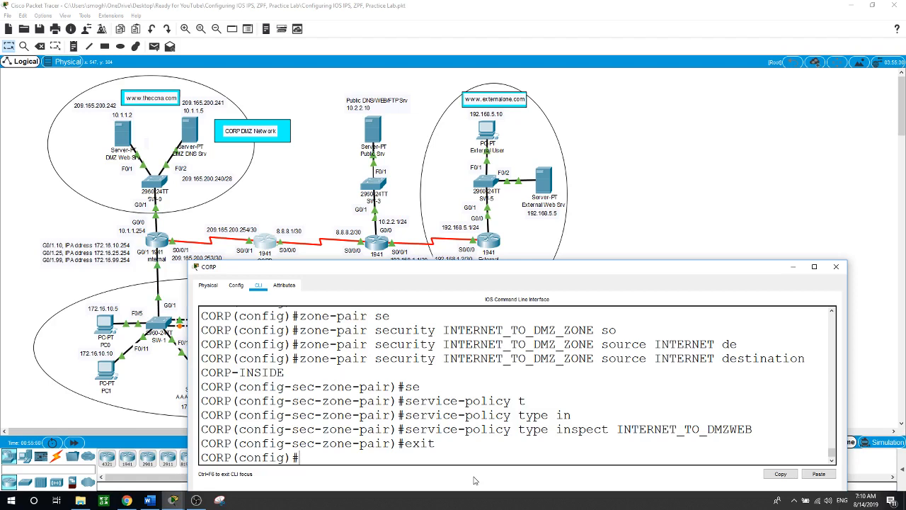
pyautogui.write('int s0/0/0')
# Make serial 0/0/0 a zone-member of the INTERNET security zone
pyautogui.press('Return')
pyautogui.write('zon')
pyautogui.press('Tab')
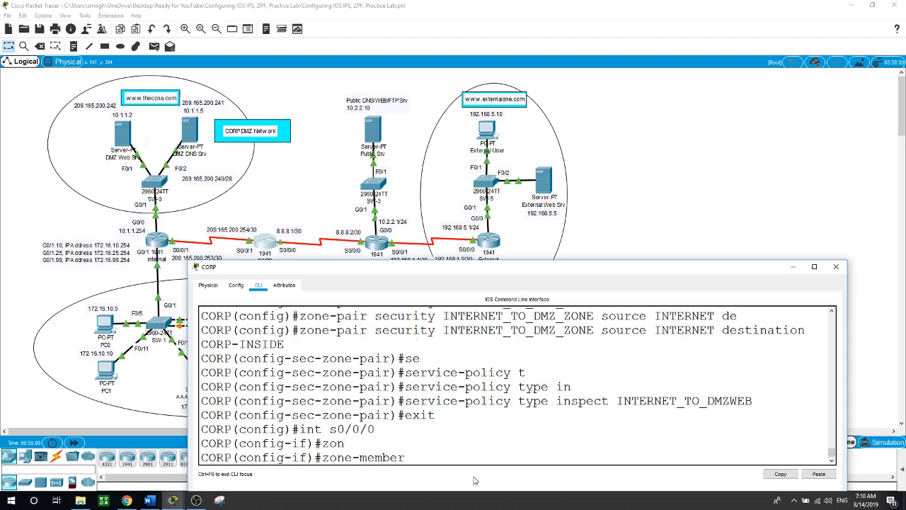
pyautogui.write('se')
pyautogui.press('Tab')
pyautogui.write('INTERNET')
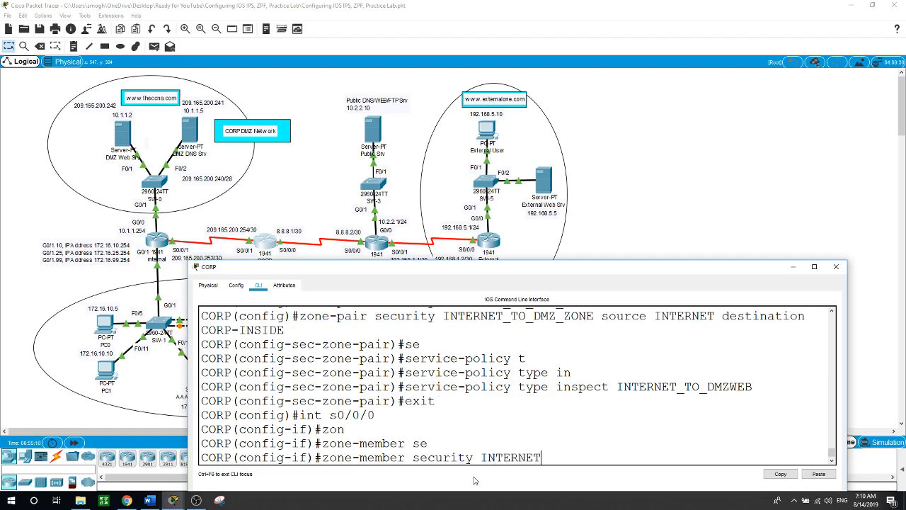
pyautogui.press('Return')
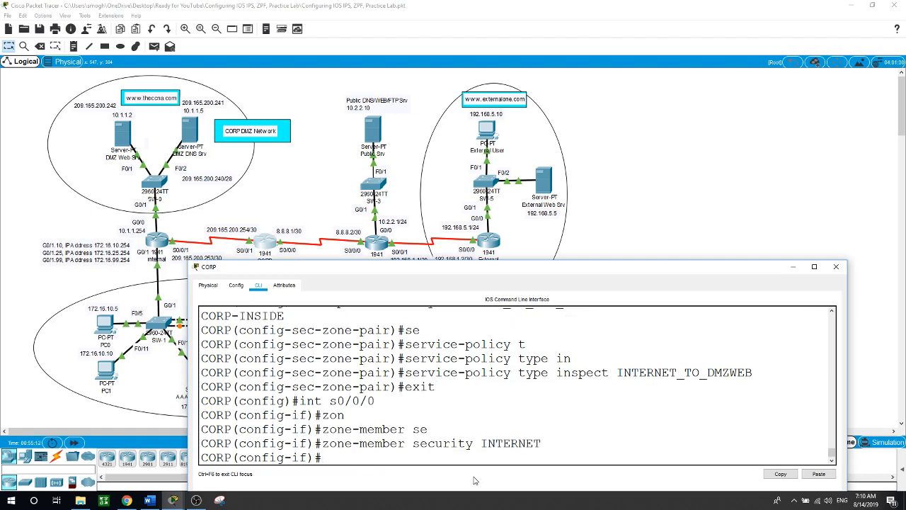
# Make serial 0/0/1 a zone-member of the CORP-INSIDE security zone
pyautogui.write('int s0/0/1')
pyautogui.press('Return')
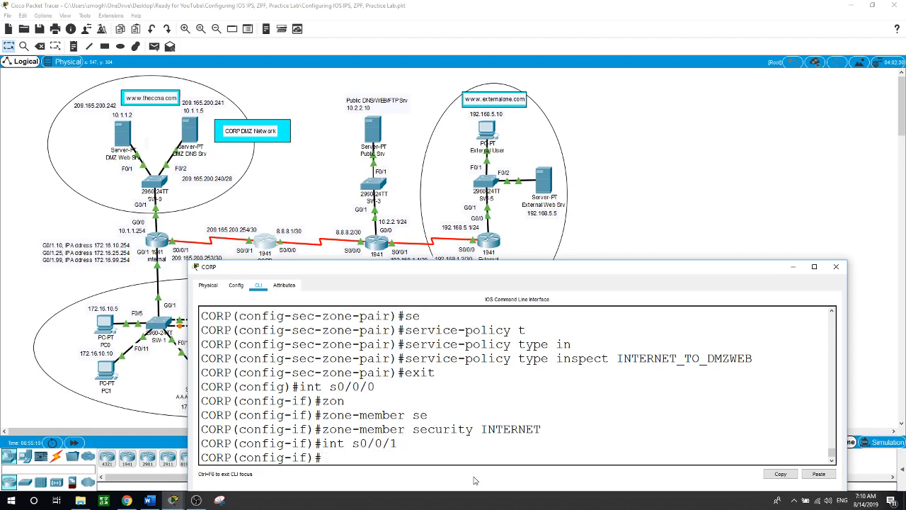
pyautogui.write('zon')
pyautogui.press('Tab')
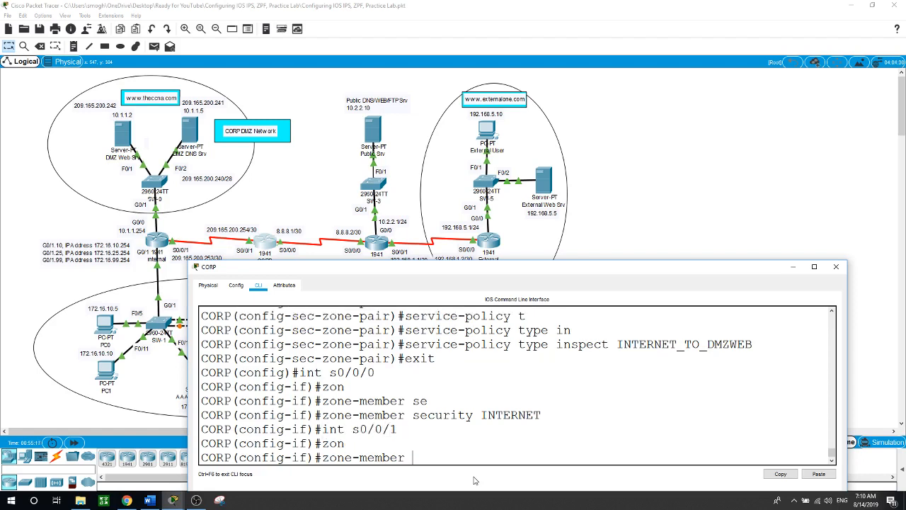
pyautogui.write('se')
pyautogui.press('Tab')
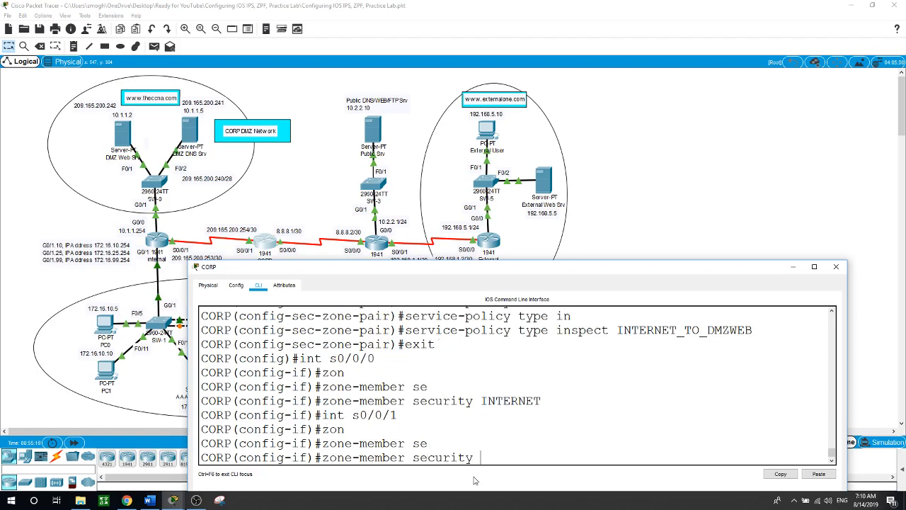
pyautogui.write('CORP-INSIDE')
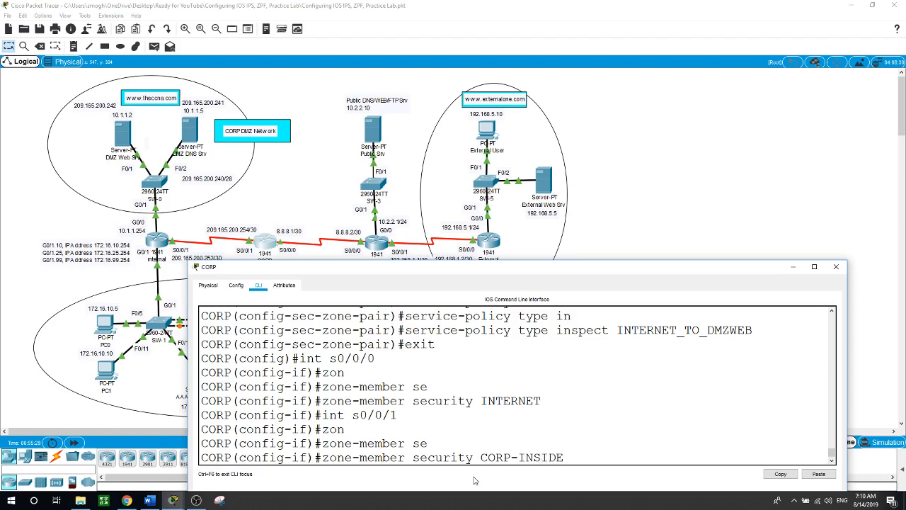
pyautogui.press('Return')
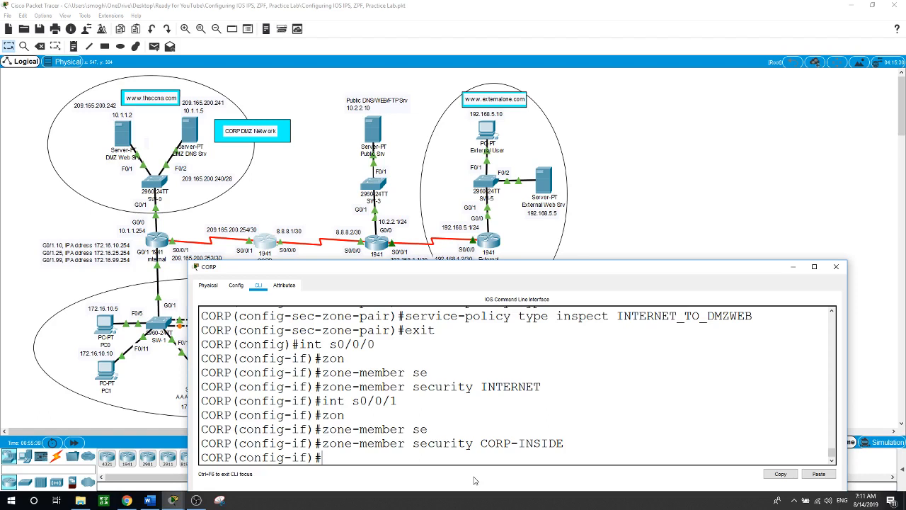
pyautogui.click(678, 167)
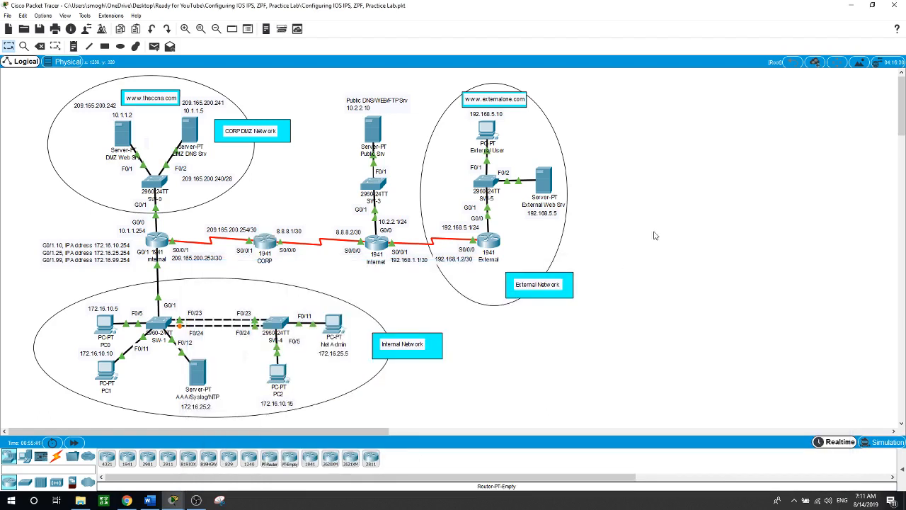
pyautogui.click(484, 128)
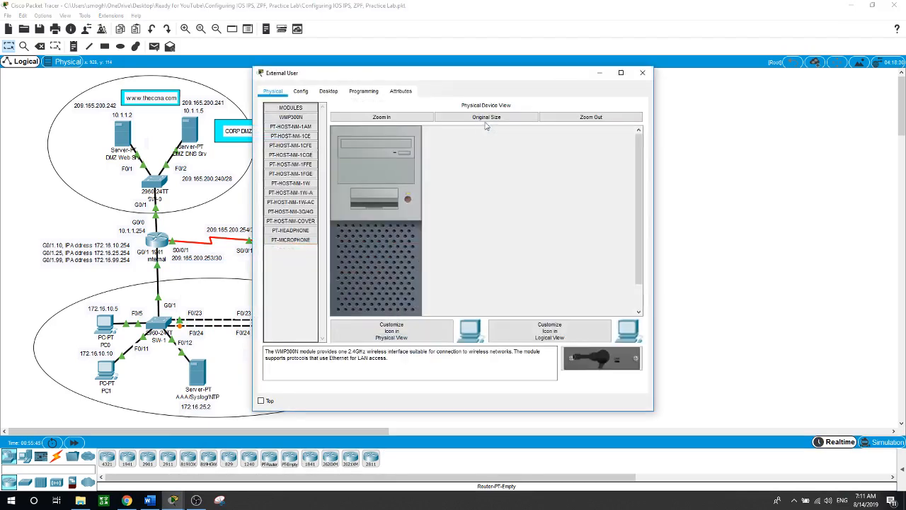
pyautogui.moveTo(453, 77); pyautogui.dragTo(613, 90)
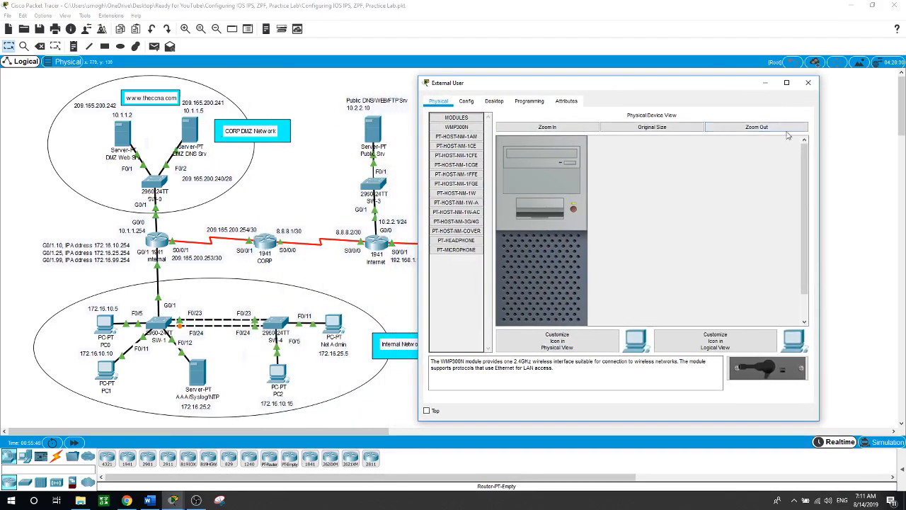
pyautogui.click(495, 102)
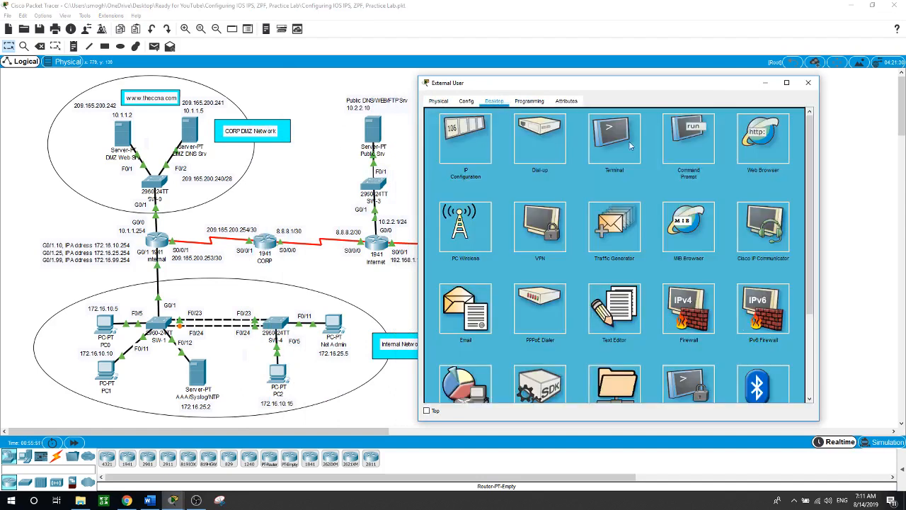
pyautogui.click(757, 148)
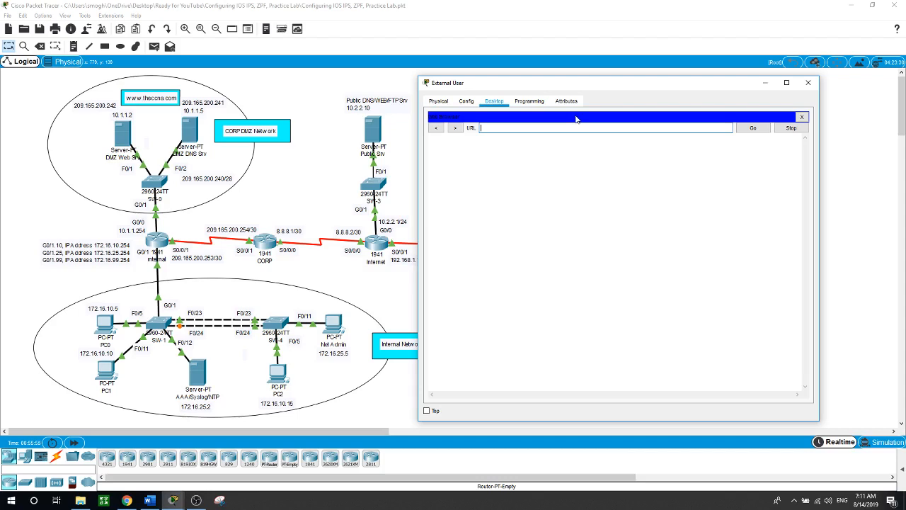
pyautogui.write('www.theccna.com')
pyautogui.press('Return')
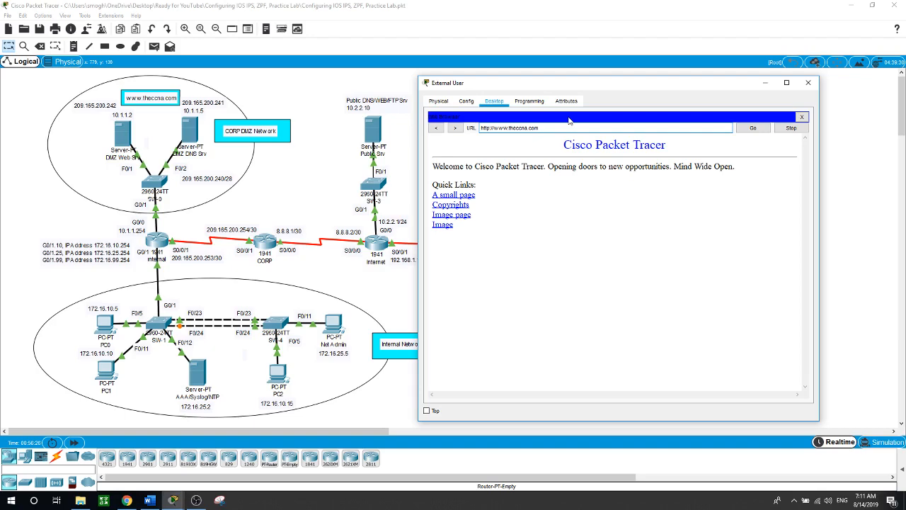
pyautogui.moveTo(592, 85); pyautogui.dragTo(580, 173)
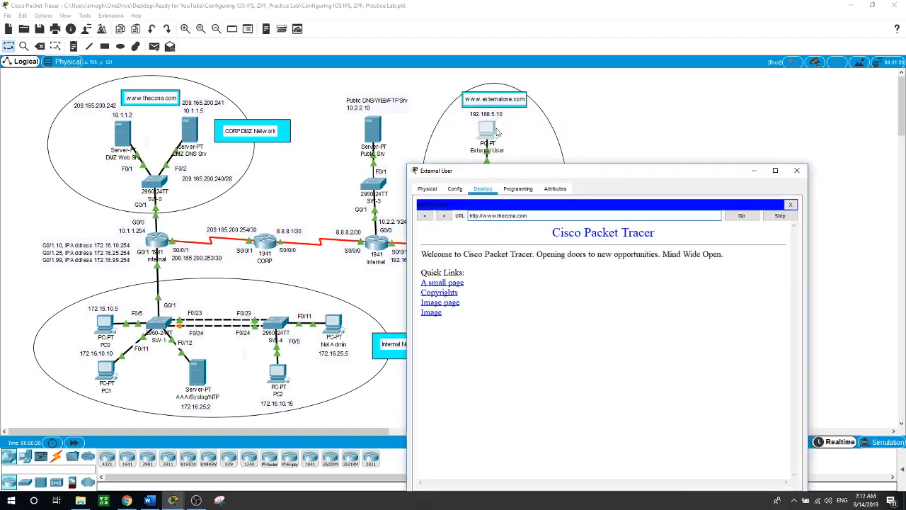
pyautogui.moveTo(519, 175); pyautogui.dragTo(501, 143)
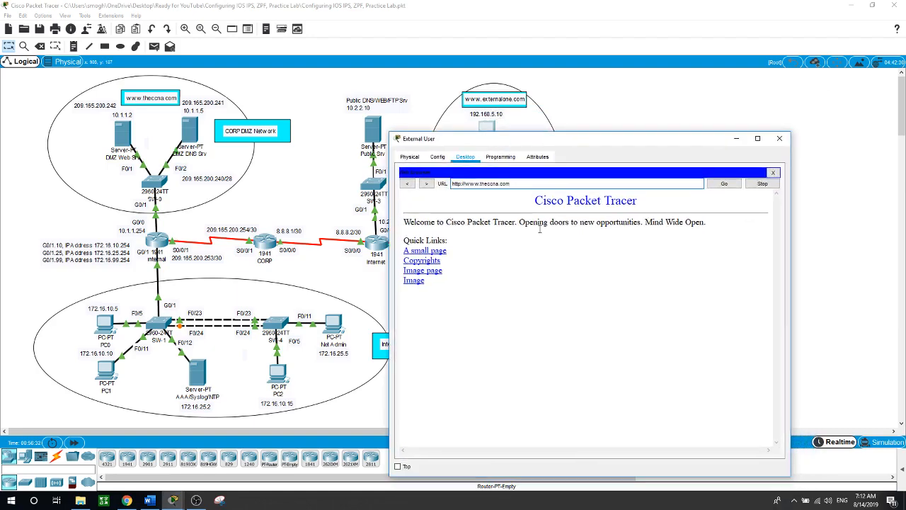
pyautogui.click(773, 172)
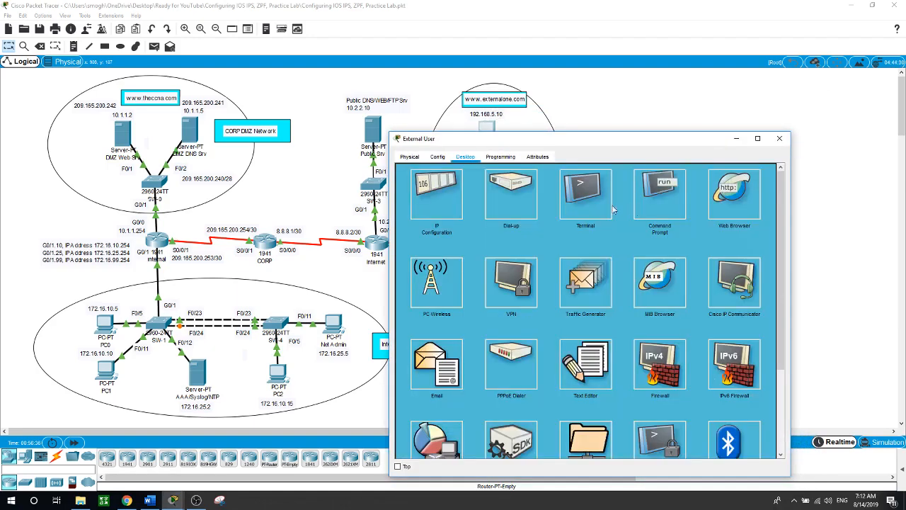
pyautogui.click(559, 184)
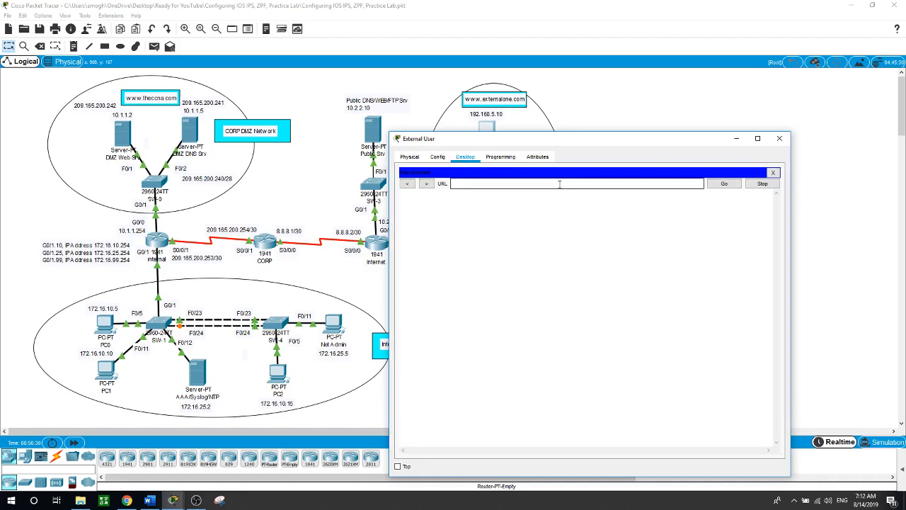
pyautogui.write('www.externalone.com')
pyautogui.press('BackSpace')
pyautogui.press('BackSpace')
pyautogui.write('.com')
pyautogui.press('Return')
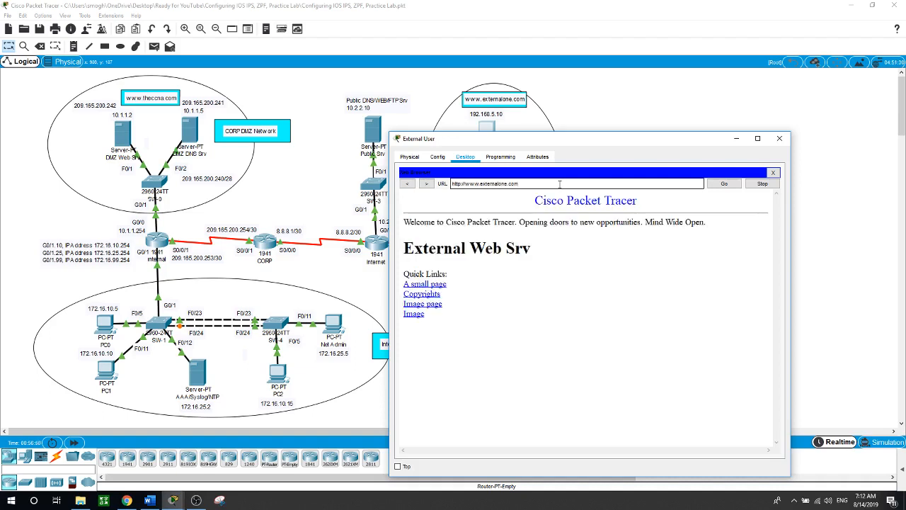
pyautogui.click(646, 103)
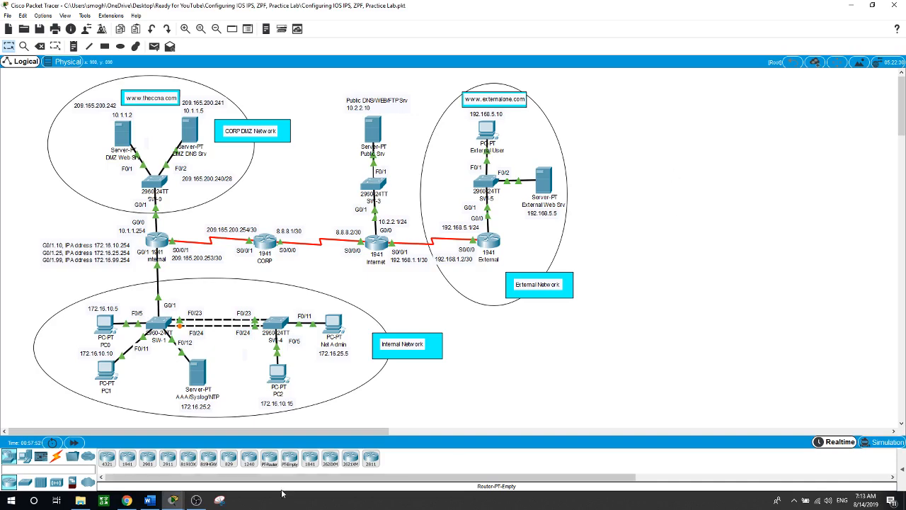
pyautogui.click(196, 499)
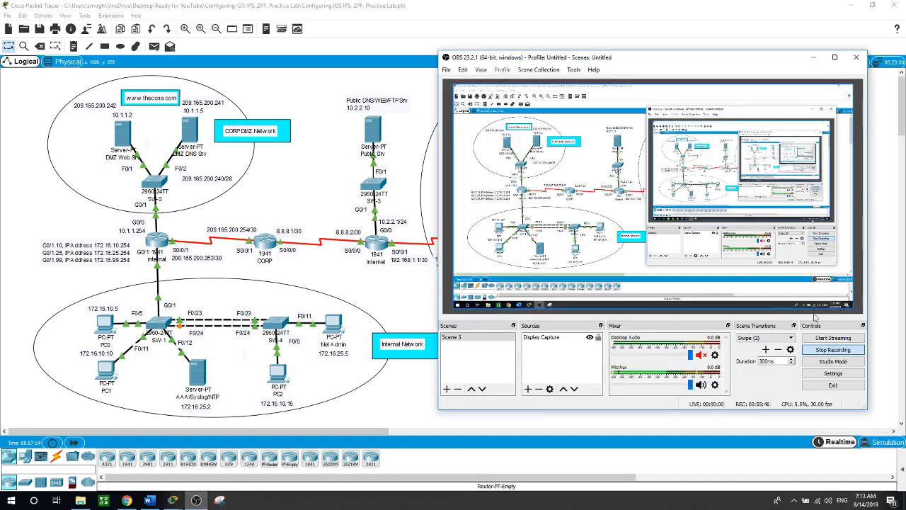